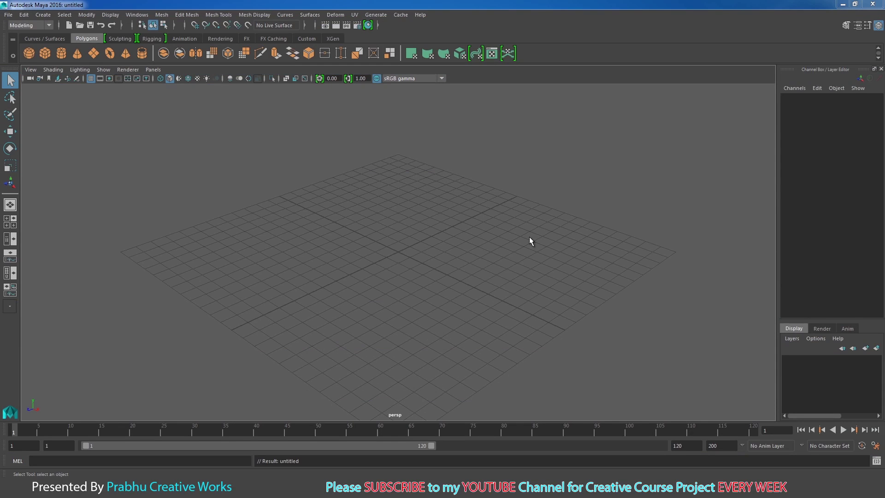
Set the current project to the Maya folder inside D:\Introduction to Matchmove\mid
{"action": "left_click", "coordinate": [8, 14]}
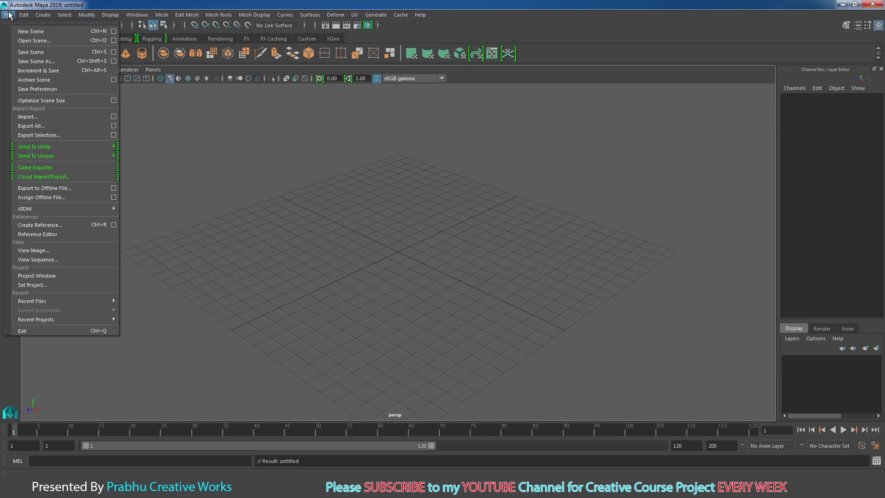
{"action": "left_click", "coordinate": [34, 285]}
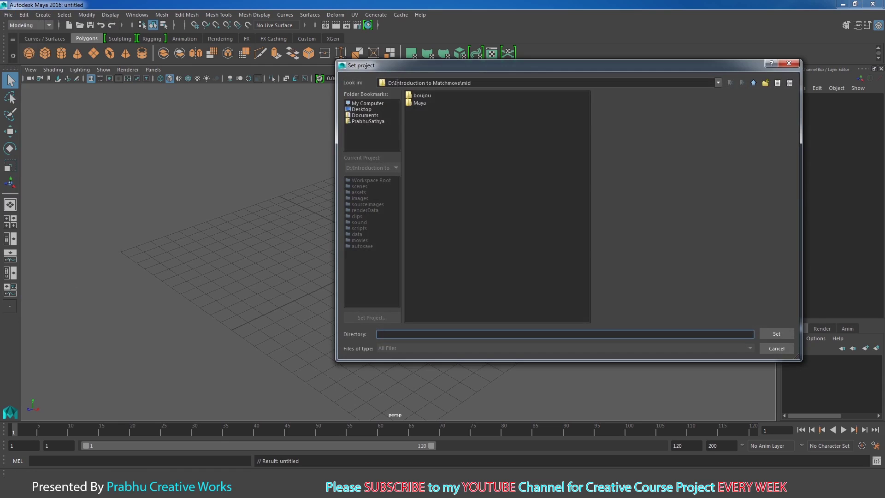
{"action": "left_click", "coordinate": [423, 103]}
{"action": "left_click", "coordinate": [776, 334]}
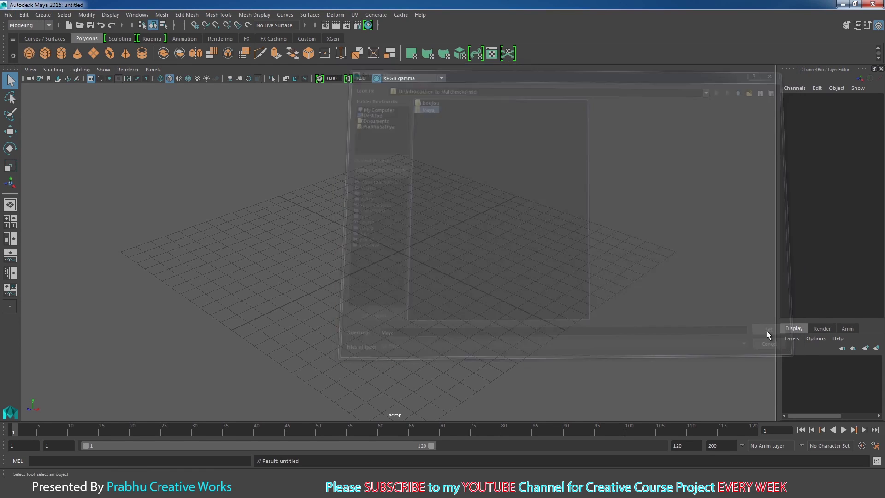
Open the scene Boujou_cam_Export.ma from the project's scenes folder
{"action": "left_click", "coordinate": [8, 16]}
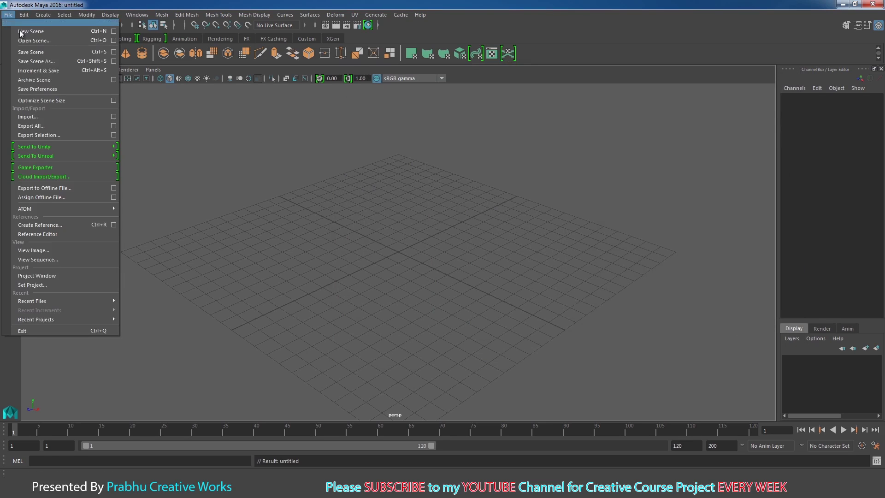
{"action": "left_click", "coordinate": [26, 40]}
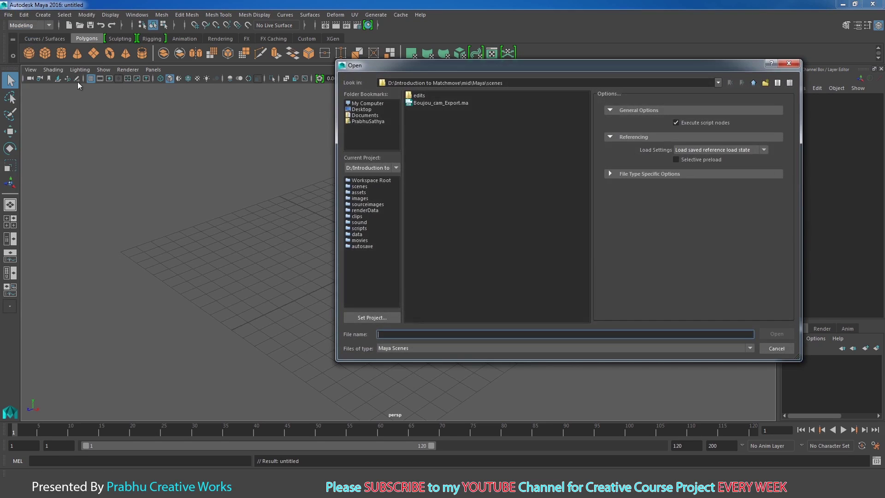
{"action": "left_click", "coordinate": [438, 104]}
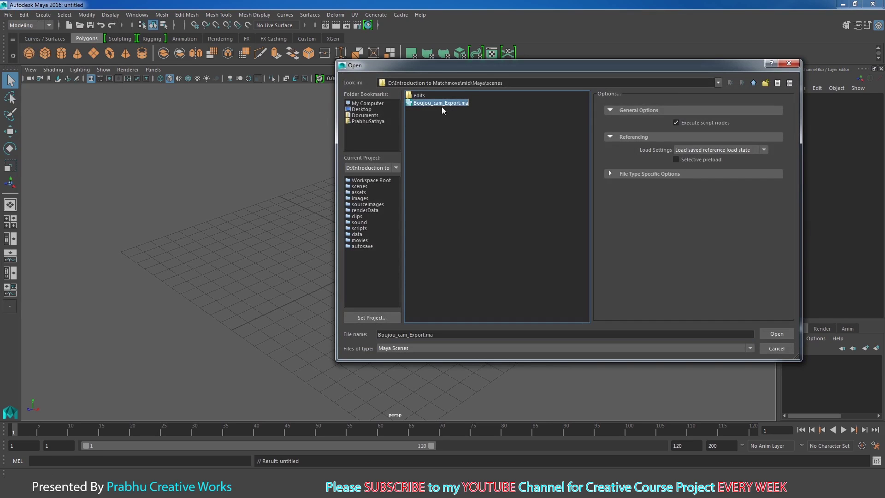
{"action": "left_click", "coordinate": [777, 334]}
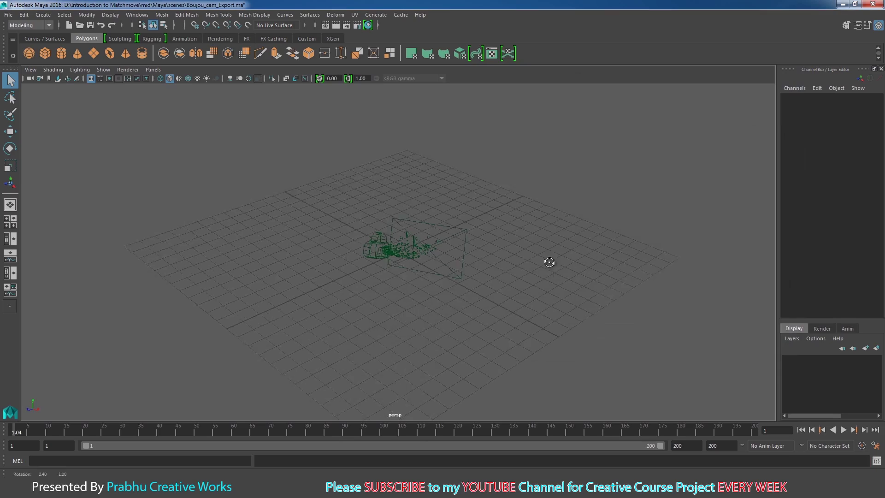
Open the Outliner and move it clear of the imported camera and points
{"action": "left_click_drag", "start_coordinate": [547, 261], "coordinate": [205, 195], "text": "alt"}
{"action": "left_click", "coordinate": [137, 15]}
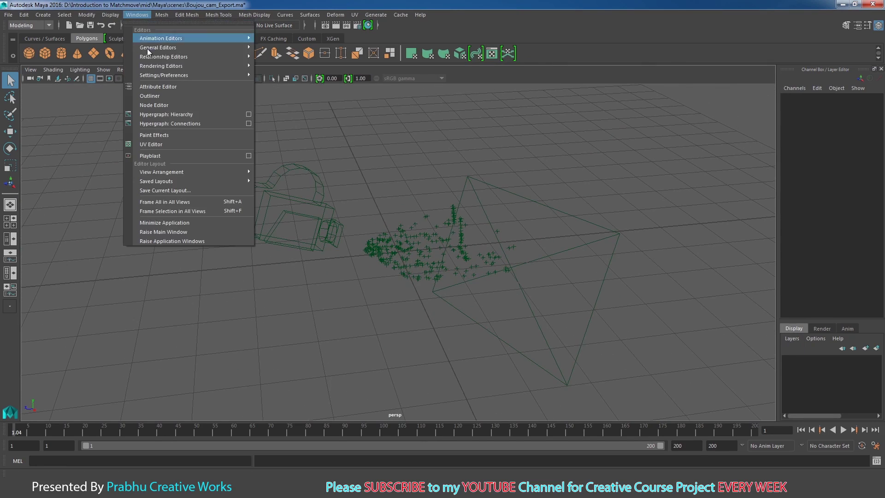
{"action": "left_click", "coordinate": [164, 96]}
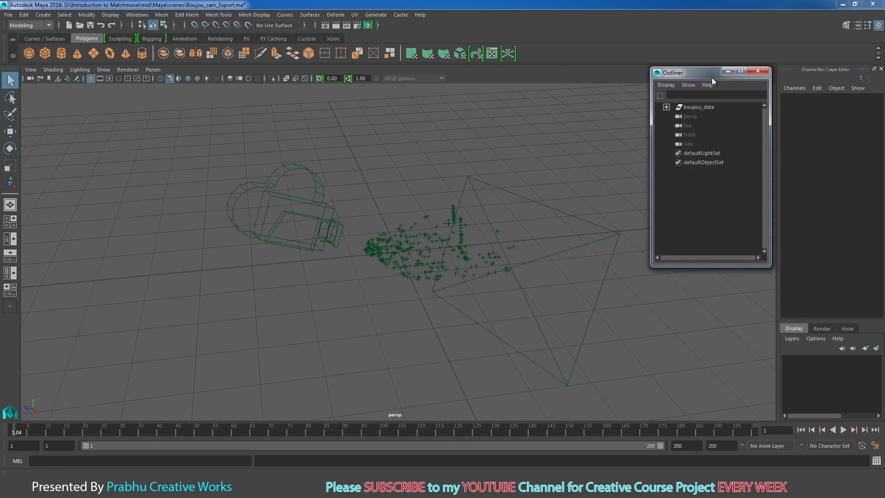
{"action": "left_click_drag", "start_coordinate": [726, 71], "coordinate": [796, 72]}
{"action": "left_click_drag", "start_coordinate": [590, 127], "coordinate": [613, 125], "text": "alt"}
Expand the boujou_data group in the Outliner and examine its Camera_1_1 in the viewport
{"action": "left_click", "coordinate": [762, 107]}
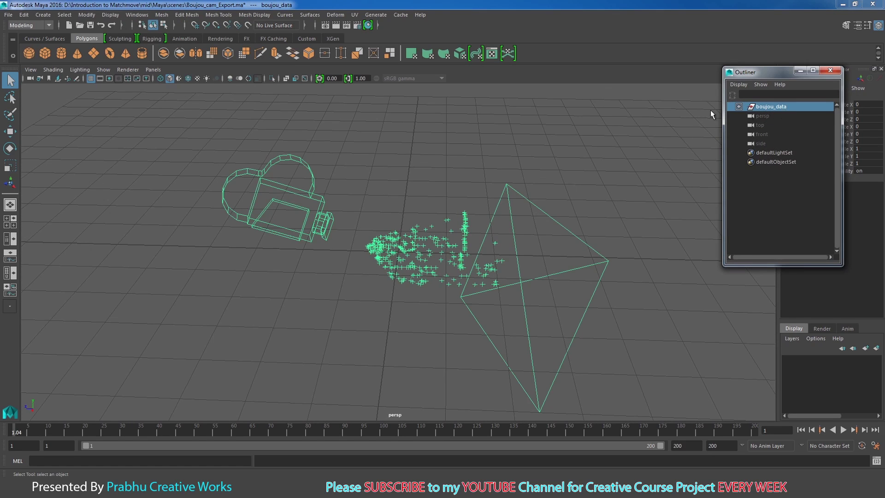
{"action": "left_click_drag", "start_coordinate": [710, 110], "coordinate": [465, 154], "text": "alt"}
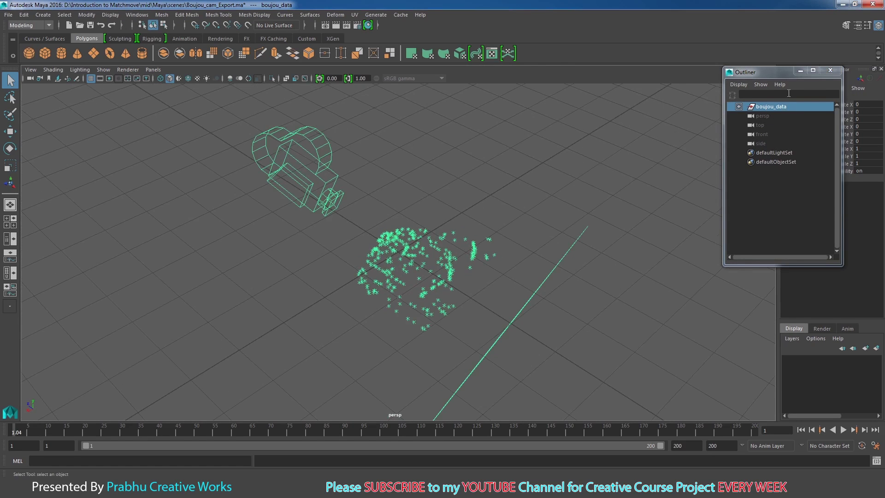
{"action": "left_click", "coordinate": [738, 107]}
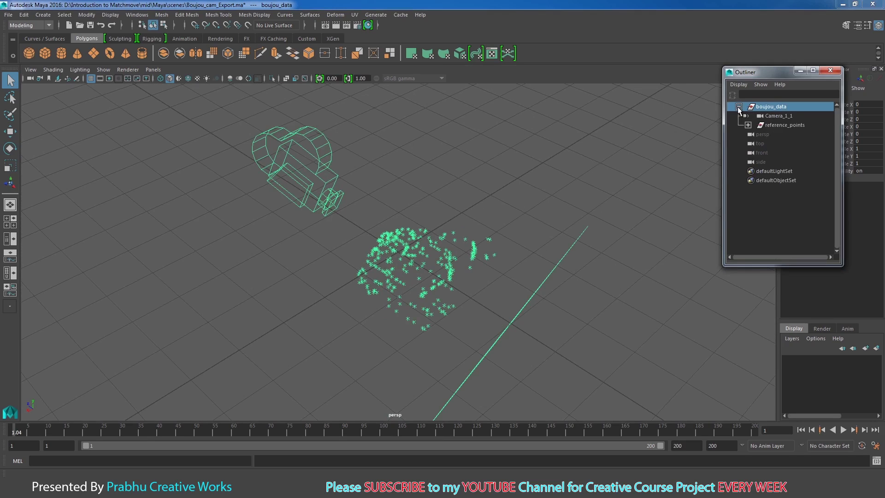
{"action": "left_click", "coordinate": [767, 117]}
{"action": "key", "text": "f"}
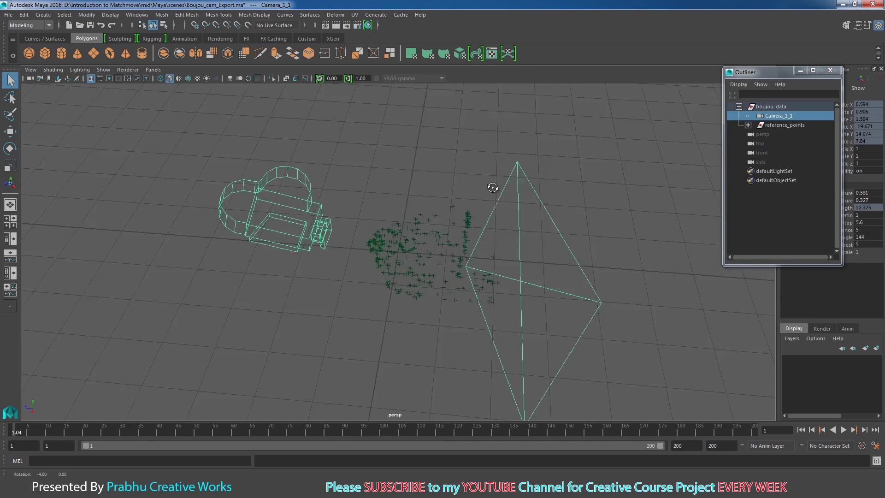
{"action": "left_click_drag", "start_coordinate": [541, 185], "coordinate": [295, 228], "text": "alt"}
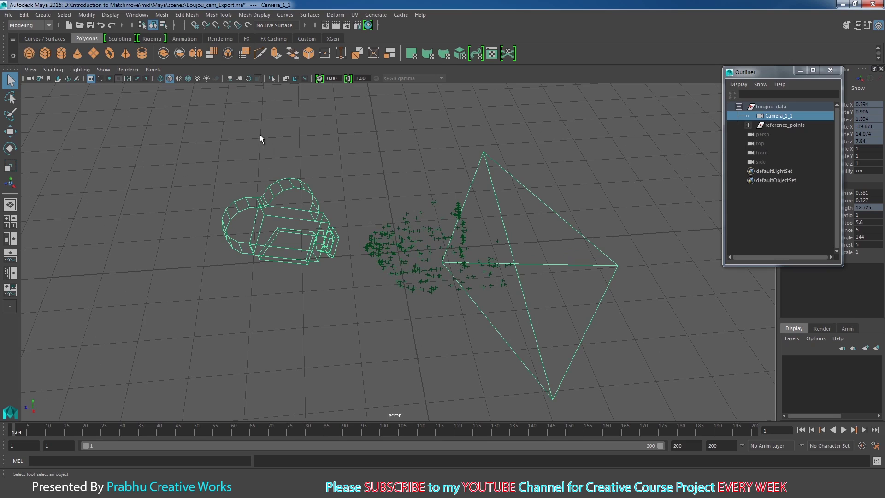
Examine the camera shape in the viewport and clear its selection
{"action": "left_click", "coordinate": [374, 129]}
{"action": "left_click_drag", "start_coordinate": [320, 142], "coordinate": [255, 237]}
{"action": "left_click", "coordinate": [341, 172]}
{"action": "left_click", "coordinate": [283, 236]}
{"action": "left_click", "coordinate": [296, 281]}
{"action": "left_click_drag", "start_coordinate": [317, 206], "coordinate": [279, 278]}
{"action": "left_click", "coordinate": [280, 280]}
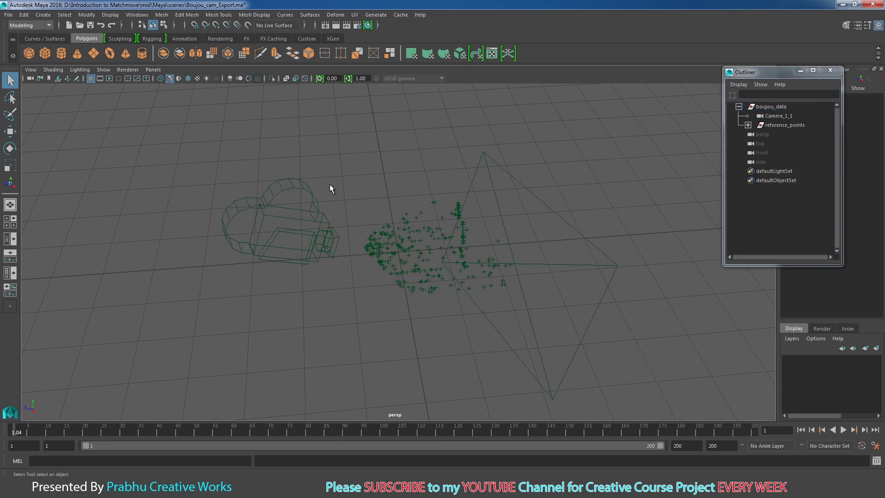
{"action": "left_click_drag", "start_coordinate": [330, 184], "coordinate": [281, 264]}
{"action": "left_click", "coordinate": [330, 294]}
Expand reference_points to review its tracked locators, collapse the hierarchy, and examine the point cloud from several angles
{"action": "left_click", "coordinate": [768, 125]}
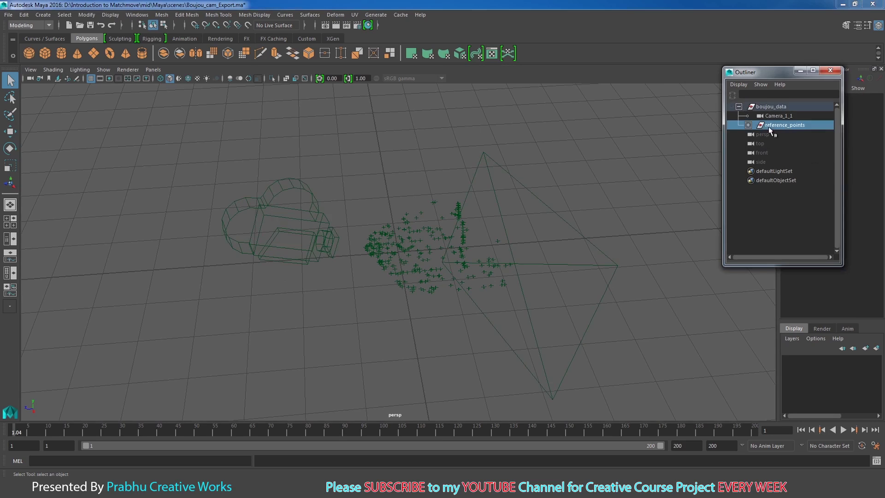
{"action": "left_click", "coordinate": [747, 125]}
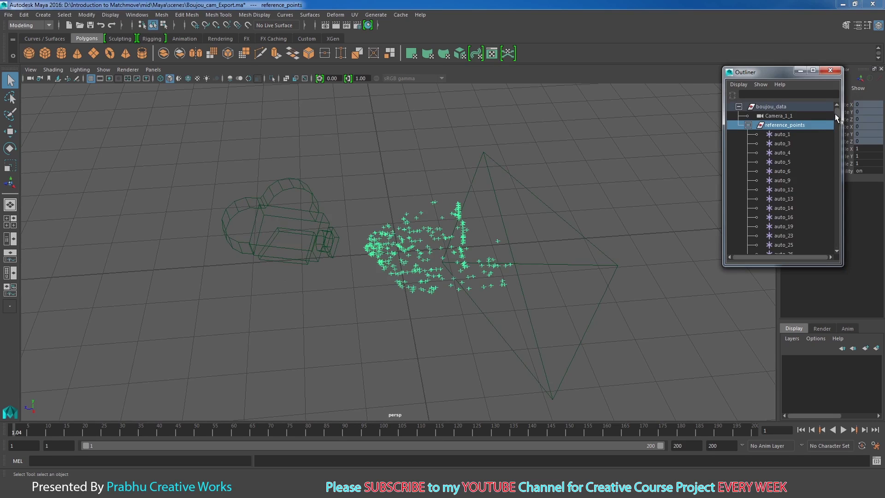
{"action": "mouse_move", "coordinate": [834, 114]}
{"action": "left_mouse_down"}
{"action": "mouse_move", "coordinate": [834, 233]}
{"action": "mouse_move", "coordinate": [844, 107]}
{"action": "left_mouse_up"}
{"action": "left_click", "coordinate": [739, 106]}
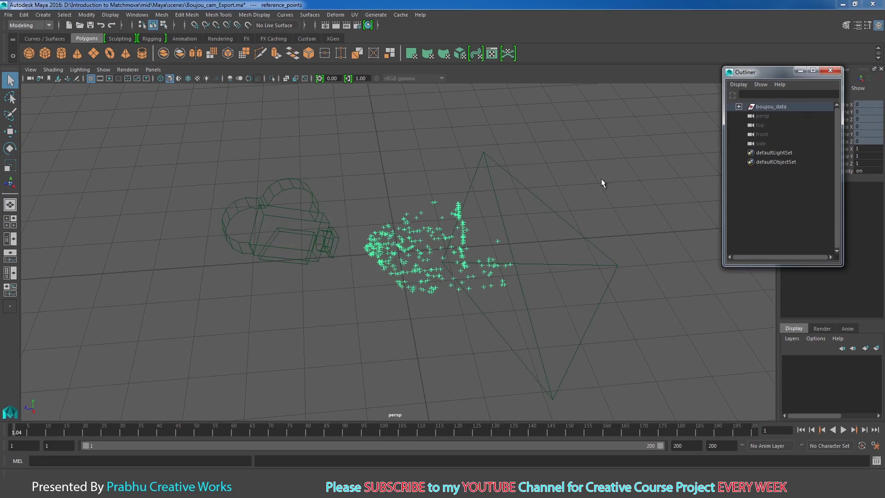
{"action": "left_click_drag", "start_coordinate": [600, 186], "coordinate": [482, 196], "text": "alt"}
{"action": "right_click_drag", "start_coordinate": [482, 197], "coordinate": [614, 267], "text": "alt"}
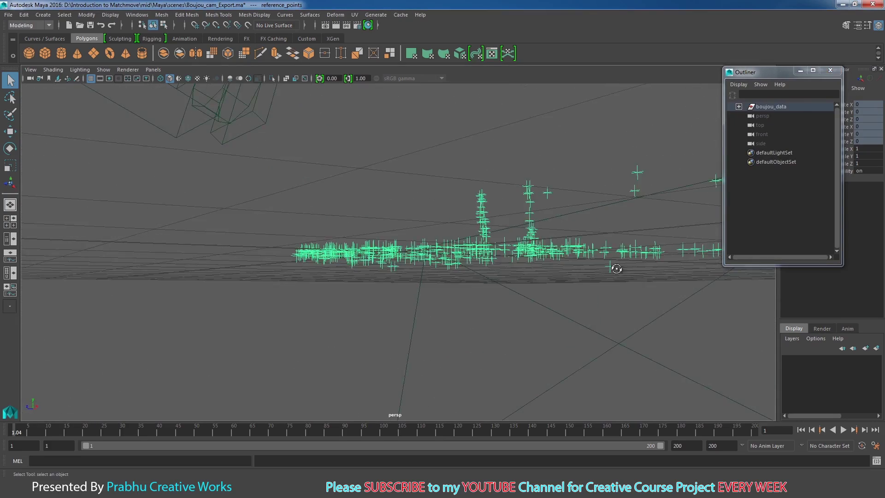
{"action": "left_click_drag", "start_coordinate": [614, 268], "coordinate": [599, 295], "text": "alt"}
{"action": "right_click_drag", "start_coordinate": [599, 295], "coordinate": [406, 235], "text": "alt"}
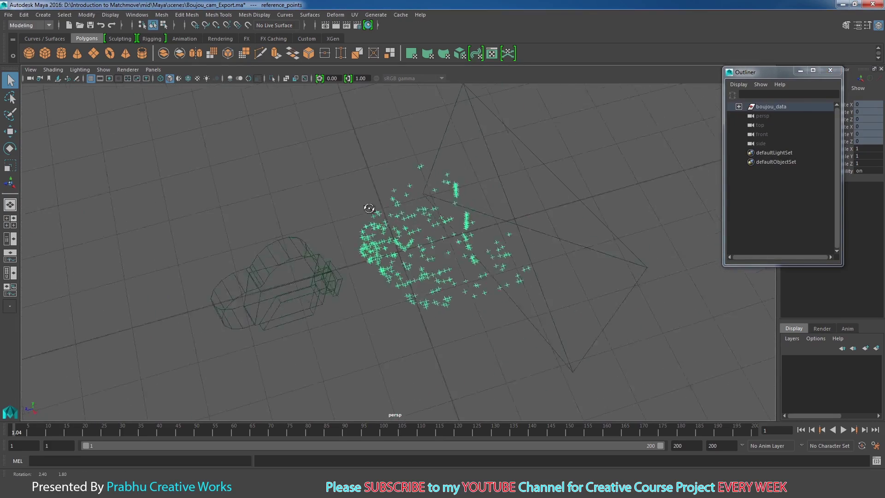
{"action": "left_click_drag", "start_coordinate": [406, 235], "coordinate": [392, 199], "text": "alt"}
Compare selecting the whole boujou_data group with selecting only its camera in the viewport
{"action": "left_click", "coordinate": [767, 107]}
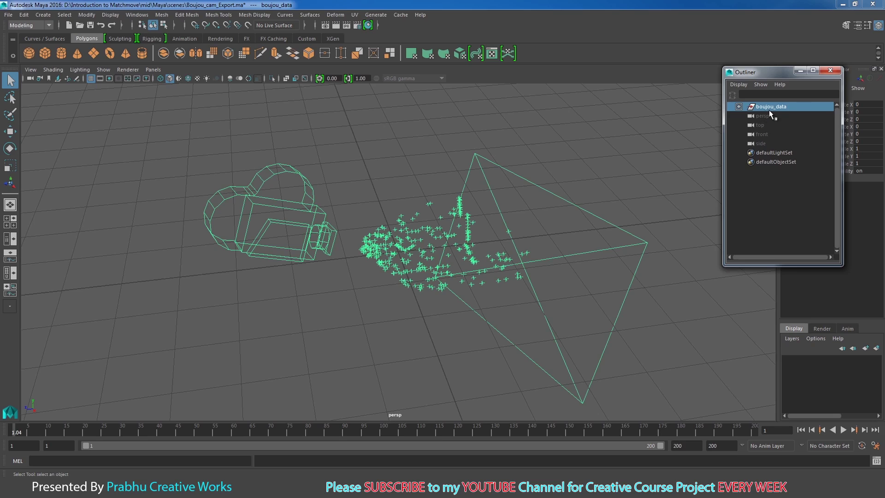
{"action": "left_click", "coordinate": [552, 152]}
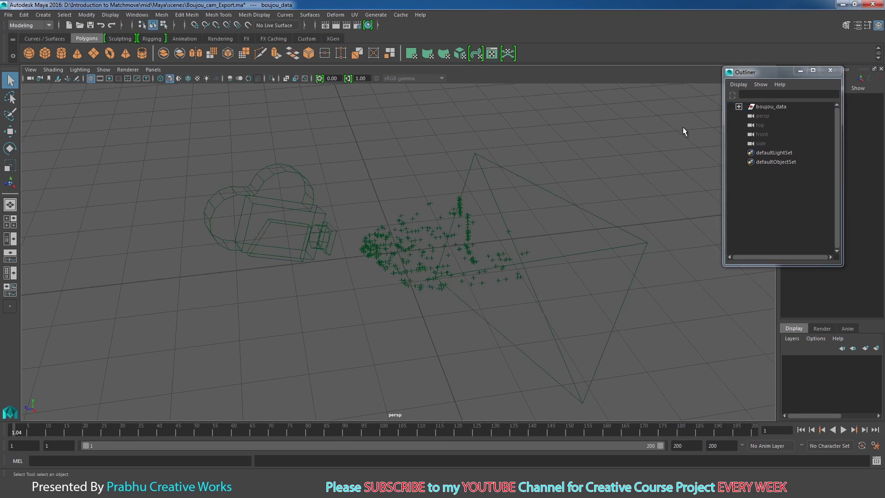
{"action": "left_click", "coordinate": [754, 109]}
{"action": "left_click", "coordinate": [600, 140]}
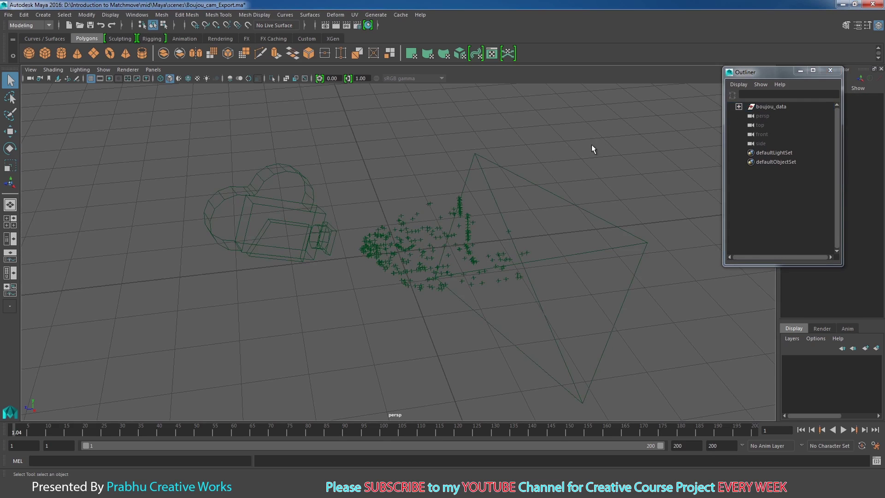
{"action": "left_click_drag", "start_coordinate": [591, 144], "coordinate": [388, 200]}
{"action": "left_click", "coordinate": [362, 179]}
{"action": "left_click", "coordinate": [279, 203]}
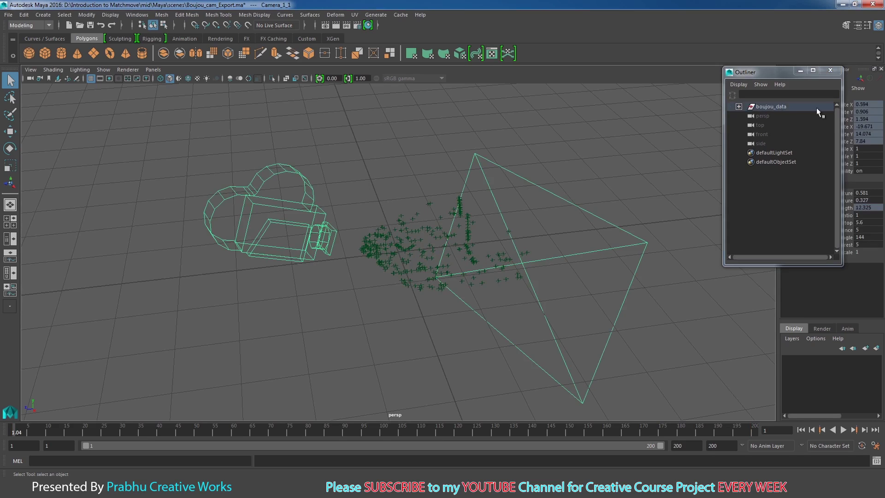
Delete the entire boujou_data group from the scene
{"action": "left_click", "coordinate": [757, 109]}
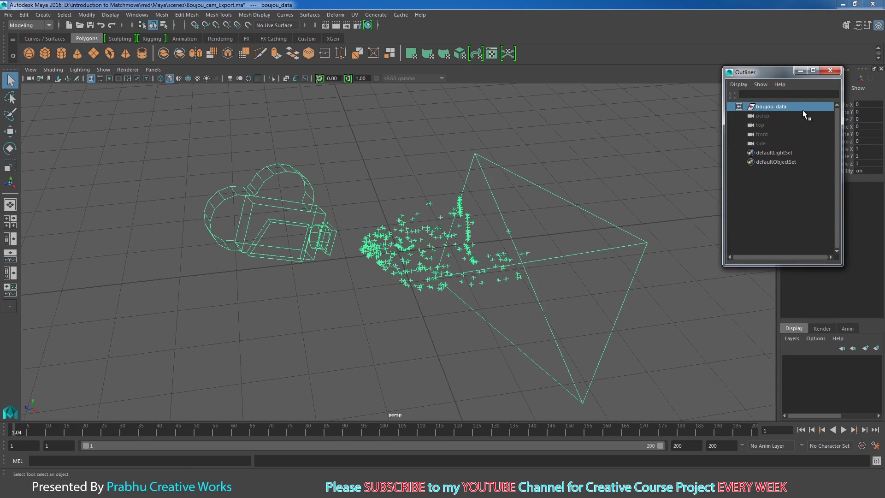
{"action": "key", "text": "Delete"}
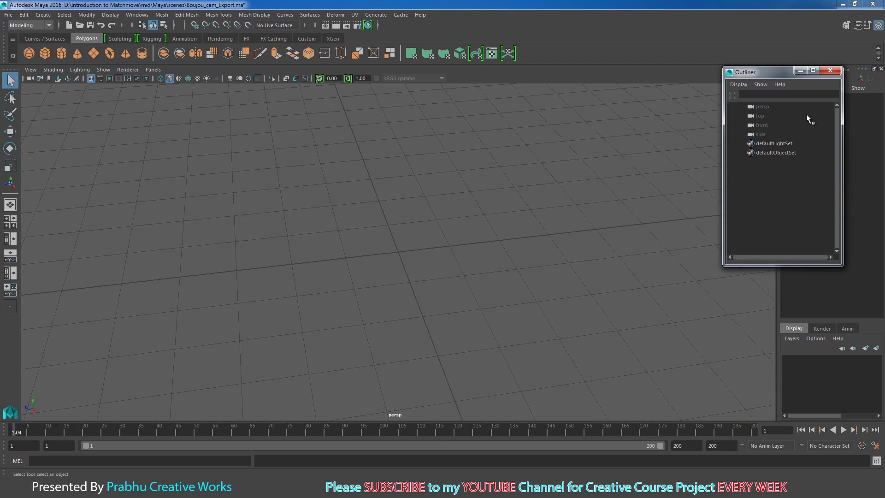
Start a new scene without saving the changes to Boujou_cam_Export.ma, and close the Outliner
{"action": "left_click", "coordinate": [8, 15]}
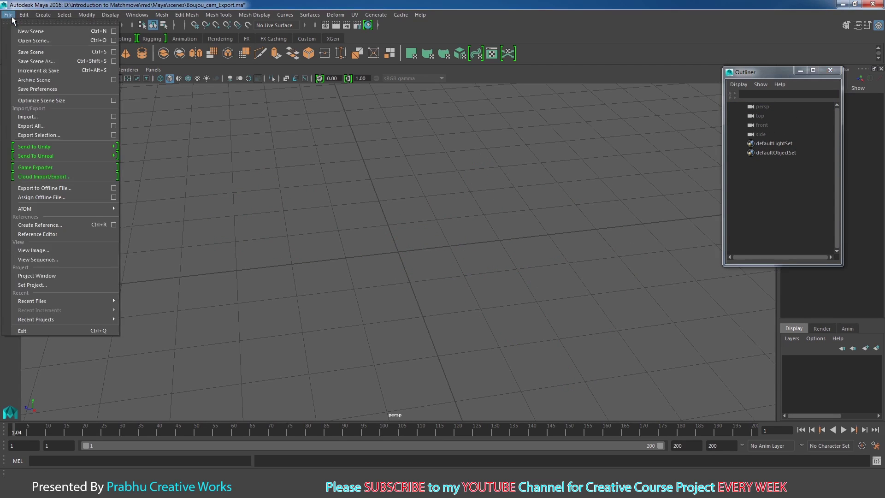
{"action": "left_click", "coordinate": [27, 40]}
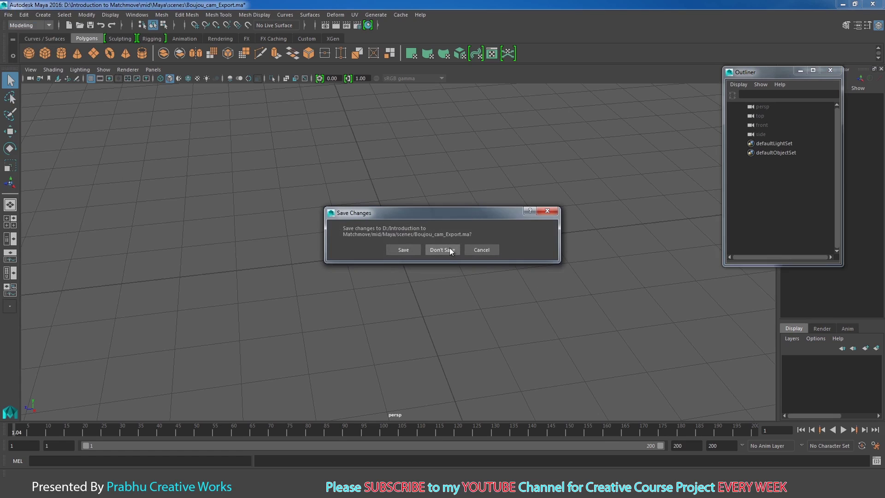
{"action": "left_click", "coordinate": [442, 249]}
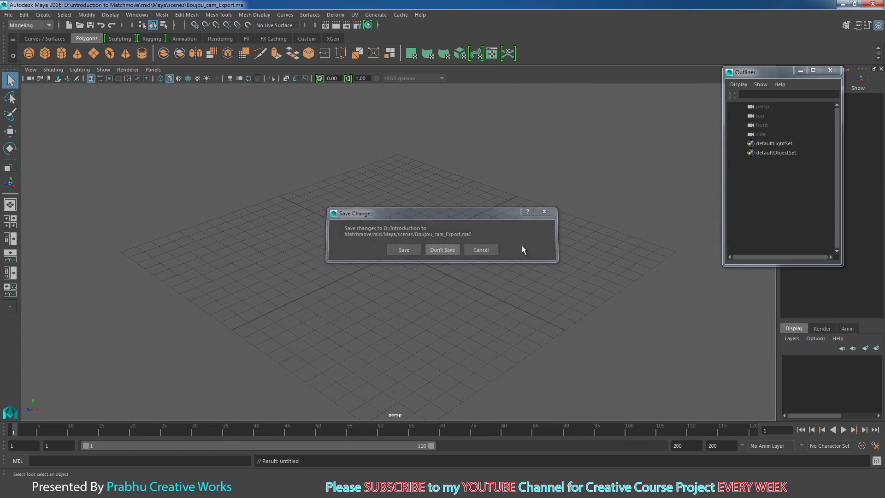
{"action": "left_click", "coordinate": [830, 70]}
Save the empty scene as Modelling1.ma in the project's scenes folder
{"action": "scroll", "coordinate": [534, 173], "scroll_direction": "down", "scroll_amount": 5}
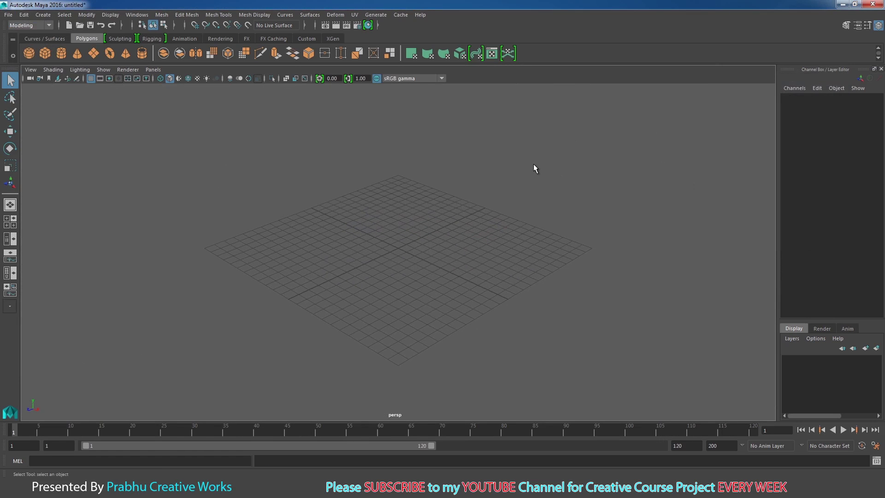
{"action": "key", "text": "ctrl+s"}
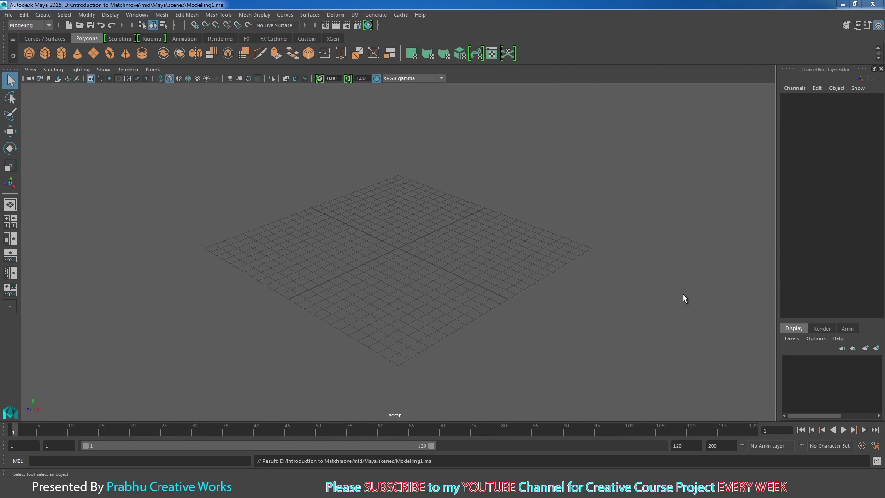
Check the Interactive Creation setting for polygon primitives without creating an object
{"action": "left_click", "coordinate": [88, 16]}
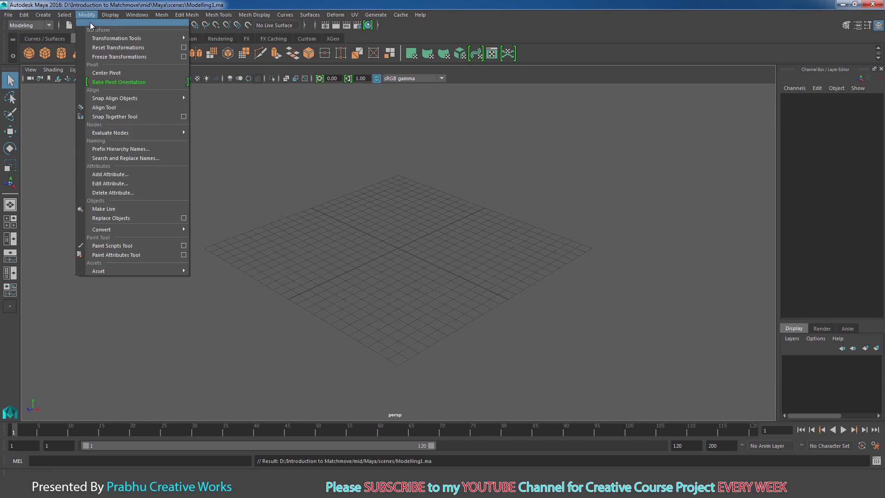
{"action": "mouse_move", "coordinate": [52, 18]}
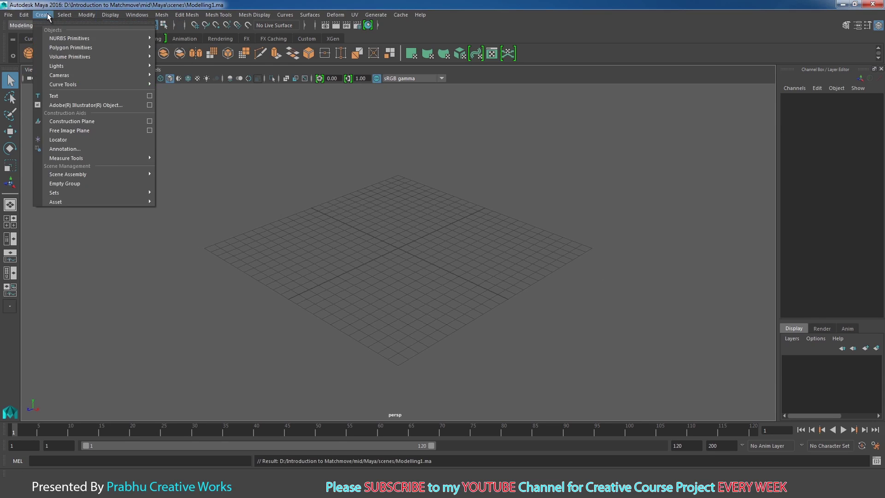
{"action": "mouse_move", "coordinate": [69, 48]}
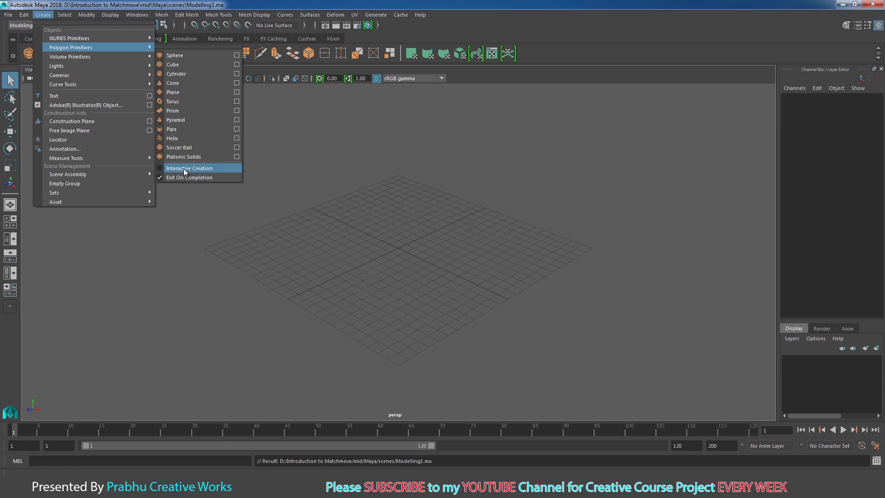
{"action": "left_click", "coordinate": [486, 71]}
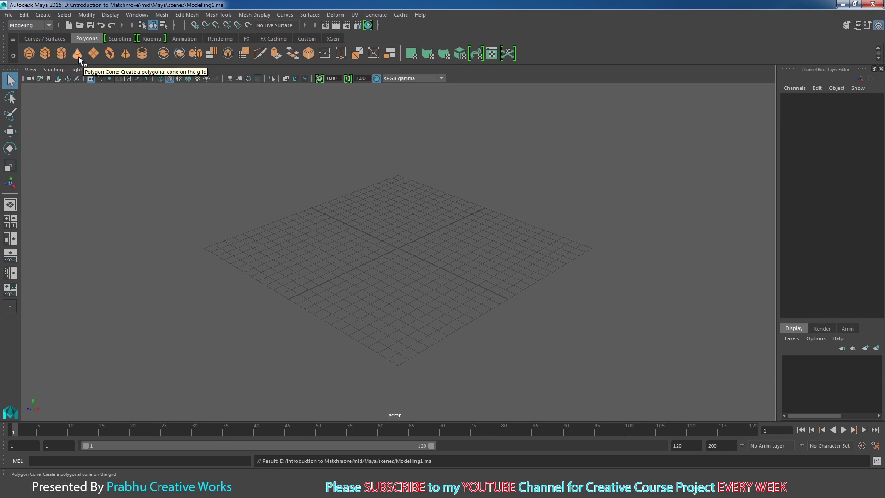
Create a polygon cylinder at the origin and scale it to about 1.435 in X and Z and 6.072 in Y
{"action": "left_click", "coordinate": [62, 52]}
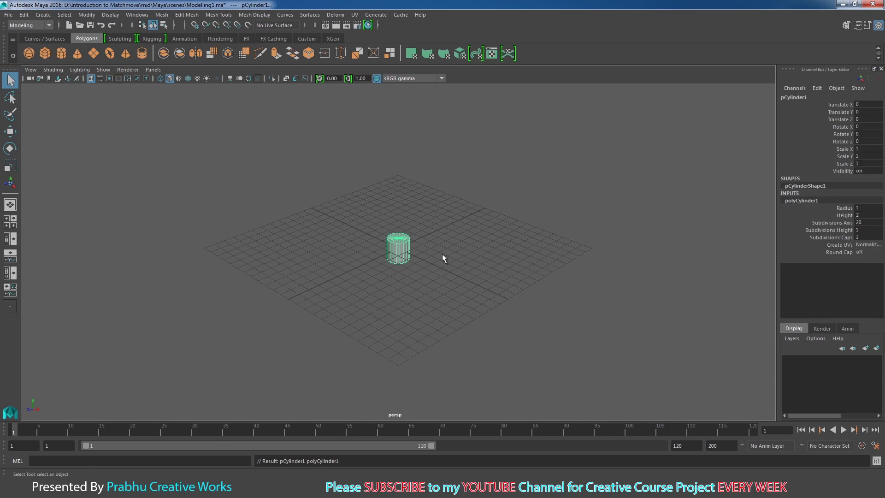
{"action": "left_click_drag", "start_coordinate": [422, 263], "coordinate": [446, 284], "text": "alt"}
{"action": "key", "text": "r"}
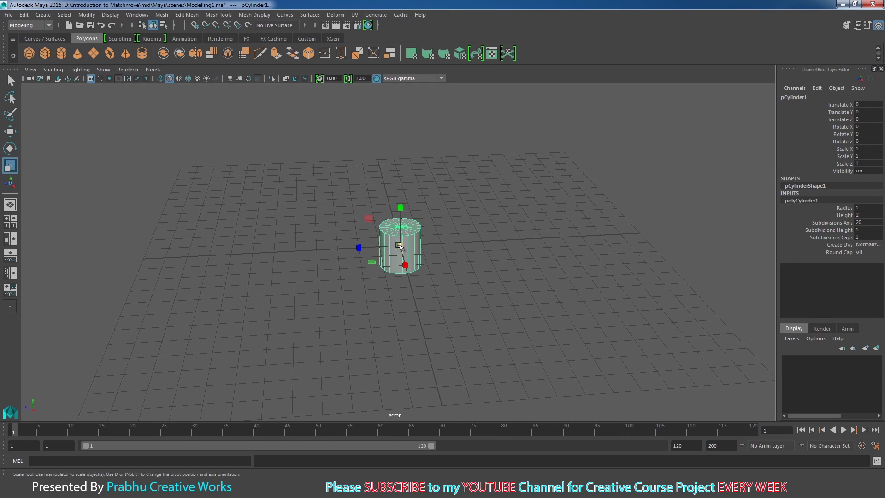
{"action": "left_click_drag", "start_coordinate": [400, 245], "coordinate": [443, 75]}
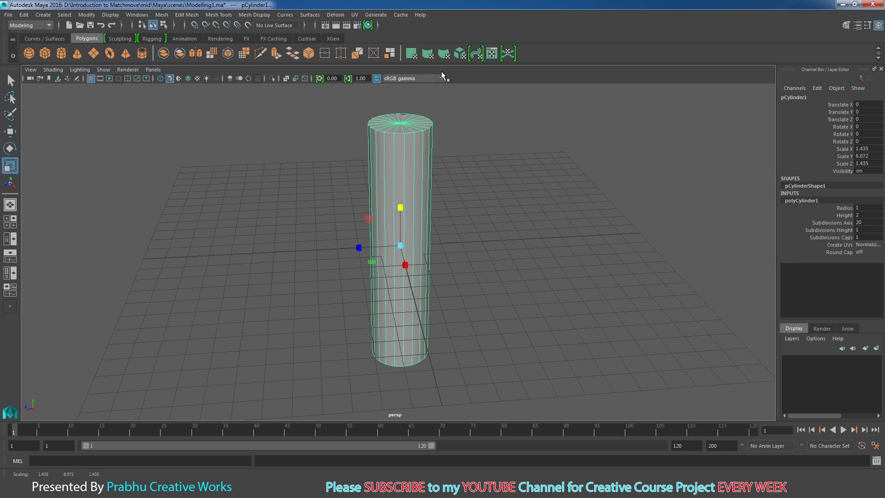
Try Scale Y values of 8 and 7 on the cylinder
{"action": "left_click", "coordinate": [861, 157]}
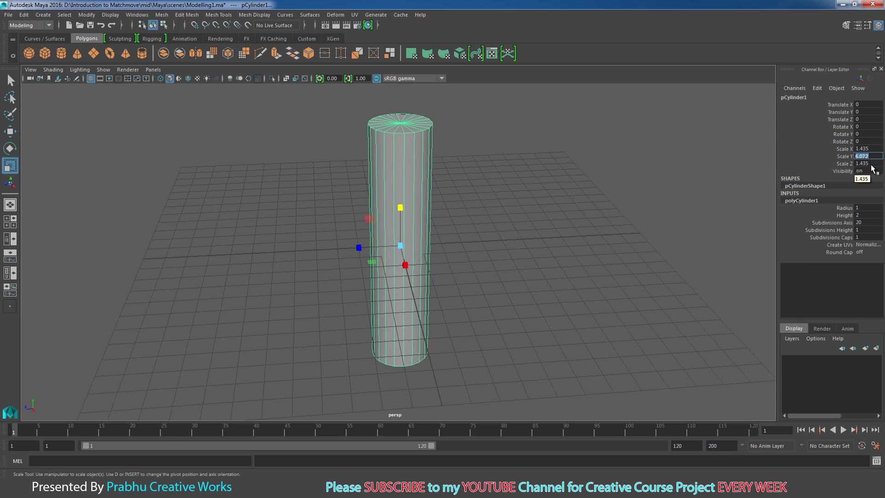
{"action": "type", "text": "8"}
{"action": "key", "text": "Return"}
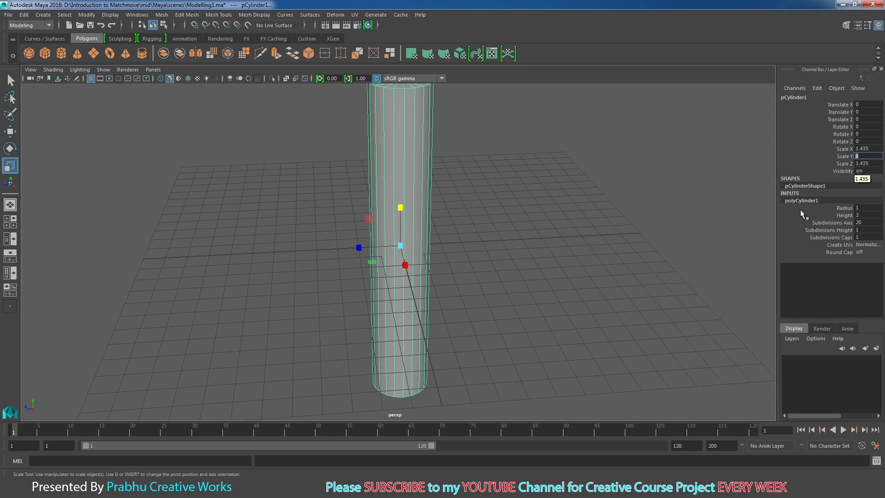
{"action": "type", "text": "7"}
{"action": "key", "text": "Return"}
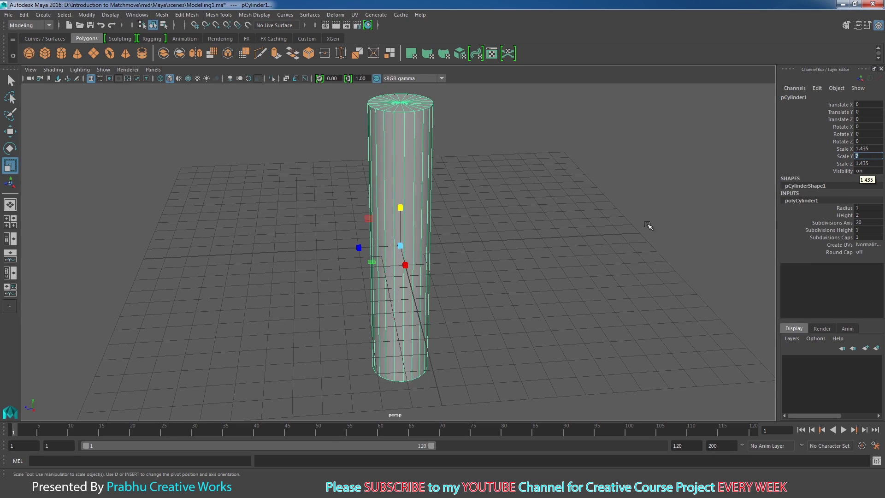
Switch to the front view and set the cylinder's Scale Y to 6
{"action": "mouse_move", "coordinate": [499, 263]}
{"action": "left_mouse_down", "text": "alt"}
{"action": "mouse_move", "coordinate": [484, 234]}
{"action": "mouse_move", "coordinate": [486, 260]}
{"action": "left_mouse_up", "text": "alt"}
{"action": "key", "text": "space"}
{"action": "right_click_drag", "start_coordinate": [542, 263], "coordinate": [349, 241], "text": "alt"}
{"action": "middle_click_drag", "start_coordinate": [350, 240], "coordinate": [369, 291], "text": "alt"}
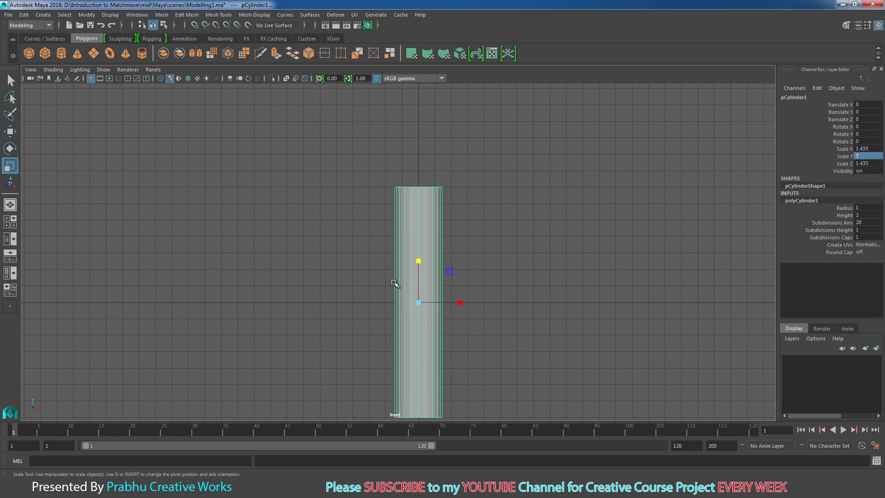
{"action": "left_click", "coordinate": [863, 156]}
{"action": "type", "text": "6"}
{"action": "key", "text": "Return"}
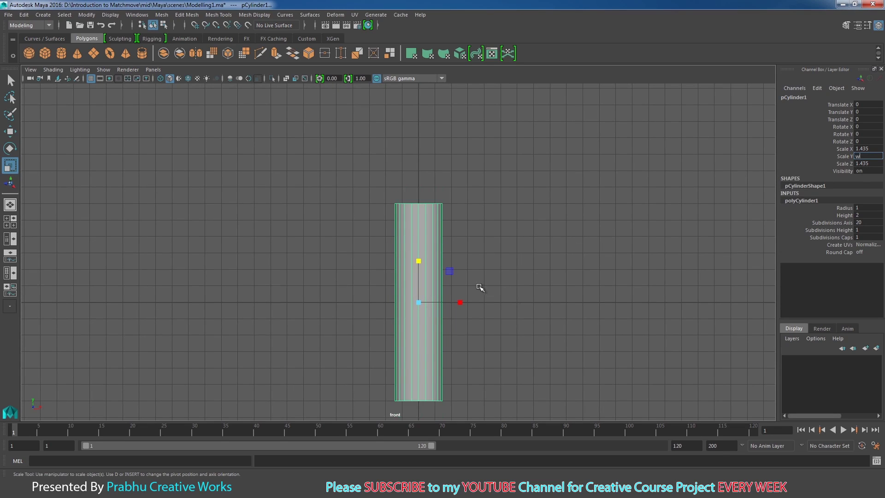
{"action": "left_click", "coordinate": [464, 245]}
{"action": "left_click", "coordinate": [409, 267]}
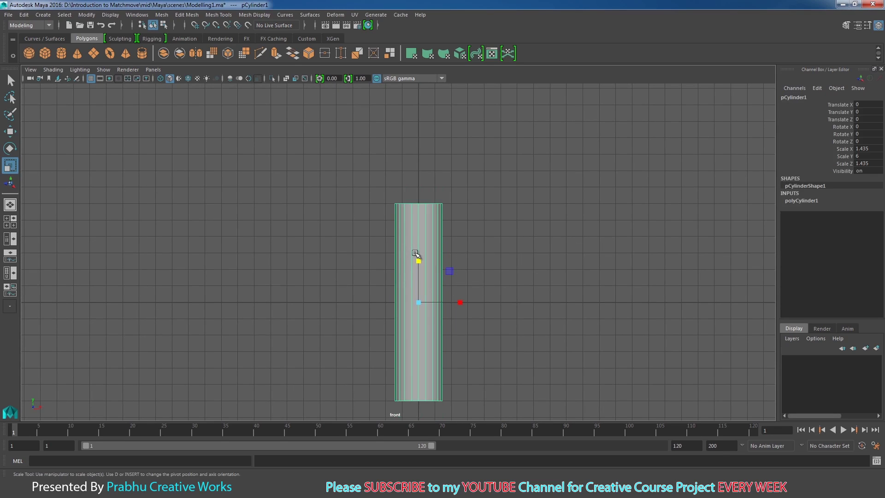
Turn on wireframe display and move the cylinder up to a Translate Y of about 6.001, with its base on the ground line
{"action": "key", "text": "4"}
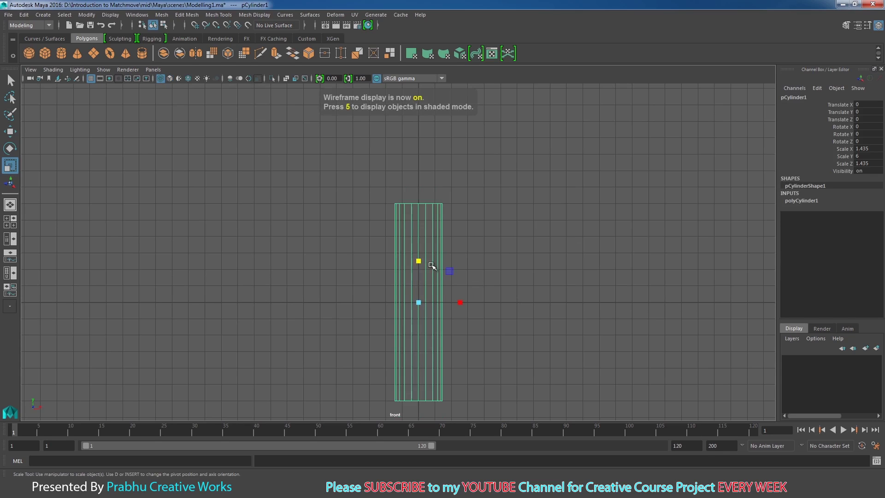
{"action": "key", "text": "w"}
{"action": "left_click_drag", "start_coordinate": [421, 206], "coordinate": [430, 160]}
{"action": "right_click_drag", "start_coordinate": [428, 241], "coordinate": [490, 366], "text": "alt"}
{"action": "middle_click_drag", "start_coordinate": [490, 367], "coordinate": [524, 360], "text": "alt"}
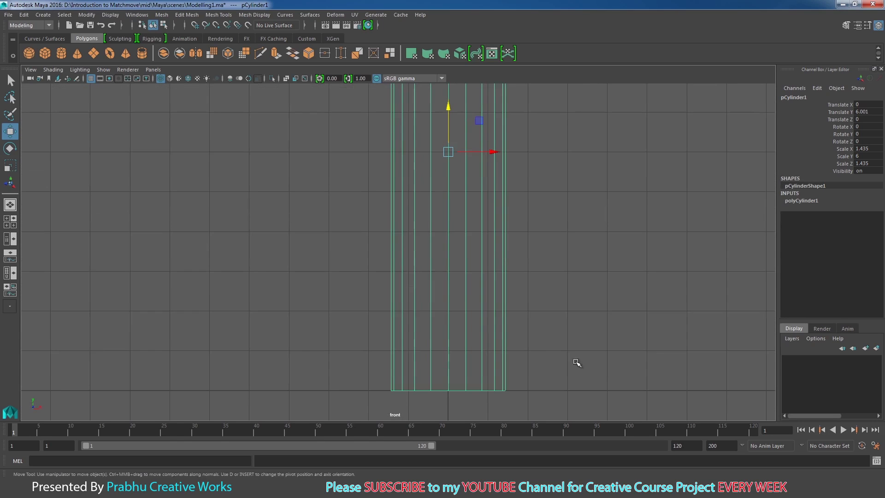
{"action": "right_click_drag", "start_coordinate": [577, 361], "coordinate": [351, 342], "text": "alt"}
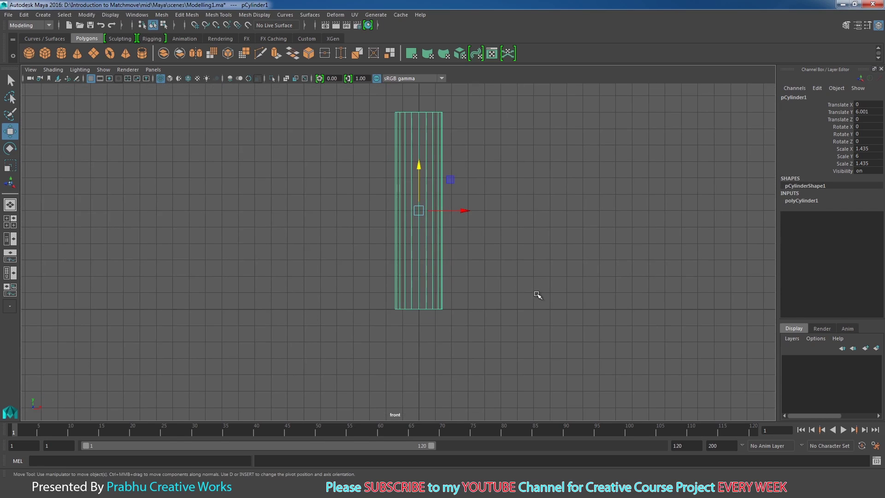
Raise the cylinder above the ground to a Translate Y of about 6.844 and return to the perspective view with shaded display
{"action": "middle_click_drag", "start_coordinate": [504, 258], "coordinate": [509, 290], "text": "alt"}
{"action": "left_click_drag", "start_coordinate": [424, 196], "coordinate": [424, 182]}
{"action": "key", "text": "space"}
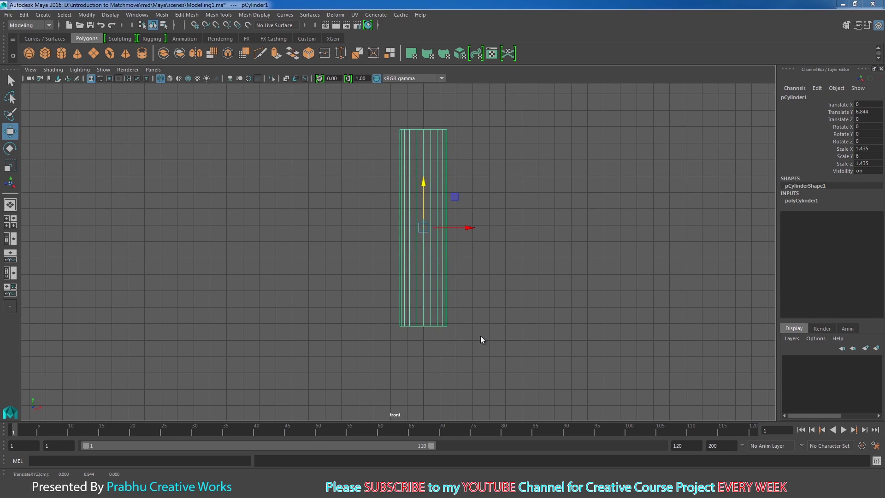
{"action": "left_click_drag", "start_coordinate": [480, 335], "coordinate": [481, 310]}
{"action": "left_click_drag", "start_coordinate": [482, 260], "coordinate": [410, 238], "text": "alt"}
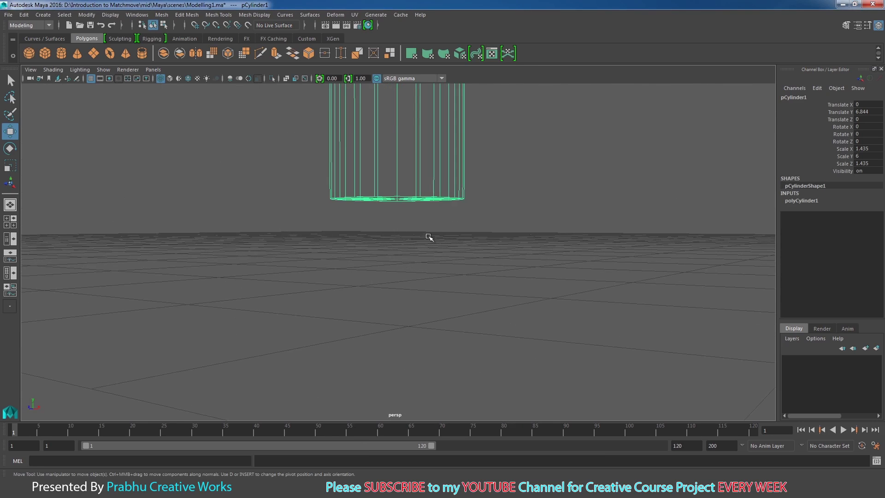
{"action": "left_click_drag", "start_coordinate": [580, 282], "coordinate": [378, 265], "text": "alt"}
{"action": "middle_click_drag", "start_coordinate": [449, 285], "coordinate": [438, 375], "text": "alt"}
{"action": "right_click_drag", "start_coordinate": [504, 292], "coordinate": [402, 263], "text": "alt"}
{"action": "left_click_drag", "start_coordinate": [403, 255], "coordinate": [399, 253], "text": "alt"}
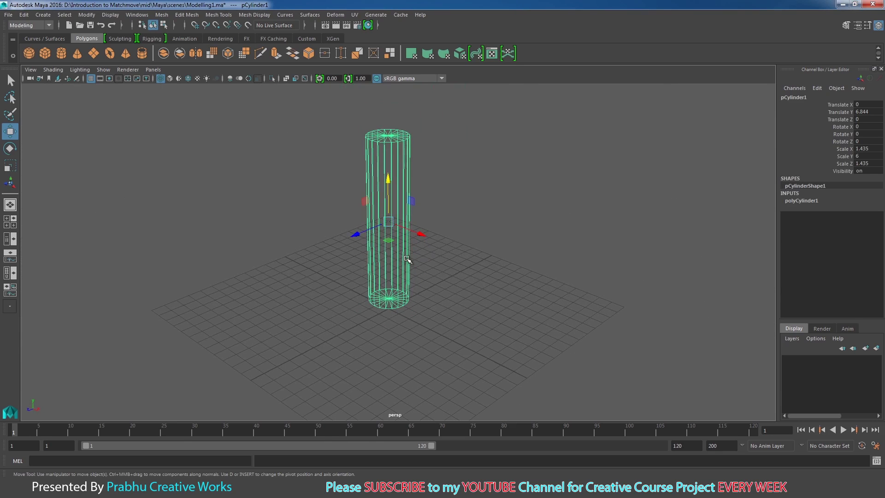
{"action": "key", "text": "5"}
{"action": "mouse_move", "coordinate": [474, 247]}
{"action": "right_mouse_down", "text": "alt"}
{"action": "mouse_move", "coordinate": [454, 256]}
{"action": "mouse_move", "coordinate": [479, 247]}
{"action": "mouse_move", "coordinate": [472, 287]}
{"action": "right_mouse_up", "text": "alt"}
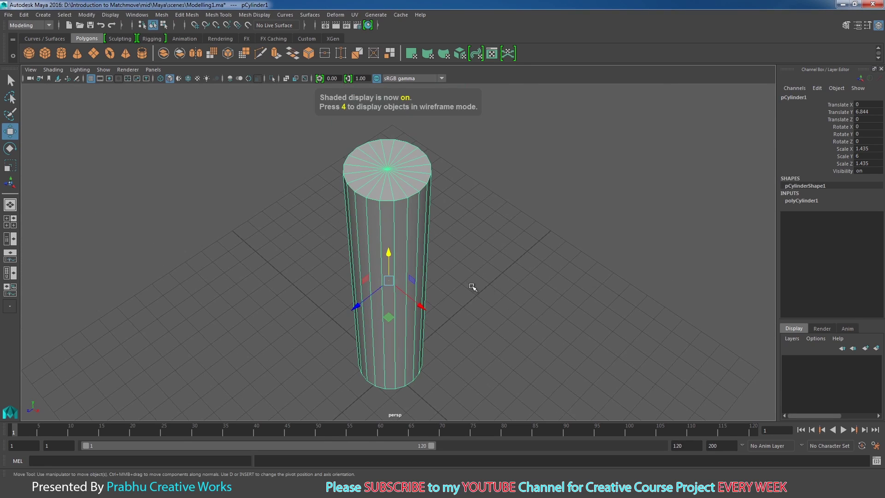
Set the cylinder's Subdivisions Axis to 30 and deselect the object
{"action": "left_click", "coordinate": [812, 202]}
{"action": "double_click", "coordinate": [878, 221]}
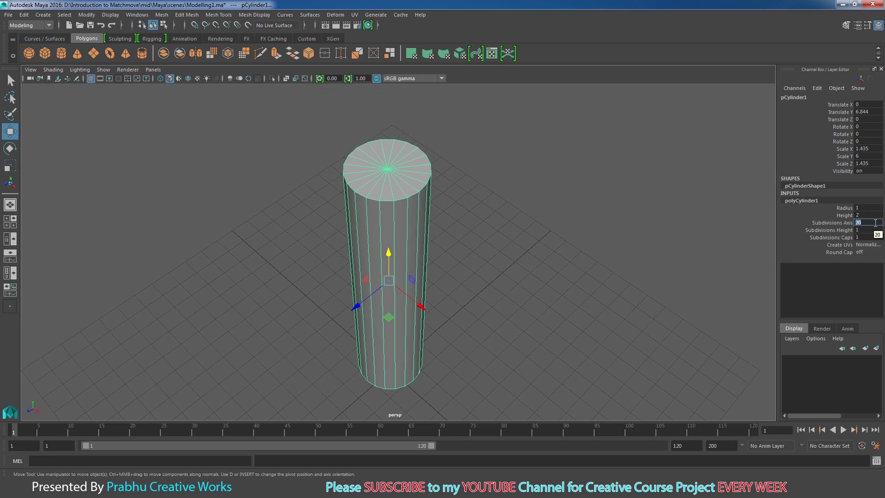
{"action": "key", "text": "Return"}
{"action": "left_click", "coordinate": [452, 216]}
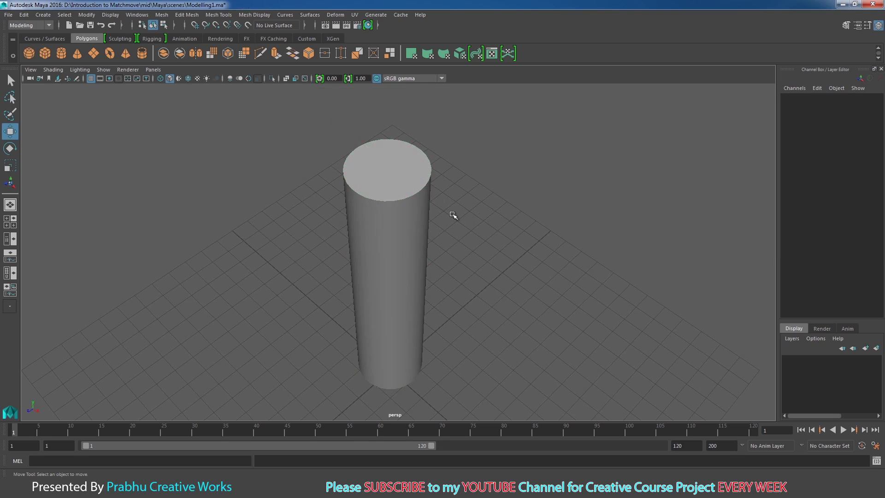
Select the edge loops around the cylinder's top and bottom rims and bevel them
{"action": "right_click_drag", "start_coordinate": [413, 213], "coordinate": [511, 276], "text": "alt"}
{"action": "left_click", "coordinate": [432, 206]}
{"action": "right_click_drag", "start_coordinate": [421, 176], "coordinate": [420, 153]}
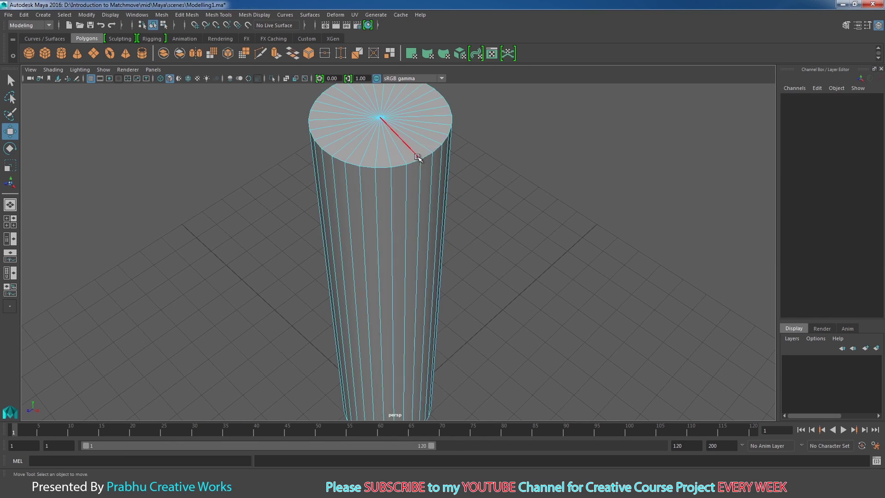
{"action": "double_click", "coordinate": [415, 162]}
{"action": "left_click_drag", "start_coordinate": [413, 221], "coordinate": [395, 164], "text": "alt"}
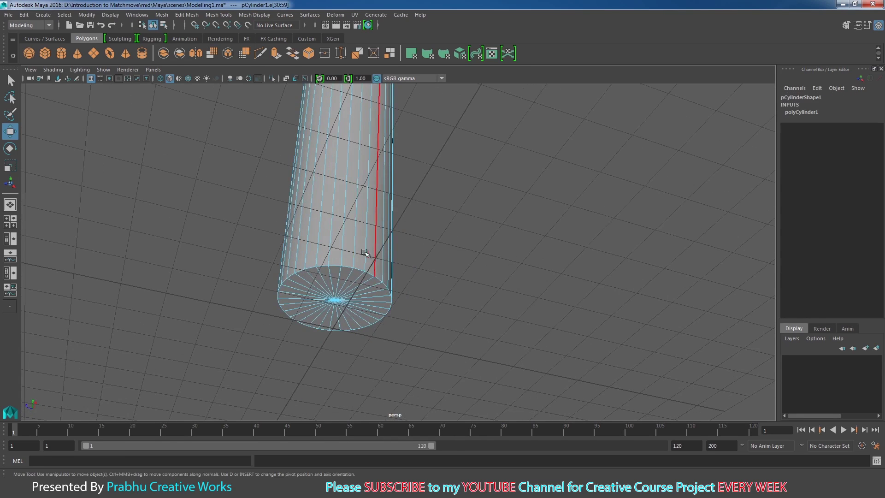
{"action": "double_click", "coordinate": [345, 267], "text": "shift"}
{"action": "right_click_drag", "start_coordinate": [375, 217], "coordinate": [428, 217], "text": "shift"}
{"action": "left_click_drag", "start_coordinate": [459, 153], "coordinate": [463, 237], "text": "alt"}
Try bevel Fraction values of 0.01, 0.02 and 0.05 on the cylinder's rims
{"action": "left_click", "coordinate": [866, 134]}
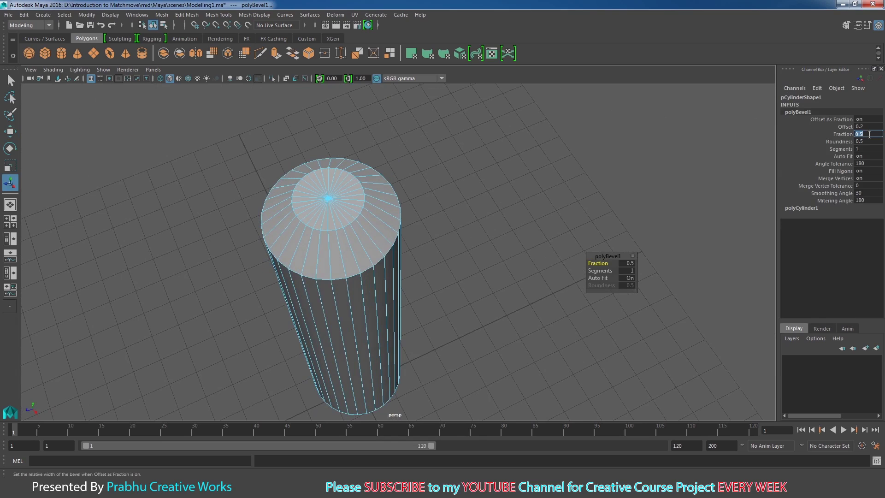
{"action": "type", "text": "0.01"}
{"action": "key", "text": "Return"}
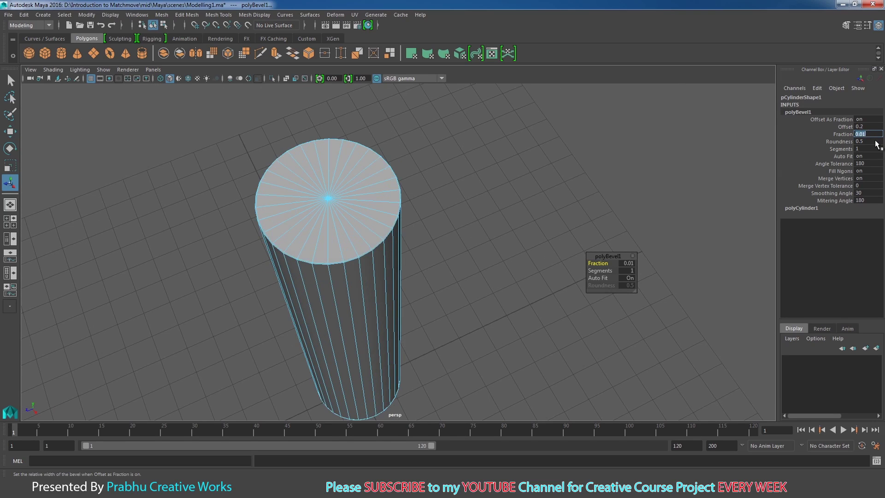
{"action": "type", "text": "0"}
{"action": "key", "text": "Return"}
{"action": "left_click_drag", "start_coordinate": [442, 191], "coordinate": [439, 185], "text": "alt"}
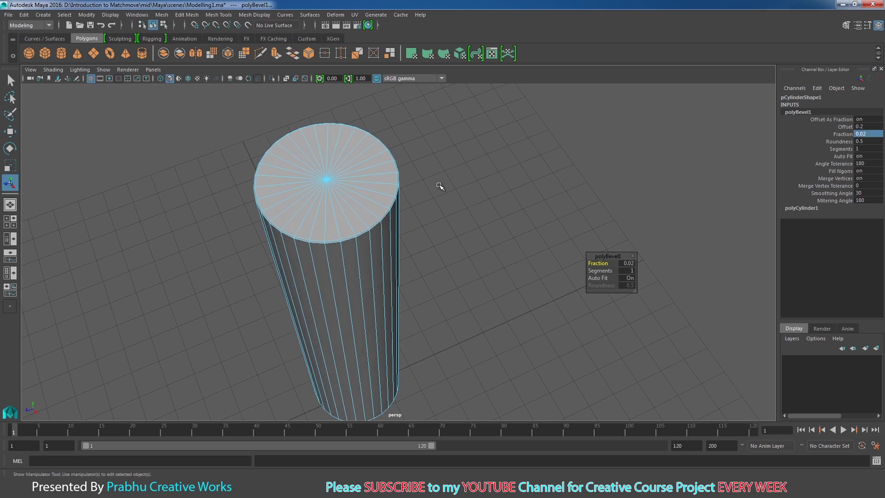
{"action": "right_click_drag", "start_coordinate": [439, 185], "coordinate": [501, 224], "text": "alt"}
{"action": "left_click_drag", "start_coordinate": [501, 225], "coordinate": [520, 223], "text": "alt"}
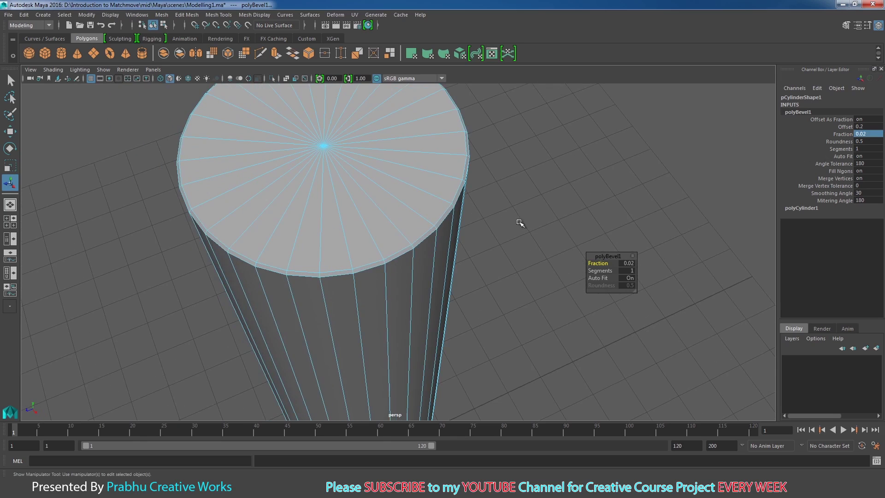
{"action": "left_click", "coordinate": [867, 134]}
{"action": "key", "text": "Return"}
Set the rim bevel to 2 segments with a Fraction of 0.02
{"action": "left_click", "coordinate": [866, 149]}
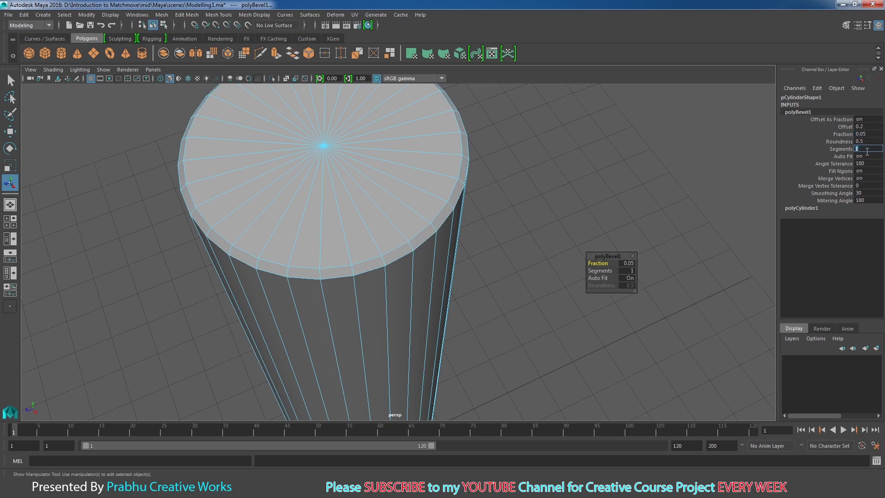
{"action": "type", "text": "2"}
{"action": "key", "text": "Return"}
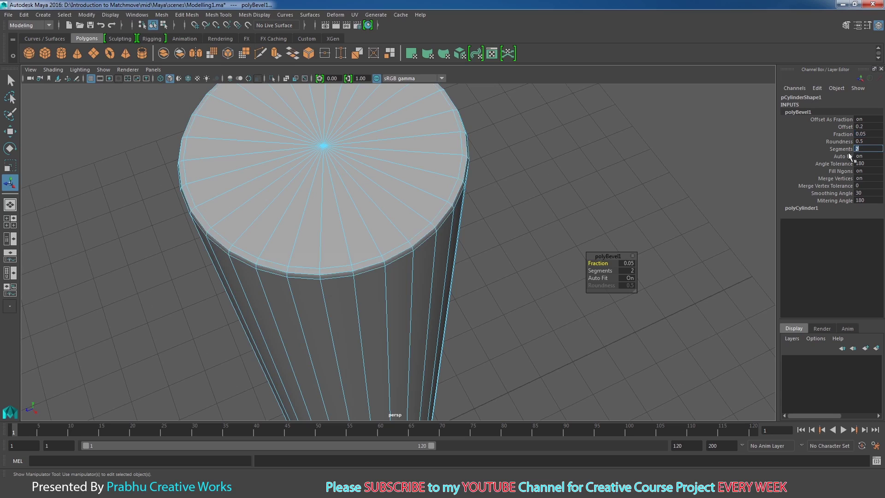
{"action": "left_click", "coordinate": [869, 134]}
{"action": "type", "text": "0.02"}
{"action": "key", "text": "Return"}
Return to object mode, select the whole cylinder and apply Soften Edge to it
{"action": "left_click_drag", "start_coordinate": [544, 212], "coordinate": [231, 164], "text": "alt"}
{"action": "right_click_drag", "start_coordinate": [373, 182], "coordinate": [416, 171]}
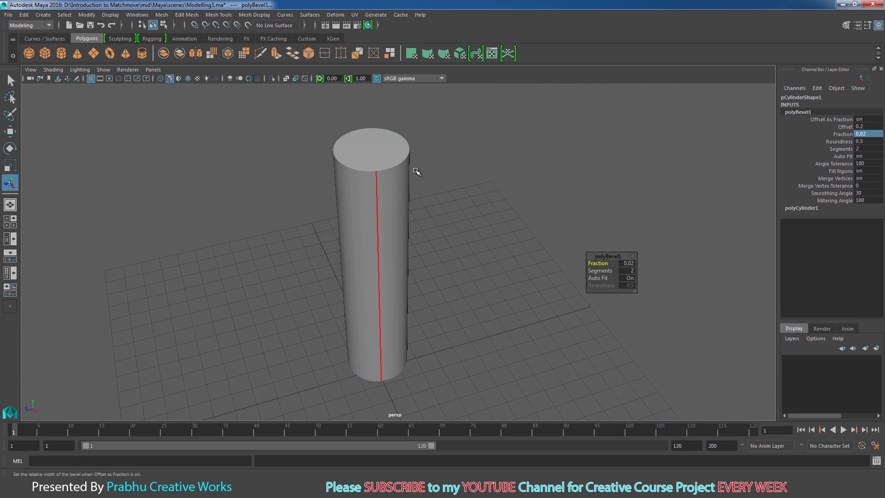
{"action": "left_click", "coordinate": [359, 178]}
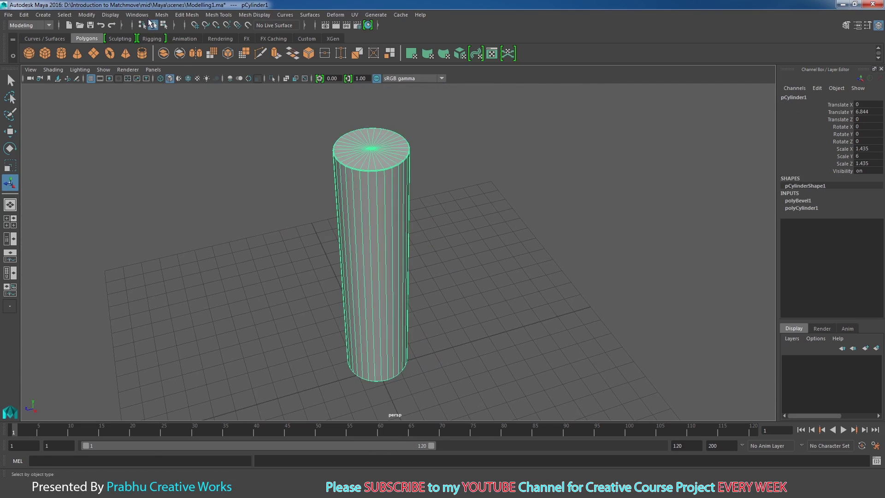
{"action": "left_click", "coordinate": [111, 14]}
{"action": "left_click", "coordinate": [112, 15]}
{"action": "left_click", "coordinate": [260, 18]}
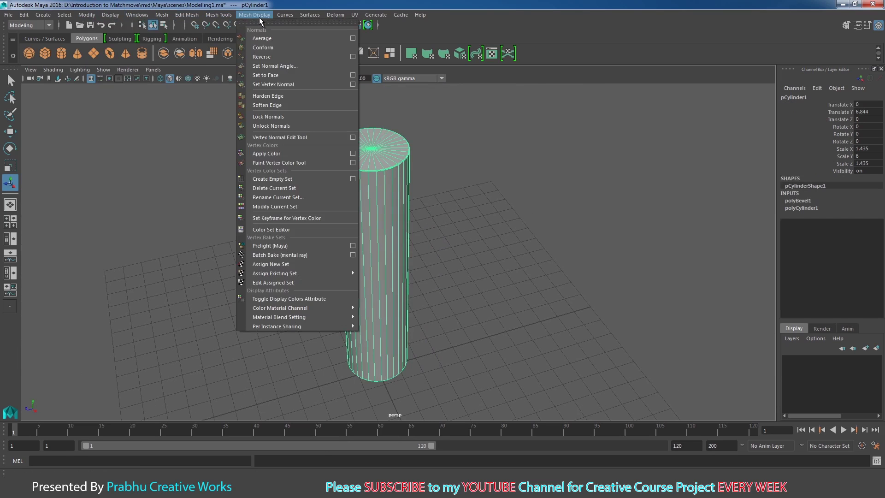
{"action": "left_click", "coordinate": [274, 108]}
{"action": "left_click", "coordinate": [256, 161]}
Select the cylinder again and delete its construction history
{"action": "left_click_drag", "start_coordinate": [258, 162], "coordinate": [331, 193], "text": "alt"}
{"action": "left_click", "coordinate": [398, 199]}
{"action": "middle_click_drag", "start_coordinate": [425, 168], "coordinate": [421, 150], "text": "alt"}
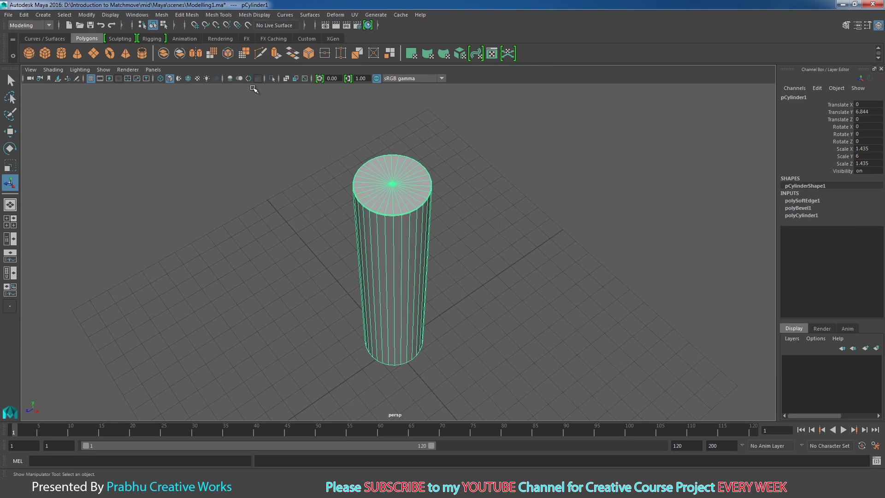
{"action": "left_click", "coordinate": [24, 14]}
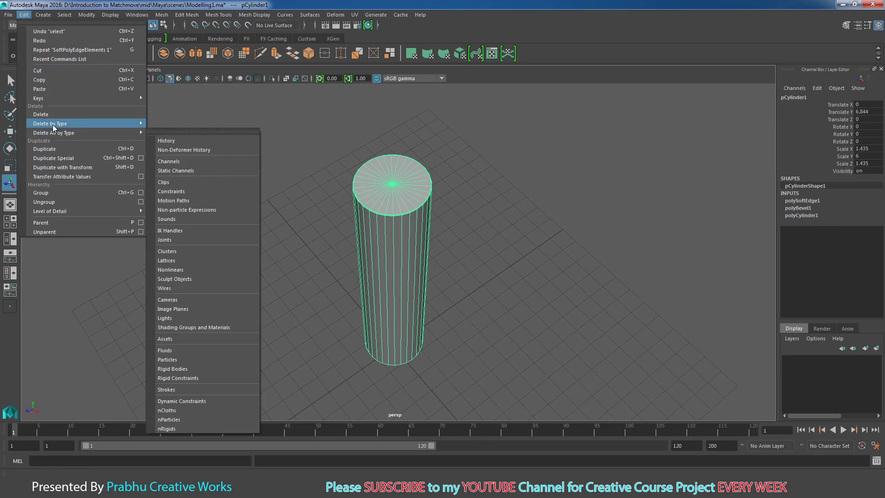
{"action": "mouse_move", "coordinate": [54, 123]}
{"action": "left_click", "coordinate": [173, 131]}
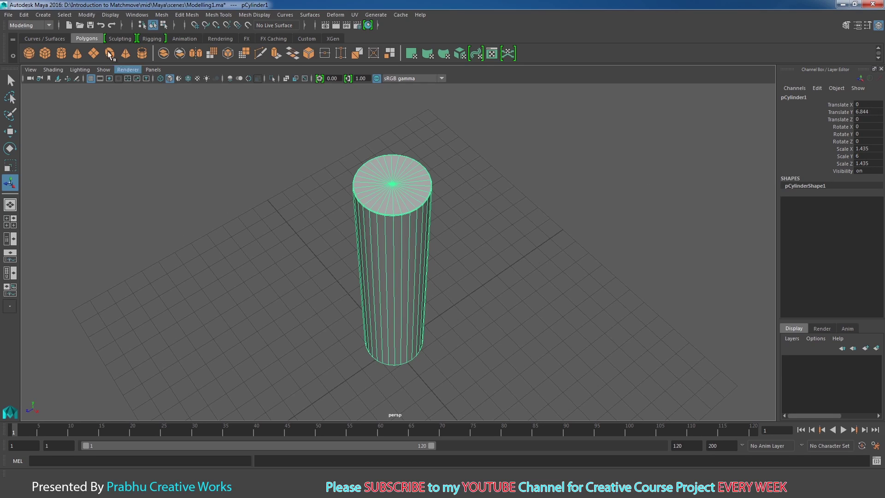
Freeze the cylinder's transformations
{"action": "left_click", "coordinate": [82, 15]}
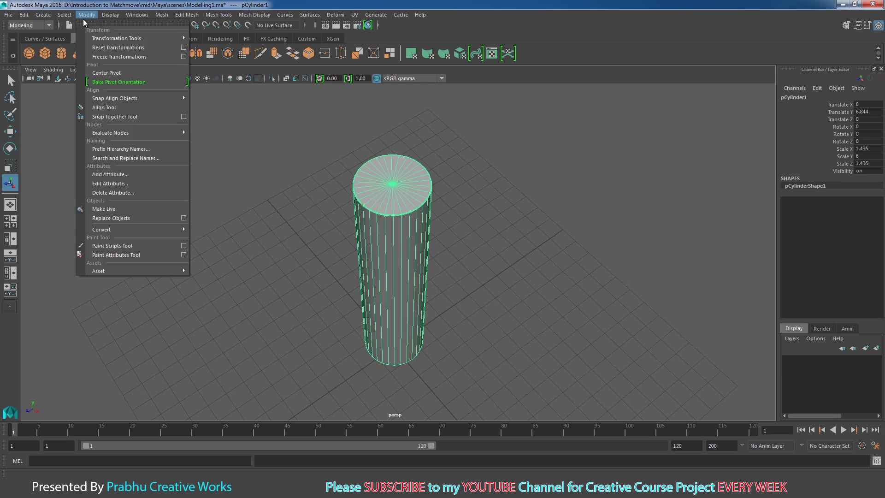
{"action": "left_click", "coordinate": [103, 57]}
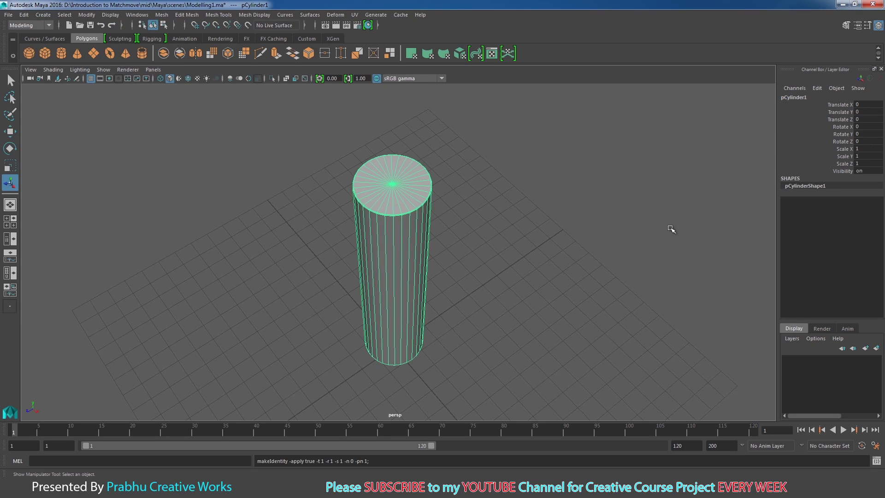
{"action": "left_click_drag", "start_coordinate": [671, 229], "coordinate": [483, 229], "text": "alt"}
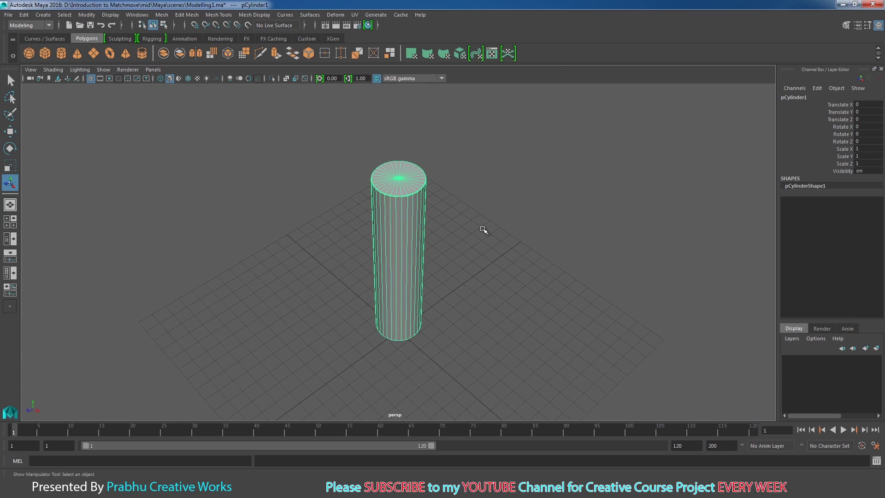
Open the Outliner and rename the cylinder to Bottom_Pipe01
{"action": "left_click", "coordinate": [137, 15]}
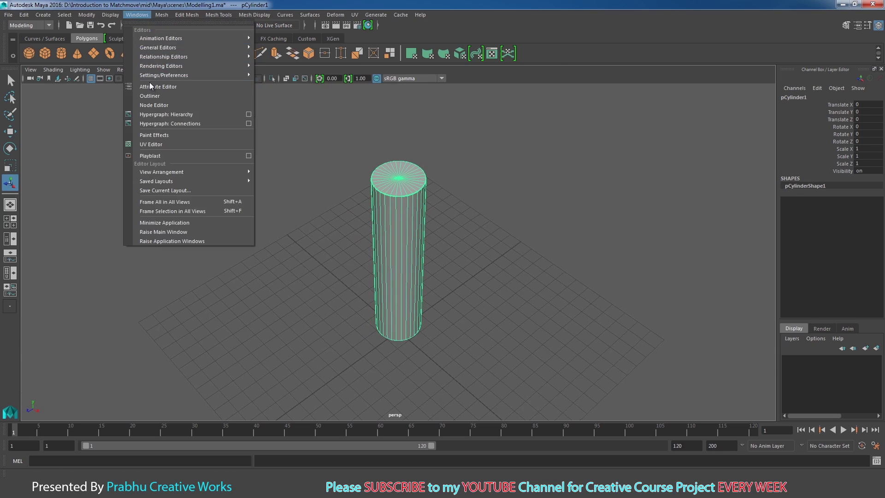
{"action": "left_click", "coordinate": [151, 95]}
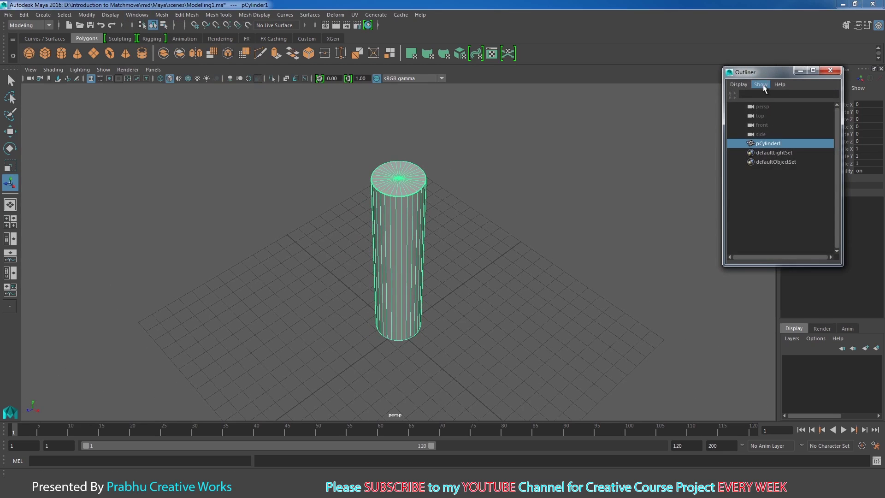
{"action": "left_click_drag", "start_coordinate": [761, 73], "coordinate": [632, 71]}
{"action": "double_click", "coordinate": [649, 142]}
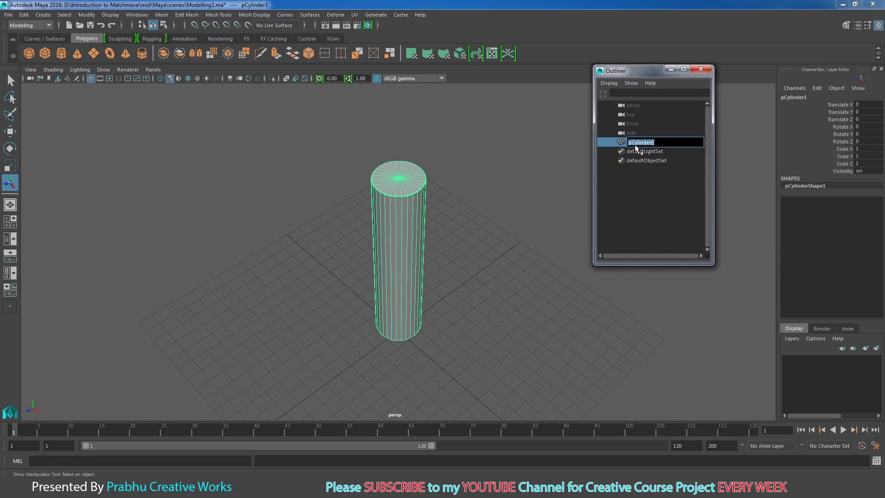
{"action": "left_click", "coordinate": [610, 145]}
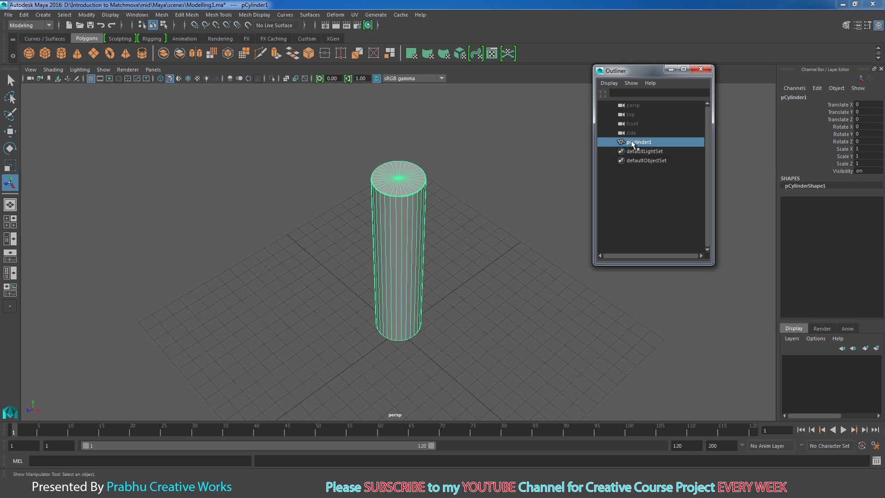
{"action": "double_click", "coordinate": [632, 143]}
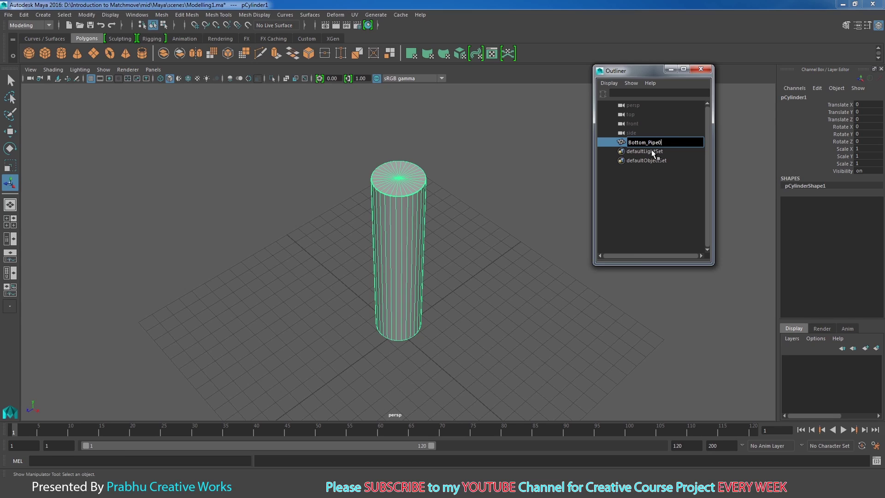
{"action": "key", "text": "Return"}
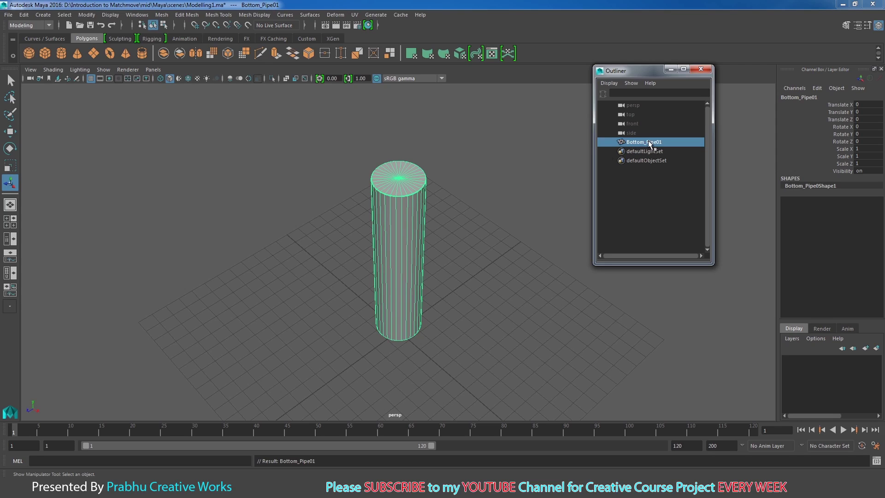
Create a polygon pipe at the origin and set its Radius to 2, checking it against the cylinder in the top wireframe view
{"action": "left_click", "coordinate": [499, 243]}
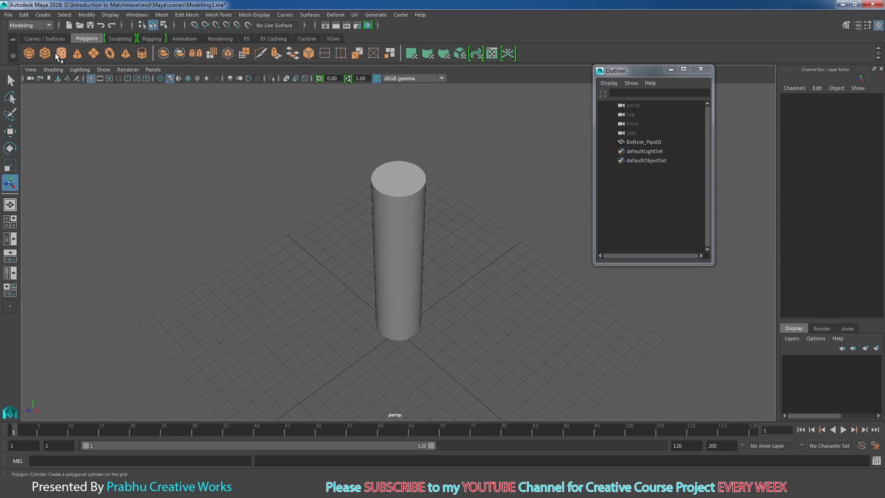
{"action": "left_click", "coordinate": [139, 58]}
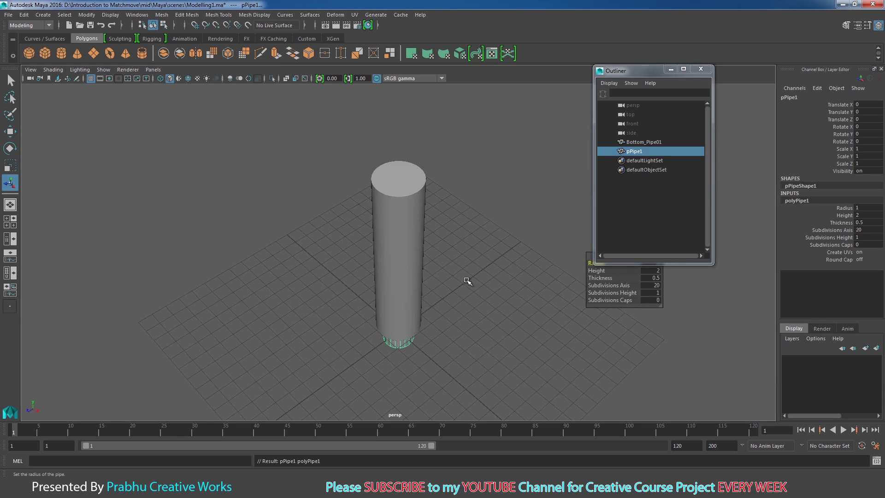
{"action": "left_click_drag", "start_coordinate": [468, 279], "coordinate": [450, 270], "text": "alt"}
{"action": "key", "text": "space"}
{"action": "left_click", "coordinate": [422, 272]}
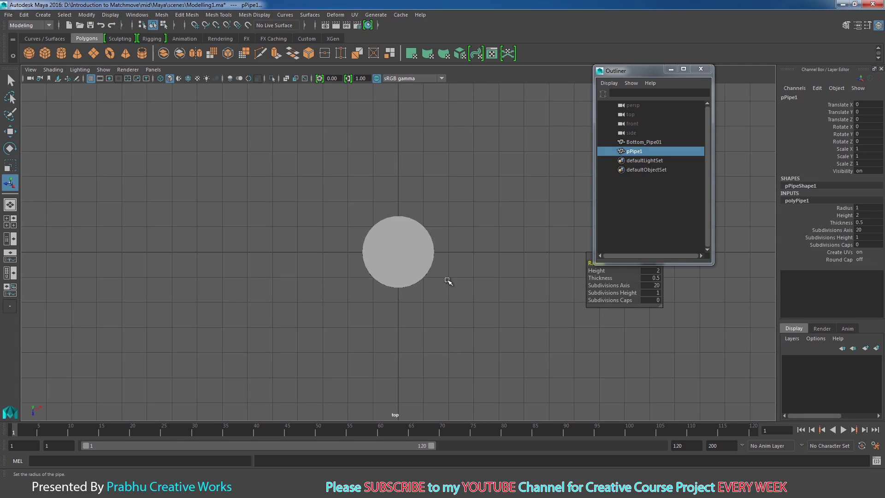
{"action": "key", "text": "4"}
{"action": "scroll", "coordinate": [429, 255], "scroll_direction": "up", "scroll_amount": 5}
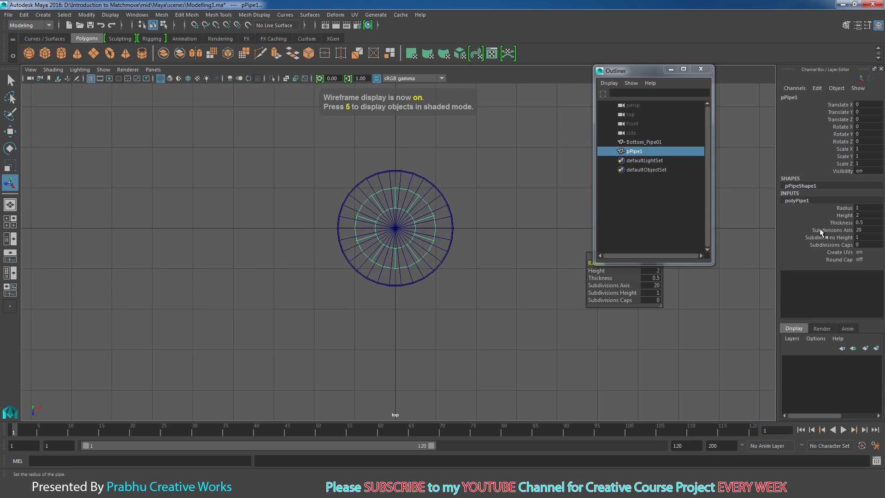
{"action": "left_click", "coordinate": [845, 208]}
{"action": "middle_click_drag", "start_coordinate": [530, 229], "coordinate": [533, 230]}
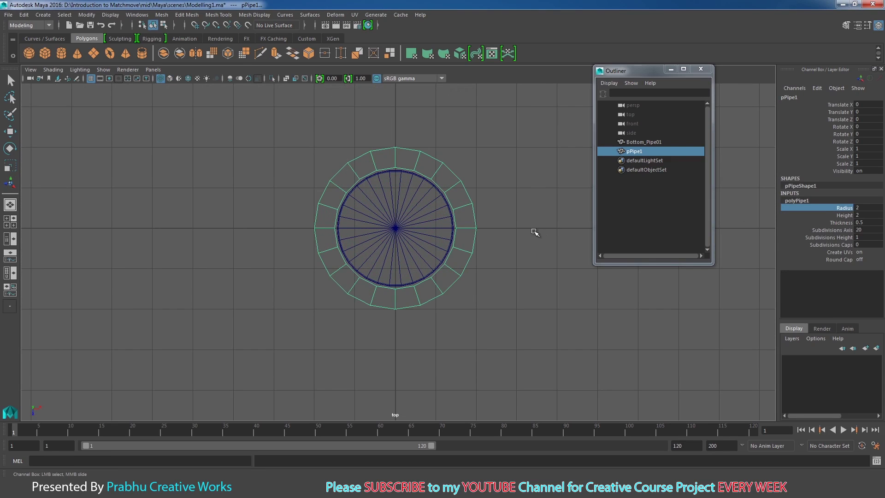
Try a smaller Thickness on the pipe and set it back to 0.5
{"action": "scroll", "coordinate": [627, 251], "scroll_direction": "up", "scroll_amount": 2}
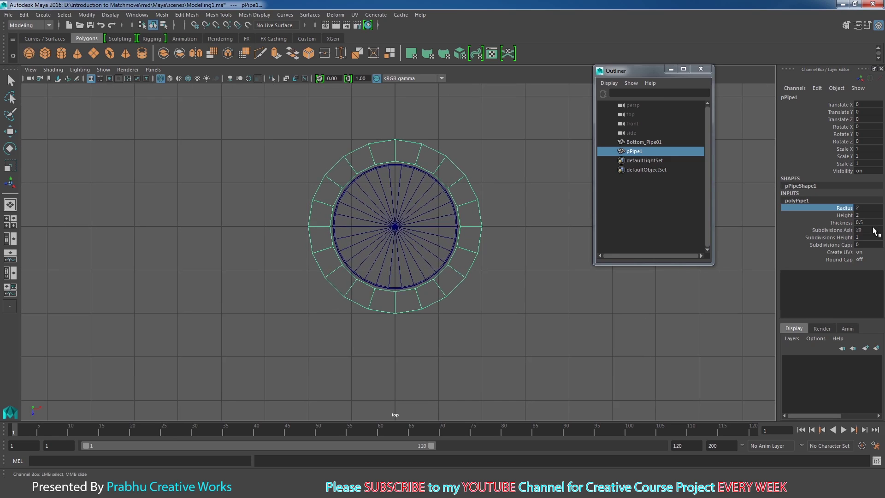
{"action": "scroll", "coordinate": [530, 276], "scroll_direction": "up", "scroll_amount": 3}
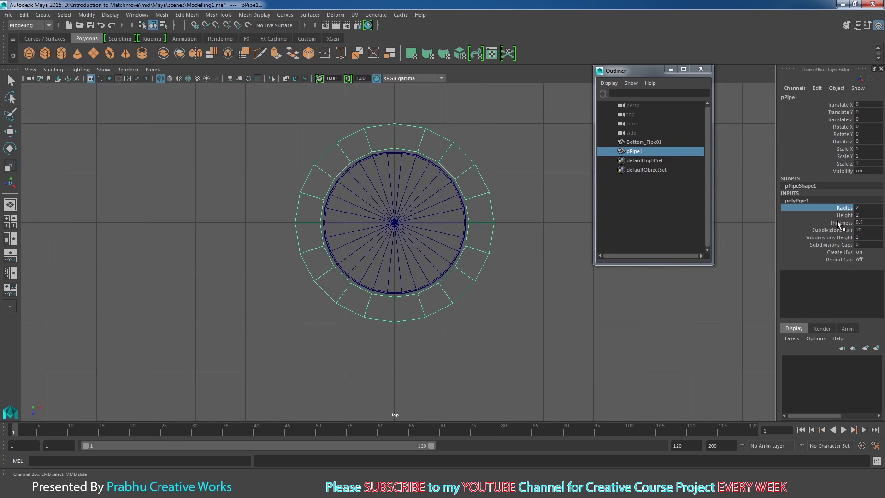
{"action": "double_click", "coordinate": [860, 223]}
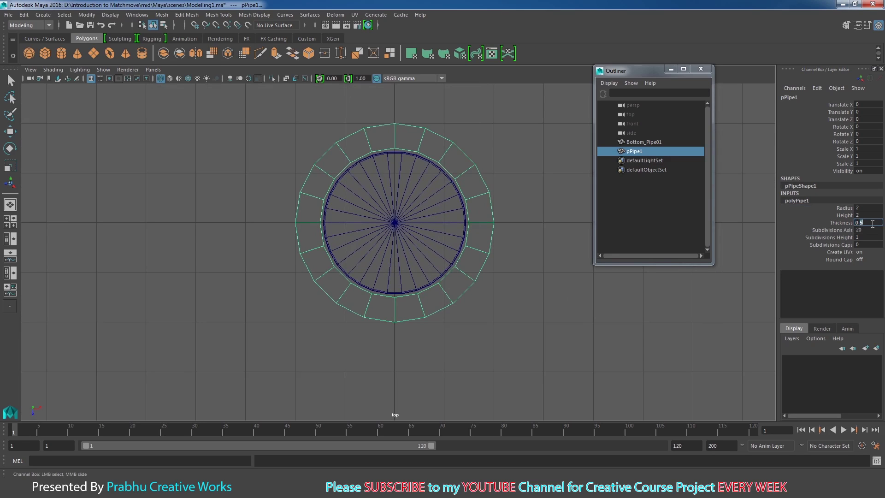
{"action": "key", "text": "Return"}
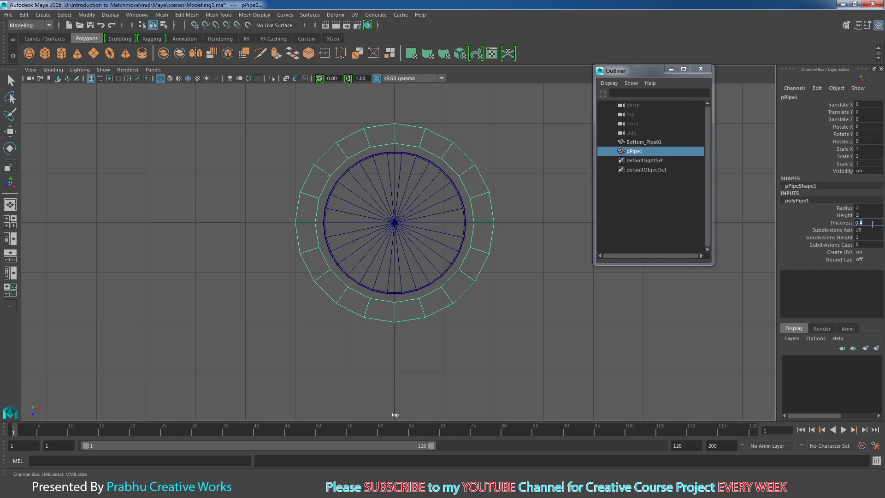
{"action": "key", "text": "Return"}
{"action": "scroll", "coordinate": [452, 259], "scroll_direction": "up", "scroll_amount": 3}
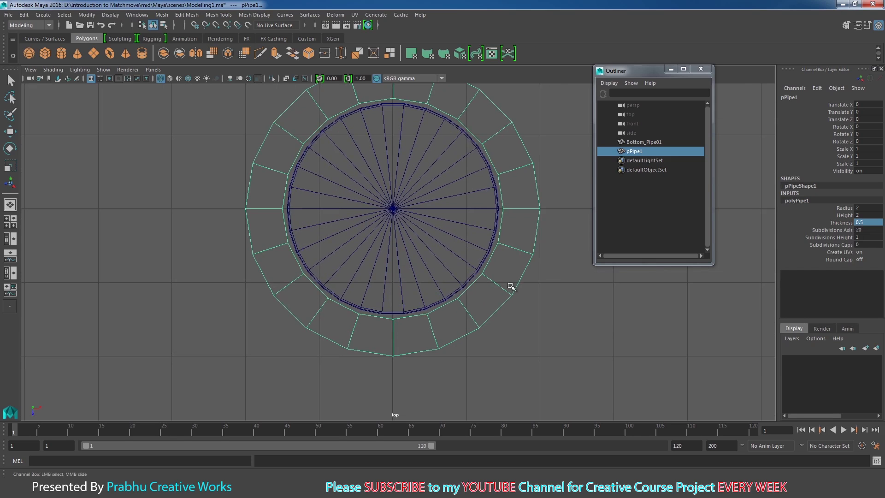
Reselect the pipe, try a Thickness of 0.6, and restore it to 0.5
{"action": "left_click", "coordinate": [495, 245]}
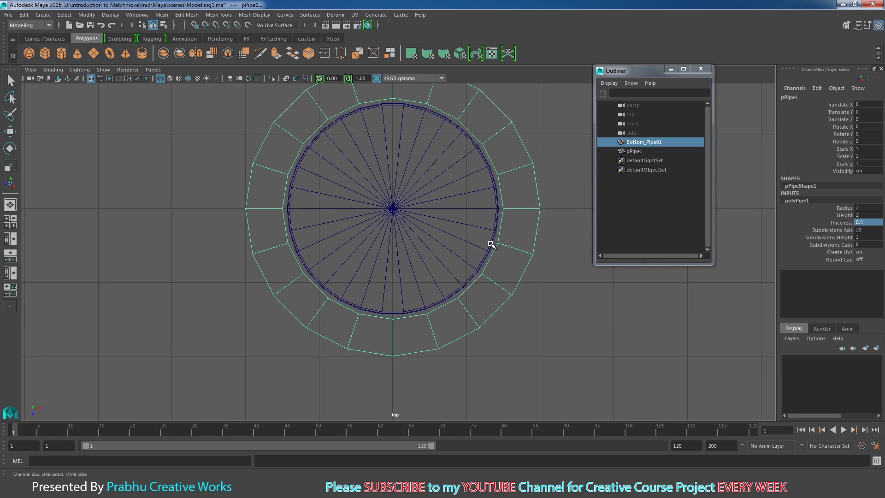
{"action": "key", "text": "t"}
{"action": "left_click", "coordinate": [496, 245]}
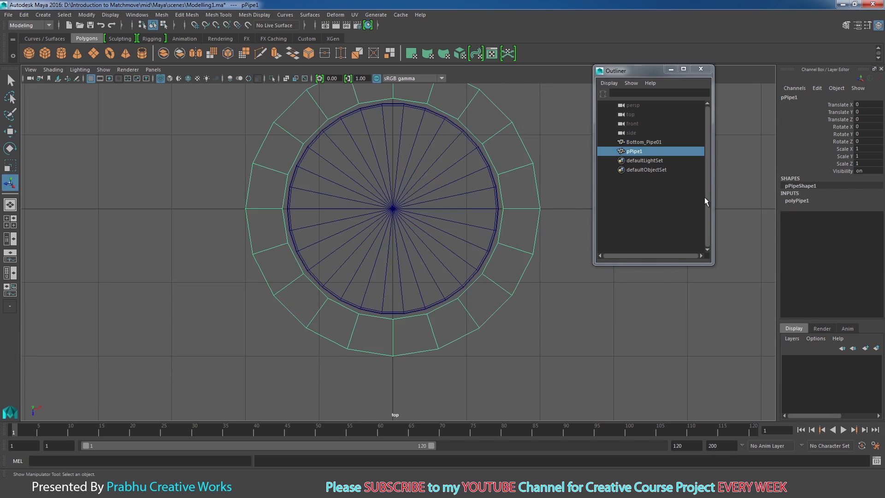
{"action": "left_click", "coordinate": [796, 201]}
{"action": "left_click", "coordinate": [860, 222]}
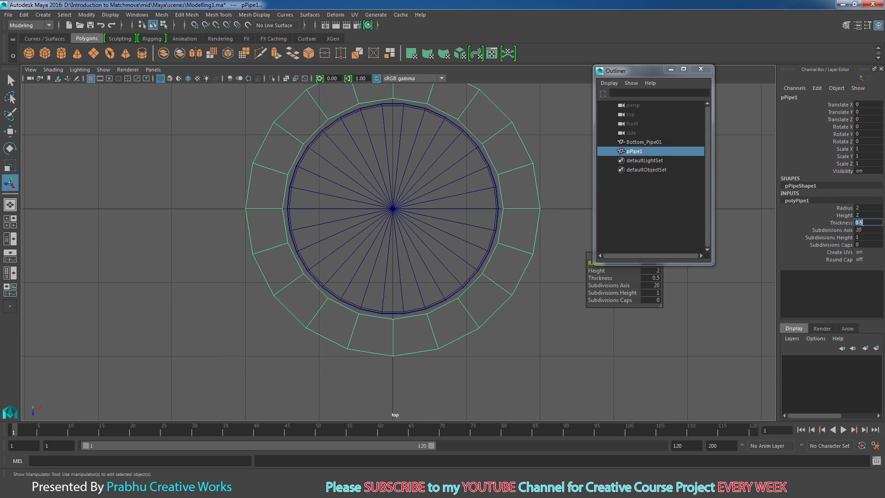
{"action": "type", "text": "0.6"}
{"action": "key", "text": "Return"}
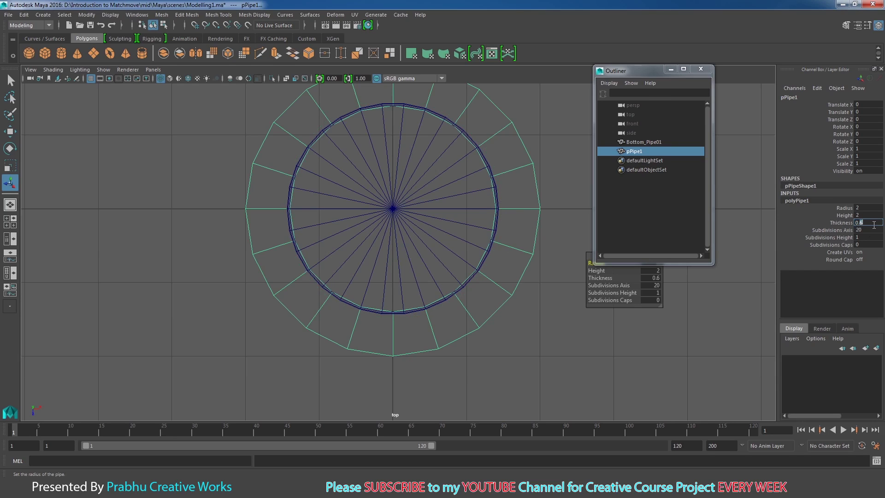
{"action": "type", "text": "0.5"}
{"action": "key", "text": "Return"}
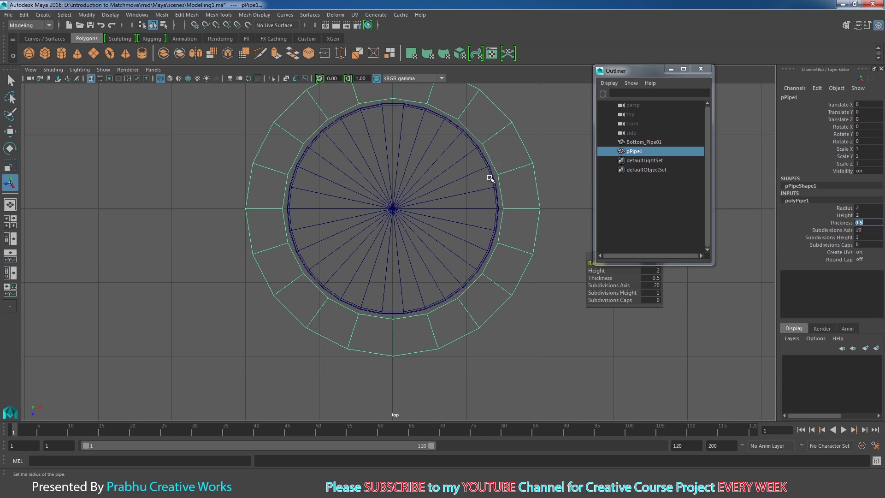
Return to the shaded perspective view, select the pipe and stretch it vertically to a Scale Y of about 11.54
{"action": "left_click", "coordinate": [482, 300]}
{"action": "key", "text": "space"}
{"action": "mouse_move", "coordinate": [482, 300]}
{"action": "left_mouse_down"}
{"action": "mouse_move", "coordinate": [504, 286]}
{"action": "mouse_move", "coordinate": [504, 320]}
{"action": "left_mouse_up"}
{"action": "key", "text": "5"}
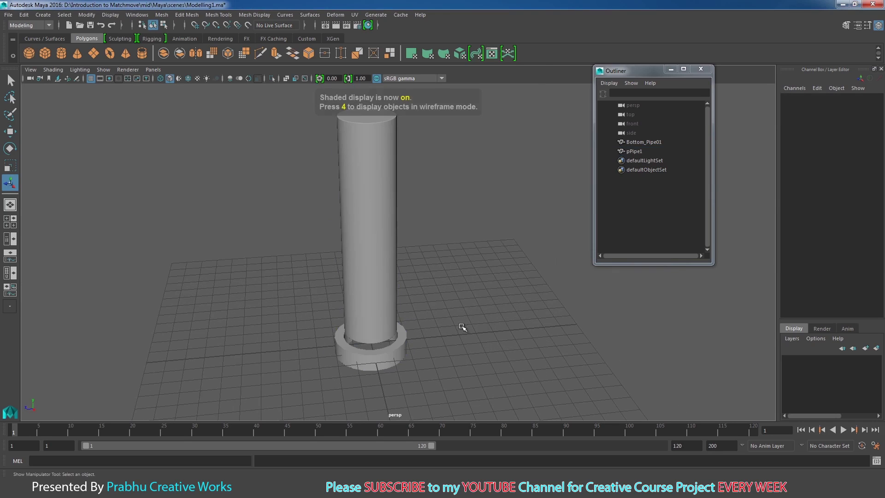
{"action": "middle_click_drag", "start_coordinate": [462, 327], "coordinate": [477, 326], "text": "alt"}
{"action": "left_click", "coordinate": [446, 342]}
{"action": "right_click_drag", "start_coordinate": [496, 349], "coordinate": [412, 299], "text": "alt"}
{"action": "middle_click_drag", "start_coordinate": [411, 299], "coordinate": [433, 323], "text": "alt"}
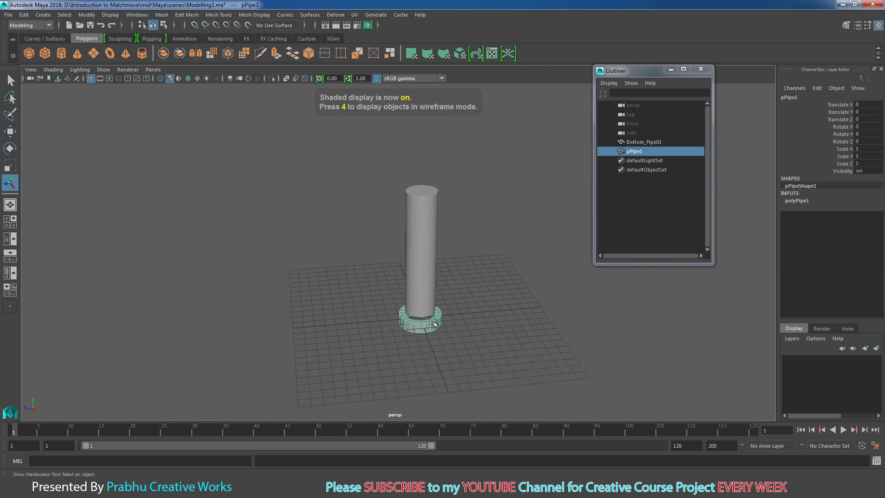
{"action": "key", "text": "r"}
{"action": "left_click_drag", "start_coordinate": [422, 259], "coordinate": [418, 251]}
{"action": "left_click_drag", "start_coordinate": [421, 282], "coordinate": [416, 259]}
In the front wireframe view, move the pipe up around the cylinder to a Translate Y of about 6.98
{"action": "key", "text": "space"}
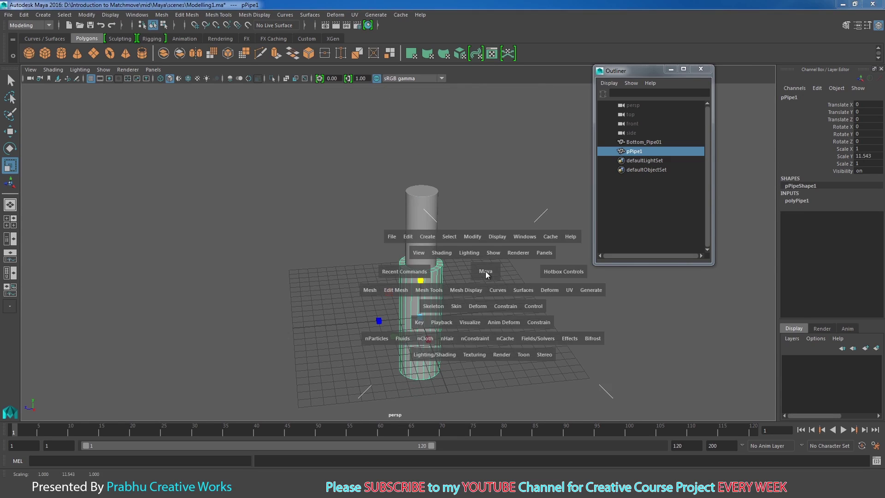
{"action": "left_click_drag", "start_coordinate": [486, 272], "coordinate": [486, 290]}
{"action": "right_click_drag", "start_coordinate": [441, 267], "coordinate": [437, 266], "text": "alt"}
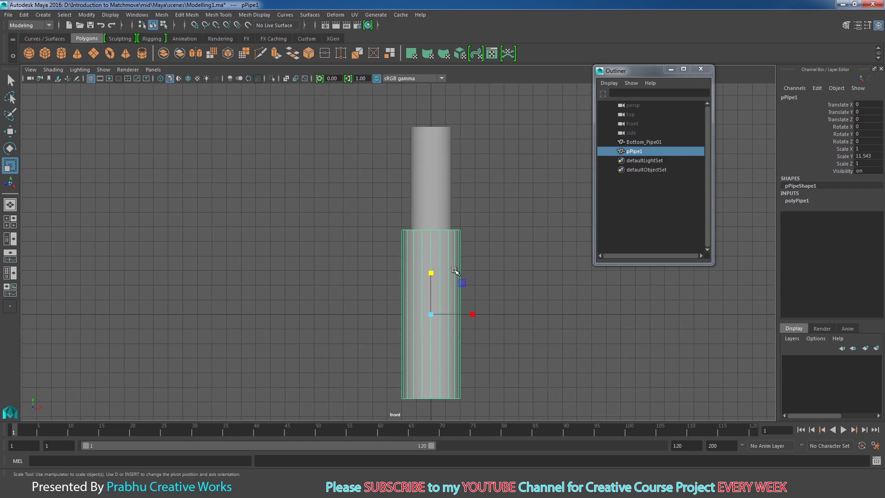
{"action": "key", "text": "4"}
{"action": "middle_click_drag", "start_coordinate": [499, 291], "coordinate": [506, 296], "text": "alt"}
{"action": "key", "text": "w"}
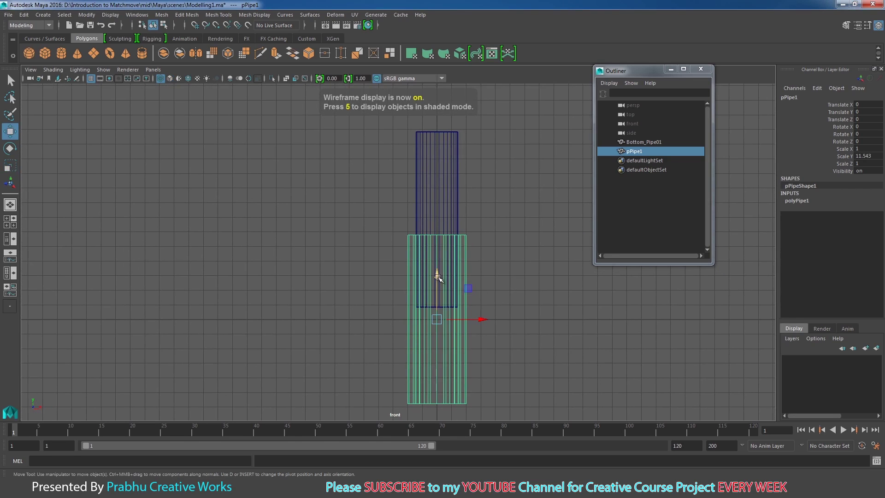
{"action": "left_click_drag", "start_coordinate": [438, 272], "coordinate": [426, 174]}
Align the pipe's top edge with the top of the cylinder, at a Translate Y of about 7.06
{"action": "right_click_drag", "start_coordinate": [405, 231], "coordinate": [456, 245], "text": "alt"}
{"action": "middle_click_drag", "start_coordinate": [456, 245], "coordinate": [416, 316], "text": "alt"}
{"action": "right_click_drag", "start_coordinate": [417, 316], "coordinate": [724, 357], "text": "alt"}
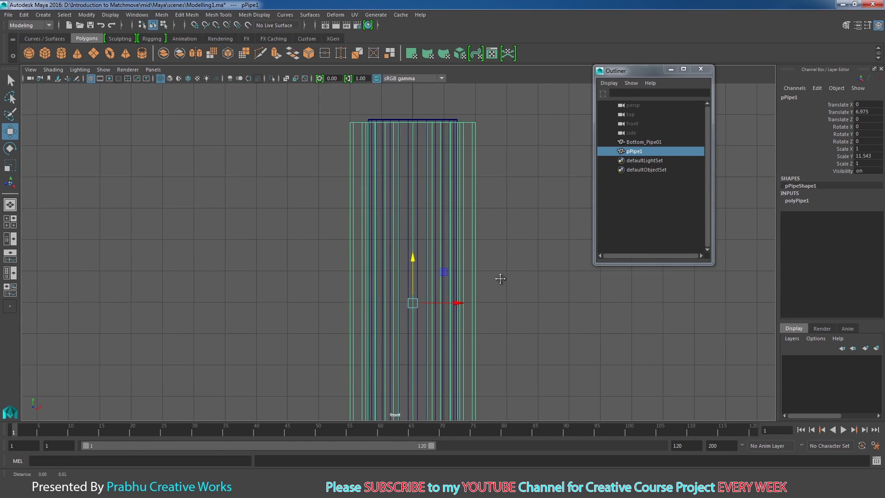
{"action": "middle_click_drag", "start_coordinate": [457, 214], "coordinate": [465, 242], "text": "alt"}
{"action": "left_click_drag", "start_coordinate": [423, 283], "coordinate": [423, 280]}
{"action": "right_click_drag", "start_coordinate": [431, 222], "coordinate": [534, 224], "text": "alt"}
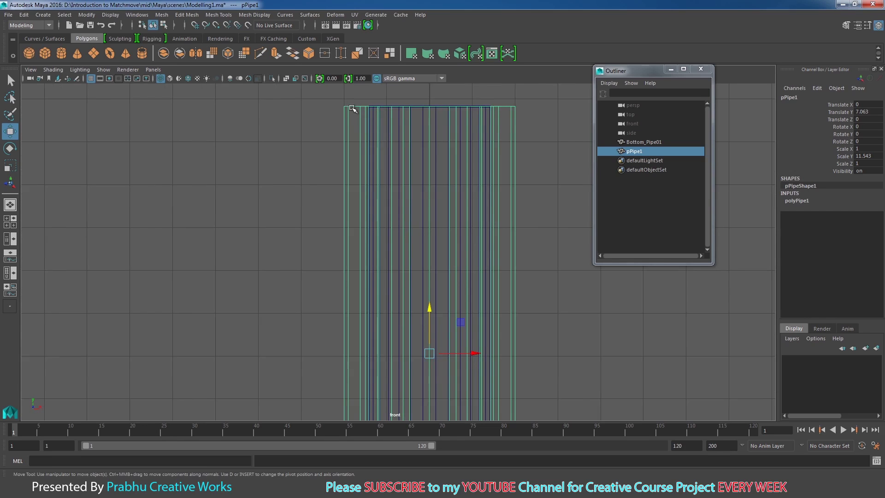
Examine how the pipe fits around the cylinder at its bottom and top ends in the shaded perspective view
{"action": "key", "text": "space"}
{"action": "left_click_drag", "start_coordinate": [471, 243], "coordinate": [469, 216]}
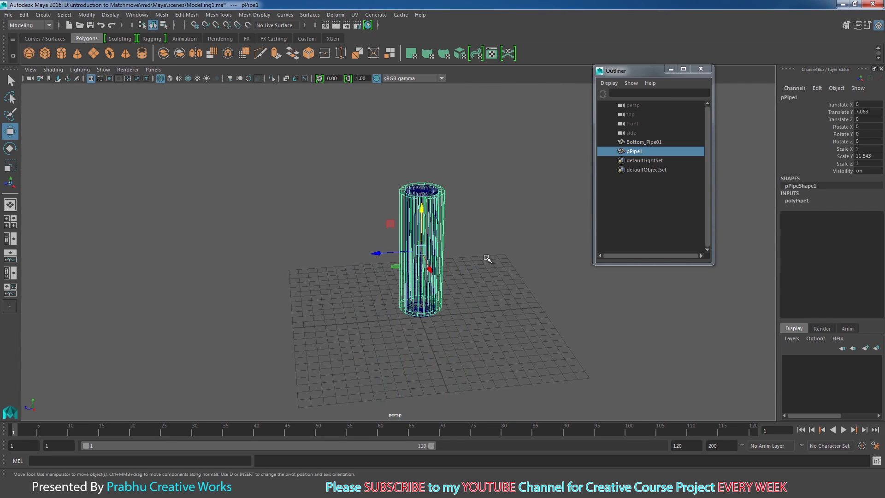
{"action": "middle_click_drag", "start_coordinate": [487, 258], "coordinate": [483, 241], "text": "alt"}
{"action": "right_click_drag", "start_coordinate": [485, 242], "coordinate": [544, 303], "text": "alt"}
{"action": "key", "text": "5"}
{"action": "left_click_drag", "start_coordinate": [464, 278], "coordinate": [463, 226], "text": "alt"}
{"action": "mouse_move", "coordinate": [462, 284]}
{"action": "right_mouse_down", "text": "alt"}
{"action": "mouse_move", "coordinate": [482, 285]}
{"action": "mouse_move", "coordinate": [599, 343]}
{"action": "right_mouse_up", "text": "alt"}
{"action": "left_click_drag", "start_coordinate": [436, 299], "coordinate": [471, 320], "text": "alt"}
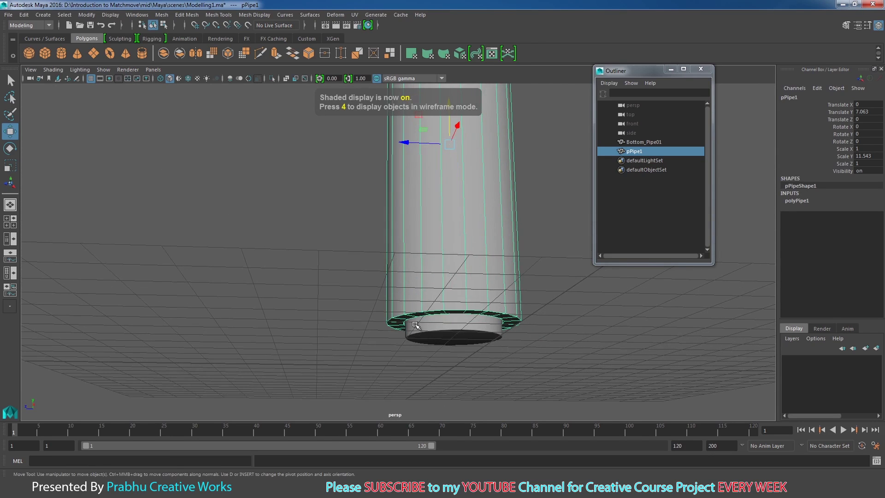
{"action": "left_click_drag", "start_coordinate": [413, 325], "coordinate": [466, 382], "text": "alt"}
{"action": "right_click_drag", "start_coordinate": [529, 359], "coordinate": [387, 271], "text": "alt"}
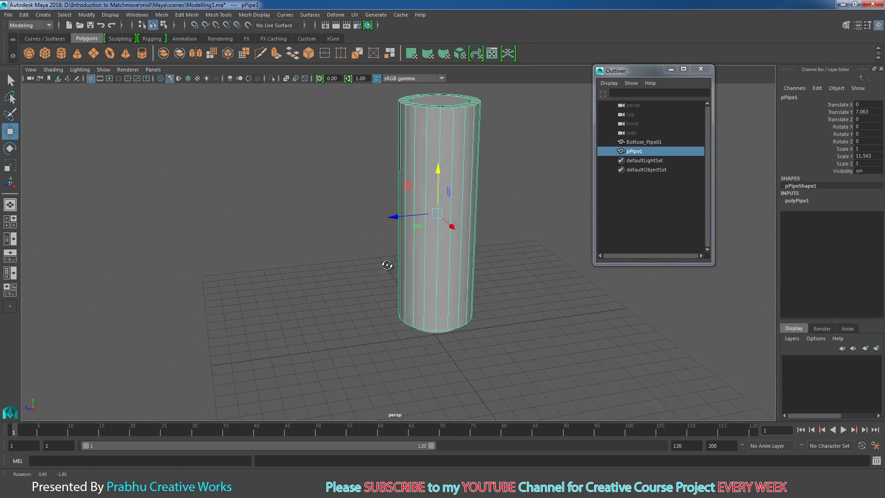
{"action": "left_click_drag", "start_coordinate": [386, 262], "coordinate": [404, 234], "text": "alt"}
{"action": "left_click_drag", "start_coordinate": [444, 173], "coordinate": [491, 151]}
{"action": "key", "text": "ctrl+z"}
{"action": "left_click_drag", "start_coordinate": [505, 211], "coordinate": [514, 235], "text": "alt"}
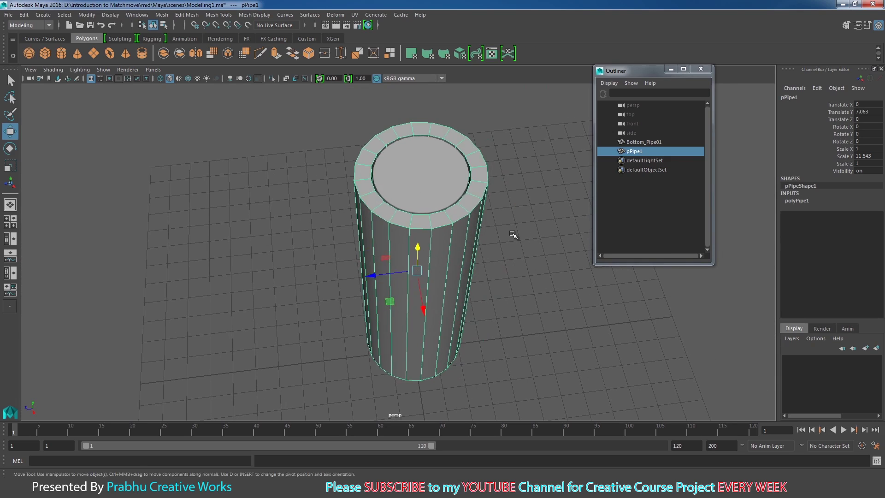
Select the outer pipe and isolate it in the perspective view
{"action": "left_click", "coordinate": [482, 182]}
{"action": "left_click", "coordinate": [481, 183]}
{"action": "left_click", "coordinate": [271, 78]}
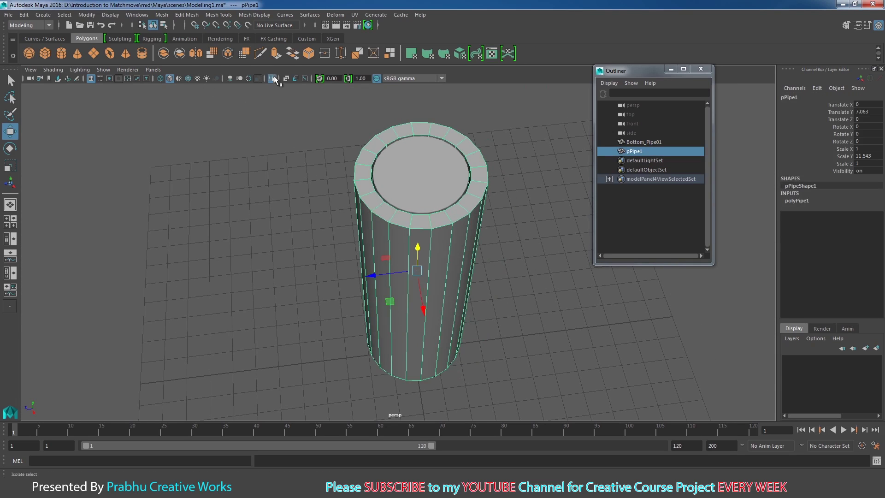
Select the inner and outer edge loops at both the top and bottom ends of the isolated pipe
{"action": "left_click_drag", "start_coordinate": [438, 173], "coordinate": [382, 192], "text": "alt"}
{"action": "right_click_drag", "start_coordinate": [388, 193], "coordinate": [471, 234], "text": "alt"}
{"action": "right_click_drag", "start_coordinate": [489, 164], "coordinate": [487, 140]}
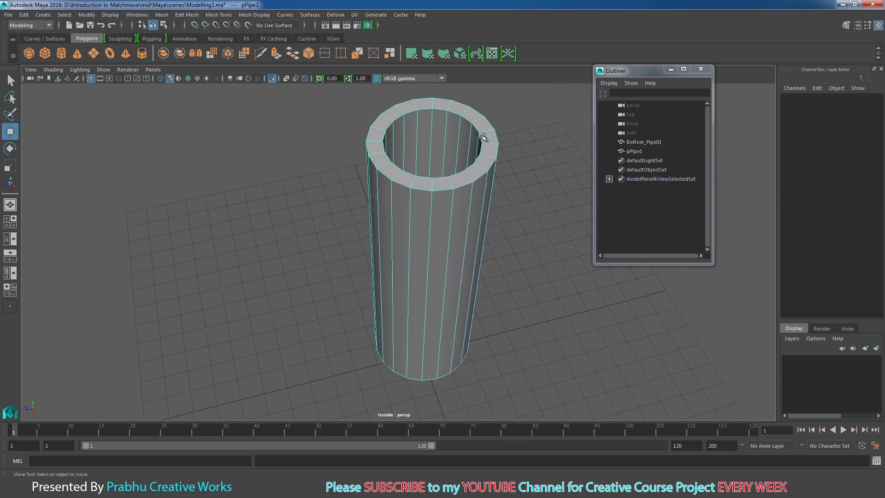
{"action": "double_click", "coordinate": [464, 117]}
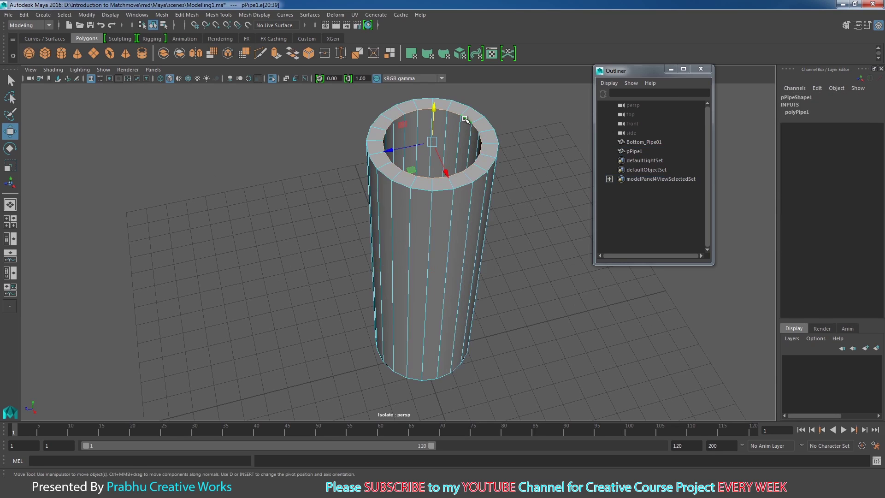
{"action": "double_click", "coordinate": [475, 178], "text": "shift"}
{"action": "left_click_drag", "start_coordinate": [476, 178], "coordinate": [444, 241], "text": "alt"}
{"action": "double_click", "coordinate": [435, 234], "text": "shift"}
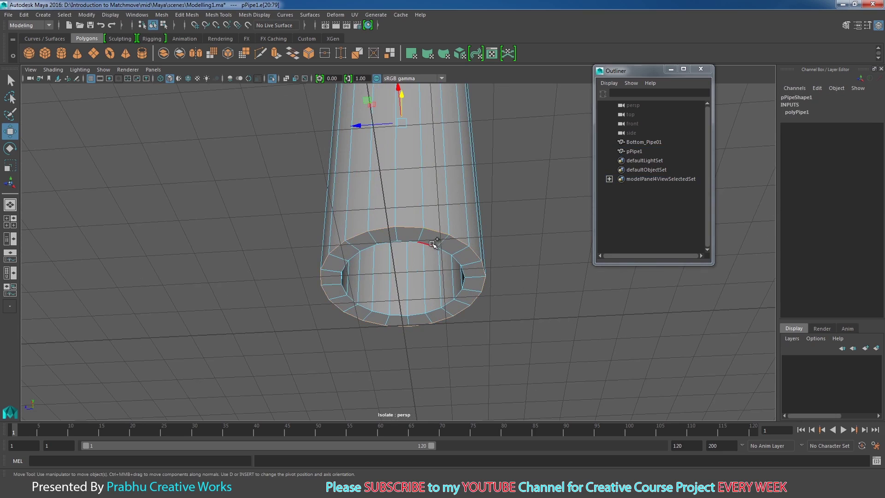
{"action": "double_click", "coordinate": [431, 244], "text": "shift"}
Try to bevel the selected rim edge loops at both ends of the pipe, and undo the bevel
{"action": "left_click_drag", "start_coordinate": [467, 238], "coordinate": [469, 263], "text": "alt"}
{"action": "right_click_drag", "start_coordinate": [470, 229], "coordinate": [516, 226], "text": "shift"}
{"action": "double_click", "coordinate": [868, 127]}
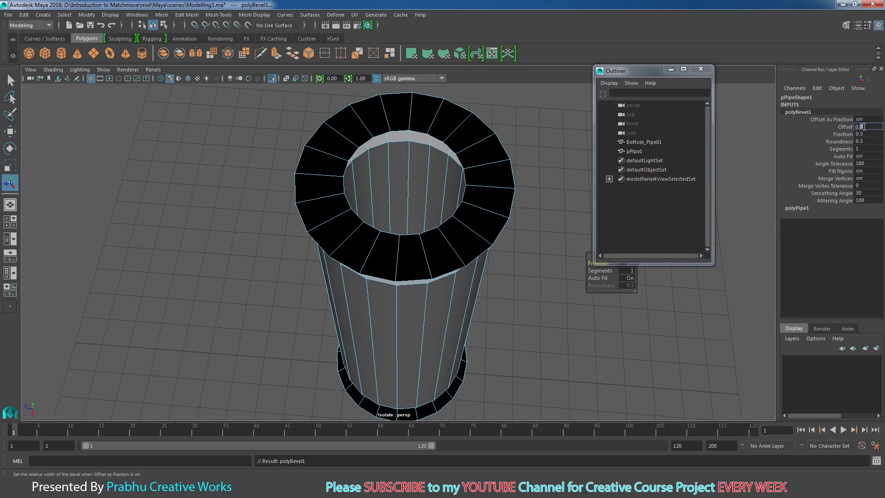
{"action": "key", "text": "Return"}
{"action": "key", "text": "ctrl+z"}
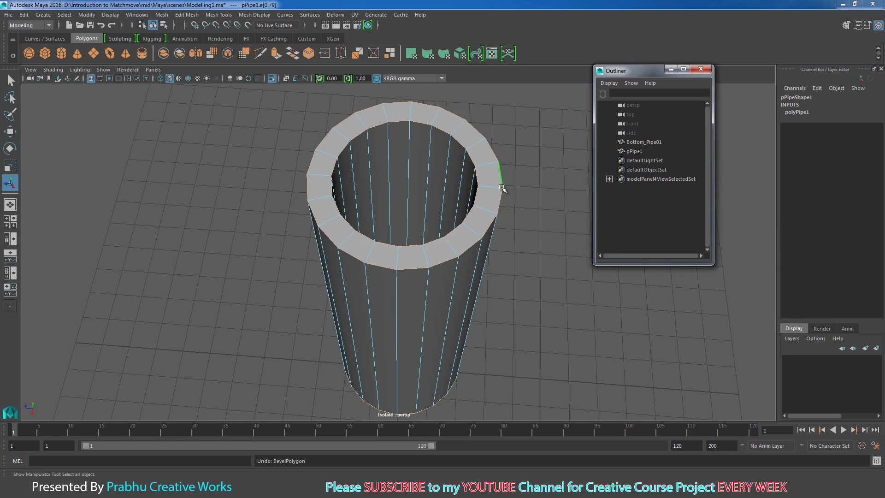
Bevel the pipe's rim edge loops again, trying a Fraction of 0.05 and reducing it to 0.03
{"action": "right_click_drag", "start_coordinate": [499, 194], "coordinate": [530, 195], "text": "shift"}
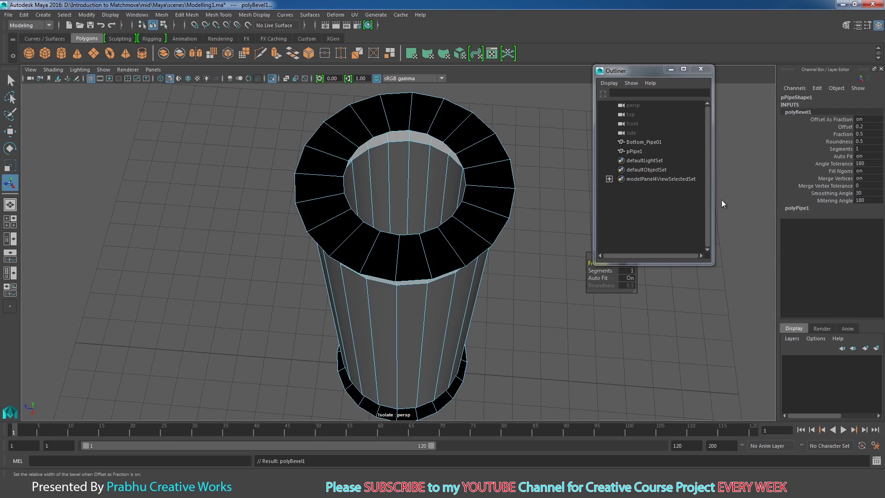
{"action": "left_click", "coordinate": [865, 134]}
{"action": "type", "text": "0.05"}
{"action": "key", "text": "Return"}
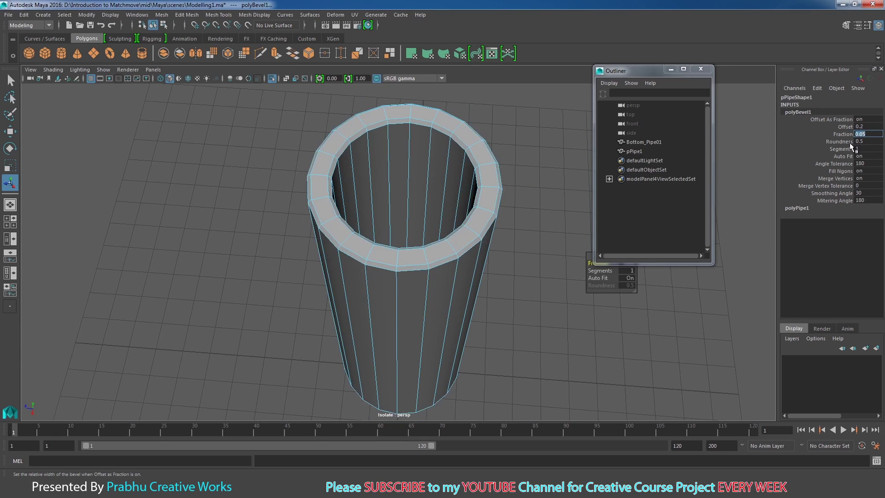
{"action": "type", "text": "0.03"}
{"action": "key", "text": "Return"}
{"action": "left_click_drag", "start_coordinate": [488, 240], "coordinate": [505, 246], "text": "alt"}
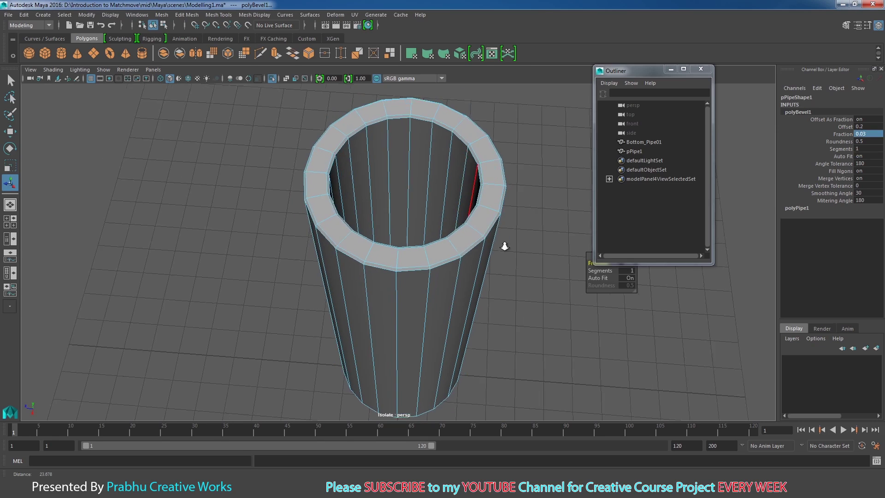
{"action": "right_click_drag", "start_coordinate": [505, 247], "coordinate": [286, 168], "text": "alt"}
Undo the rim bevel and the edge loop selections back to the whole pipe being selected as an object
{"action": "key", "text": "ctrl+z"}
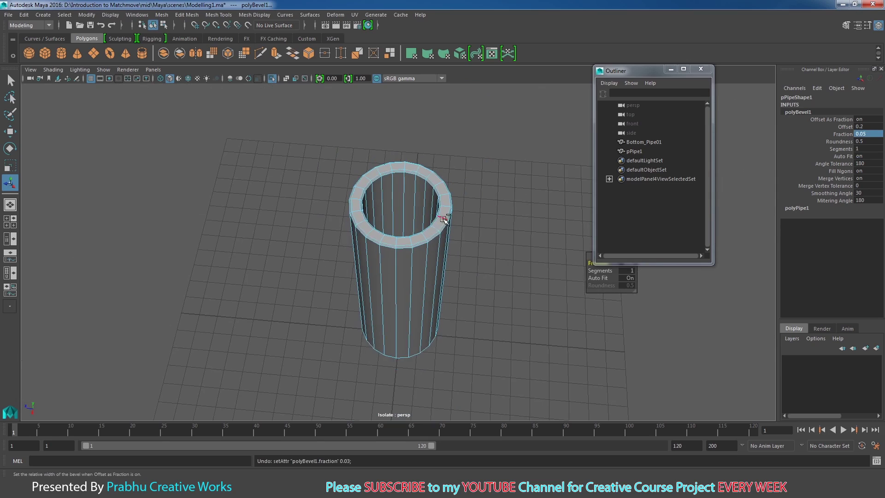
{"action": "key", "text": "ctrl+z"}
{"action": "key", "text": "ctrl+z"}
{"action": "key", "text": "ctrl+z"}
{"action": "key", "text": "ctrl+z"}
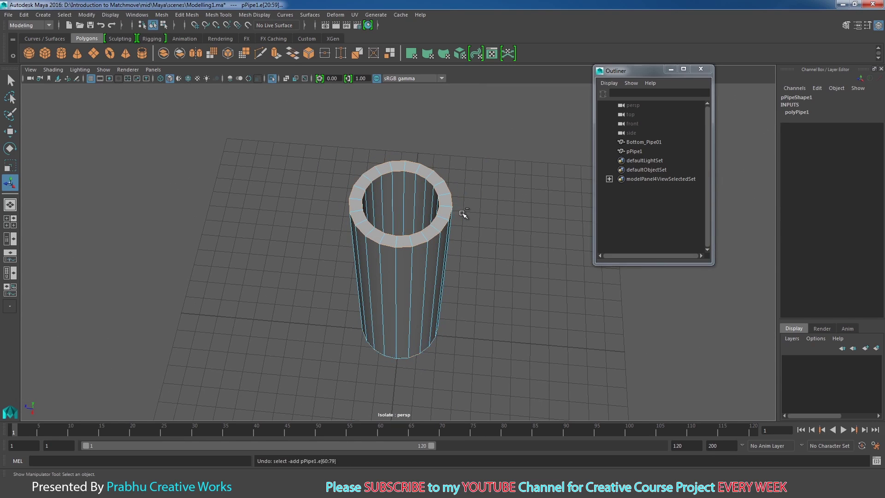
{"action": "key", "text": "ctrl+z"}
{"action": "key", "text": "ctrl+z"}
{"action": "key", "text": "ctrl+z"}
{"action": "key", "text": "ctrl+z"}
{"action": "key", "text": "ctrl+z"}
{"action": "key", "text": "ctrl+z"}
{"action": "key", "text": "ctrl+z"}
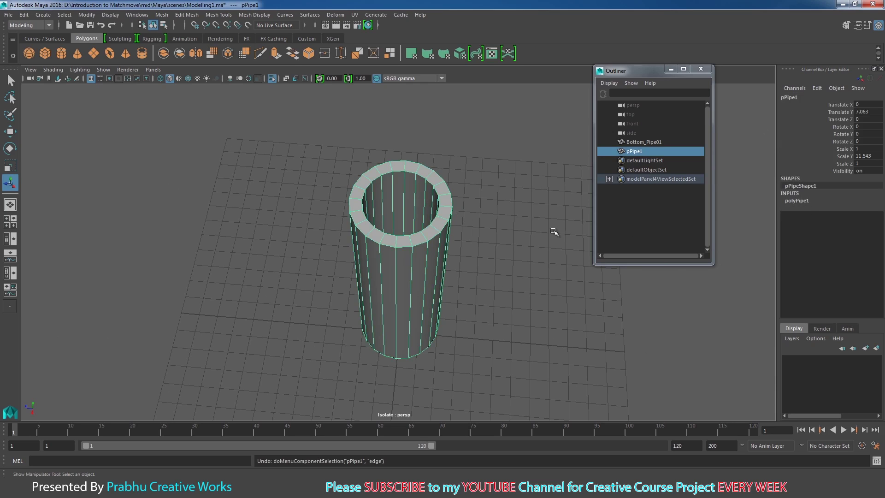
Set the pipe's Subdivisions Axis to 40
{"action": "scroll", "coordinate": [403, 235], "scroll_direction": "up", "scroll_amount": 3}
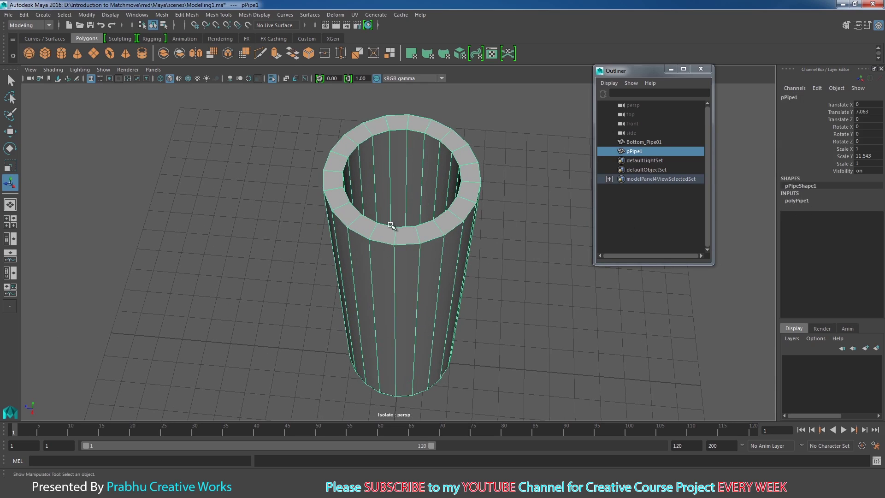
{"action": "left_click", "coordinate": [800, 202]}
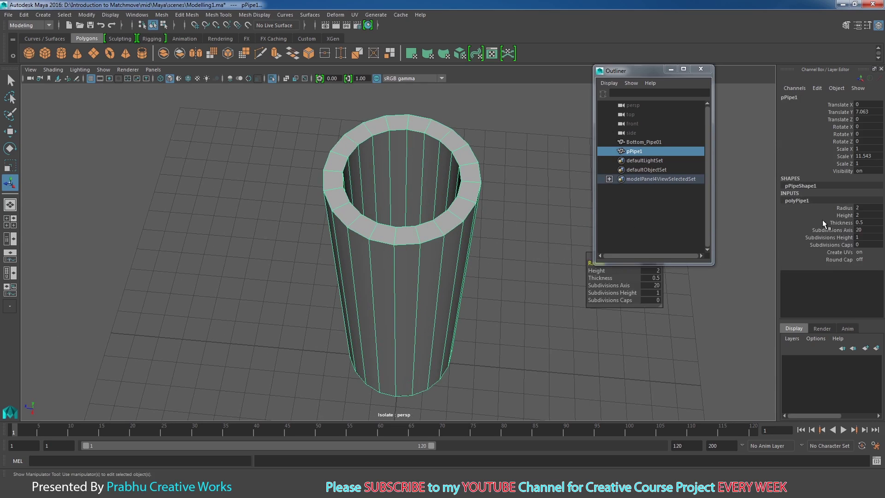
{"action": "double_click", "coordinate": [857, 230]}
{"action": "type", "text": "40"}
{"action": "key", "text": "Return"}
{"action": "scroll", "coordinate": [549, 270], "scroll_direction": "up", "scroll_amount": 5}
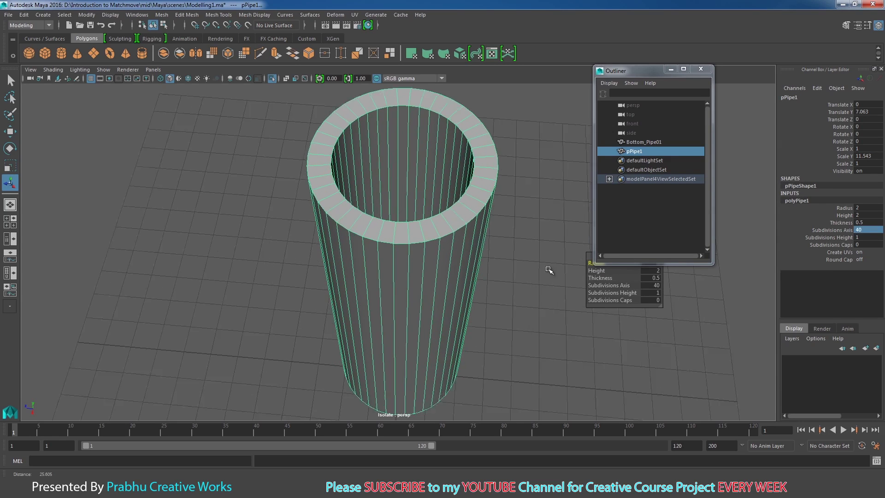
Select the inner and outer rim edge loops at both ends of the 40-sided pipe
{"action": "right_click_drag", "start_coordinate": [476, 199], "coordinate": [475, 175]}
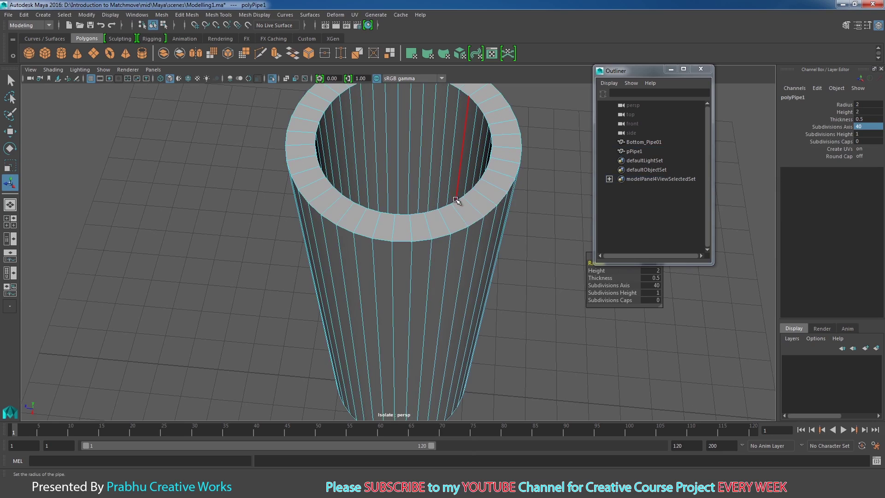
{"action": "left_click", "coordinate": [459, 199]}
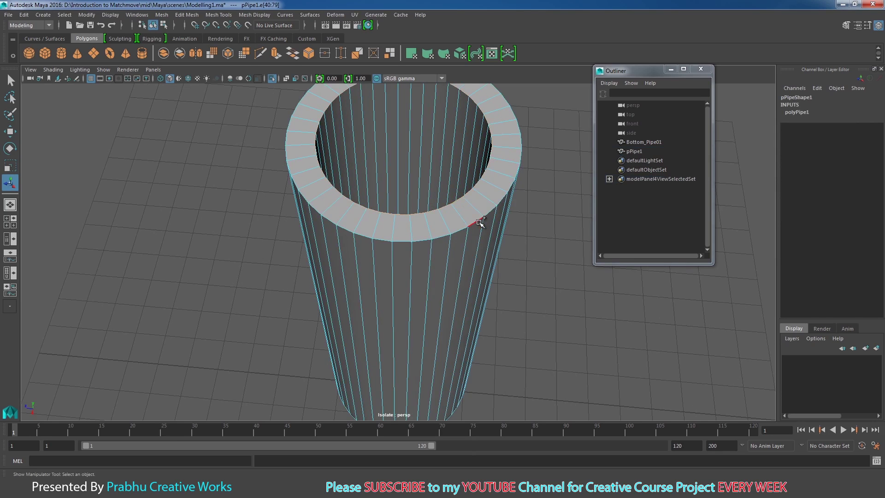
{"action": "double_click", "coordinate": [481, 225]}
{"action": "right_click_drag", "start_coordinate": [544, 273], "coordinate": [385, 267], "text": "alt"}
{"action": "left_click_drag", "start_coordinate": [385, 267], "coordinate": [374, 179], "text": "alt"}
{"action": "right_click_drag", "start_coordinate": [374, 178], "coordinate": [464, 286], "text": "alt"}
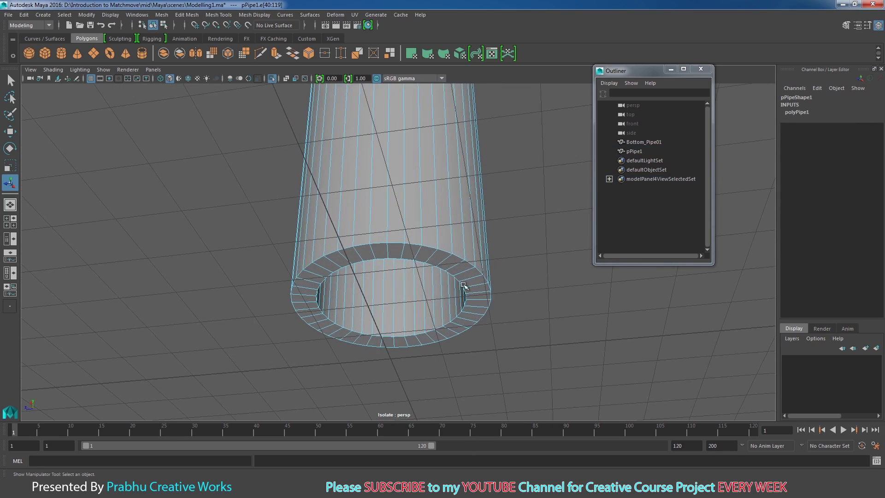
{"action": "double_click", "coordinate": [416, 243], "text": "shift"}
{"action": "double_click", "coordinate": [407, 259], "text": "shift"}
{"action": "left_click_drag", "start_coordinate": [513, 270], "coordinate": [449, 240], "text": "alt"}
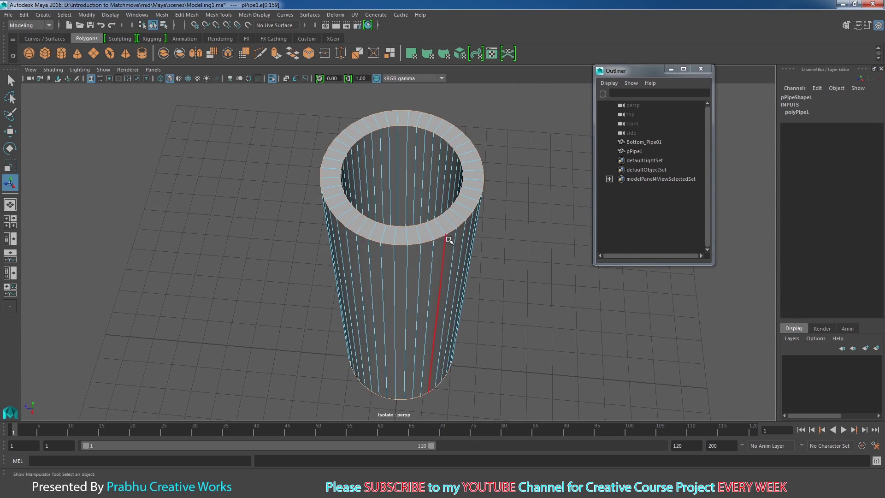
Bevel the selected rim edge loops with a Fraction of 0.02
{"action": "right_click_drag", "start_coordinate": [452, 234], "coordinate": [503, 242], "text": "shift"}
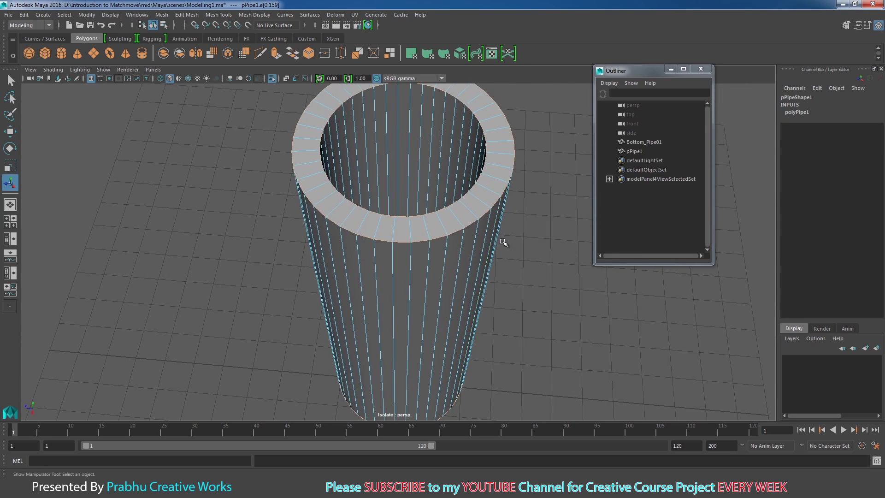
{"action": "right_click_drag", "start_coordinate": [462, 209], "coordinate": [506, 210], "text": "shift"}
{"action": "left_click_drag", "start_coordinate": [506, 209], "coordinate": [492, 241], "text": "alt"}
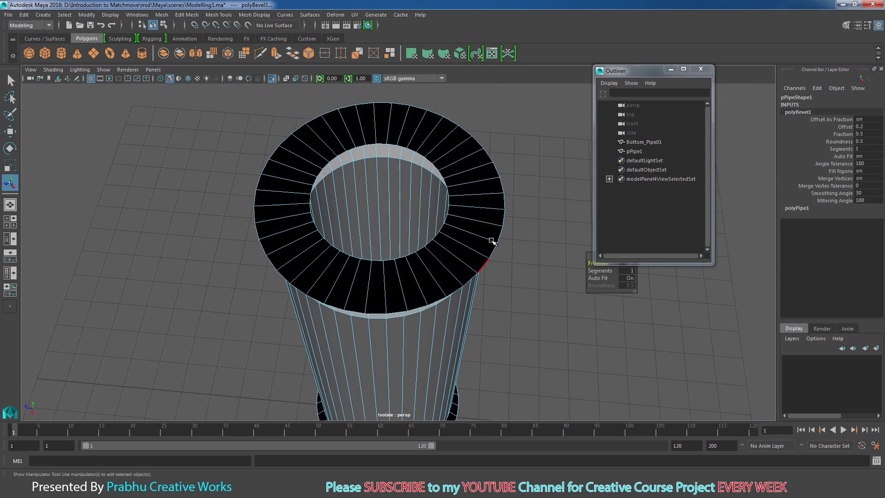
{"action": "double_click", "coordinate": [864, 135]}
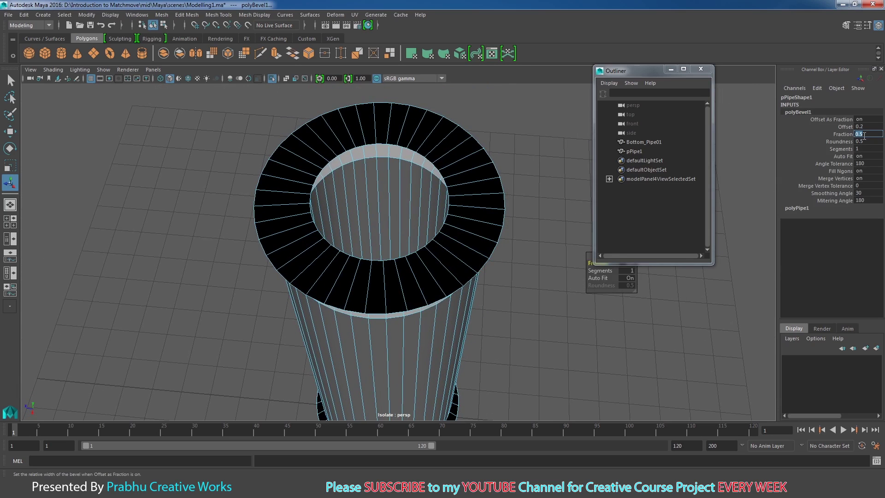
{"action": "type", "text": "0.07"}
{"action": "key", "text": "Return"}
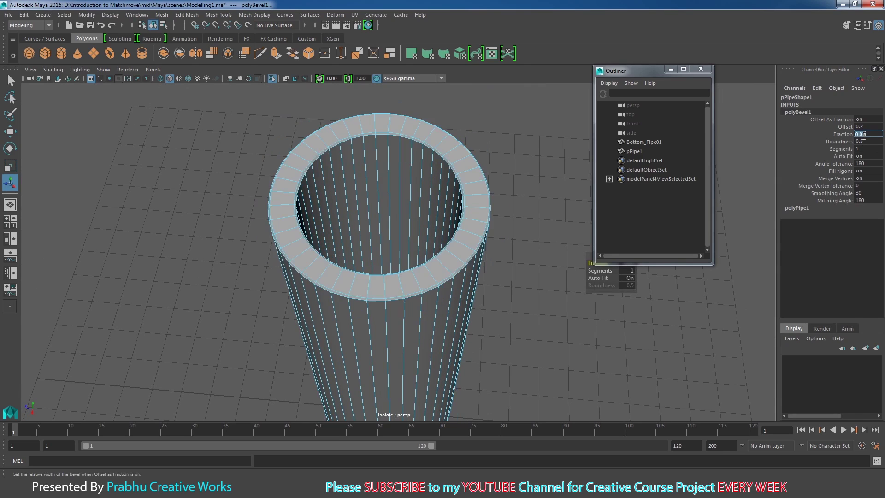
Set the rim bevel's Segments to 2
{"action": "scroll", "coordinate": [444, 257], "scroll_direction": "up", "scroll_amount": 3}
{"action": "left_click_drag", "start_coordinate": [431, 276], "coordinate": [468, 245], "text": "alt"}
{"action": "scroll", "coordinate": [468, 245], "scroll_direction": "up", "scroll_amount": 2}
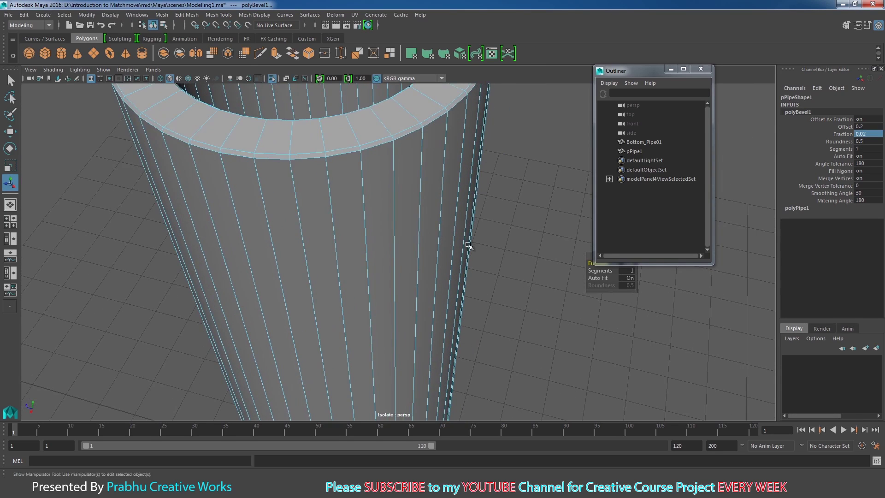
{"action": "middle_click_drag", "start_coordinate": [469, 245], "coordinate": [490, 270], "text": "alt"}
{"action": "double_click", "coordinate": [863, 149]}
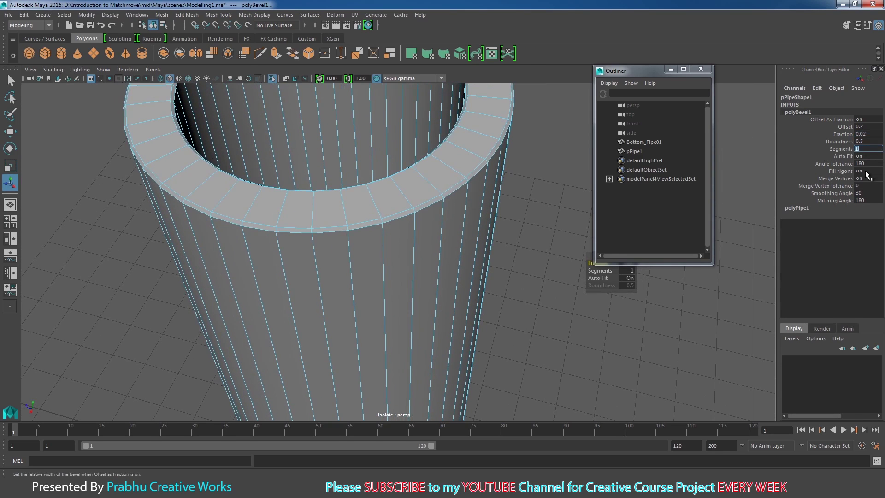
{"action": "key", "text": "Return"}
Return to object selection, apply Soften Edge to the whole pipe and deselect it
{"action": "right_click_drag", "start_coordinate": [383, 206], "coordinate": [440, 193]}
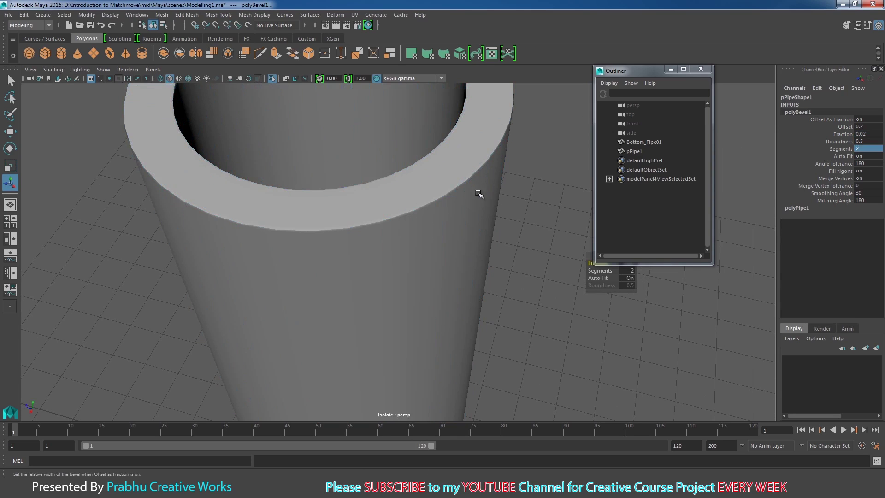
{"action": "scroll", "coordinate": [341, 228], "scroll_direction": "down", "scroll_amount": 1}
{"action": "right_click_drag", "start_coordinate": [341, 228], "coordinate": [332, 237], "text": "alt"}
{"action": "left_click", "coordinate": [367, 242]}
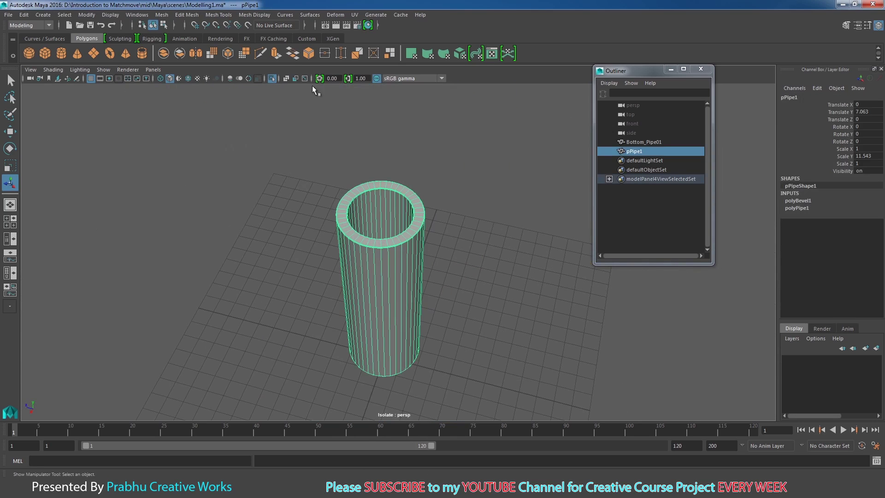
{"action": "left_click", "coordinate": [254, 15]}
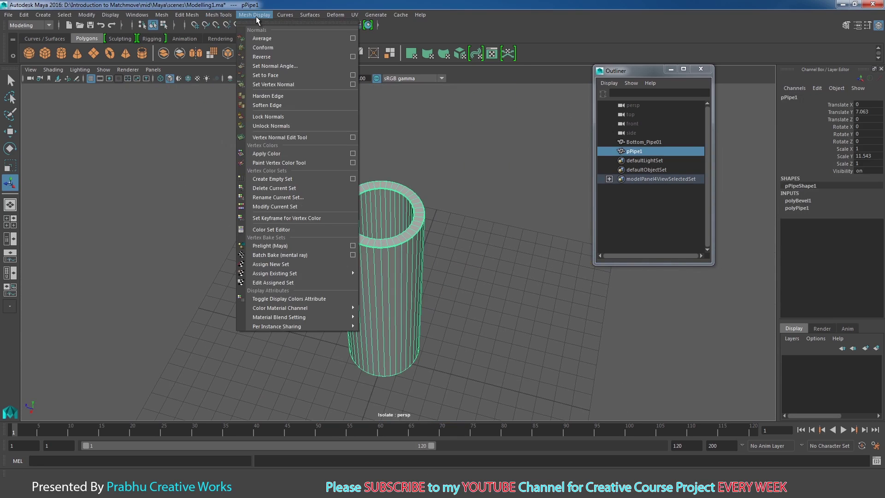
{"action": "left_click", "coordinate": [264, 105]}
{"action": "left_click", "coordinate": [289, 198]}
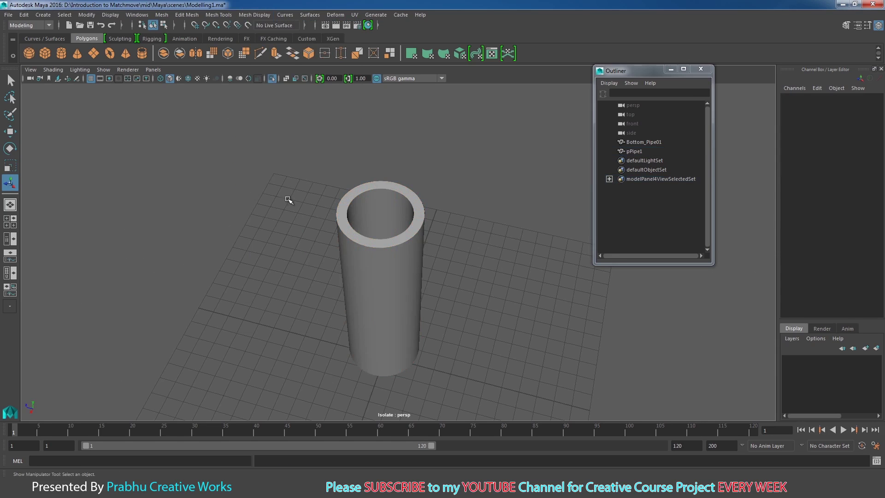
Turn off isolation so both objects are shown, and select the outer pipe
{"action": "left_click", "coordinate": [382, 210]}
{"action": "left_click_drag", "start_coordinate": [428, 210], "coordinate": [442, 189], "text": "alt"}
{"action": "left_click", "coordinate": [272, 79]}
{"action": "left_click", "coordinate": [429, 193]}
{"action": "left_click", "coordinate": [375, 175]}
{"action": "scroll", "coordinate": [444, 190], "scroll_direction": "up", "scroll_amount": 2}
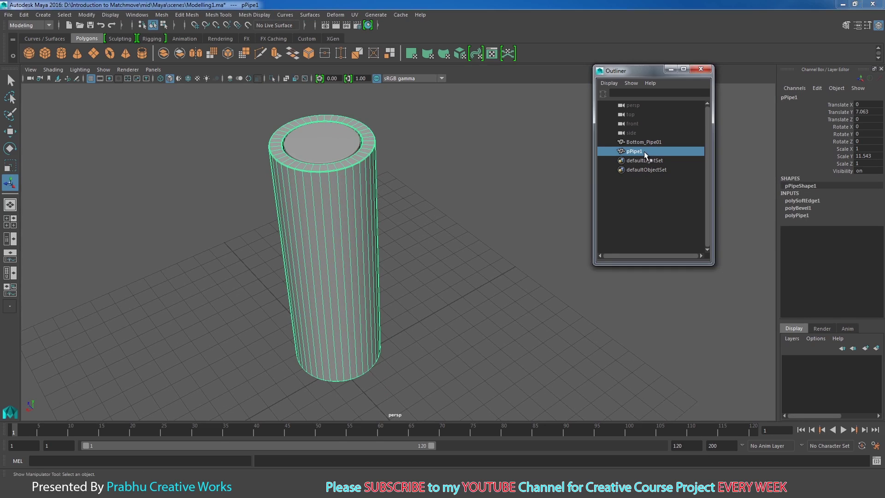
Rename the outer pipe as Slider_pipe01, with a capital S
{"action": "double_click", "coordinate": [644, 151]}
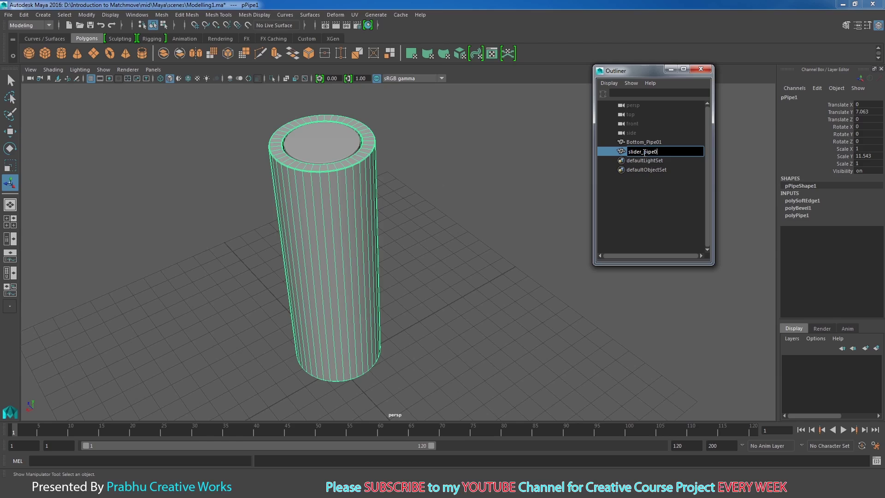
{"action": "type", "text": "1"}
{"action": "key", "text": "Return"}
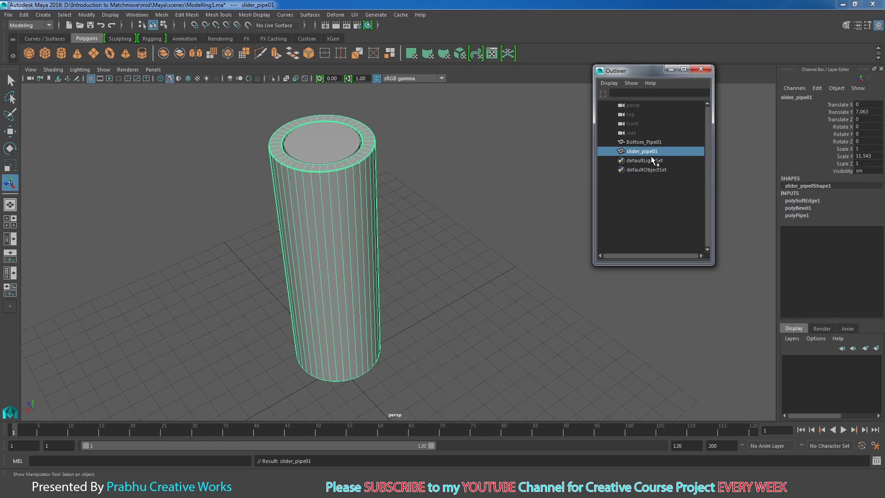
{"action": "double_click", "coordinate": [632, 149]}
{"action": "left_click", "coordinate": [628, 151]}
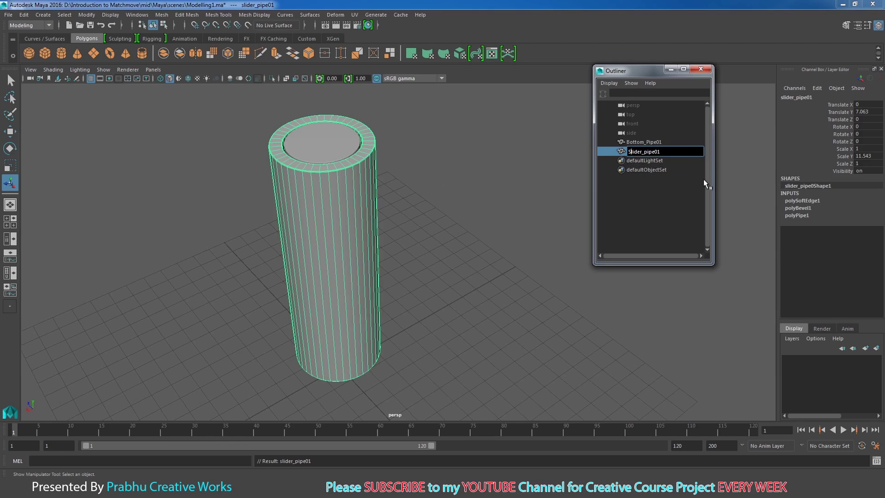
{"action": "key", "text": "Return"}
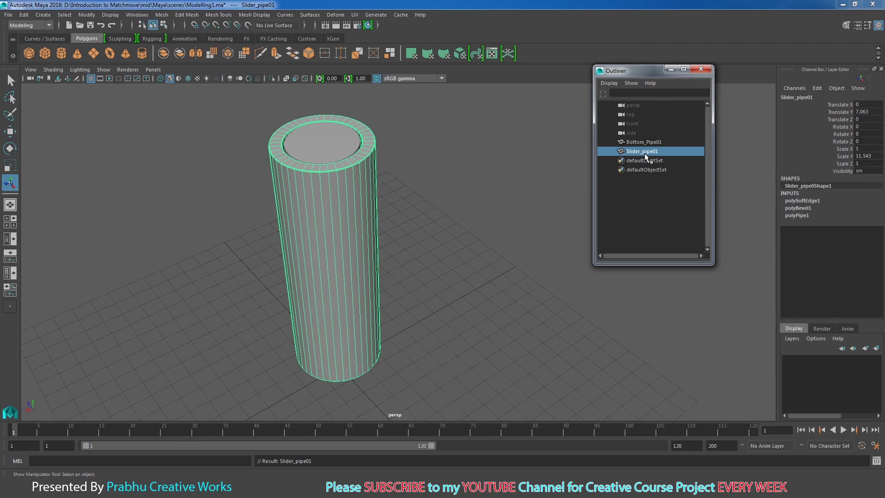
Delete the construction history of Slider_pipe01 and freeze its transformations
{"action": "right_click_drag", "start_coordinate": [482, 203], "coordinate": [362, 214], "text": "alt"}
{"action": "left_click_drag", "start_coordinate": [377, 235], "coordinate": [467, 219], "text": "alt"}
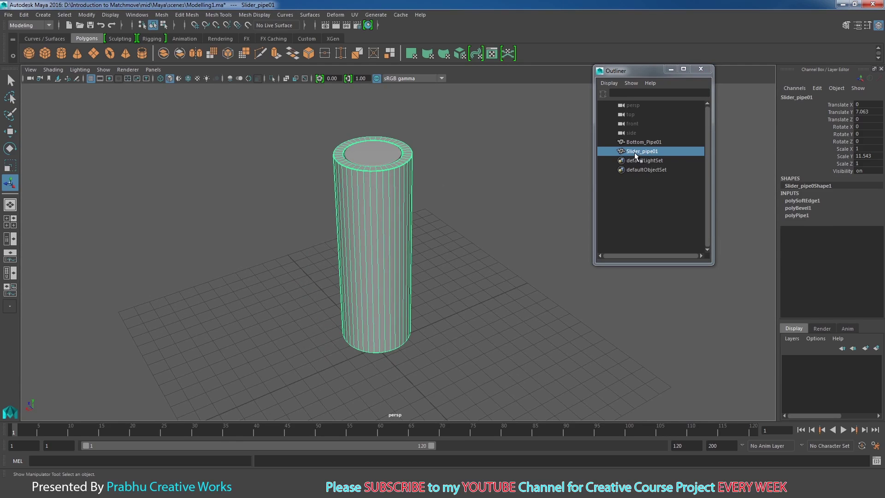
{"action": "left_click", "coordinate": [24, 14]}
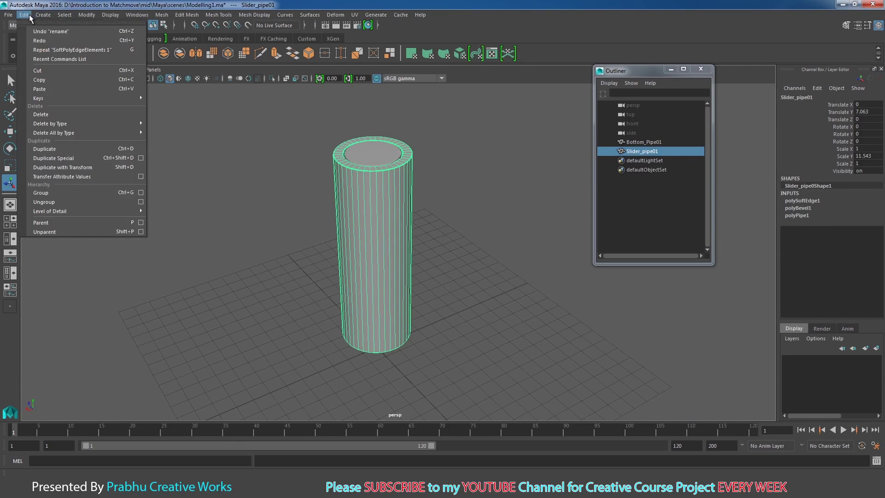
{"action": "mouse_move", "coordinate": [82, 119]}
{"action": "left_click", "coordinate": [192, 128]}
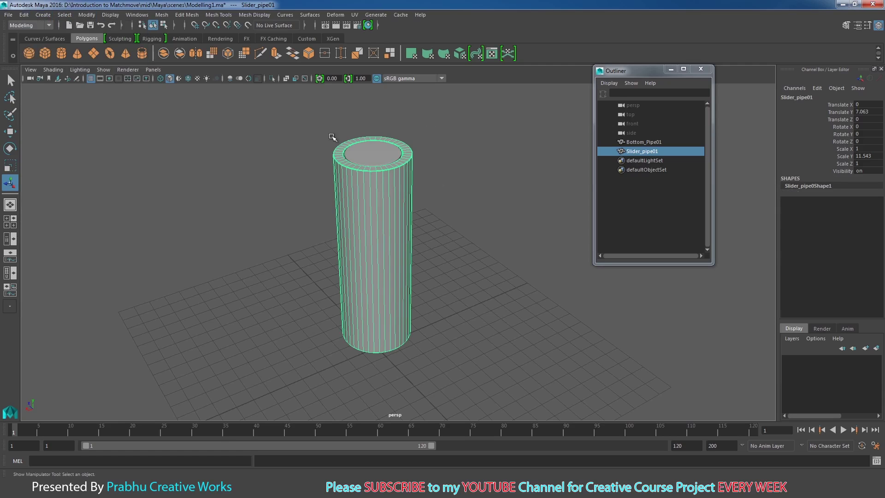
{"action": "left_click", "coordinate": [83, 14]}
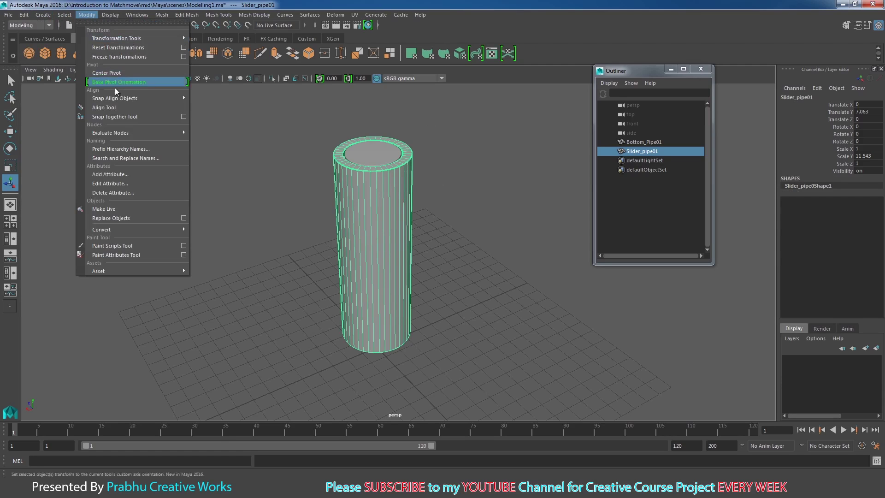
{"action": "left_click", "coordinate": [115, 62]}
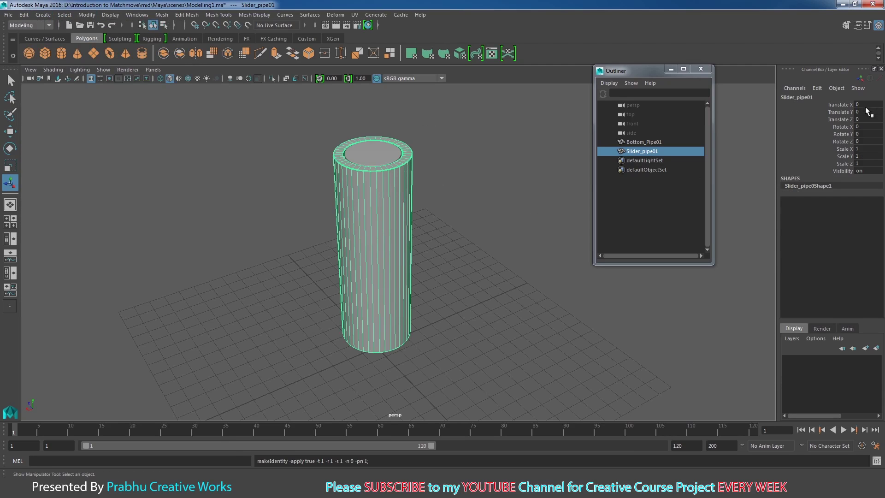
Select the inner pipe to examine its transform values and history, deselect it and look over both pipes
{"action": "left_click_drag", "start_coordinate": [417, 146], "coordinate": [424, 192], "text": "alt"}
{"action": "right_click_drag", "start_coordinate": [429, 194], "coordinate": [497, 193], "text": "alt"}
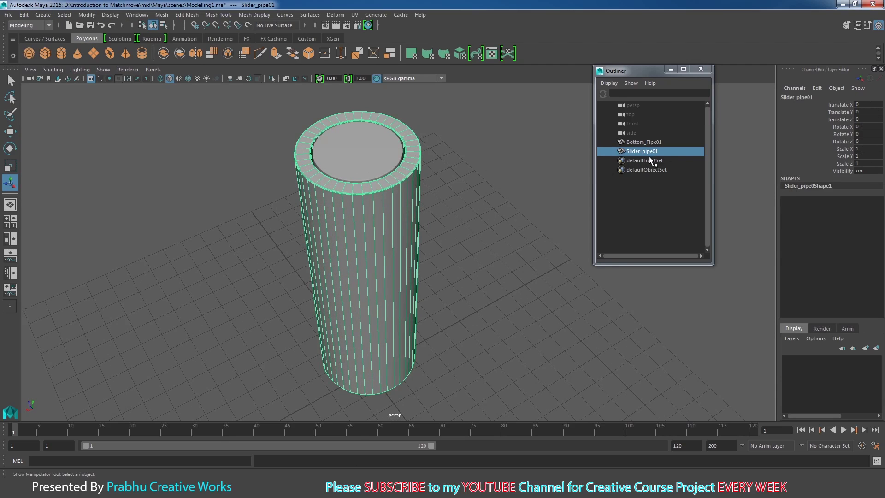
{"action": "left_click", "coordinate": [529, 162]}
{"action": "left_click", "coordinate": [419, 164]}
{"action": "left_click", "coordinate": [388, 154]}
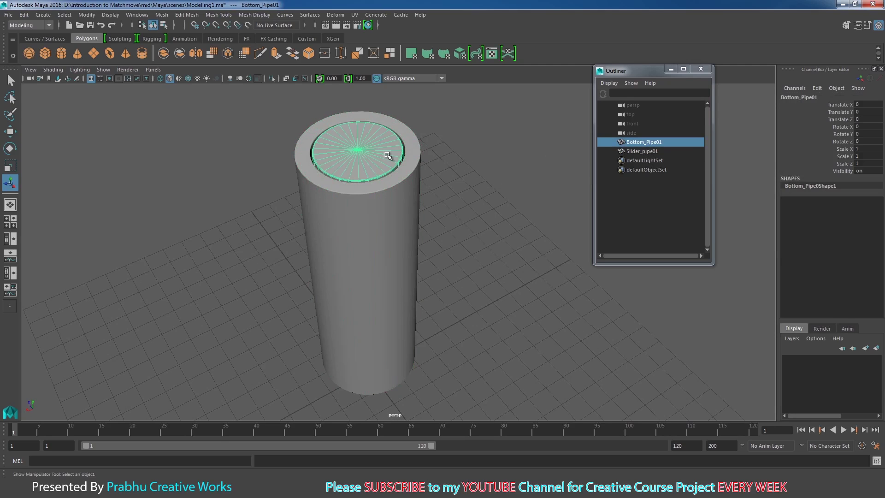
{"action": "left_click", "coordinate": [481, 153]}
{"action": "right_click_drag", "start_coordinate": [479, 153], "coordinate": [372, 150], "text": "alt"}
{"action": "left_click_drag", "start_coordinate": [372, 151], "coordinate": [333, 132], "text": "alt"}
{"action": "left_click_drag", "start_coordinate": [379, 149], "coordinate": [249, 123], "text": "alt"}
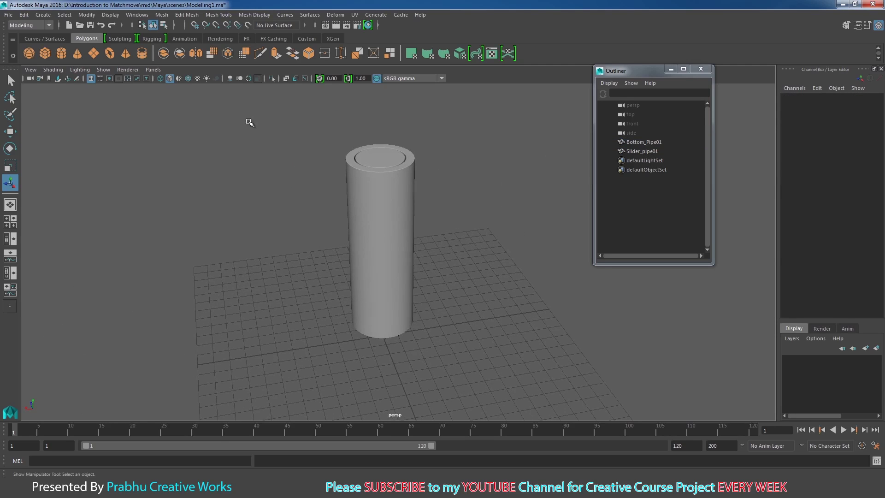
Create a polygon cylinder at the origin and raise it above the pipes, to a Translate Y of about 14.748
{"action": "left_click", "coordinate": [61, 53]}
{"action": "left_click_drag", "start_coordinate": [316, 220], "coordinate": [397, 225], "text": "alt"}
{"action": "key", "text": "w"}
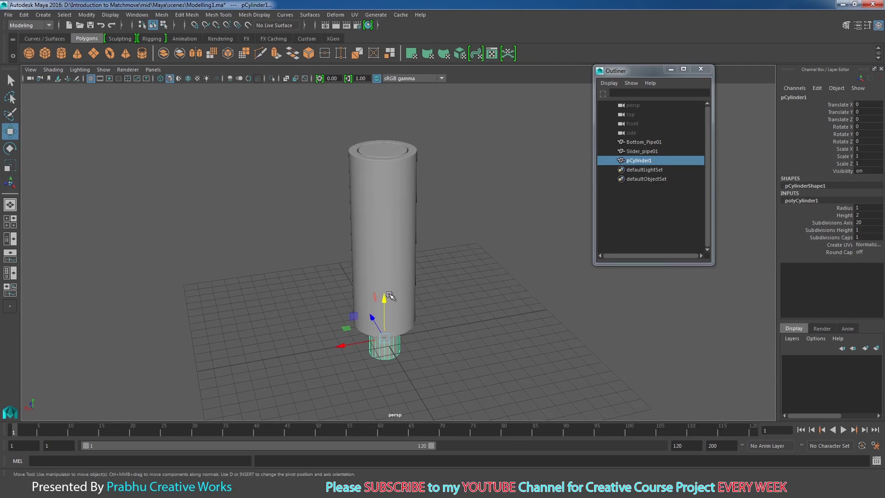
{"action": "left_click_drag", "start_coordinate": [386, 298], "coordinate": [424, 64]}
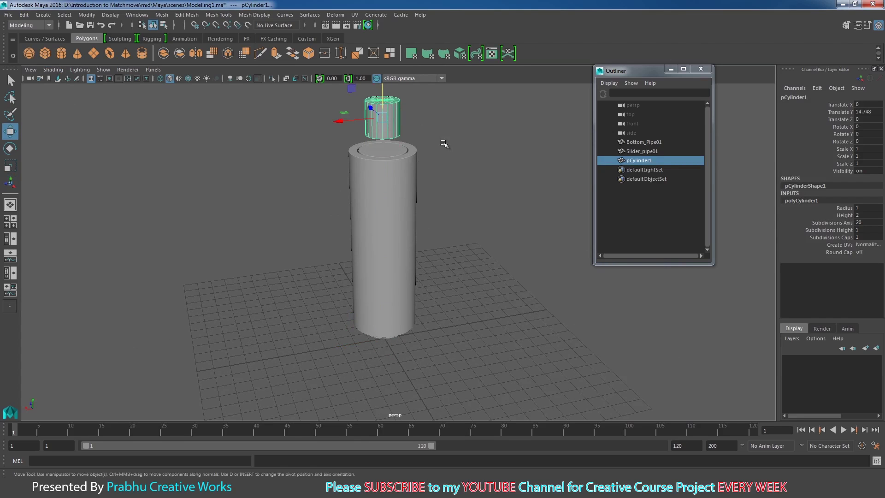
Scale the new cylinder into a flat disc, about 3.181 in X and Z and 0.344 in Y
{"action": "middle_click_drag", "start_coordinate": [444, 143], "coordinate": [450, 186], "text": "alt"}
{"action": "right_click_drag", "start_coordinate": [450, 186], "coordinate": [462, 179], "text": "alt"}
{"action": "left_click_drag", "start_coordinate": [464, 181], "coordinate": [470, 193], "text": "alt"}
{"action": "key", "text": "r"}
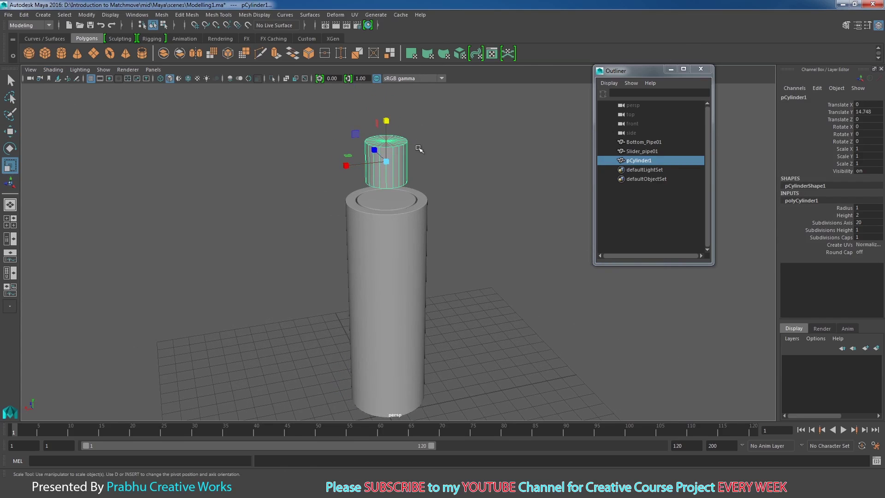
{"action": "left_click_drag", "start_coordinate": [388, 123], "coordinate": [391, 147]}
{"action": "mouse_move", "coordinate": [405, 170]}
{"action": "left_mouse_down", "text": "alt"}
{"action": "mouse_move", "coordinate": [410, 201]}
{"action": "mouse_move", "coordinate": [460, 179]}
{"action": "mouse_move", "coordinate": [405, 154]}
{"action": "left_mouse_up", "text": "alt"}
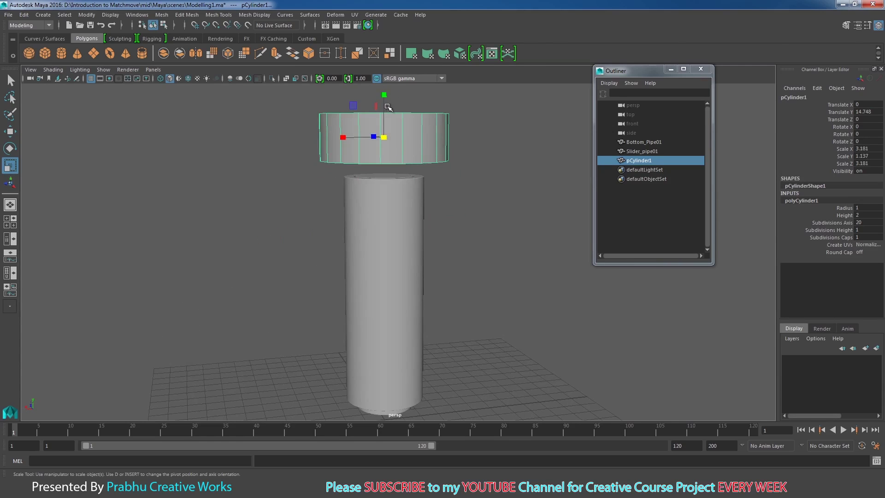
{"action": "left_click_drag", "start_coordinate": [384, 96], "coordinate": [385, 121]}
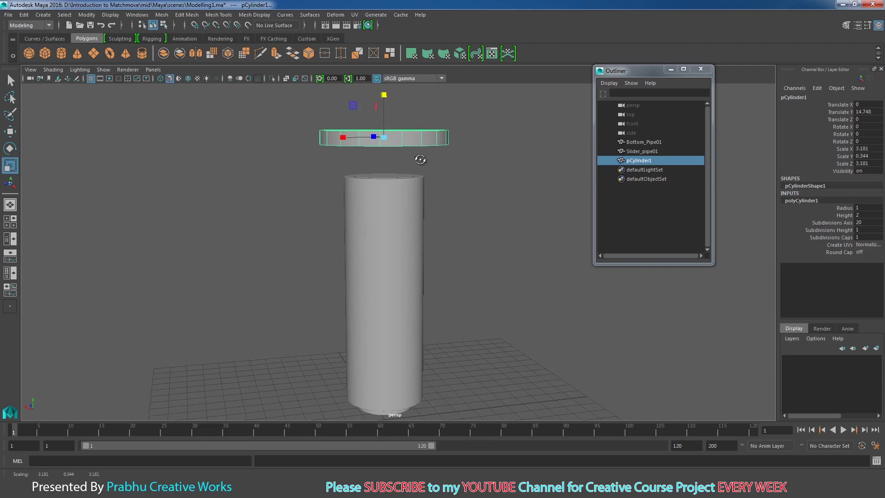
Enlarge the disc to a scale of about 4.668 in X and Z, with a Y scale of about 0.432
{"action": "left_click_drag", "start_coordinate": [420, 159], "coordinate": [460, 192], "text": "alt"}
{"action": "left_click_drag", "start_coordinate": [449, 210], "coordinate": [454, 208]}
{"action": "left_click_drag", "start_coordinate": [430, 195], "coordinate": [415, 162], "text": "alt"}
{"action": "middle_click_drag", "start_coordinate": [474, 164], "coordinate": [464, 179], "text": "alt"}
{"action": "key", "text": "space"}
{"action": "left_click_drag", "start_coordinate": [488, 196], "coordinate": [488, 219]}
{"action": "right_click_drag", "start_coordinate": [446, 178], "coordinate": [346, 172], "text": "alt"}
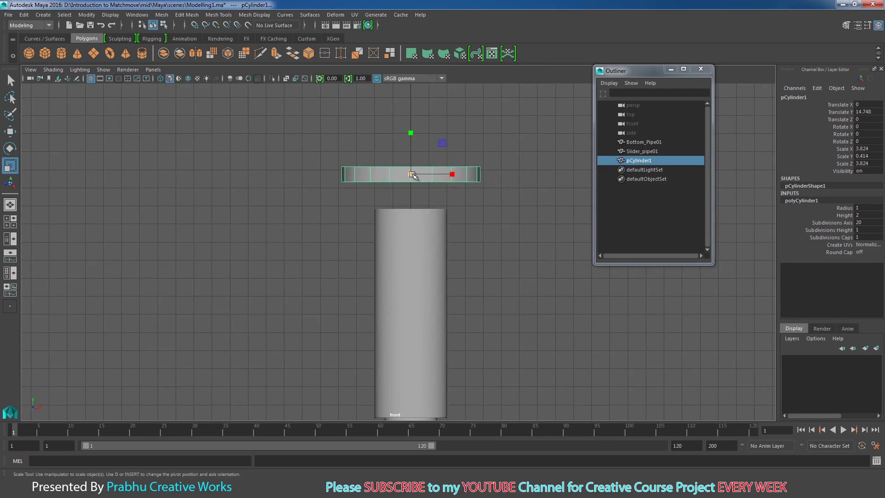
{"action": "left_click_drag", "start_coordinate": [412, 175], "coordinate": [431, 162]}
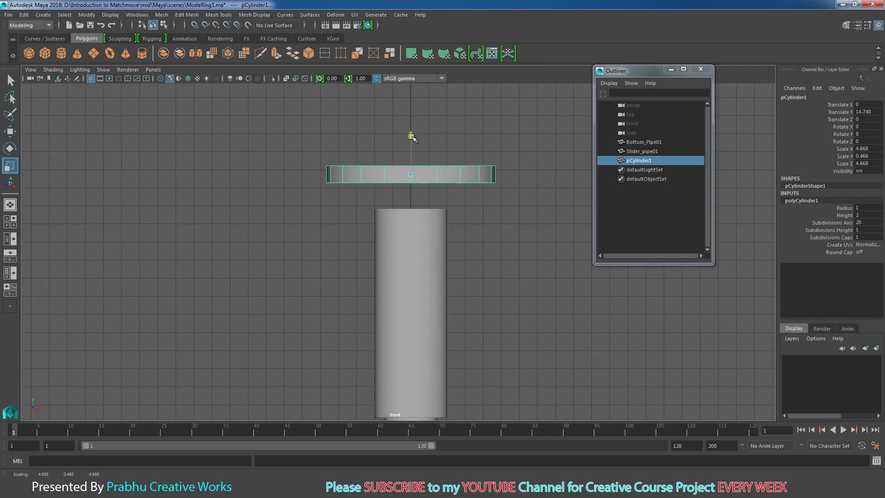
{"action": "key", "text": "space"}
{"action": "left_click_drag", "start_coordinate": [439, 206], "coordinate": [509, 212]}
{"action": "right_click_drag", "start_coordinate": [510, 212], "coordinate": [500, 186], "text": "alt"}
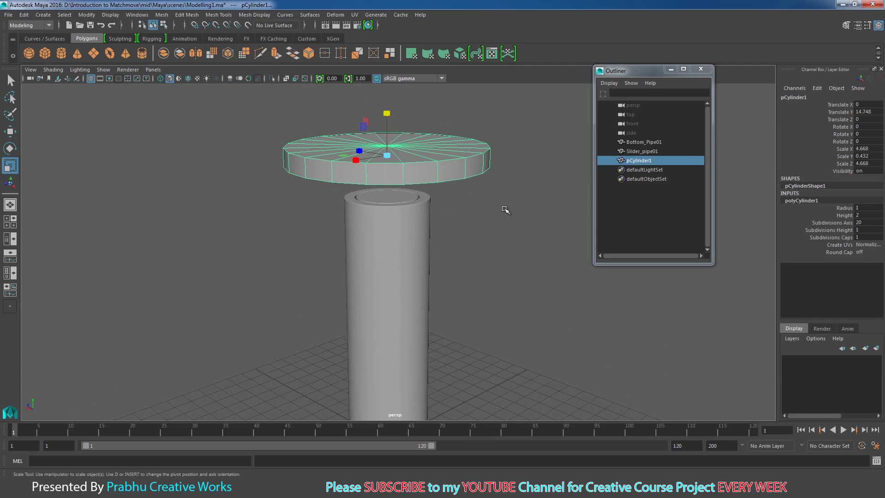
In the wireframe front view, lower the disc to just above the pipes' upper end, at Translate Y about 13.29
{"action": "key", "text": "space"}
{"action": "left_click_drag", "start_coordinate": [506, 210], "coordinate": [508, 224]}
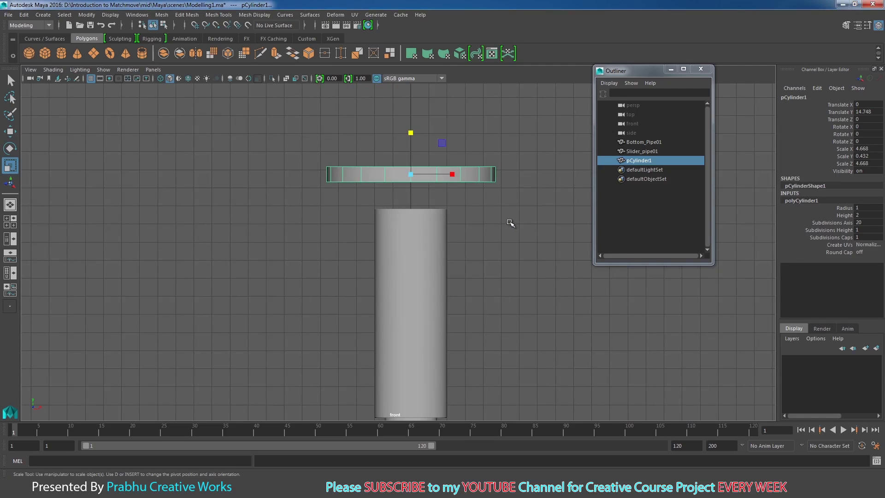
{"action": "key", "text": "4"}
{"action": "right_click_drag", "start_coordinate": [490, 223], "coordinate": [553, 280], "text": "alt"}
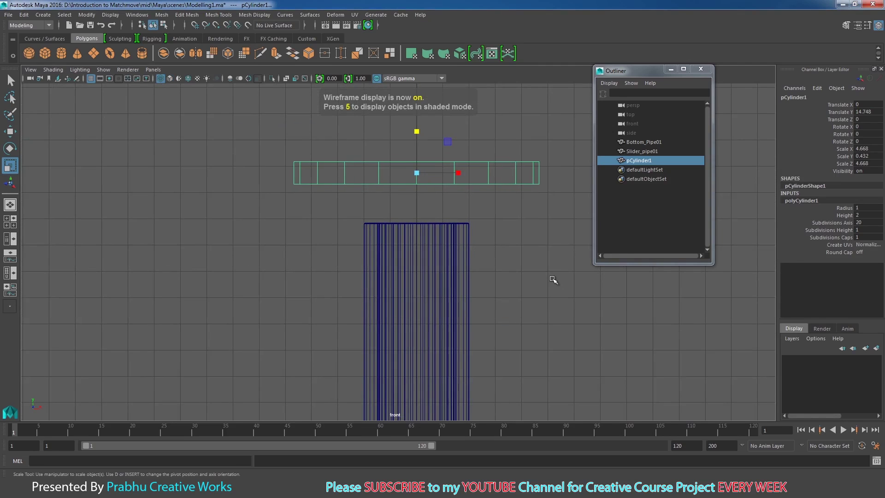
{"action": "key", "text": "w"}
{"action": "left_click_drag", "start_coordinate": [419, 131], "coordinate": [418, 166]}
{"action": "right_click_drag", "start_coordinate": [518, 245], "coordinate": [599, 307], "text": "alt"}
{"action": "right_click_drag", "start_coordinate": [429, 247], "coordinate": [479, 245], "text": "alt"}
{"action": "middle_click_drag", "start_coordinate": [469, 248], "coordinate": [448, 281], "text": "alt"}
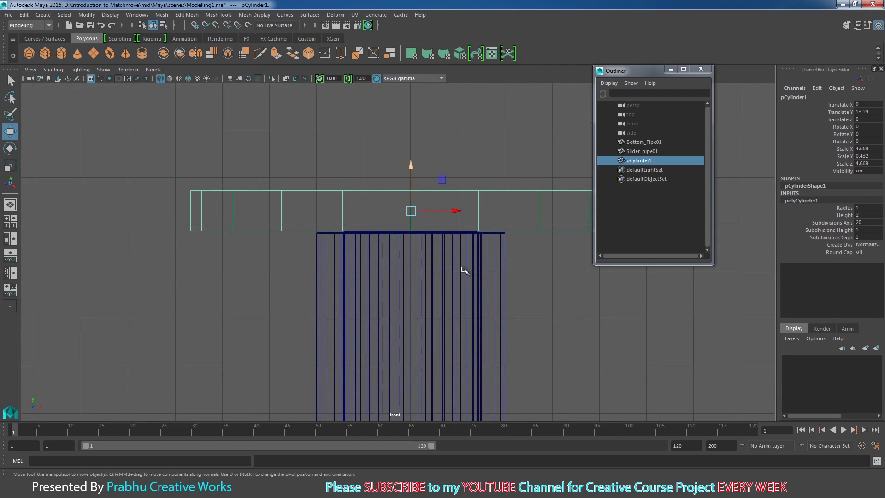
Nudge the disc down onto the pipes, to Translate Y about 13.271, and return to the shaded perspective view
{"action": "left_click_drag", "start_coordinate": [410, 165], "coordinate": [410, 166]}
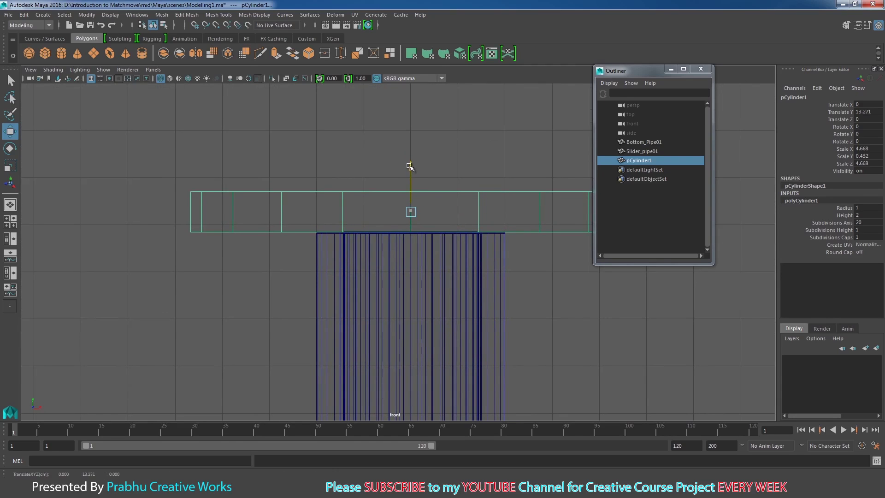
{"action": "key", "text": "space"}
{"action": "left_click_drag", "start_coordinate": [510, 253], "coordinate": [507, 239]}
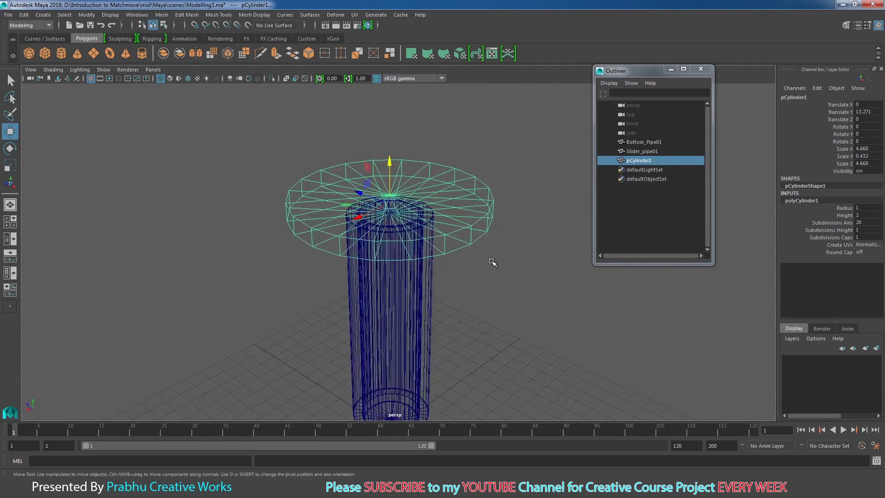
{"action": "key", "text": "5"}
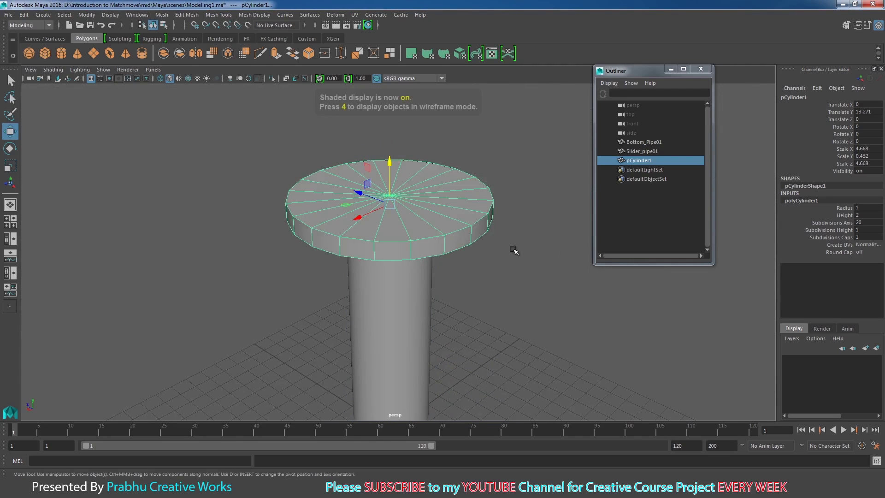
Set the disc's Subdivisions Axis to 40
{"action": "double_click", "coordinate": [865, 223]}
{"action": "type", "text": "40"}
{"action": "key", "text": "Return"}
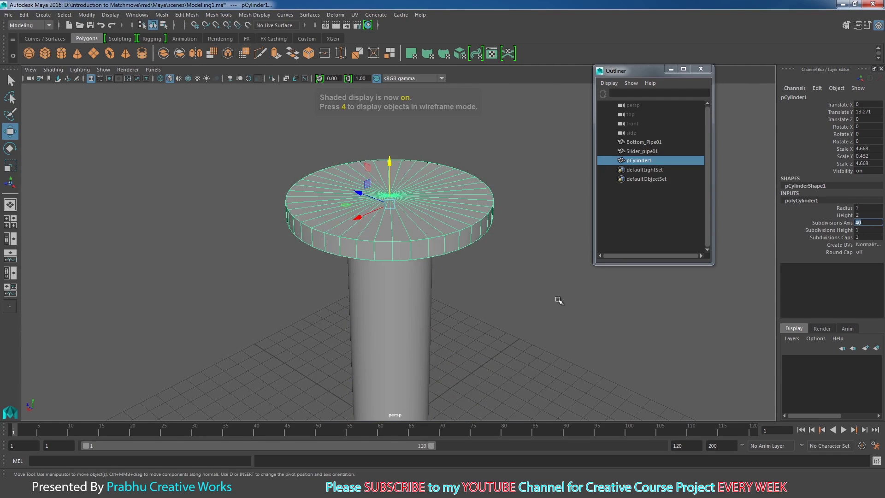
{"action": "left_click", "coordinate": [479, 275]}
{"action": "scroll", "coordinate": [544, 311], "scroll_direction": "up", "scroll_amount": 2}
{"action": "left_click", "coordinate": [516, 227]}
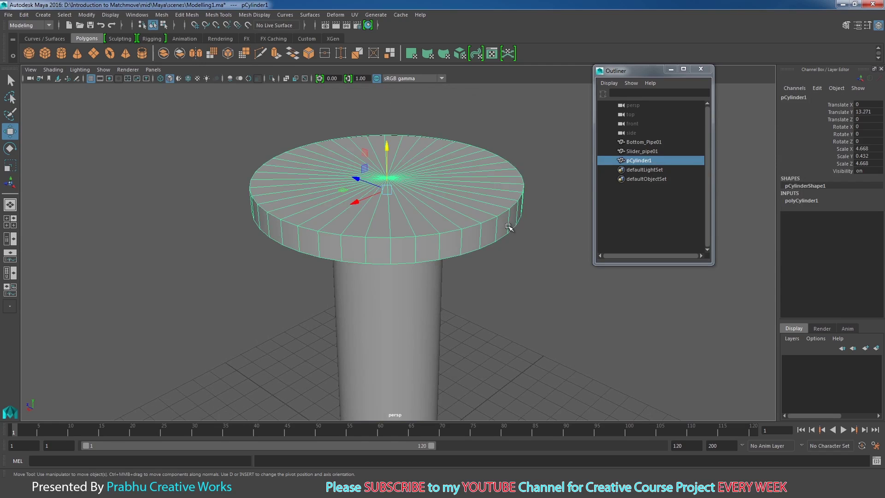
Select the disc's upper and lower rim edge loops and bevel them
{"action": "right_click_drag", "start_coordinate": [508, 226], "coordinate": [487, 221]}
{"action": "double_click", "coordinate": [487, 222]}
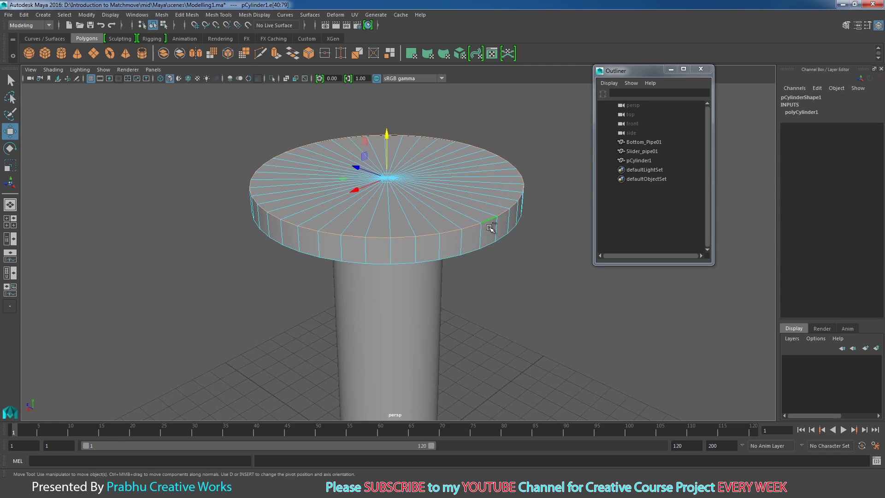
{"action": "double_click", "coordinate": [493, 245], "text": "shift"}
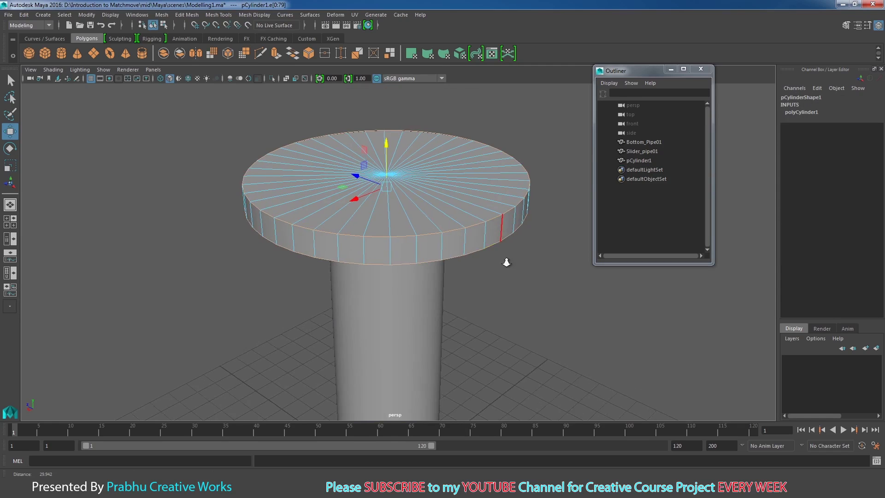
{"action": "scroll", "coordinate": [506, 257], "scroll_direction": "up", "scroll_amount": 2}
{"action": "right_click_drag", "start_coordinate": [508, 223], "coordinate": [559, 228], "text": "shift"}
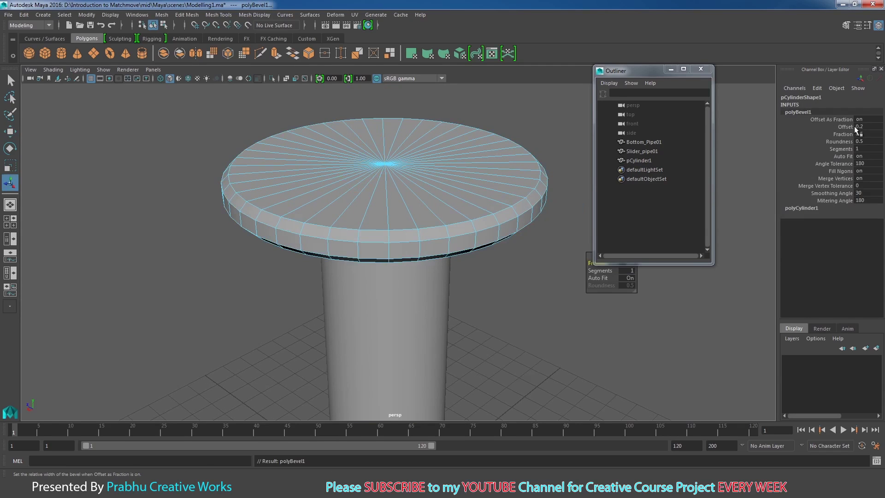
Try Fraction values of 0.05, 1 and 0.01 for the disc's rim bevel, and settle on 0.1
{"action": "left_click", "coordinate": [867, 134]}
{"action": "type", "text": "0.05"}
{"action": "key", "text": "Return"}
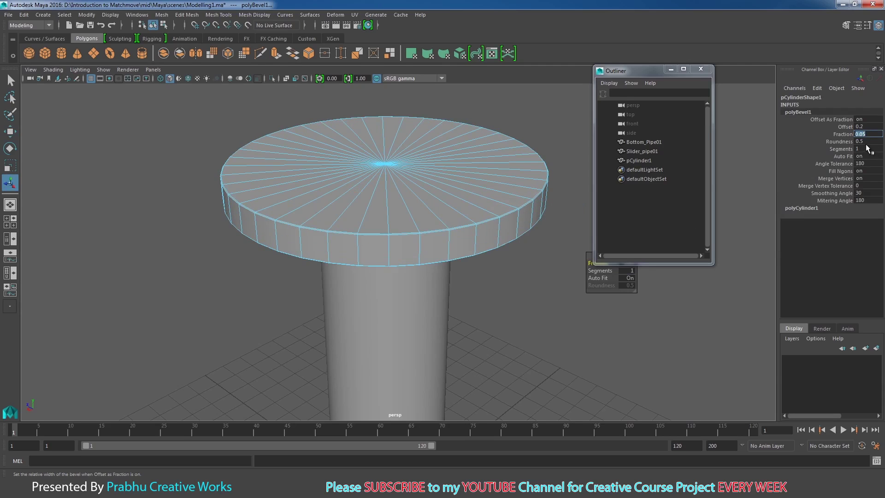
{"action": "type", "text": "01"}
{"action": "key", "text": "Return"}
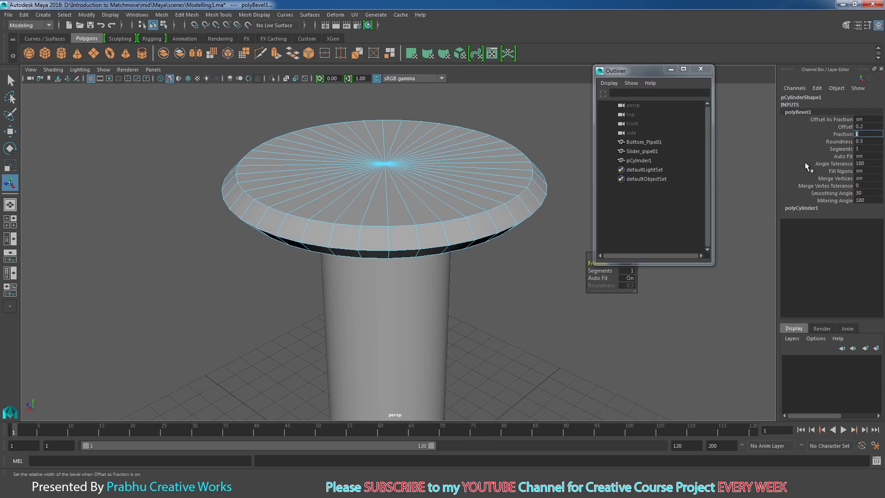
{"action": "type", "text": "0.01"}
{"action": "key", "text": "Return"}
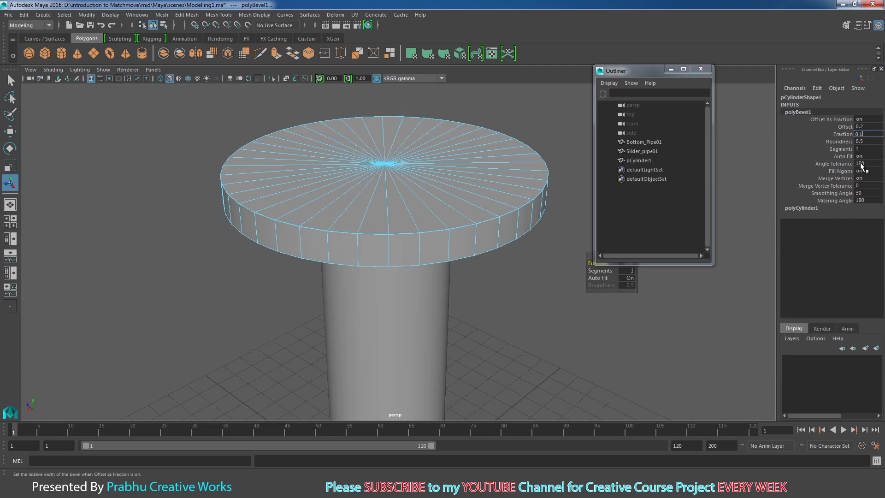
{"action": "key", "text": "Return"}
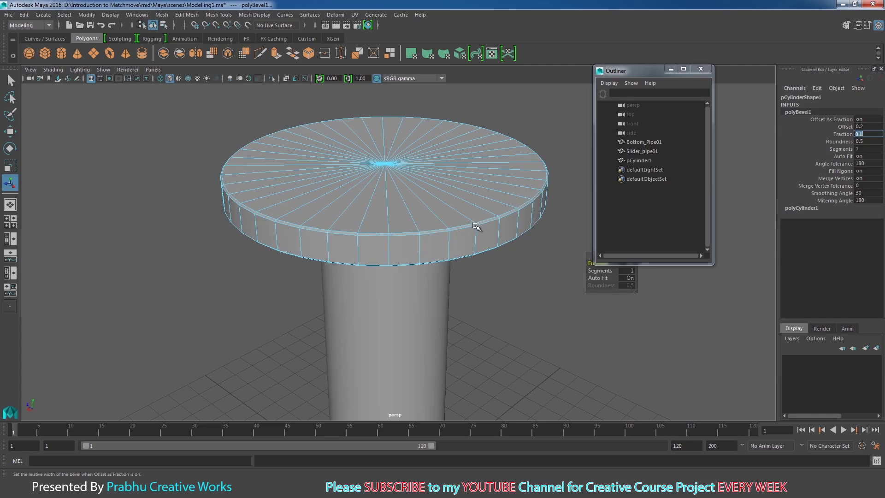
Set the disc bevel's Segments to 2 and return to object selection with the disc selected
{"action": "right_click_drag", "start_coordinate": [475, 226], "coordinate": [523, 236], "text": "alt"}
{"action": "middle_click_drag", "start_coordinate": [576, 237], "coordinate": [545, 255], "text": "alt"}
{"action": "left_click", "coordinate": [861, 150]}
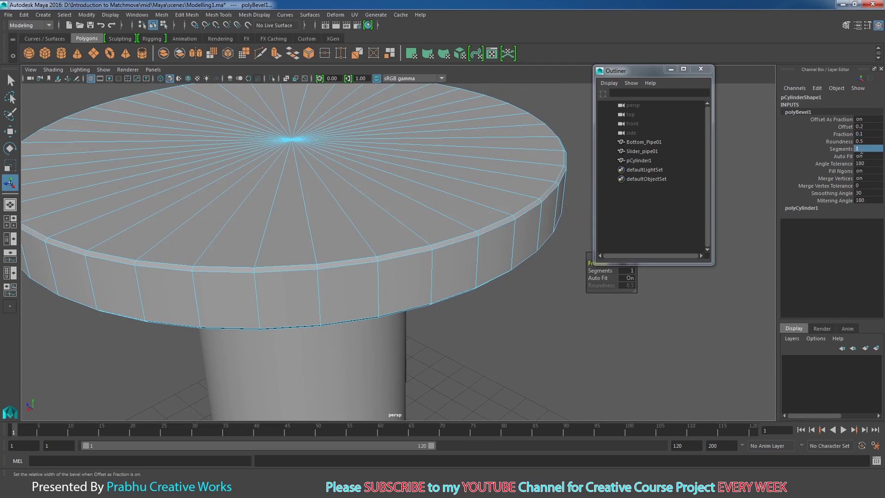
{"action": "left_click", "coordinate": [860, 148]}
{"action": "type", "text": "2"}
{"action": "key", "text": "Return"}
{"action": "right_click_drag", "start_coordinate": [507, 175], "coordinate": [288, 249]}
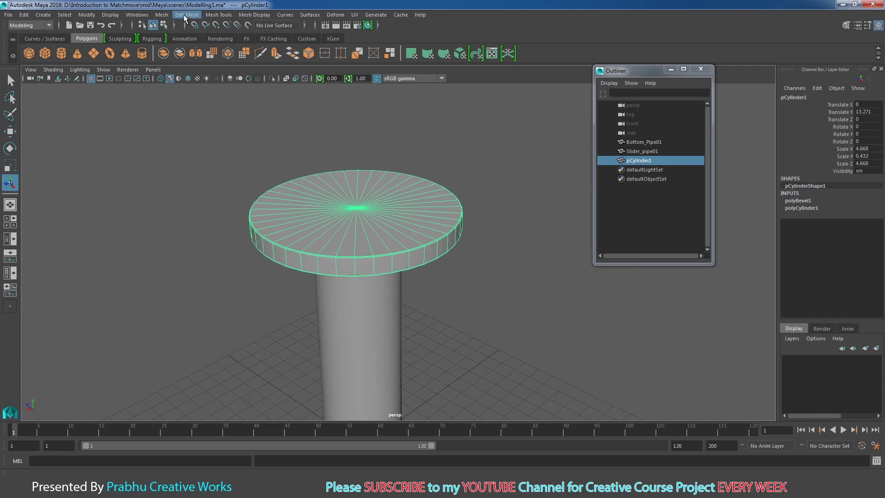
{"action": "left_click", "coordinate": [25, 14]}
{"action": "mouse_move", "coordinate": [57, 136]}
{"action": "left_click", "coordinate": [395, 138]}
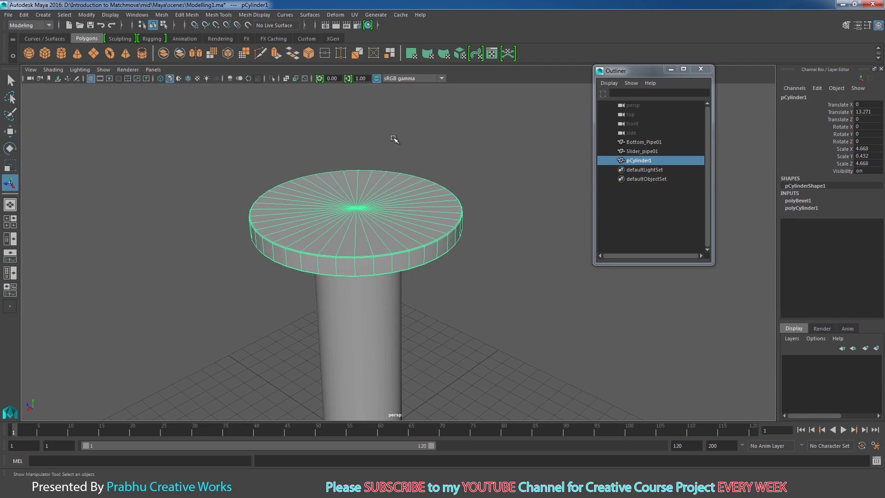
{"action": "left_click", "coordinate": [394, 138]}
Soften the edges of the bevelled disc and keep the disc selected
{"action": "left_click", "coordinate": [440, 198]}
{"action": "left_click", "coordinate": [254, 14]}
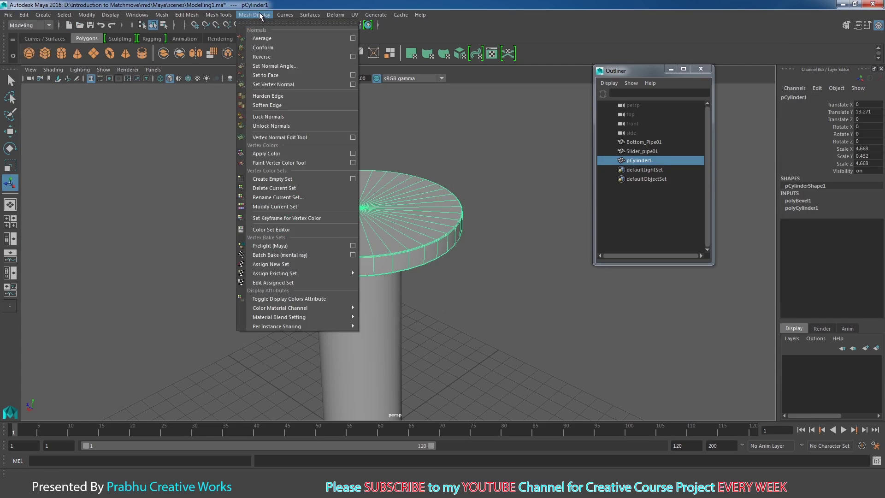
{"action": "left_click", "coordinate": [274, 105]}
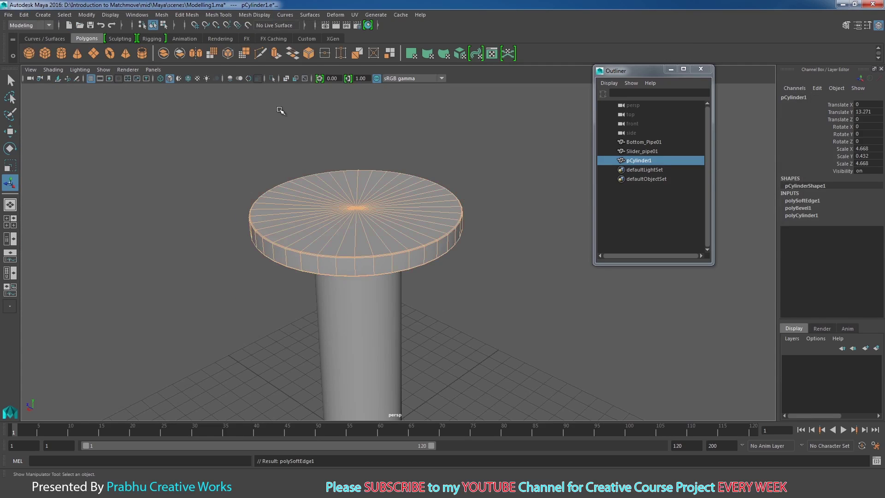
{"action": "left_click", "coordinate": [448, 143]}
{"action": "left_click", "coordinate": [404, 194]}
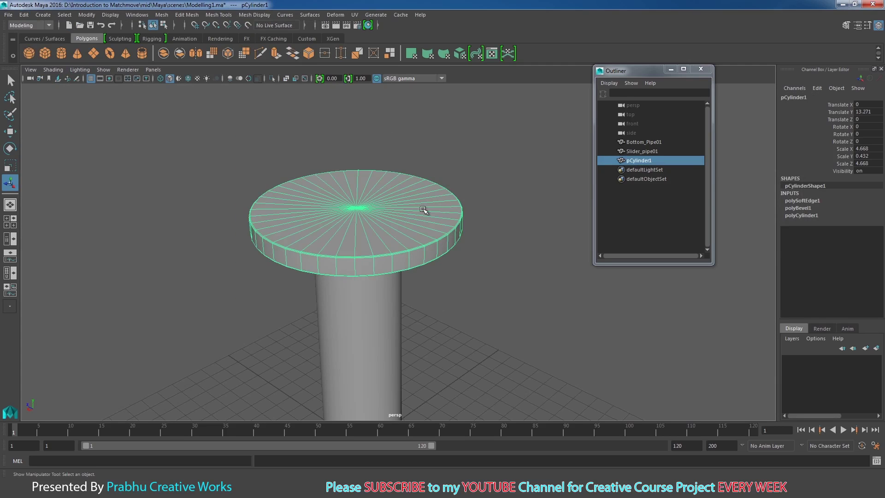
Delete the disc's construction history and freeze its transformations
{"action": "left_click", "coordinate": [25, 15]}
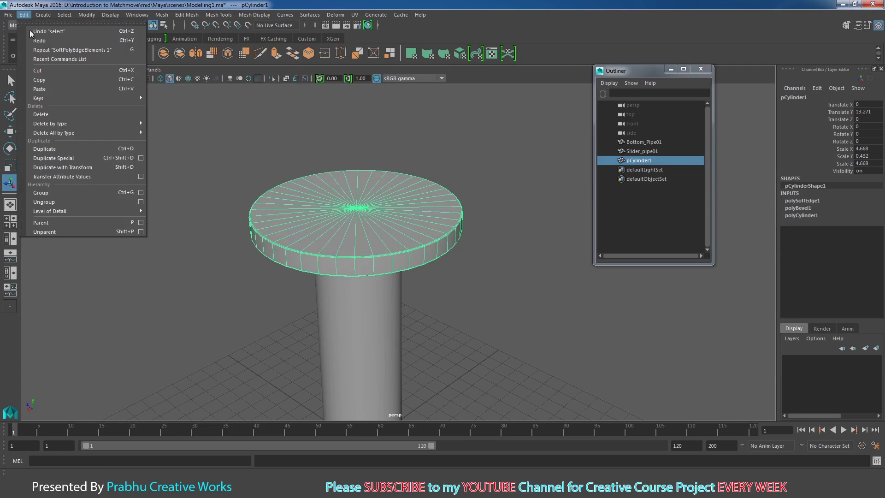
{"action": "mouse_move", "coordinate": [67, 126]}
{"action": "left_click", "coordinate": [189, 129]}
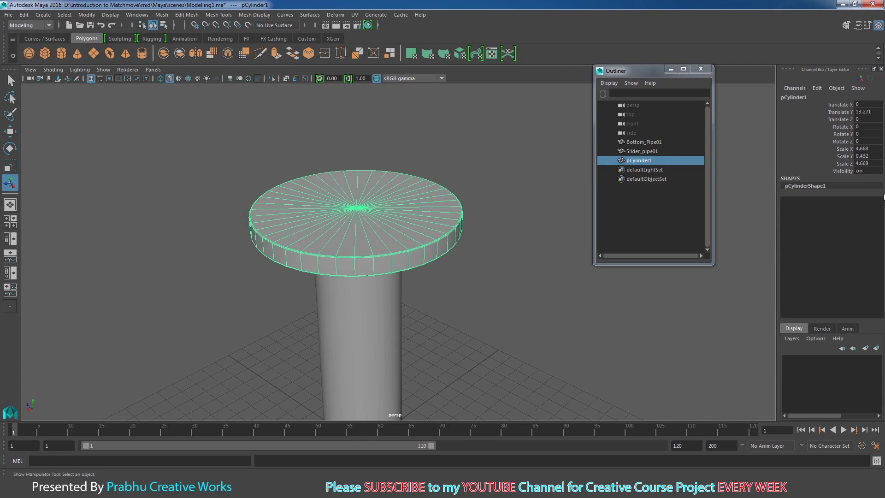
{"action": "left_click", "coordinate": [85, 15]}
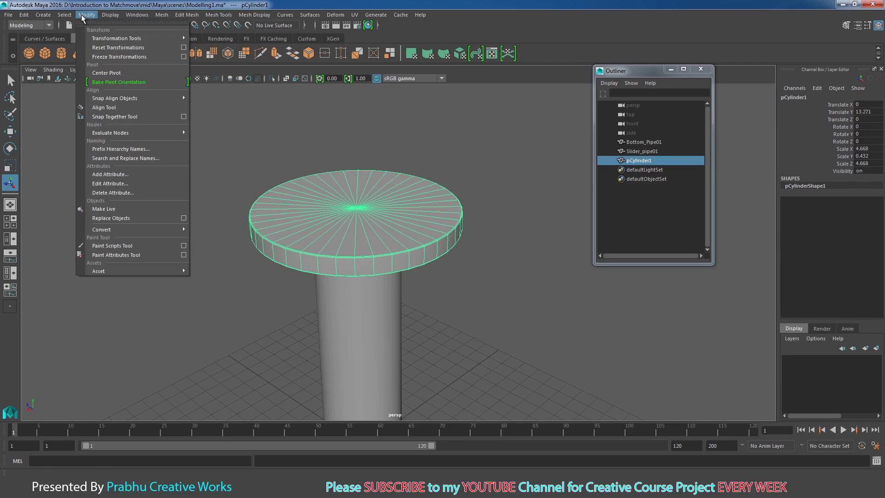
{"action": "left_click", "coordinate": [103, 57]}
{"action": "left_click_drag", "start_coordinate": [490, 241], "coordinate": [518, 264], "text": "alt"}
{"action": "scroll", "coordinate": [518, 263], "scroll_direction": "up", "scroll_amount": 3}
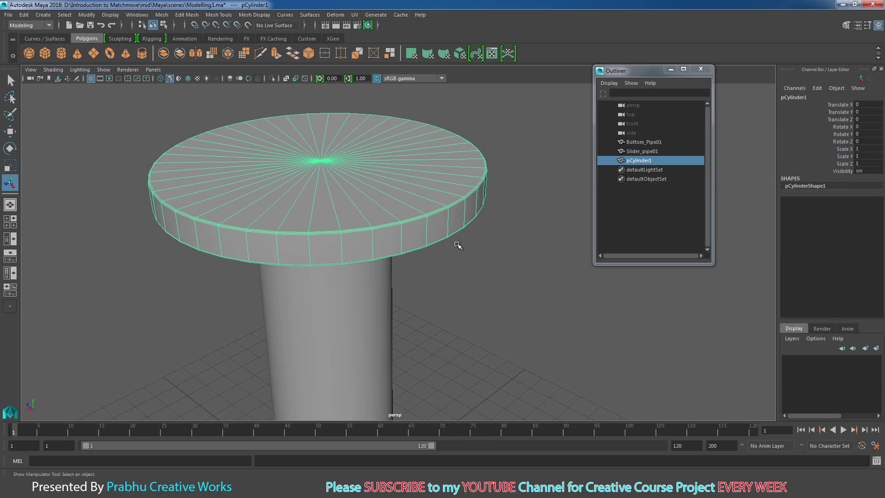
Rename the disc as Slider_Disc01
{"action": "double_click", "coordinate": [644, 161]}
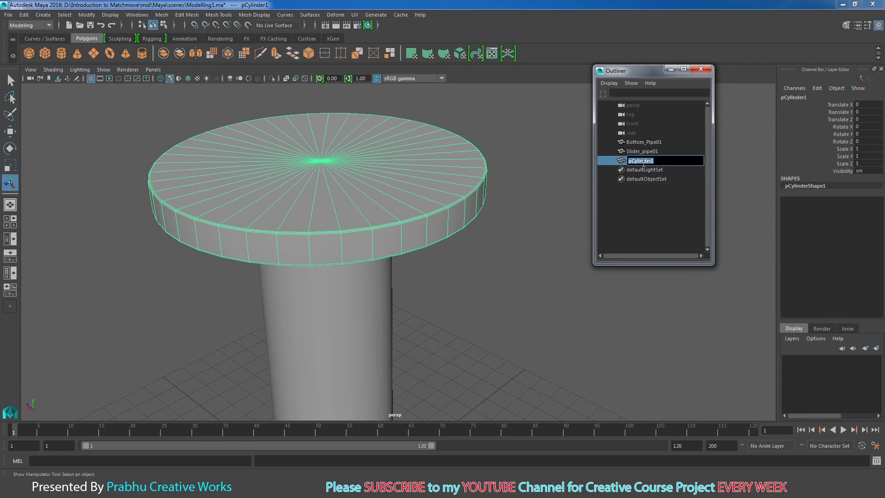
{"action": "type", "text": "di"}
{"action": "key", "text": "Return"}
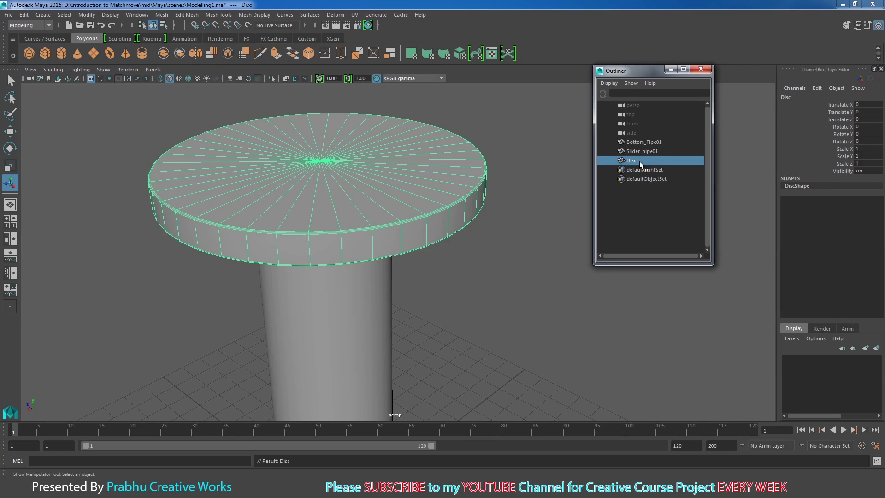
{"action": "double_click", "coordinate": [639, 161]}
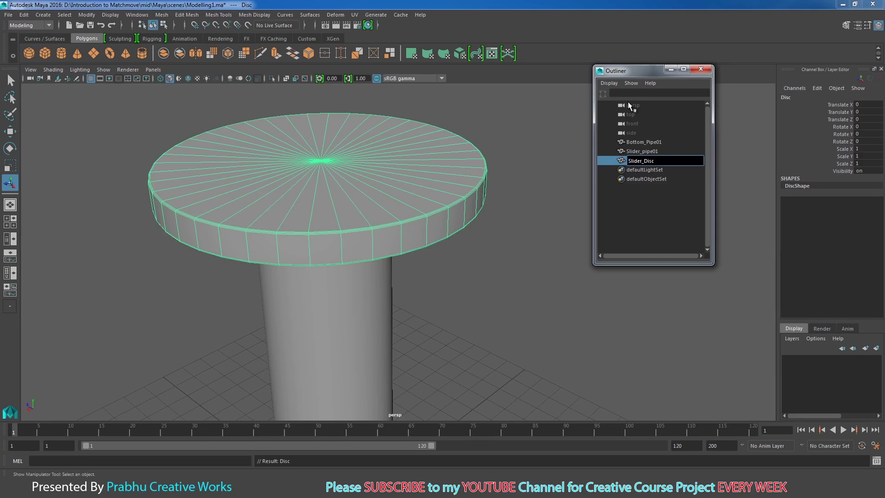
{"action": "key", "text": "Return"}
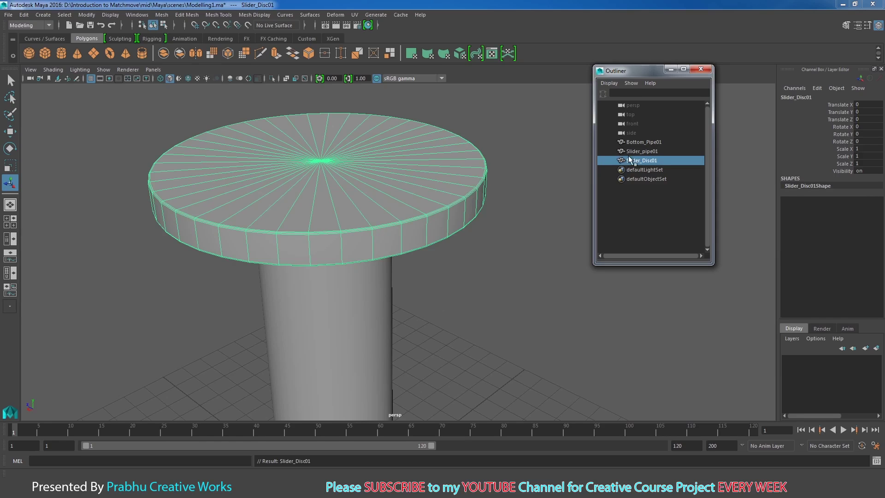
Switch to the front view and duplicate Slider_Disc01
{"action": "right_click_drag", "start_coordinate": [465, 237], "coordinate": [355, 221], "text": "alt"}
{"action": "left_click_drag", "start_coordinate": [368, 220], "coordinate": [384, 199], "text": "alt"}
{"action": "right_click_drag", "start_coordinate": [461, 210], "coordinate": [374, 198], "text": "alt"}
{"action": "scroll", "coordinate": [458, 198], "scroll_direction": "up", "scroll_amount": 3}
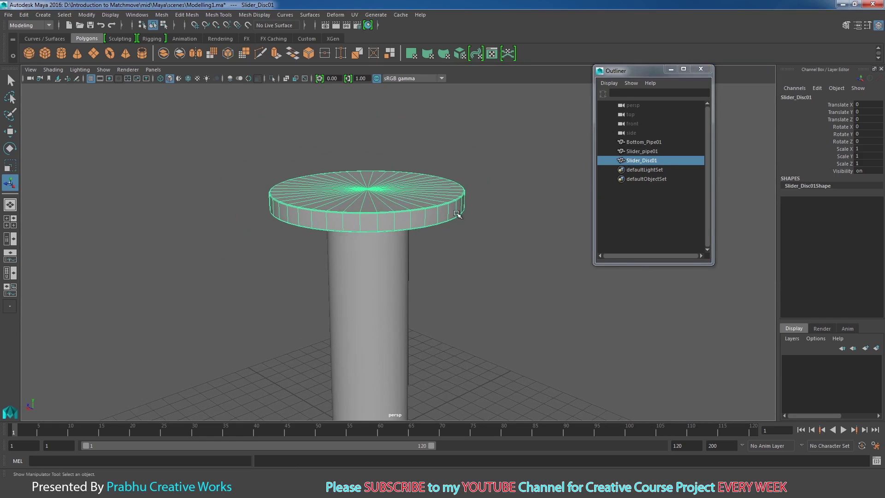
{"action": "left_click", "coordinate": [485, 214]}
{"action": "left_click", "coordinate": [465, 211]}
{"action": "left_click_drag", "start_coordinate": [482, 227], "coordinate": [446, 242], "text": "alt"}
{"action": "key", "text": "space"}
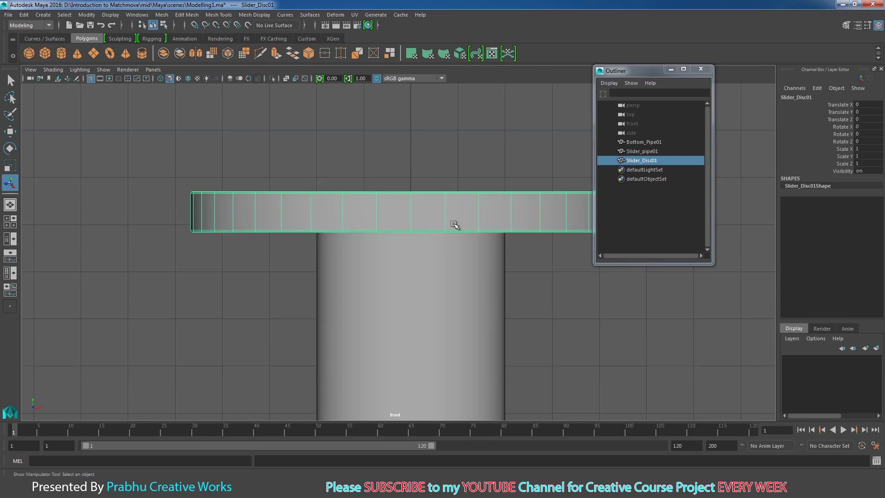
{"action": "middle_click_drag", "start_coordinate": [509, 245], "coordinate": [449, 237], "text": "alt"}
{"action": "right_click_drag", "start_coordinate": [450, 237], "coordinate": [387, 234], "text": "alt"}
{"action": "key", "text": "w"}
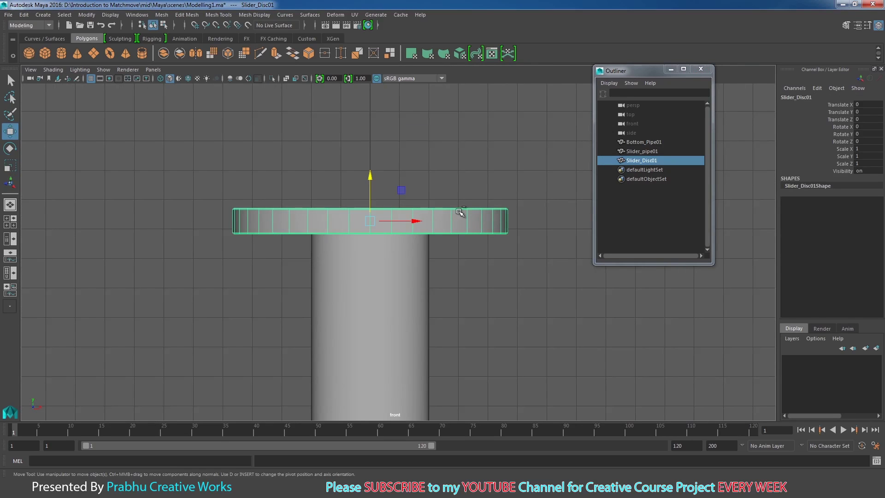
{"action": "key", "text": "ctrl+d"}
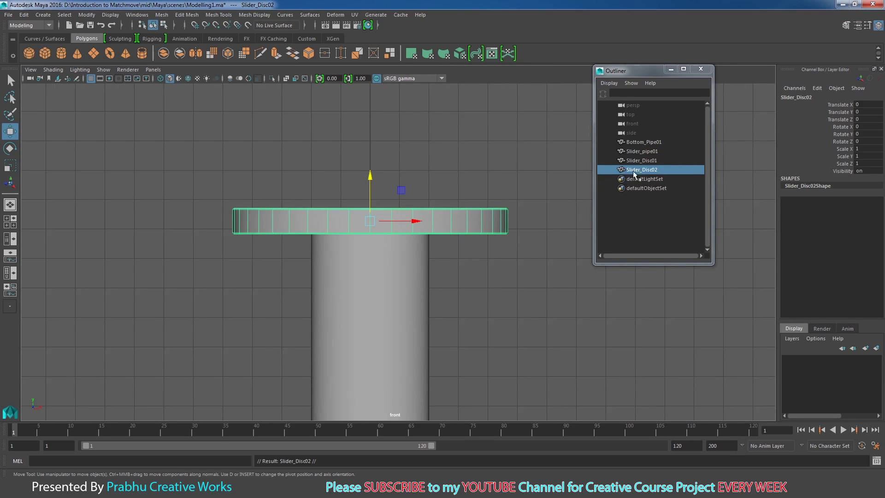
Raise the duplicated disc to just above Slider_Disc01, at a Translate Y of about 0.916
{"action": "left_click_drag", "start_coordinate": [371, 176], "coordinate": [374, 150]}
{"action": "right_click_drag", "start_coordinate": [419, 212], "coordinate": [493, 240], "text": "alt"}
{"action": "middle_click_drag", "start_coordinate": [356, 177], "coordinate": [408, 224], "text": "alt"}
{"action": "right_click_drag", "start_coordinate": [475, 275], "coordinate": [481, 278], "text": "alt"}
{"action": "scroll", "coordinate": [482, 278], "scroll_direction": "up", "scroll_amount": 2}
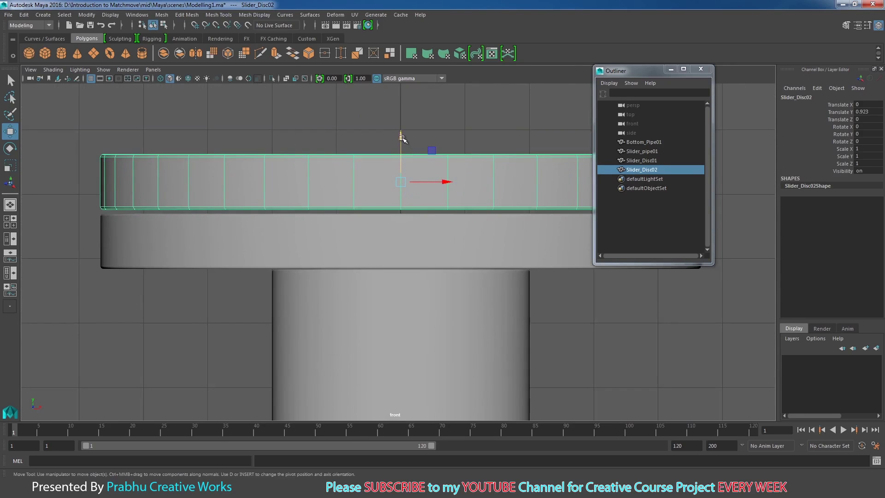
{"action": "left_click_drag", "start_coordinate": [402, 137], "coordinate": [401, 137]}
{"action": "scroll", "coordinate": [530, 240], "scroll_direction": "up", "scroll_amount": 2}
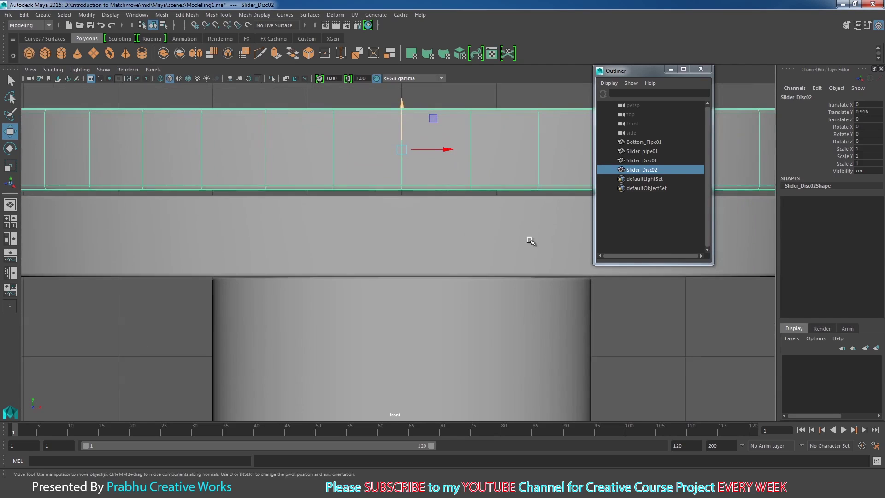
Return to the perspective view, try rotating the upper disc about 17.5 degrees around Y, and undo the rotation
{"action": "left_click", "coordinate": [443, 212]}
{"action": "left_click", "coordinate": [438, 173]}
{"action": "key", "text": "space"}
{"action": "left_click_drag", "start_coordinate": [443, 227], "coordinate": [442, 201]}
{"action": "right_click_drag", "start_coordinate": [436, 212], "coordinate": [466, 263], "text": "alt"}
{"action": "middle_click_drag", "start_coordinate": [365, 195], "coordinate": [438, 242], "text": "alt"}
{"action": "right_click_drag", "start_coordinate": [470, 272], "coordinate": [519, 293], "text": "alt"}
{"action": "key", "text": "e"}
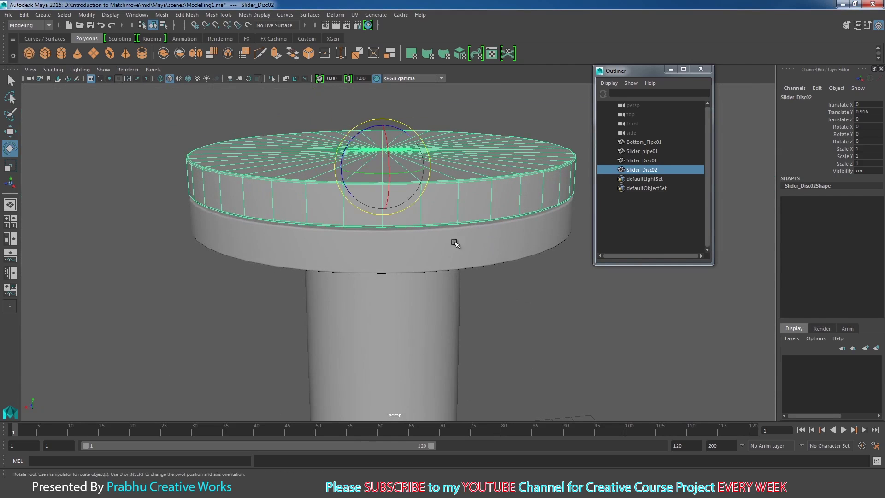
{"action": "left_click_drag", "start_coordinate": [408, 171], "coordinate": [431, 181]}
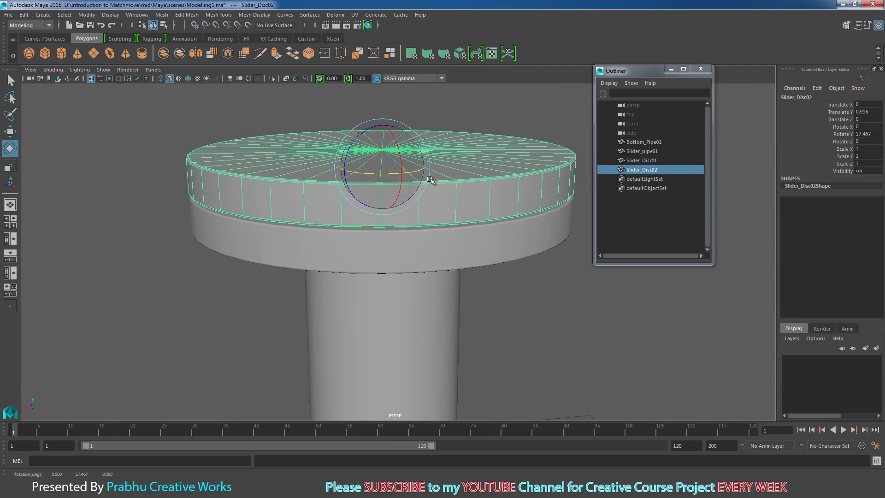
{"action": "key", "text": "ctrl+z"}
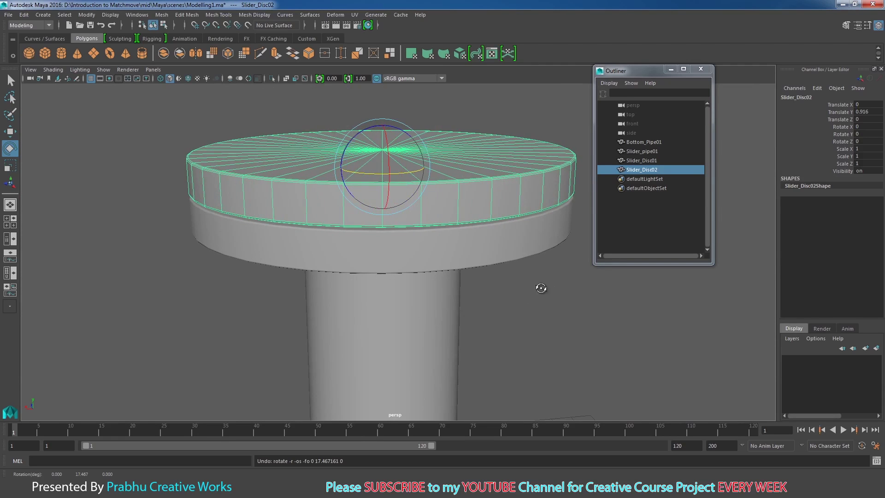
{"action": "key", "text": "ctrl+z"}
{"action": "key", "text": "ctrl+z"}
{"action": "key", "text": "ctrl+z"}
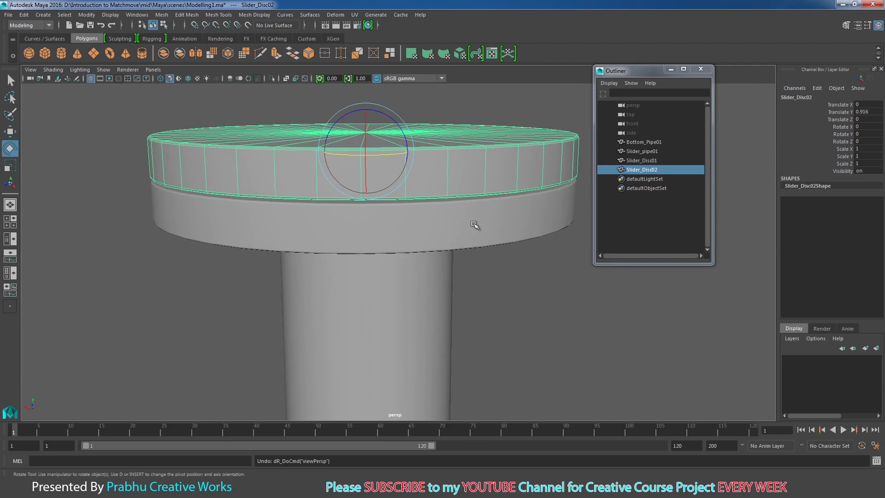
Compare the lower and upper discs up close, and freeze the upper disc's transformations
{"action": "left_click_drag", "start_coordinate": [428, 209], "coordinate": [460, 211], "text": "alt"}
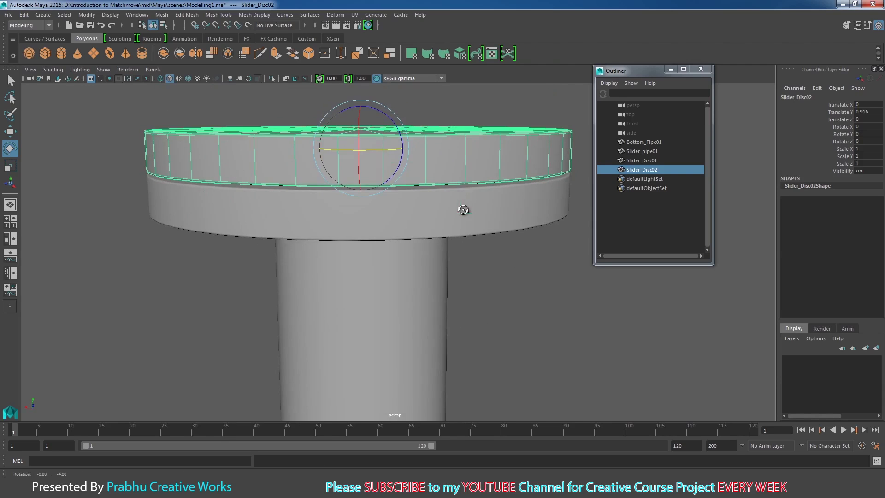
{"action": "right_click_drag", "start_coordinate": [460, 212], "coordinate": [500, 227], "text": "alt"}
{"action": "left_click", "coordinate": [475, 165]}
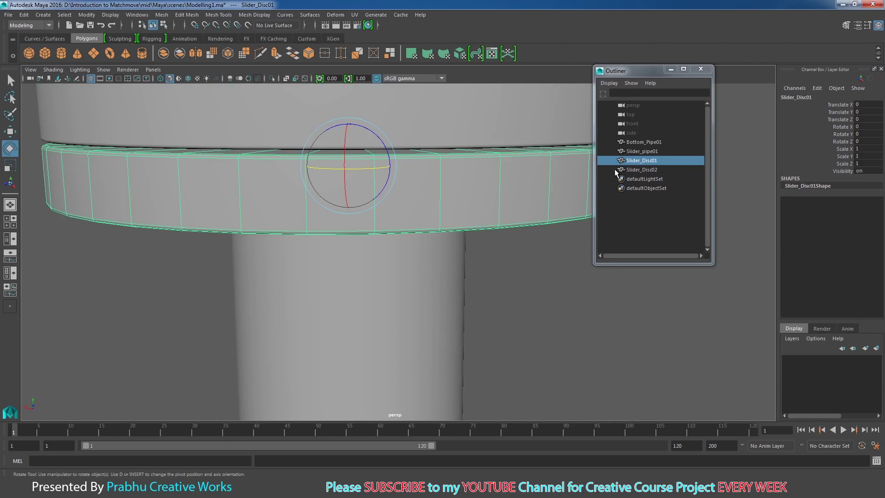
{"action": "left_click", "coordinate": [515, 140]}
{"action": "right_click_drag", "start_coordinate": [423, 206], "coordinate": [369, 180], "text": "alt"}
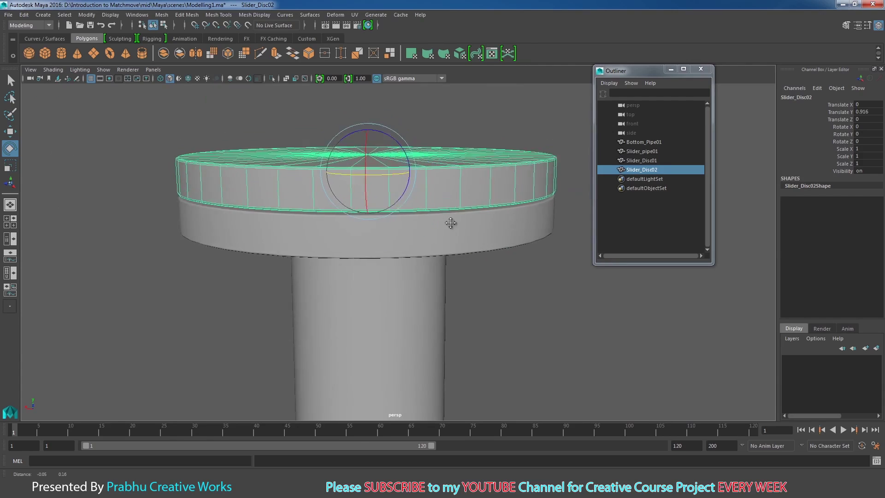
{"action": "middle_click_drag", "start_coordinate": [450, 223], "coordinate": [454, 249], "text": "alt"}
{"action": "right_click_drag", "start_coordinate": [455, 248], "coordinate": [520, 278], "text": "alt"}
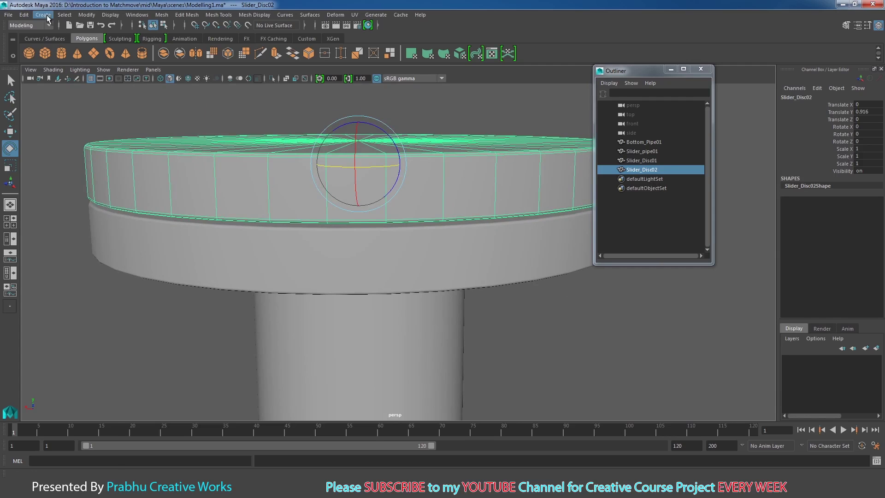
{"action": "left_click", "coordinate": [86, 15]}
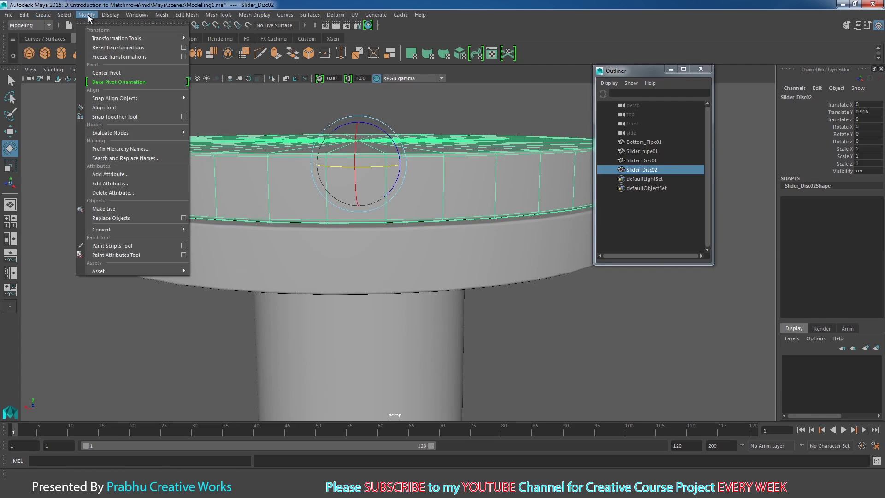
{"action": "left_click", "coordinate": [108, 56]}
Rename the upper disc as Rotate_Disc01
{"action": "double_click", "coordinate": [640, 169]}
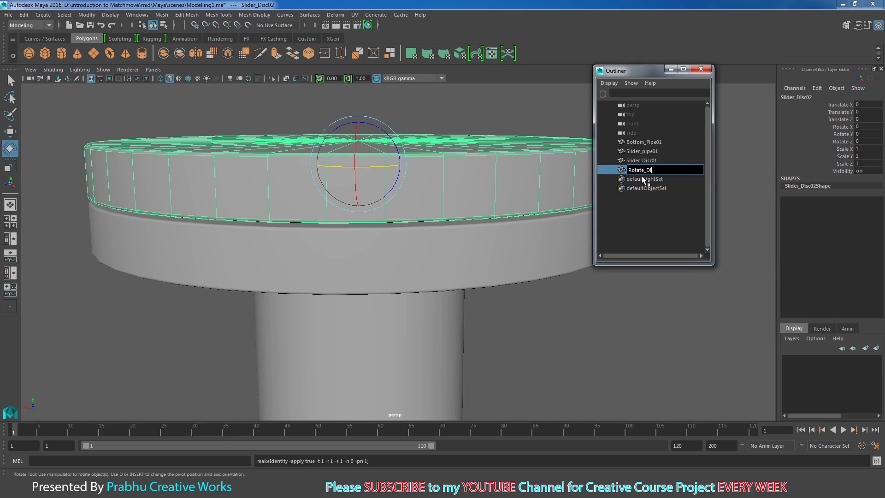
{"action": "type", "text": "1"}
{"action": "key", "text": "Return"}
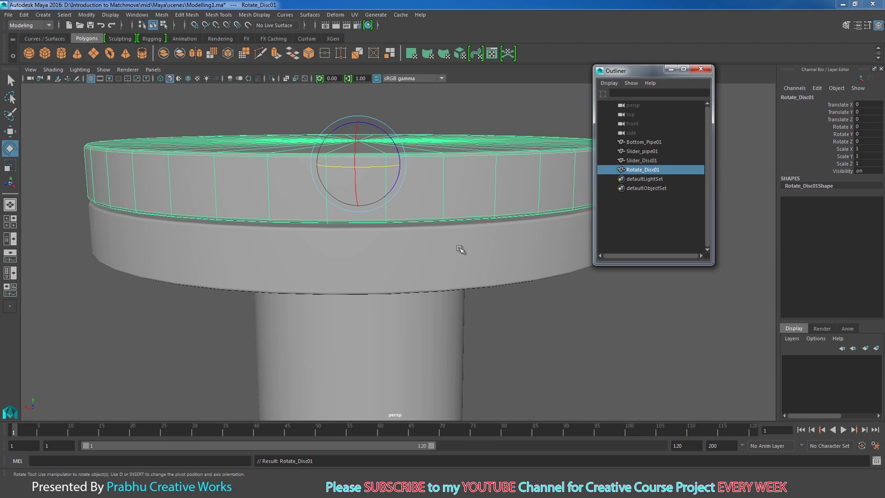
Examine the two stacked discs and the pipes from several angles, checking which disc is Rotate_Disc01
{"action": "left_click", "coordinate": [492, 268]}
{"action": "left_click", "coordinate": [642, 169]}
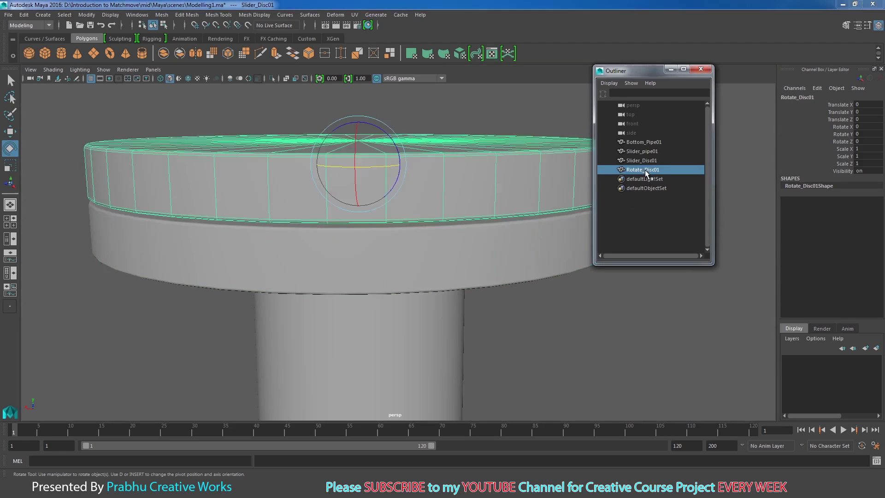
{"action": "scroll", "coordinate": [486, 242], "scroll_direction": "down", "scroll_amount": 5}
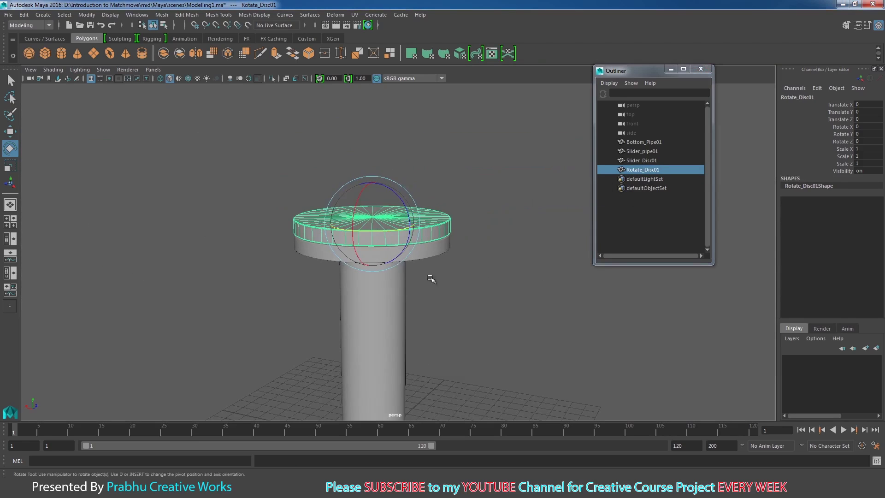
{"action": "left_click", "coordinate": [517, 286]}
{"action": "middle_click_drag", "start_coordinate": [518, 285], "coordinate": [574, 254], "text": "alt"}
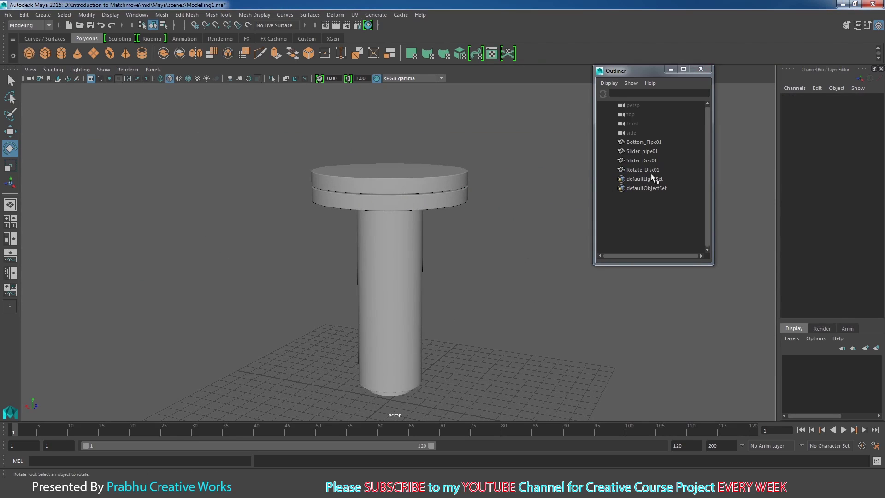
{"action": "left_click", "coordinate": [651, 174]}
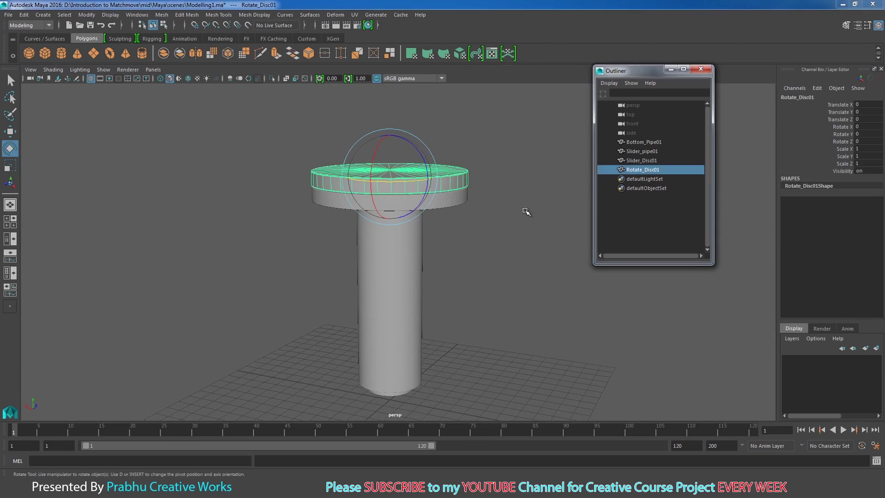
{"action": "left_click_drag", "start_coordinate": [525, 210], "coordinate": [500, 290], "text": "alt"}
{"action": "left_click", "coordinate": [468, 291]}
{"action": "scroll", "coordinate": [386, 259], "scroll_direction": "down", "scroll_amount": 3}
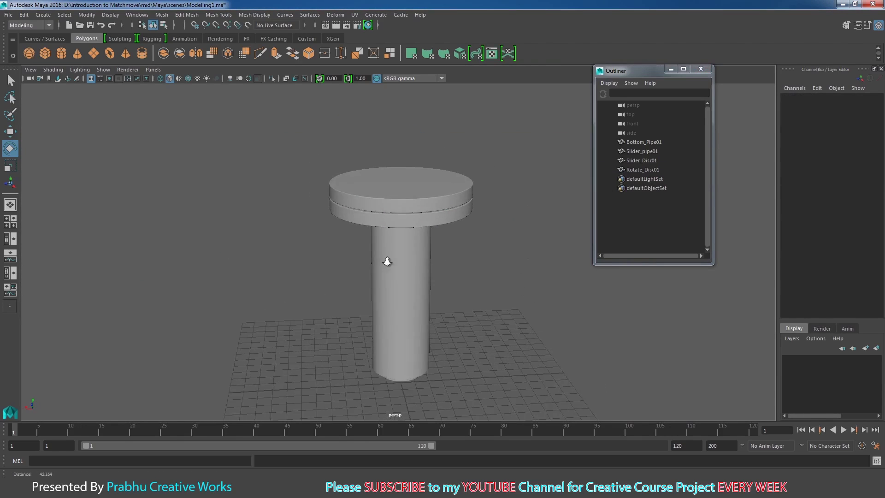
{"action": "left_click_drag", "start_coordinate": [386, 259], "coordinate": [360, 224], "text": "alt"}
{"action": "scroll", "coordinate": [406, 257], "scroll_direction": "up", "scroll_amount": 2}
{"action": "left_click_drag", "start_coordinate": [406, 257], "coordinate": [381, 263], "text": "alt"}
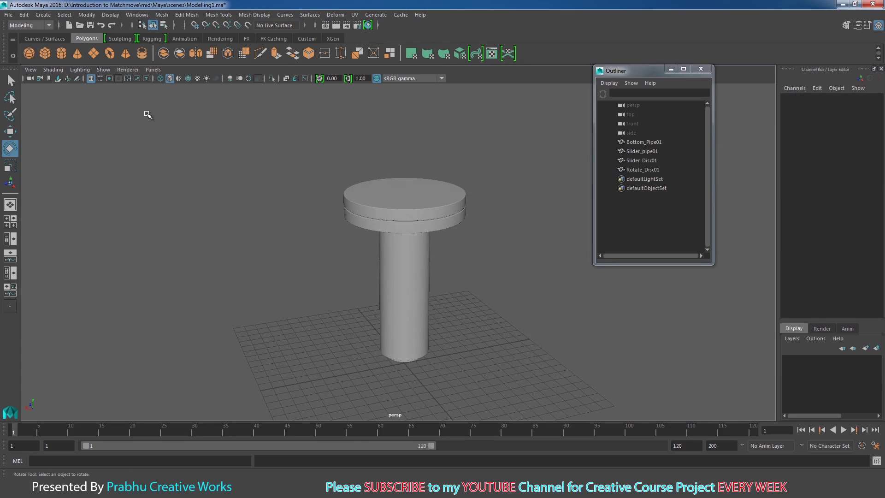
Create bevelled 3D text reading PCW in Myriad Pro Light Bold, size 28, with the Straight Out outer bevel style
{"action": "left_click", "coordinate": [46, 16]}
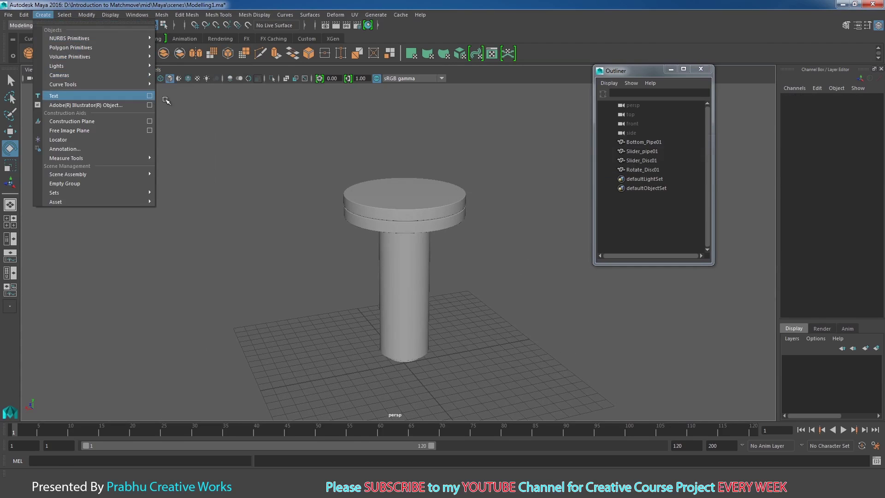
{"action": "left_click", "coordinate": [149, 96]}
{"action": "left_click_drag", "start_coordinate": [641, 165], "coordinate": [590, 164]}
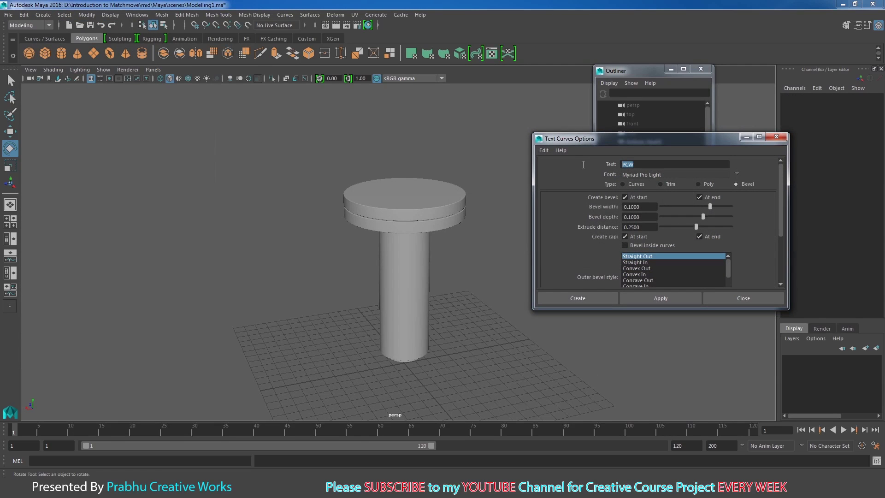
{"action": "key", "text": "BackSpace"}
{"action": "type", "text": "PCW"}
{"action": "left_click", "coordinate": [737, 173]}
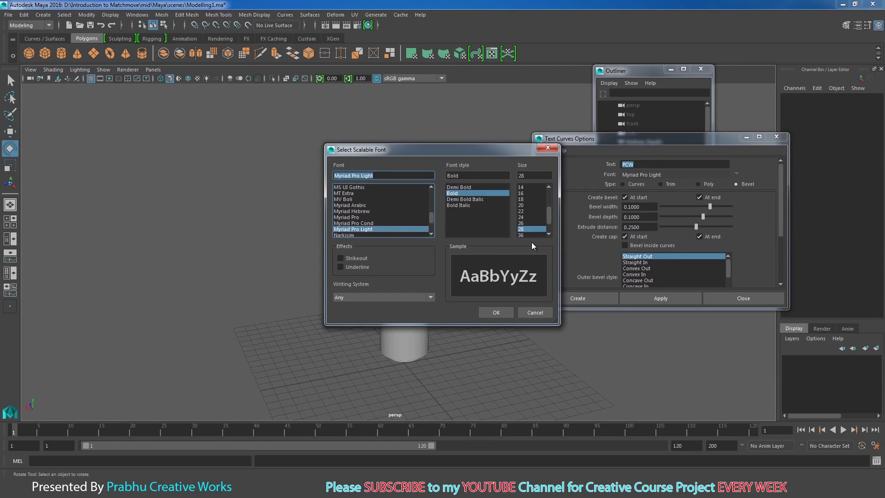
{"action": "left_click", "coordinate": [498, 312]}
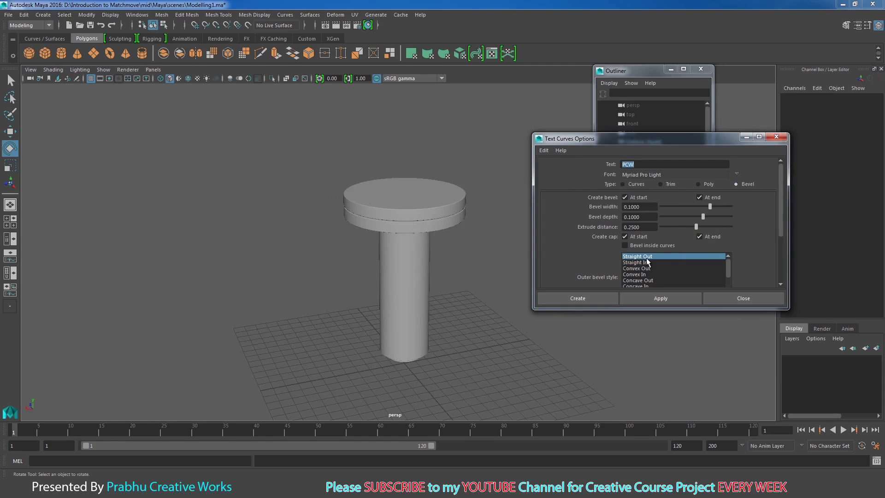
{"action": "left_click", "coordinate": [678, 256]}
{"action": "left_click_drag", "start_coordinate": [781, 221], "coordinate": [780, 276]}
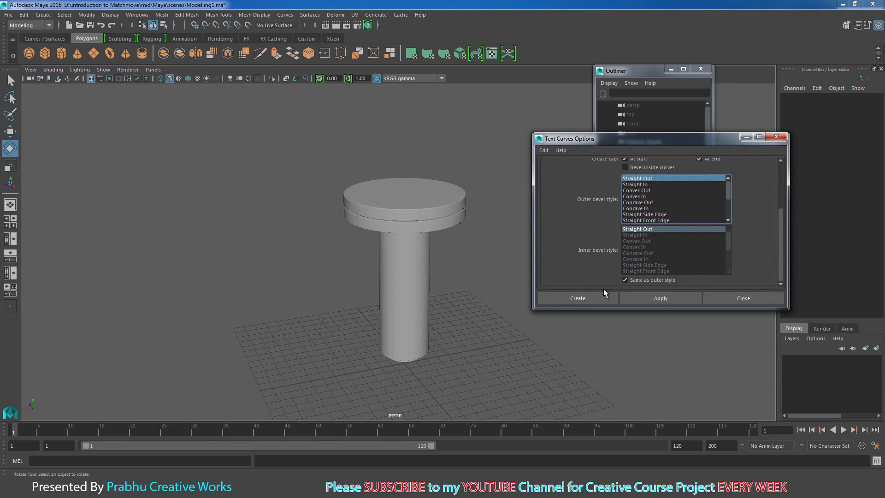
{"action": "left_click", "coordinate": [595, 298]}
Select the PCW text at the base of the pipe and scale it uniformly to about 3.16
{"action": "middle_click_drag", "start_coordinate": [464, 292], "coordinate": [465, 256], "text": "alt"}
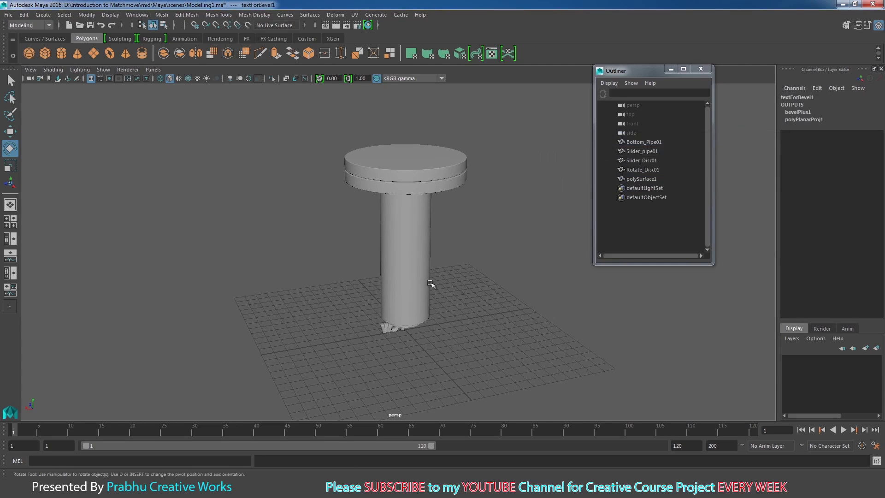
{"action": "left_click_drag", "start_coordinate": [431, 284], "coordinate": [560, 288], "text": "alt"}
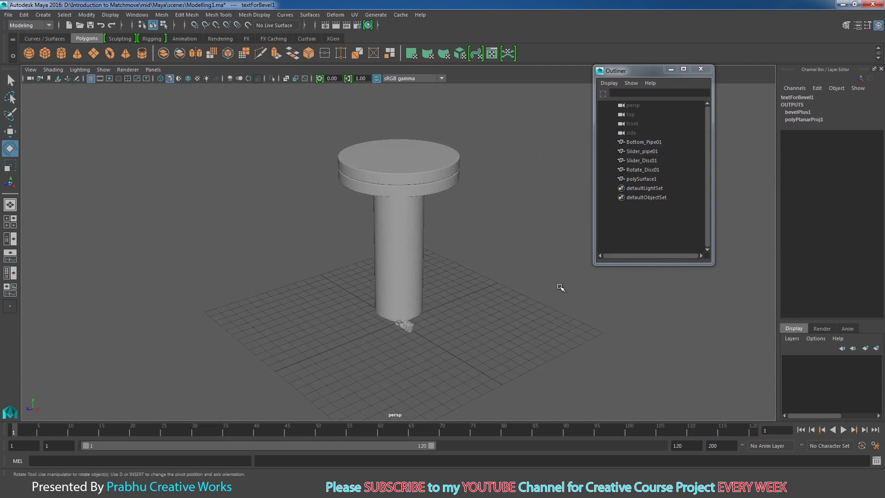
{"action": "scroll", "coordinate": [560, 288], "scroll_direction": "up", "scroll_amount": 3}
{"action": "scroll", "coordinate": [588, 300], "scroll_direction": "down", "scroll_amount": 5}
{"action": "left_click_drag", "start_coordinate": [389, 257], "coordinate": [438, 271], "text": "alt"}
{"action": "scroll", "coordinate": [442, 265], "scroll_direction": "up", "scroll_amount": 4}
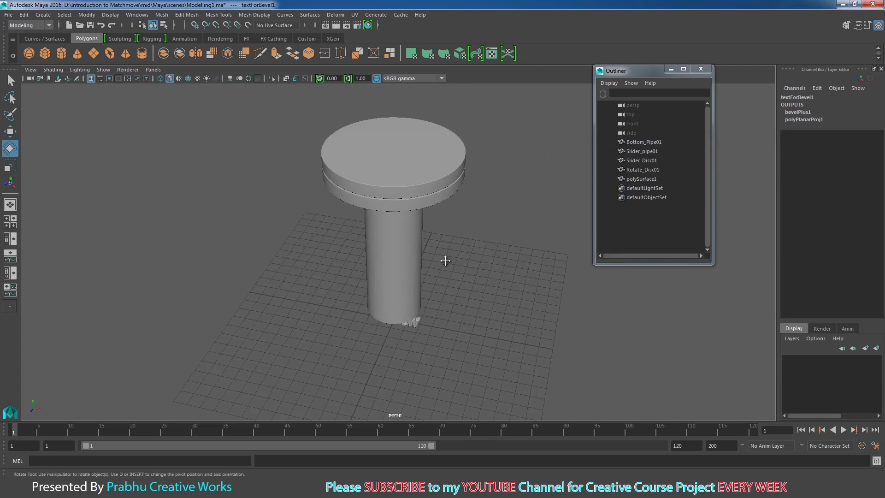
{"action": "middle_click_drag", "start_coordinate": [446, 260], "coordinate": [444, 193], "text": "alt"}
{"action": "right_click_drag", "start_coordinate": [444, 192], "coordinate": [638, 345], "text": "alt"}
{"action": "left_click", "coordinate": [442, 259]}
{"action": "left_click_drag", "start_coordinate": [437, 293], "coordinate": [441, 258], "text": "alt"}
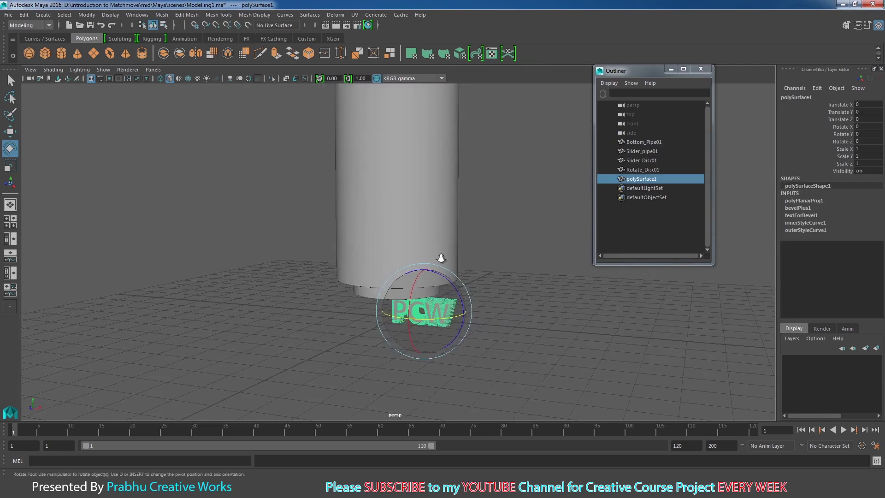
{"action": "key", "text": "r"}
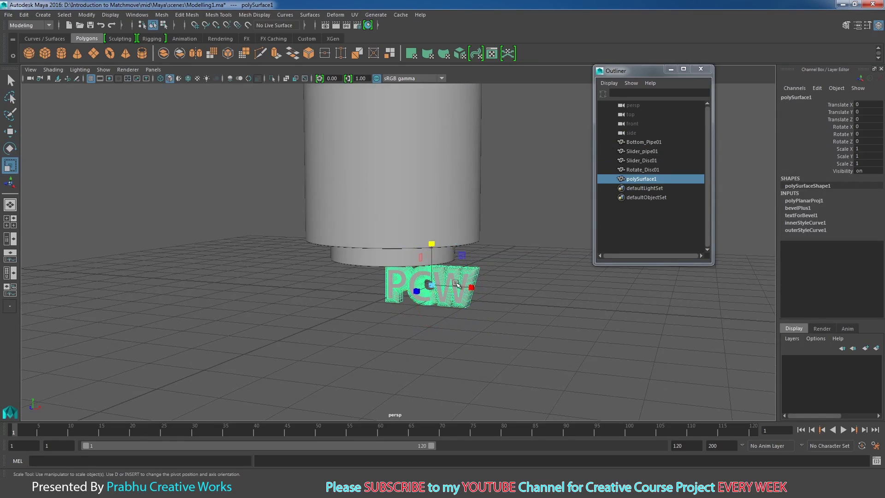
{"action": "left_click_drag", "start_coordinate": [431, 285], "coordinate": [544, 247]}
Examine the enlarged PCW letters up close from several angles, checking their bevels and edges
{"action": "right_click_drag", "start_coordinate": [461, 255], "coordinate": [353, 253], "text": "alt"}
{"action": "left_click_drag", "start_coordinate": [353, 253], "coordinate": [442, 271], "text": "alt"}
{"action": "middle_click_drag", "start_coordinate": [461, 282], "coordinate": [493, 300], "text": "alt"}
{"action": "left_click_drag", "start_coordinate": [493, 300], "coordinate": [443, 314], "text": "alt"}
{"action": "right_click_drag", "start_coordinate": [506, 328], "coordinate": [582, 357], "text": "alt"}
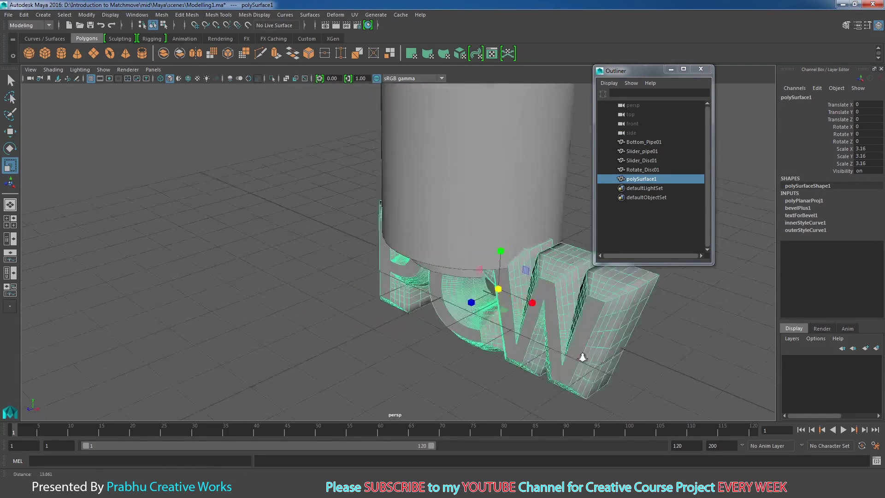
{"action": "middle_click_drag", "start_coordinate": [583, 357], "coordinate": [467, 363], "text": "alt"}
{"action": "right_click_drag", "start_coordinate": [406, 318], "coordinate": [446, 340], "text": "alt"}
{"action": "left_click_drag", "start_coordinate": [422, 309], "coordinate": [444, 297], "text": "alt"}
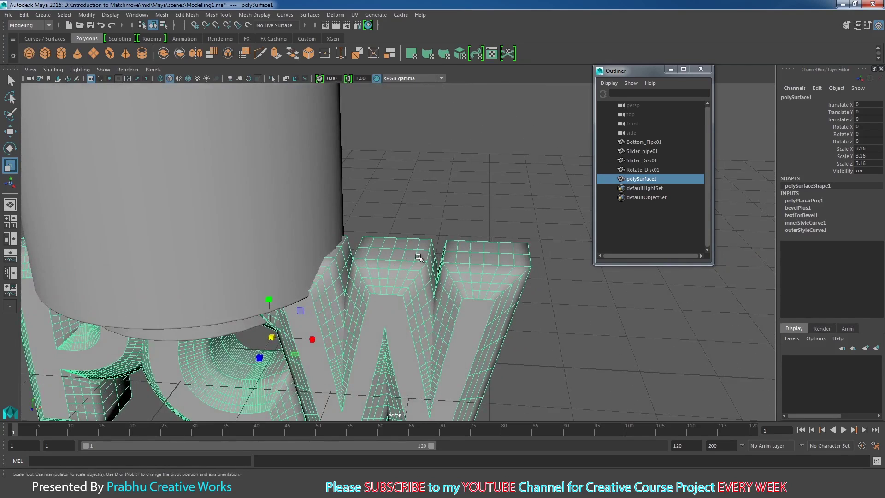
{"action": "middle_click_drag", "start_coordinate": [444, 296], "coordinate": [543, 221], "text": "alt"}
{"action": "right_click_drag", "start_coordinate": [543, 222], "coordinate": [502, 240], "text": "alt"}
{"action": "left_click_drag", "start_coordinate": [353, 319], "coordinate": [368, 315], "text": "alt"}
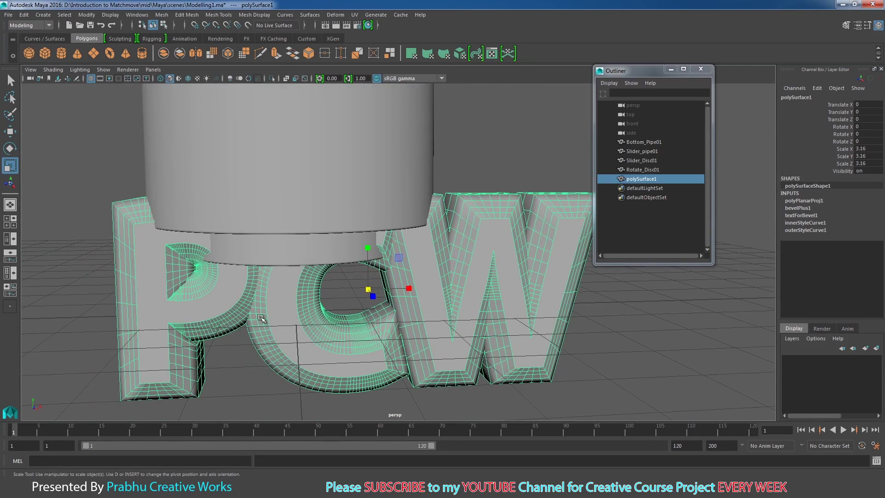
Set the PCW text's bevel width to 0.05 and bevel depth to 0.05
{"action": "left_click", "coordinate": [798, 208]}
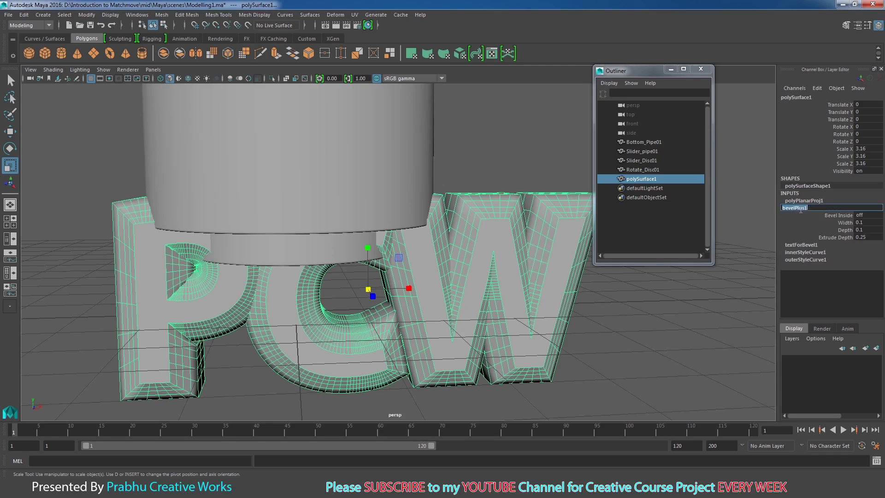
{"action": "double_click", "coordinate": [868, 223]}
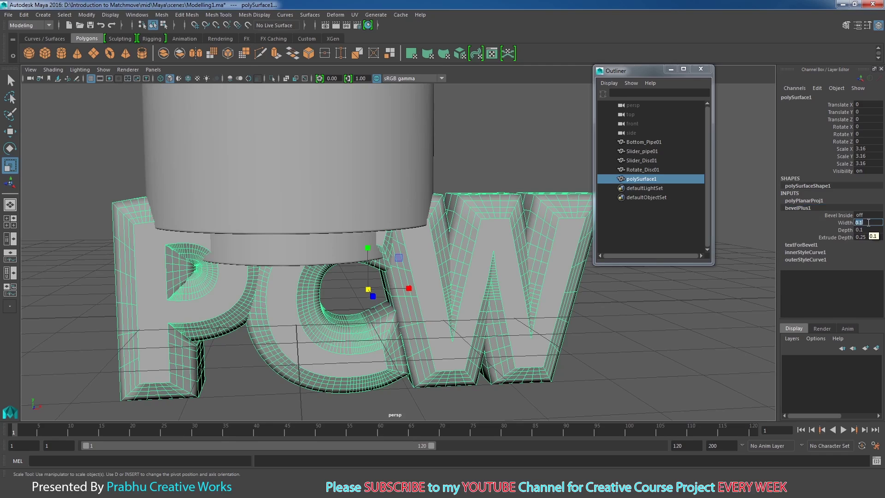
{"action": "type", "text": "0.05"}
{"action": "key", "text": "Return"}
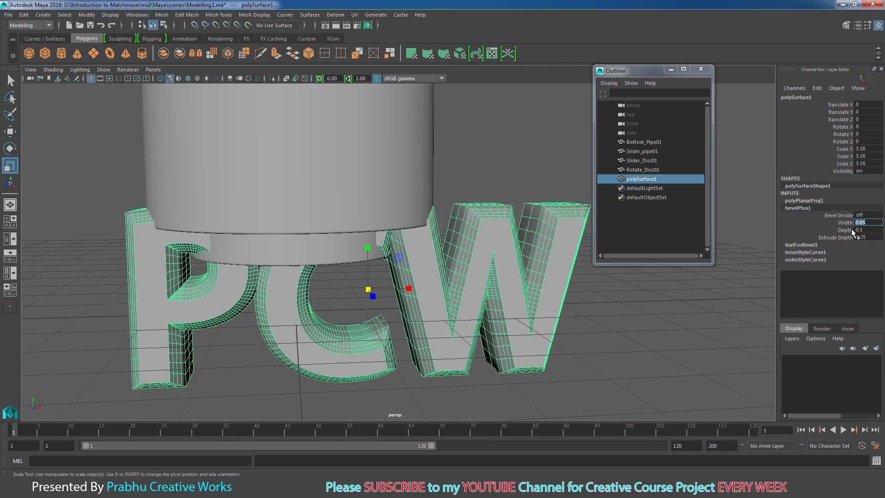
{"action": "left_click_drag", "start_coordinate": [599, 296], "coordinate": [470, 242], "text": "alt"}
{"action": "double_click", "coordinate": [869, 230]}
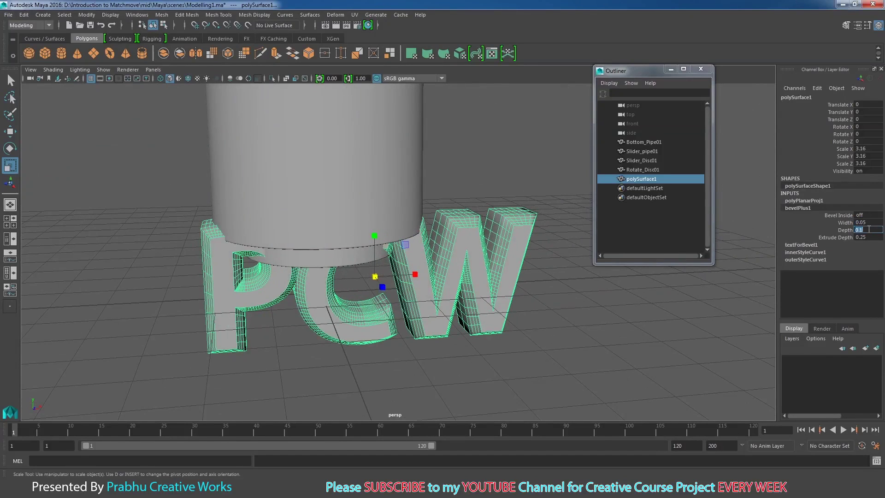
{"action": "type", "text": "0.05"}
{"action": "key", "text": "Return"}
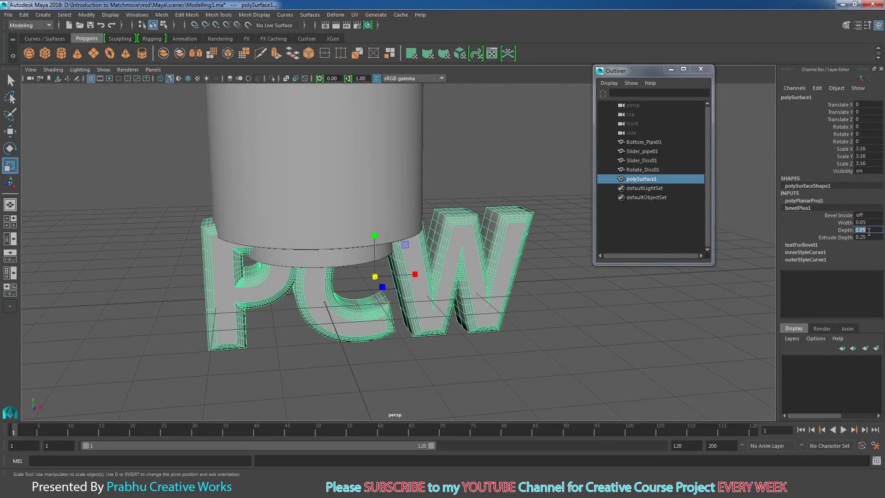
In the front view, raise the PCW text to the top of the discs, at about 15.3 in Y
{"action": "mouse_move", "coordinate": [556, 315]}
{"action": "left_mouse_down", "text": "alt"}
{"action": "mouse_move", "coordinate": [470, 316]}
{"action": "mouse_move", "coordinate": [454, 330]}
{"action": "mouse_move", "coordinate": [559, 312]}
{"action": "left_mouse_up", "text": "alt"}
{"action": "right_click_drag", "start_coordinate": [559, 312], "coordinate": [207, 318], "text": "alt"}
{"action": "left_click_drag", "start_coordinate": [330, 319], "coordinate": [408, 353], "text": "alt"}
{"action": "key", "text": "w"}
{"action": "key", "text": "space"}
{"action": "right_click_drag", "start_coordinate": [396, 338], "coordinate": [159, 251], "text": "alt"}
{"action": "middle_click_drag", "start_coordinate": [396, 331], "coordinate": [391, 295], "text": "alt"}
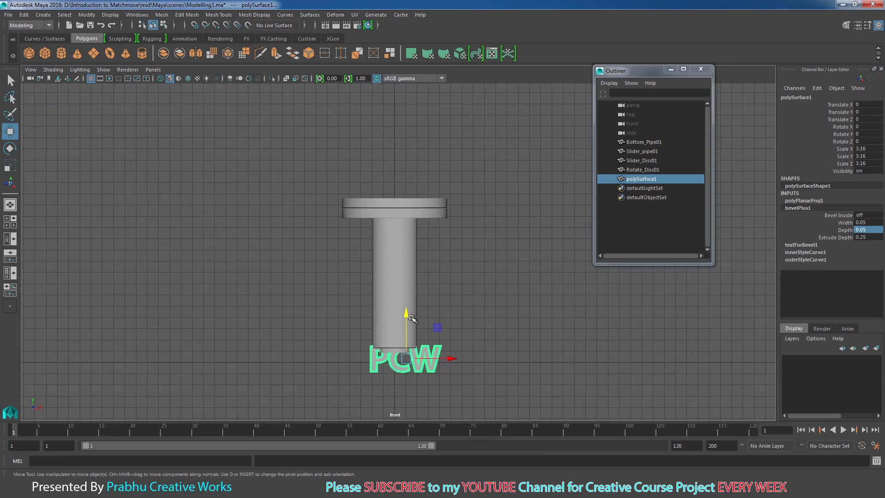
{"action": "left_click_drag", "start_coordinate": [411, 318], "coordinate": [411, 147]}
{"action": "scroll", "coordinate": [479, 234], "scroll_direction": "up", "scroll_amount": 3}
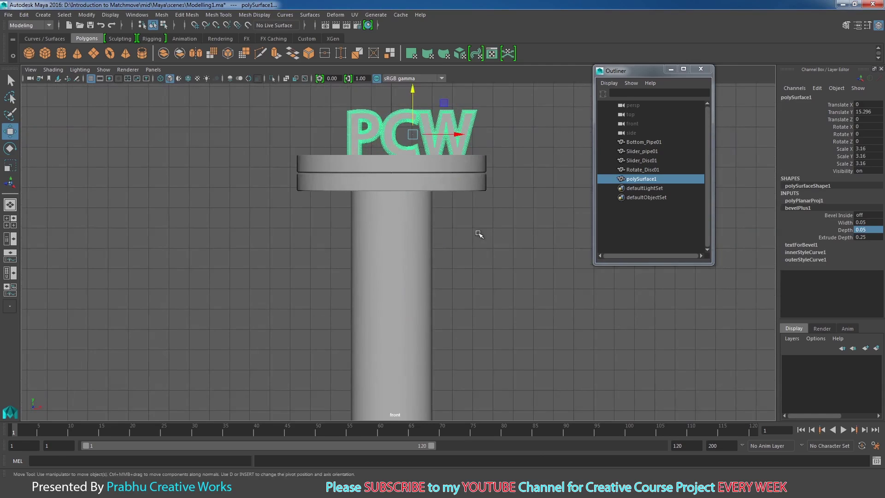
In wireframe, rest the text on the upper disc at about Y 15.5 and centre it at about X -1.02
{"action": "middle_click_drag", "start_coordinate": [479, 235], "coordinate": [498, 283], "text": "alt"}
{"action": "key", "text": "5"}
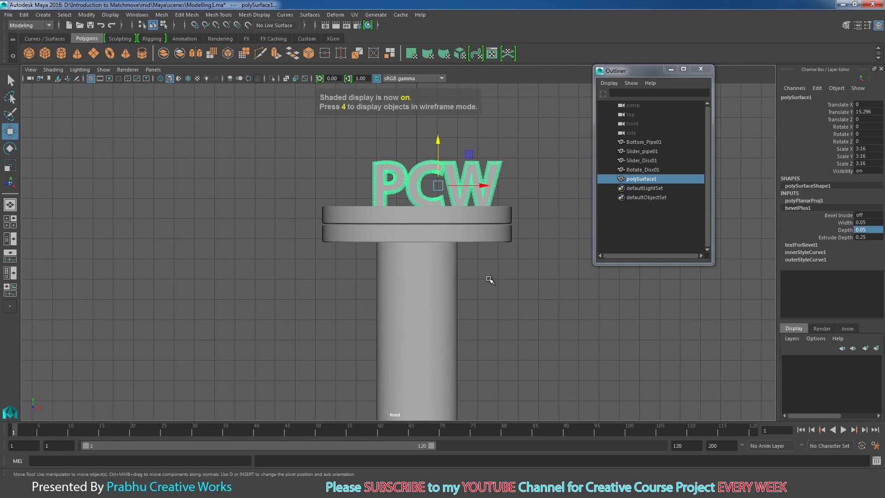
{"action": "key", "text": "4"}
{"action": "scroll", "coordinate": [490, 276], "scroll_direction": "up", "scroll_amount": 4}
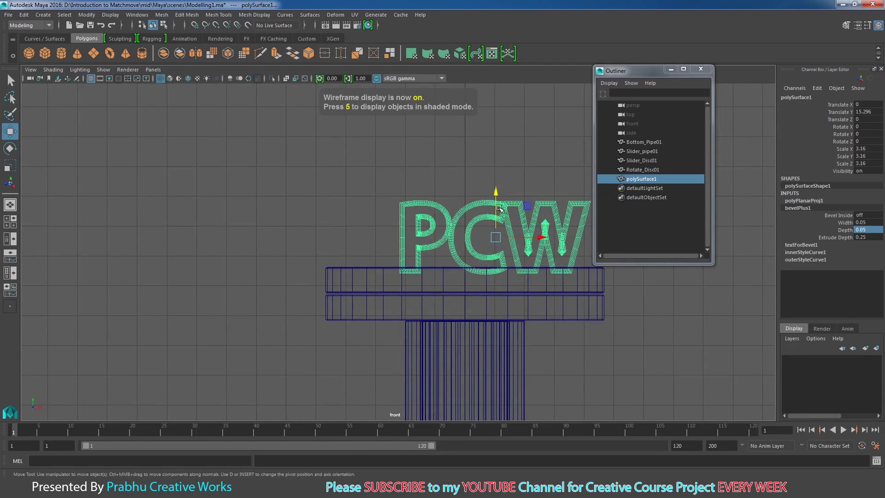
{"action": "left_click_drag", "start_coordinate": [499, 208], "coordinate": [496, 187]}
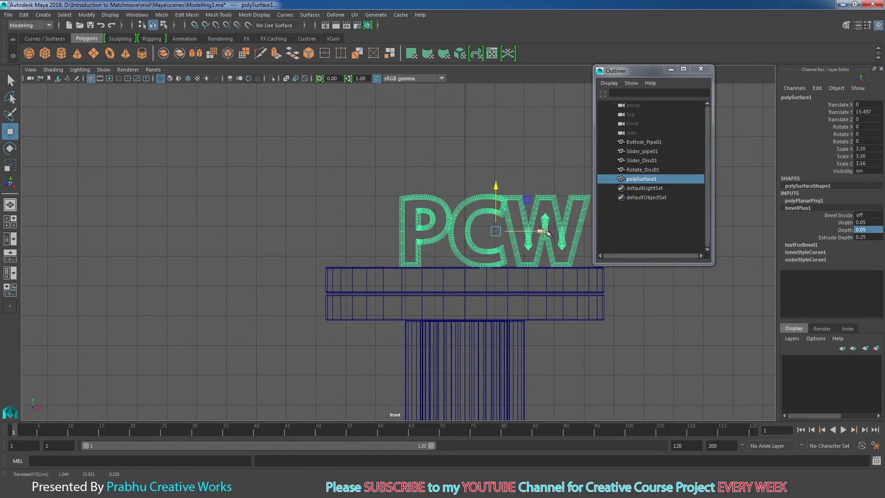
{"action": "left_click_drag", "start_coordinate": [545, 234], "coordinate": [515, 236]}
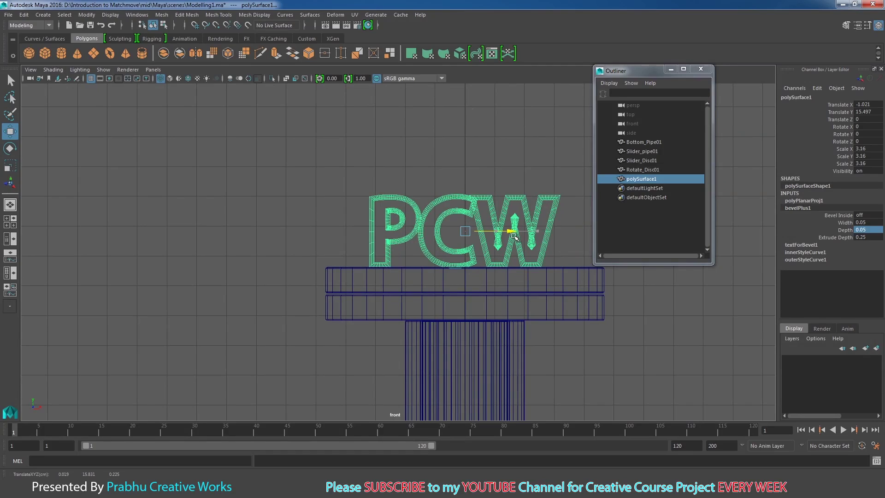
Return to the perspective view with shaded display and set the text's bevel width to 0.01
{"action": "key", "text": "space"}
{"action": "left_click_drag", "start_coordinate": [474, 256], "coordinate": [475, 274]}
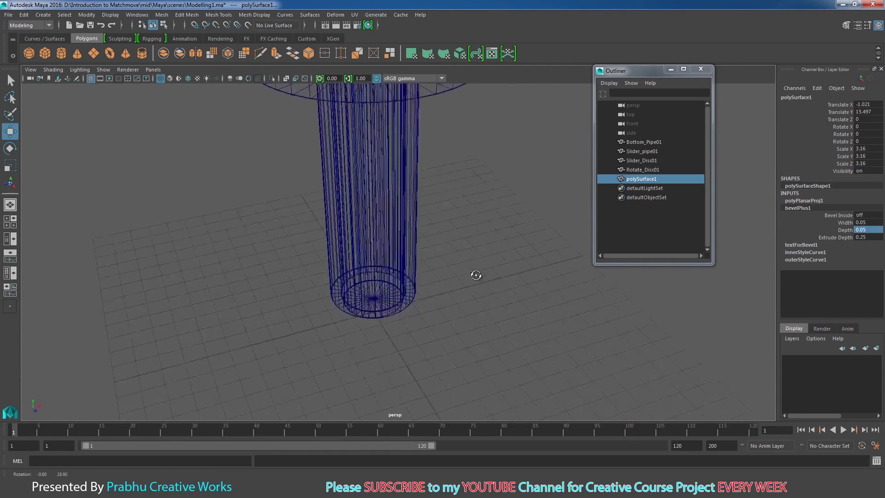
{"action": "right_click_drag", "start_coordinate": [475, 274], "coordinate": [570, 324], "text": "alt"}
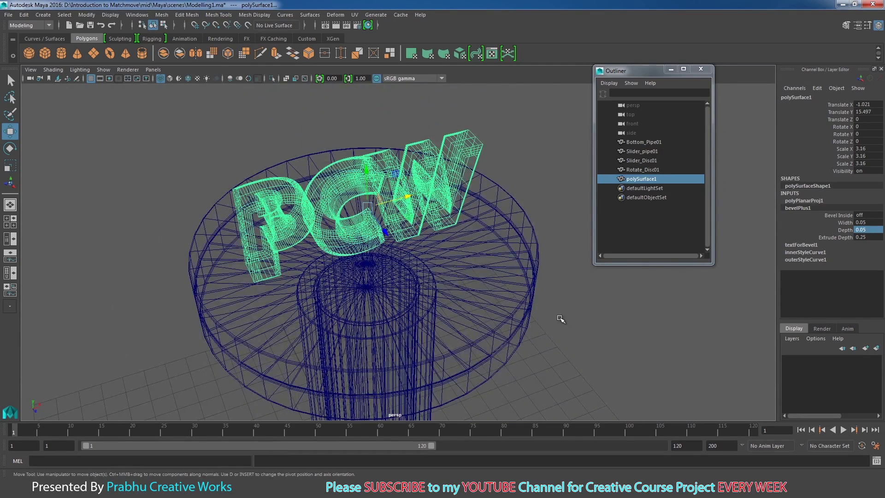
{"action": "key", "text": "5"}
{"action": "mouse_move", "coordinate": [555, 318]}
{"action": "left_mouse_down", "text": "alt"}
{"action": "mouse_move", "coordinate": [472, 245]}
{"action": "mouse_move", "coordinate": [517, 349]}
{"action": "mouse_move", "coordinate": [536, 341]}
{"action": "left_mouse_up", "text": "alt"}
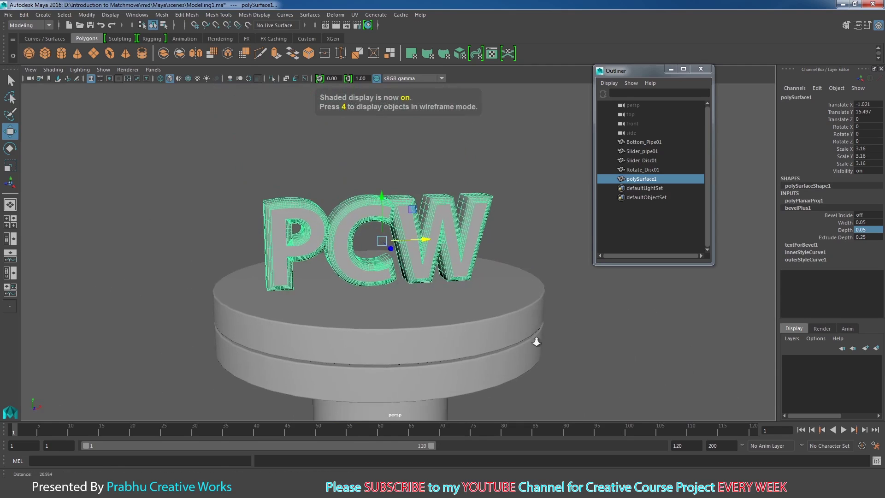
{"action": "right_click_drag", "start_coordinate": [536, 341], "coordinate": [591, 364], "text": "alt"}
{"action": "left_click_drag", "start_coordinate": [390, 202], "coordinate": [376, 196], "text": "alt"}
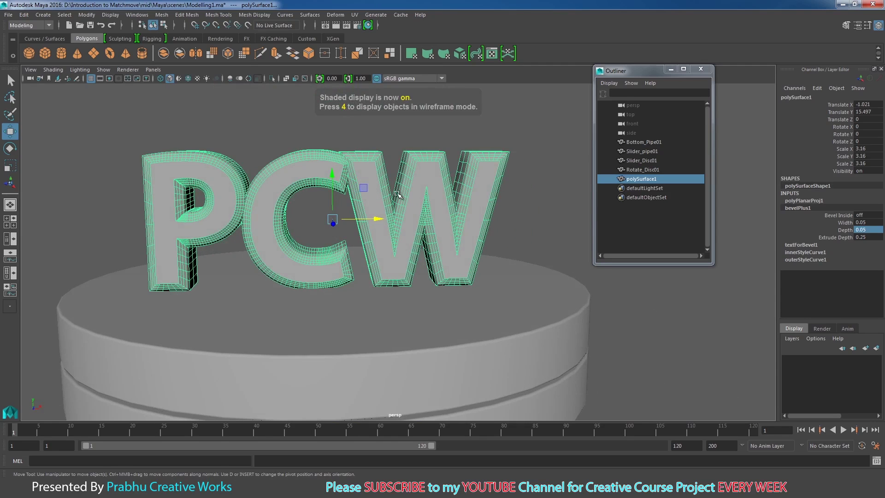
{"action": "double_click", "coordinate": [862, 222]}
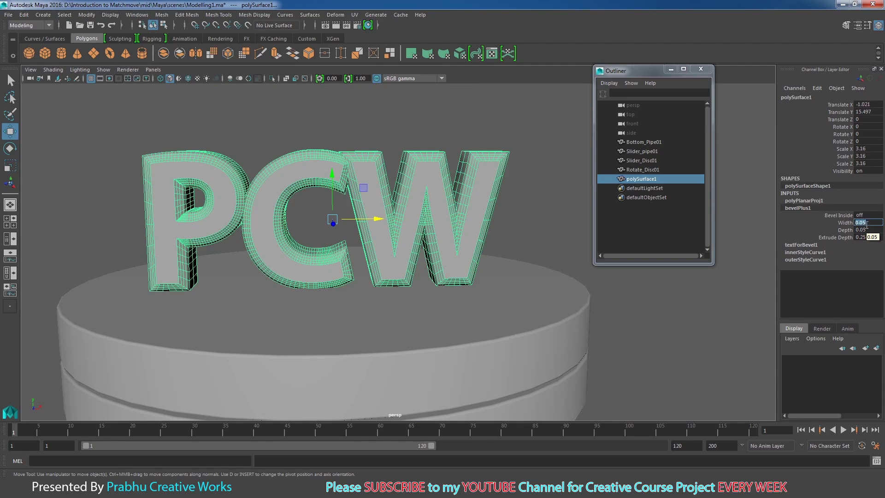
{"action": "left_click", "coordinate": [864, 222]}
{"action": "key", "text": "BackSpace"}
{"action": "type", "text": "1"}
{"action": "key", "text": "Return"}
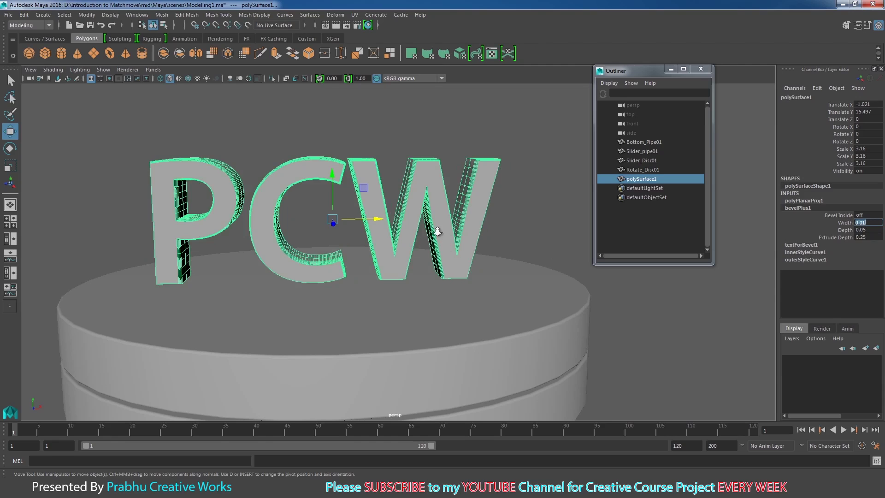
Try a bevel width of 0.02 on the PCW text, and set it back to 0.01
{"action": "scroll", "coordinate": [430, 223], "scroll_direction": "up", "scroll_amount": 2}
{"action": "left_click", "coordinate": [868, 222]}
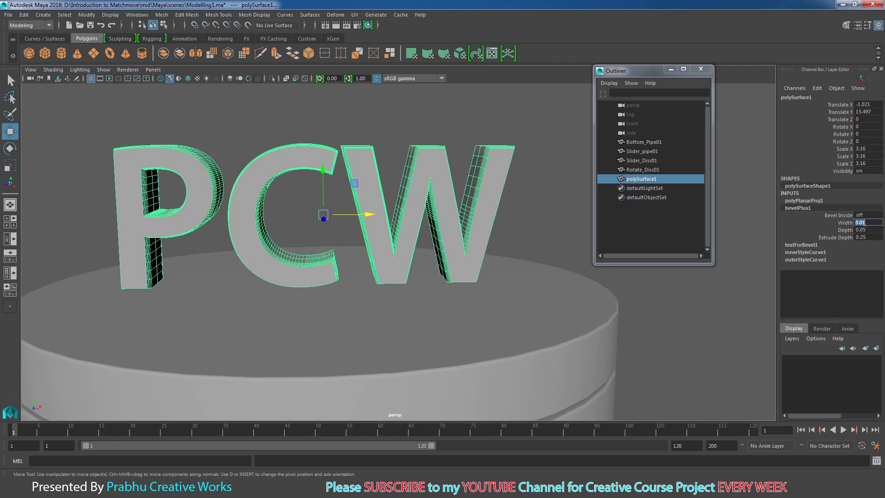
{"action": "key", "text": "Return"}
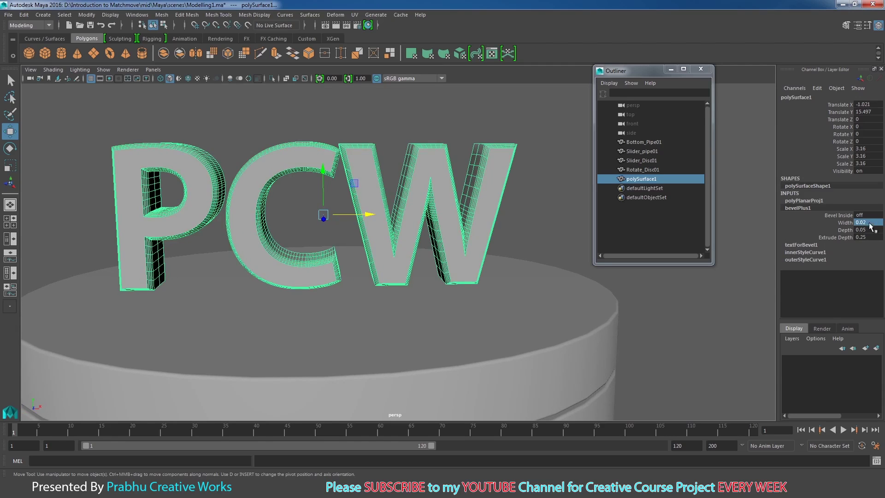
{"action": "left_click", "coordinate": [868, 223]}
{"action": "type", "text": "0.01"}
{"action": "key", "text": "Return"}
Check the text on the disc without its selection highlight, and scale it uniformly to about 3.94
{"action": "left_click", "coordinate": [306, 123]}
{"action": "right_click_drag", "start_coordinate": [399, 205], "coordinate": [278, 216], "text": "alt"}
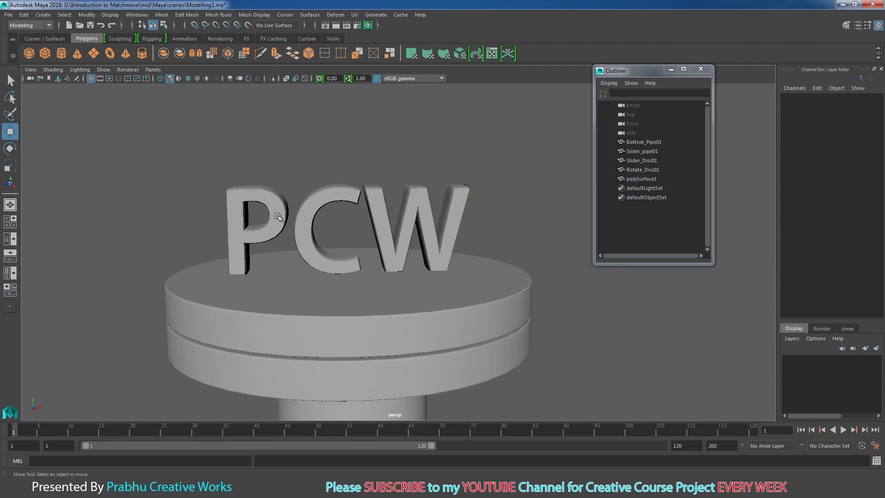
{"action": "mouse_move", "coordinate": [278, 216]}
{"action": "left_mouse_down", "text": "alt"}
{"action": "mouse_move", "coordinate": [347, 233]}
{"action": "mouse_move", "coordinate": [270, 221]}
{"action": "mouse_move", "coordinate": [158, 241]}
{"action": "mouse_move", "coordinate": [193, 289]}
{"action": "mouse_move", "coordinate": [249, 209]}
{"action": "mouse_move", "coordinate": [279, 230]}
{"action": "left_mouse_up", "text": "alt"}
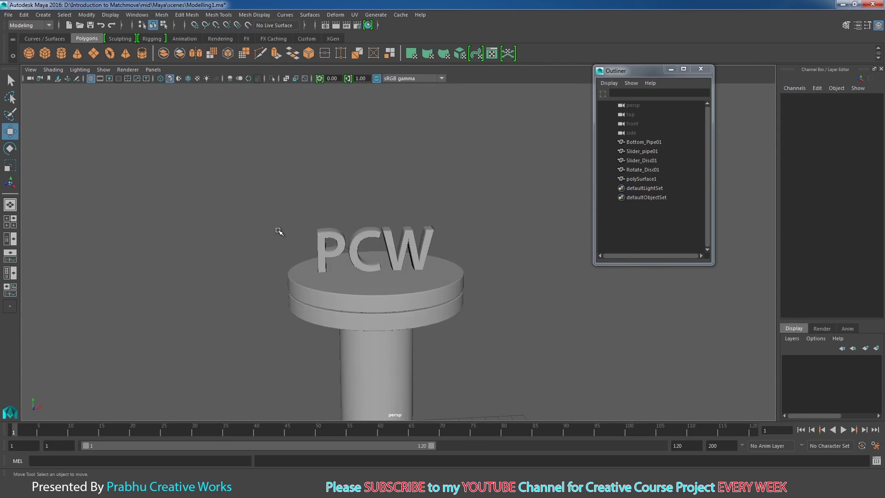
{"action": "left_click", "coordinate": [379, 237]}
{"action": "left_click_drag", "start_coordinate": [380, 237], "coordinate": [431, 205], "text": "alt"}
{"action": "key", "text": "r"}
{"action": "key", "text": "space"}
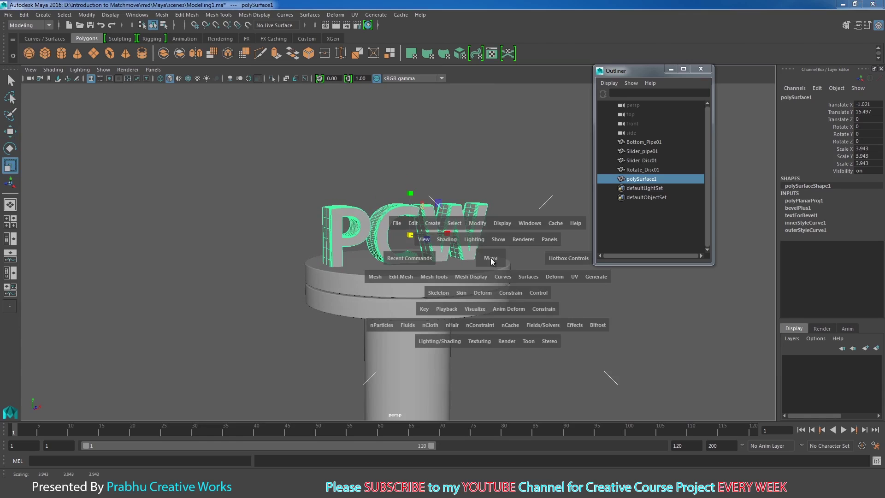
In the front wireframe view, centre the PCW text over the disc at about X -0.63 and raise it to about Y 15.67
{"action": "left_click_drag", "start_coordinate": [491, 261], "coordinate": [490, 277]}
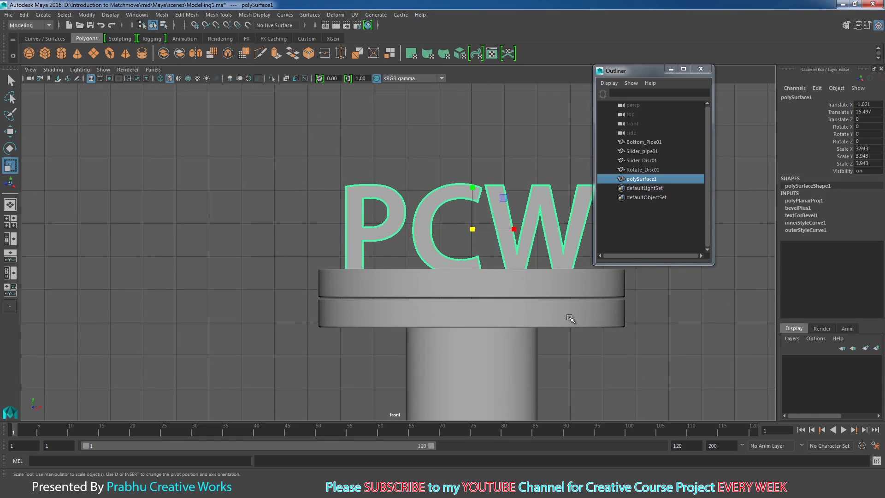
{"action": "key", "text": "4"}
{"action": "middle_click_drag", "start_coordinate": [563, 311], "coordinate": [502, 322], "text": "alt"}
{"action": "key", "text": "w"}
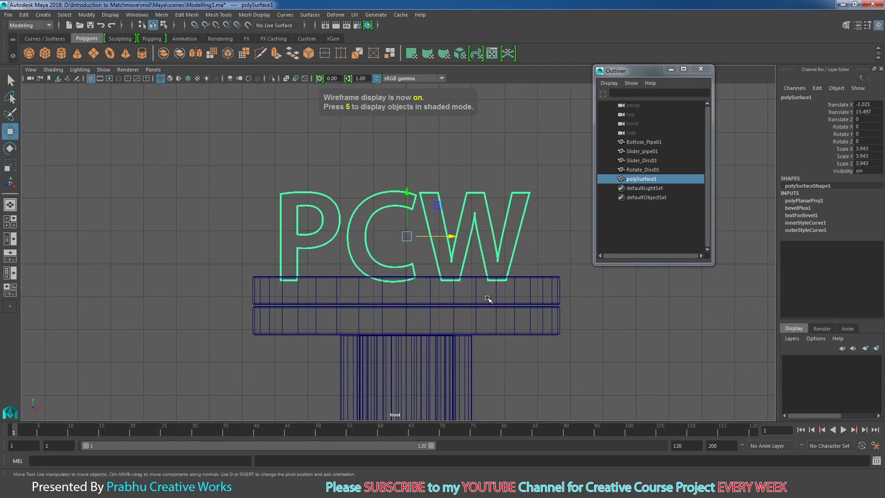
{"action": "left_click_drag", "start_coordinate": [454, 236], "coordinate": [465, 236]}
{"action": "left_click_drag", "start_coordinate": [420, 198], "coordinate": [423, 177]}
{"action": "scroll", "coordinate": [475, 244], "scroll_direction": "up", "scroll_amount": 2}
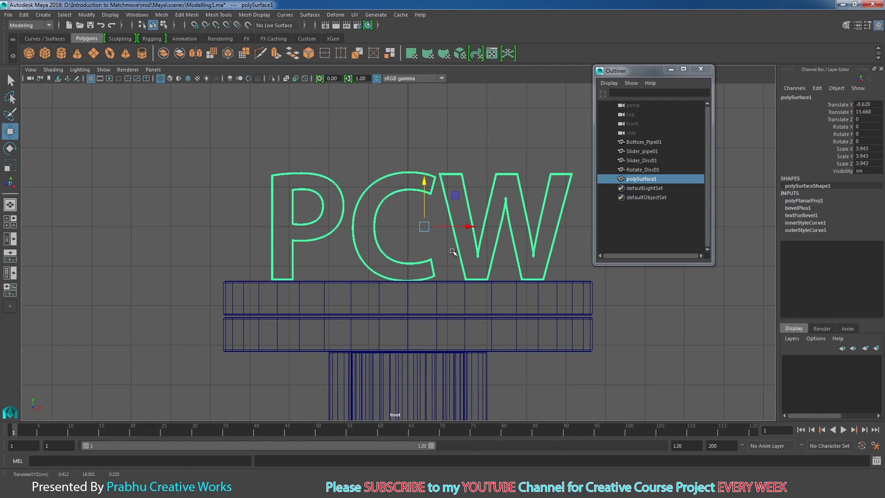
Return to the shaded perspective view and set the PCW text's bevel extrude depth to 0.15
{"action": "key", "text": "space"}
{"action": "left_click", "coordinate": [457, 260]}
{"action": "mouse_move", "coordinate": [456, 260]}
{"action": "left_mouse_down", "text": "alt"}
{"action": "mouse_move", "coordinate": [521, 277]}
{"action": "mouse_move", "coordinate": [579, 276]}
{"action": "mouse_move", "coordinate": [584, 311]}
{"action": "mouse_move", "coordinate": [573, 332]}
{"action": "mouse_move", "coordinate": [553, 300]}
{"action": "left_mouse_up", "text": "alt"}
{"action": "key", "text": "5"}
{"action": "left_click", "coordinate": [627, 349]}
{"action": "left_click", "coordinate": [488, 236]}
{"action": "left_click_drag", "start_coordinate": [488, 237], "coordinate": [440, 271], "text": "alt"}
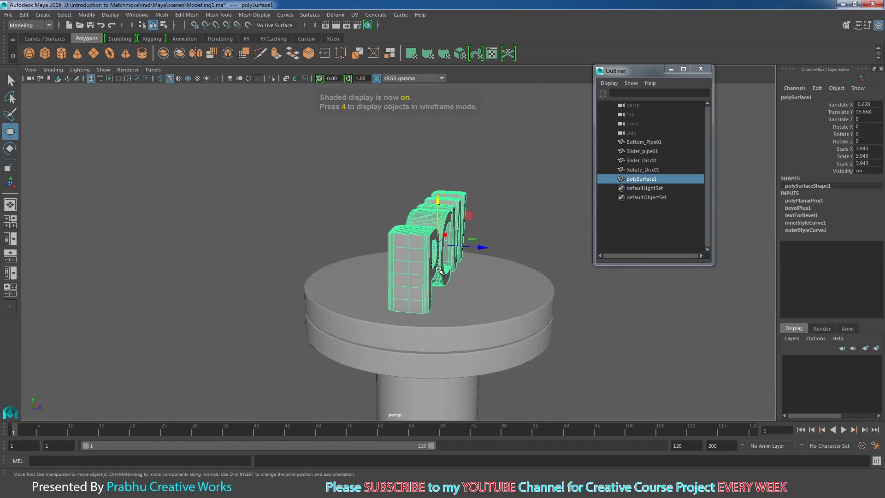
{"action": "left_click", "coordinate": [802, 208]}
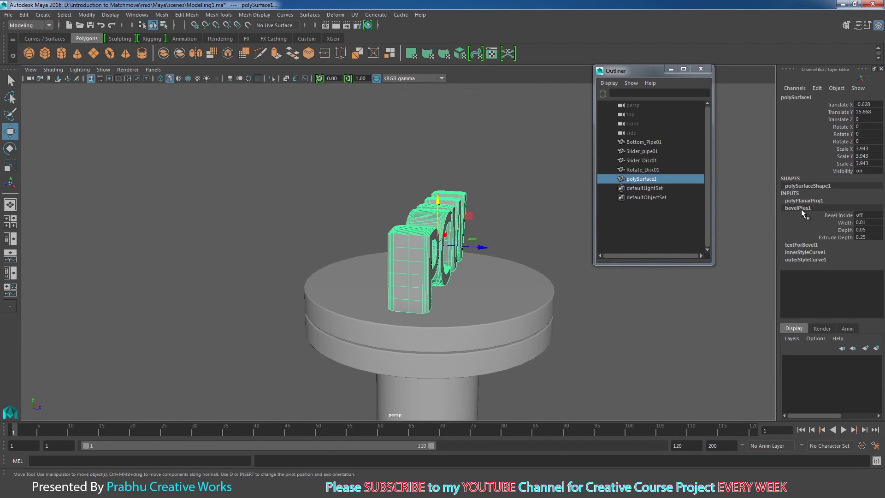
{"action": "double_click", "coordinate": [863, 237]}
{"action": "type", "text": "0.15"}
{"action": "key", "text": "Return"}
{"action": "left_click", "coordinate": [593, 307]}
{"action": "left_click_drag", "start_coordinate": [594, 316], "coordinate": [470, 232], "text": "alt"}
In the side wireframe view, centre the text across the disc at about Z 0.166
{"action": "left_click", "coordinate": [371, 212]}
{"action": "key", "text": "space"}
{"action": "middle_click_drag", "start_coordinate": [484, 189], "coordinate": [489, 369], "text": "alt"}
{"action": "right_click_drag", "start_coordinate": [489, 359], "coordinate": [359, 238], "text": "alt"}
{"action": "middle_click_drag", "start_coordinate": [400, 230], "coordinate": [422, 364], "text": "alt"}
{"action": "right_click_drag", "start_coordinate": [433, 364], "coordinate": [595, 341], "text": "alt"}
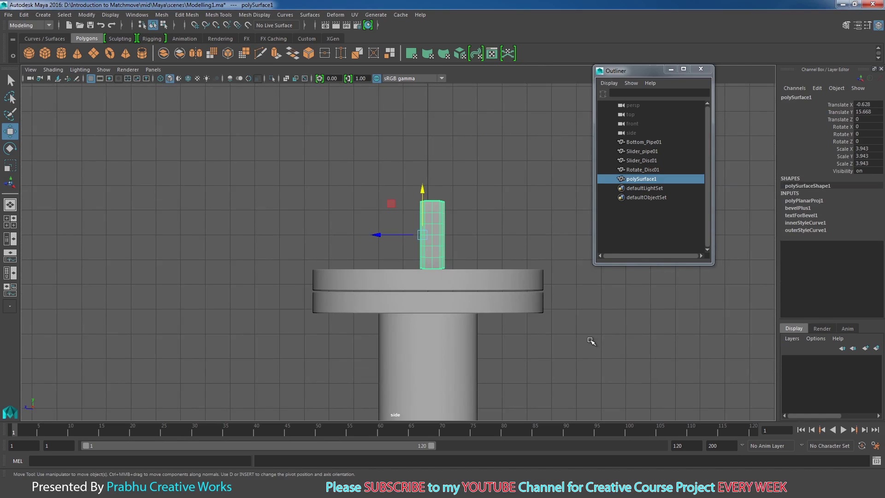
{"action": "key", "text": "4"}
{"action": "scroll", "coordinate": [578, 332], "scroll_direction": "up", "scroll_amount": 4}
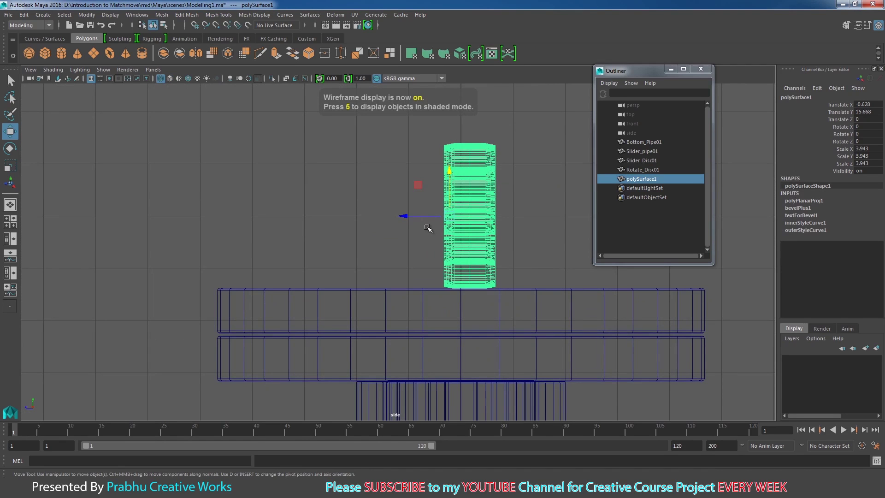
{"action": "left_click_drag", "start_coordinate": [414, 216], "coordinate": [405, 216]}
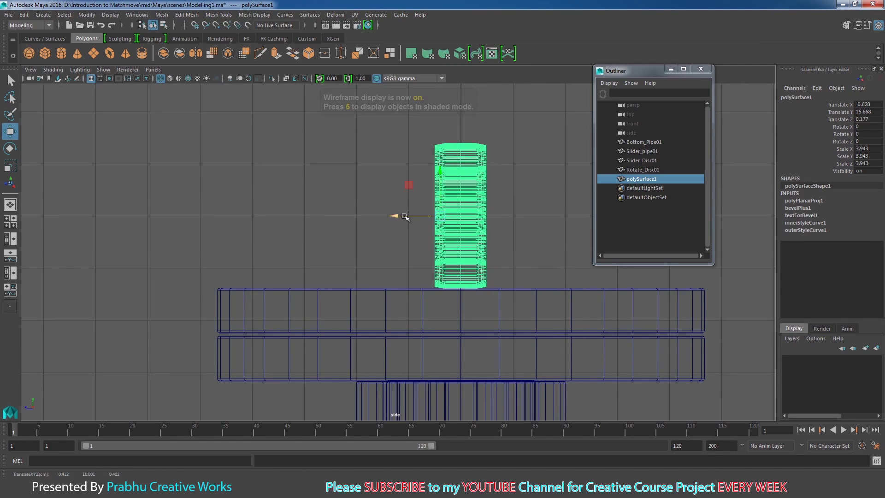
{"action": "scroll", "coordinate": [575, 321], "scroll_direction": "up", "scroll_amount": 5}
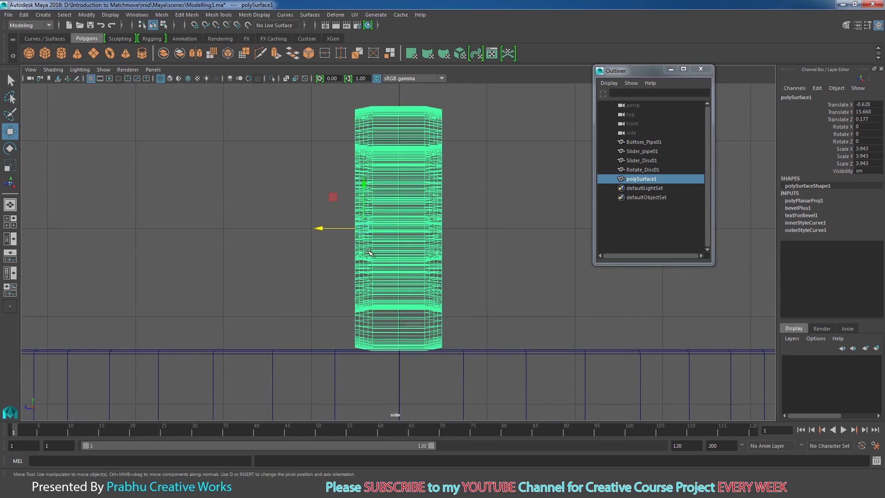
{"action": "left_click_drag", "start_coordinate": [318, 228], "coordinate": [318, 230]}
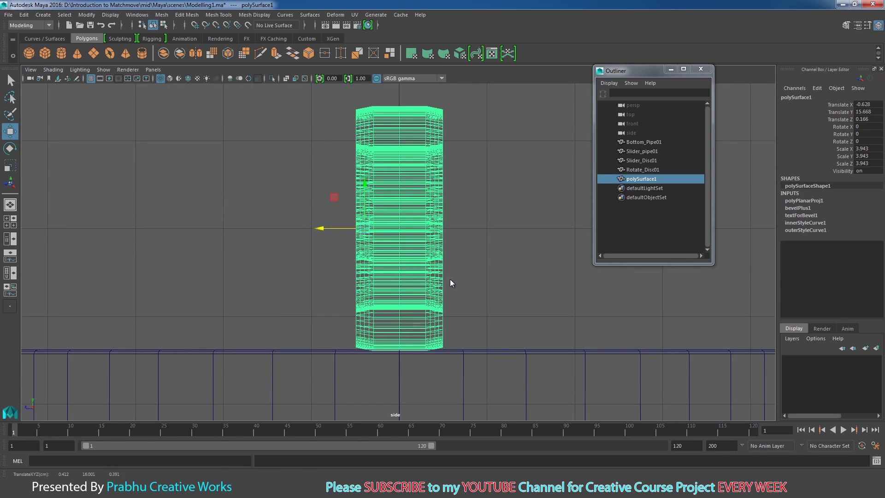
Examine the deselected text and the whole pipe assembly in the shaded perspective view
{"action": "key", "text": "space"}
{"action": "left_click_drag", "start_coordinate": [450, 280], "coordinate": [453, 248]}
{"action": "left_click_drag", "start_coordinate": [465, 276], "coordinate": [511, 286], "text": "alt"}
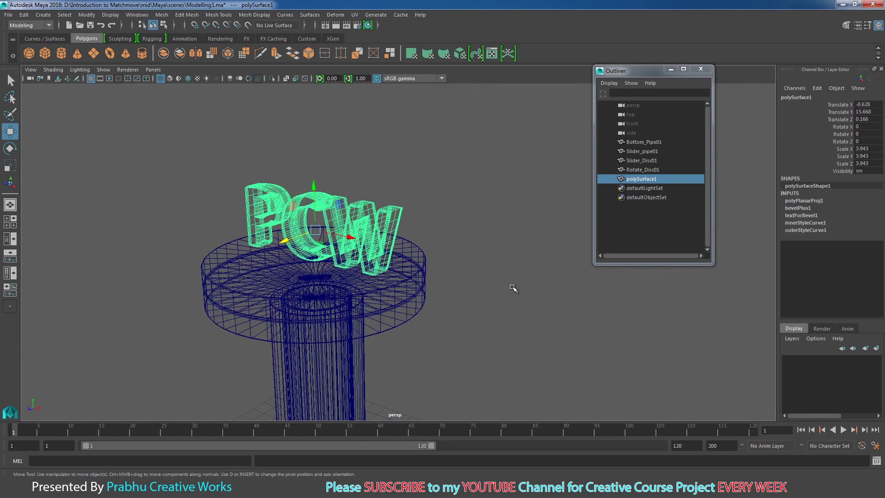
{"action": "key", "text": "5"}
{"action": "left_click", "coordinate": [515, 308]}
{"action": "right_click_drag", "start_coordinate": [544, 314], "coordinate": [343, 292], "text": "alt"}
{"action": "left_click_drag", "start_coordinate": [343, 293], "coordinate": [438, 302], "text": "alt"}
{"action": "middle_click_drag", "start_coordinate": [438, 302], "coordinate": [459, 249], "text": "alt"}
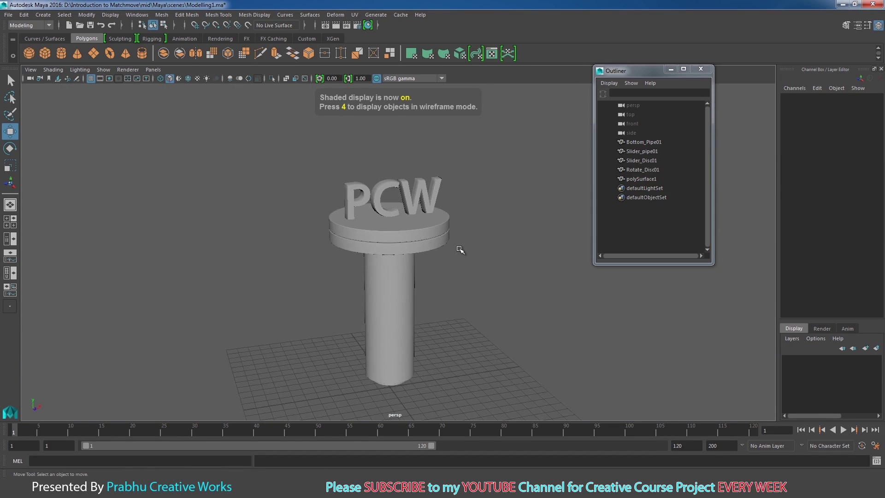
{"action": "right_click_drag", "start_coordinate": [459, 248], "coordinate": [517, 300], "text": "alt"}
{"action": "middle_click_drag", "start_coordinate": [518, 300], "coordinate": [542, 314], "text": "alt"}
{"action": "right_click_drag", "start_coordinate": [532, 332], "coordinate": [501, 283], "text": "alt"}
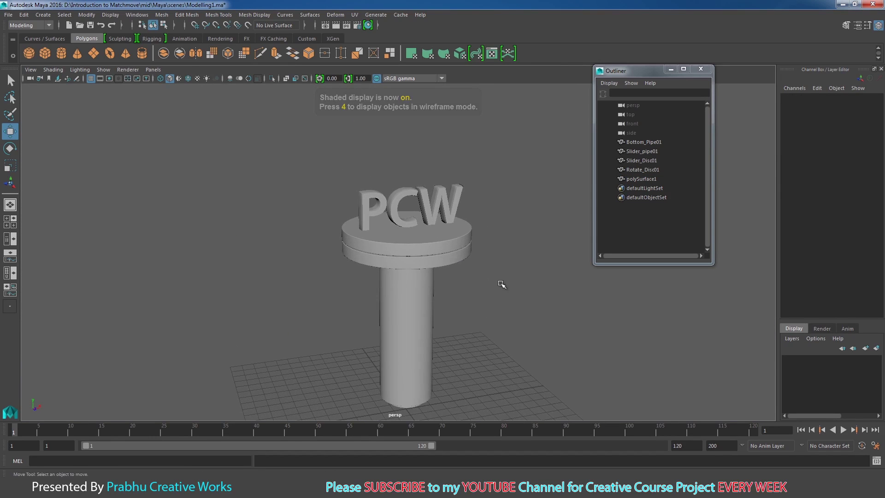
Delete the construction history of the PCW text object polySurface1
{"action": "left_click", "coordinate": [649, 179]}
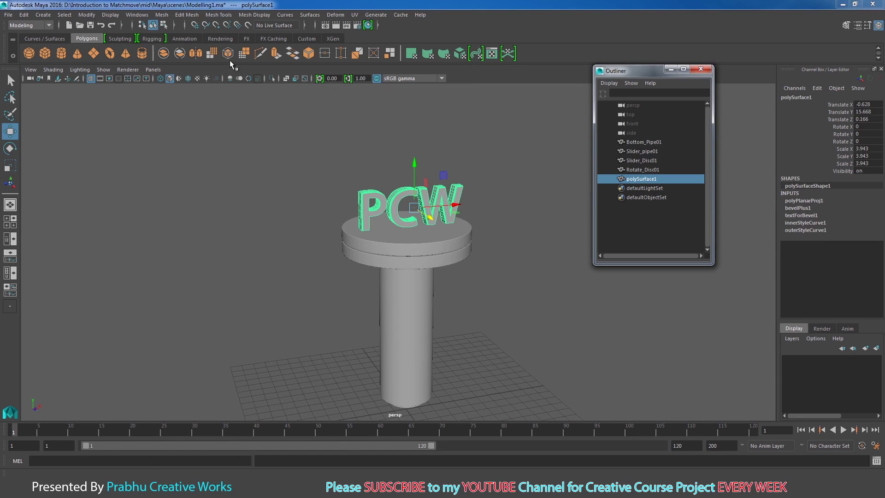
{"action": "left_click", "coordinate": [27, 16]}
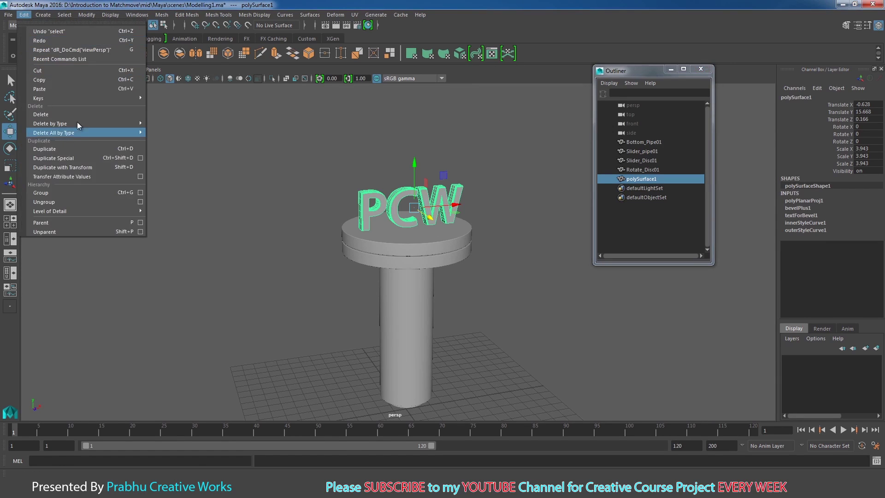
{"action": "mouse_move", "coordinate": [78, 124]}
{"action": "left_click", "coordinate": [204, 132]}
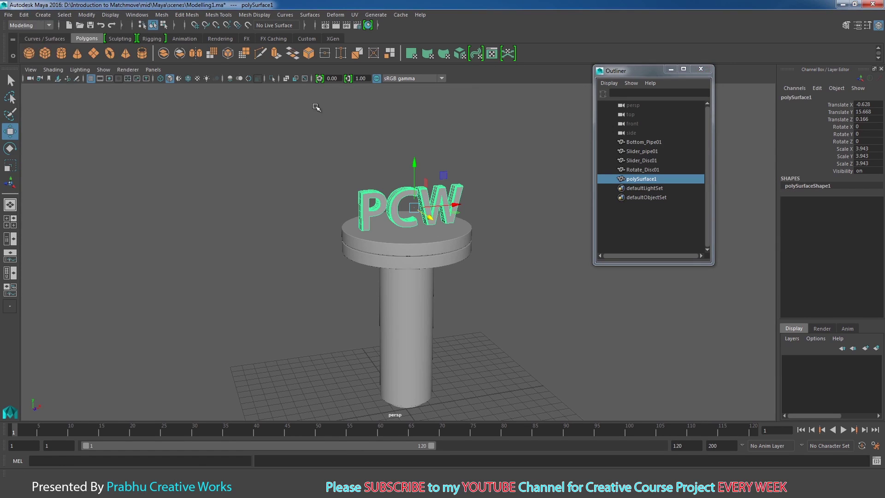
Freeze the transformations of the PCW text object
{"action": "left_click", "coordinate": [87, 15]}
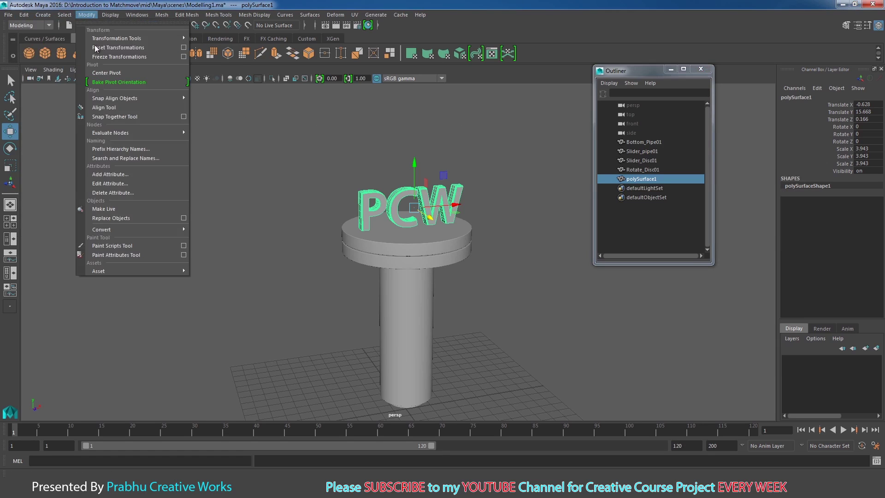
{"action": "left_click", "coordinate": [118, 57]}
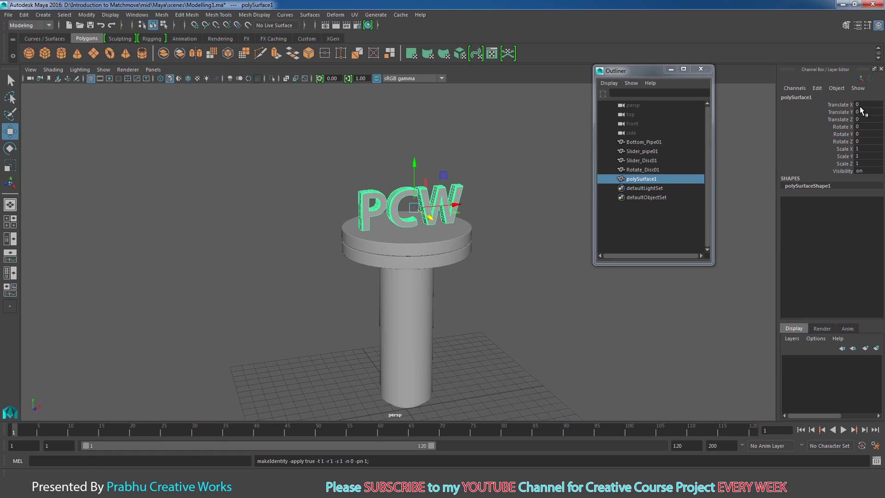
{"action": "right_click_drag", "start_coordinate": [484, 258], "coordinate": [546, 284], "text": "alt"}
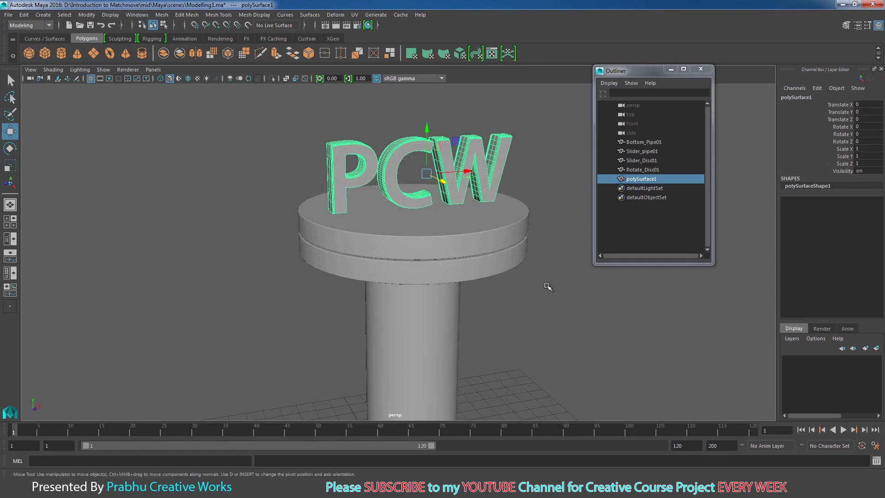
{"action": "left_click_drag", "start_coordinate": [519, 271], "coordinate": [547, 278], "text": "alt"}
{"action": "middle_click_drag", "start_coordinate": [533, 241], "coordinate": [512, 248], "text": "alt"}
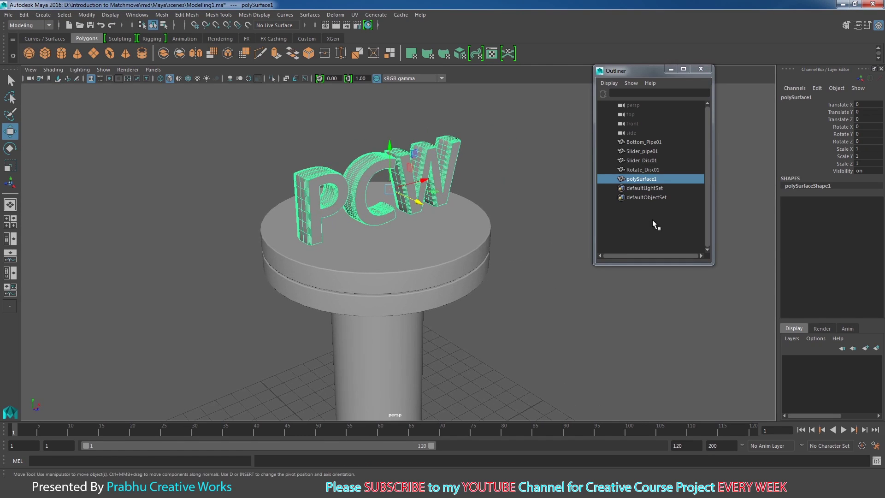
Rename the text object polySurface1 as Rotate_Text01
{"action": "double_click", "coordinate": [642, 179]}
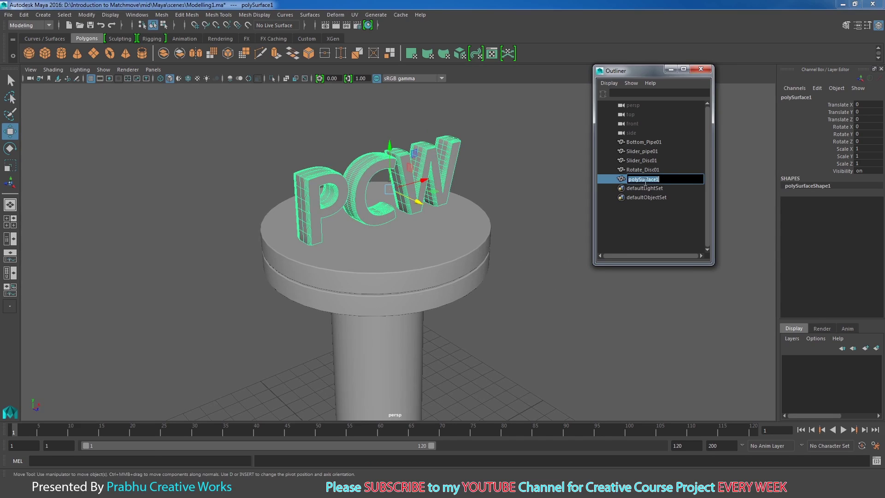
{"action": "type", "text": "Rotate_Text01"}
{"action": "key", "text": "Return"}
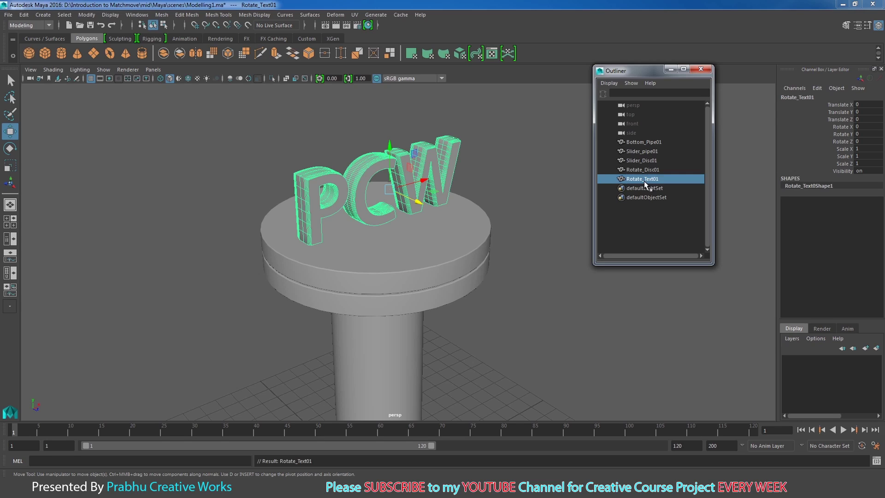
Select Rotate_Disc01 and Rotate_Text01 together and group them
{"action": "scroll", "coordinate": [368, 181], "scroll_direction": "down", "scroll_amount": 3}
{"action": "scroll", "coordinate": [464, 243], "scroll_direction": "up", "scroll_amount": 3}
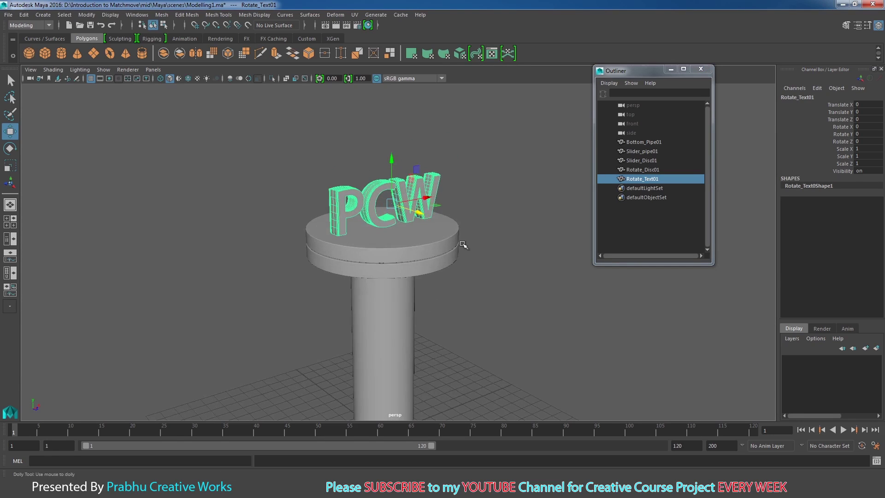
{"action": "left_click", "coordinate": [647, 170]}
{"action": "left_click", "coordinate": [650, 179]}
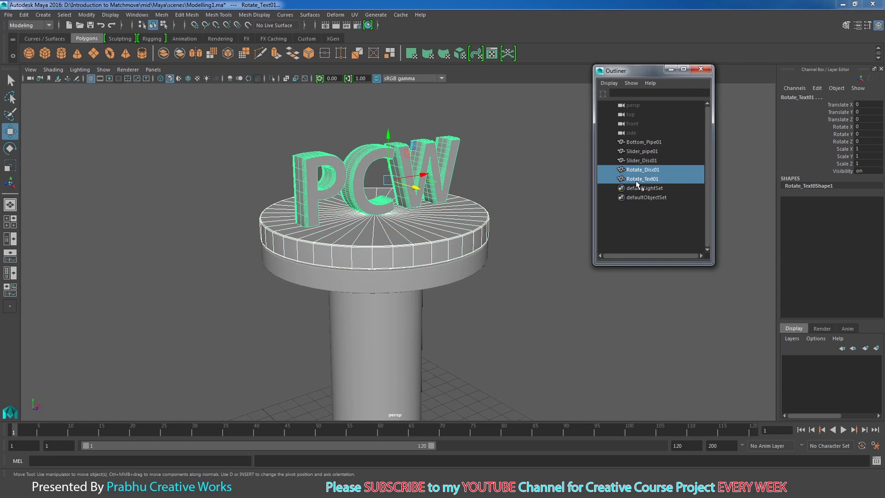
{"action": "left_click", "coordinate": [640, 171]}
{"action": "left_click", "coordinate": [637, 179], "text": "ctrl"}
{"action": "left_click", "coordinate": [645, 179], "text": "ctrl"}
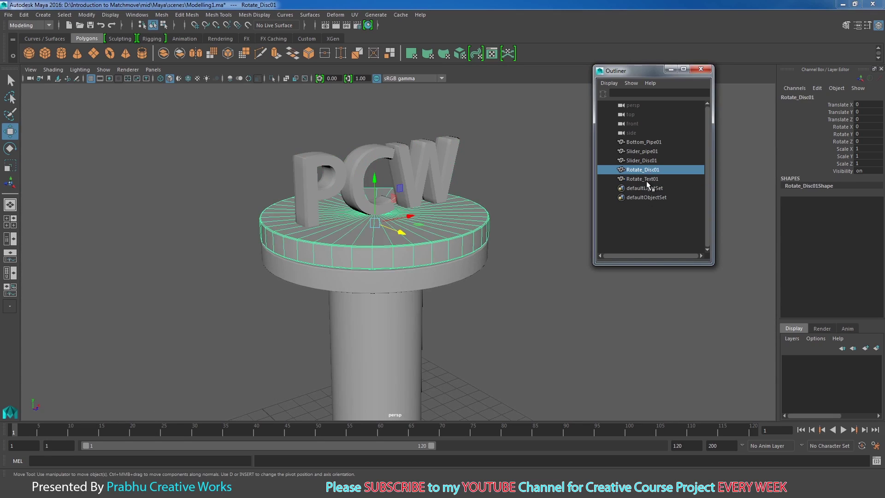
{"action": "left_click", "coordinate": [646, 180], "text": "ctrl"}
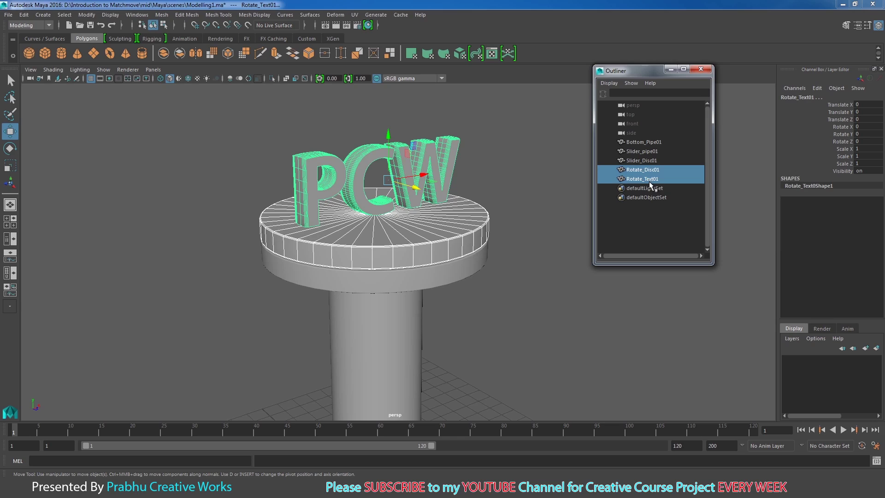
{"action": "key", "text": "ctrl+g"}
Move the new group's pivot from the grid origin to the centre of the disc and text
{"action": "left_click_drag", "start_coordinate": [484, 207], "coordinate": [470, 207], "text": "alt"}
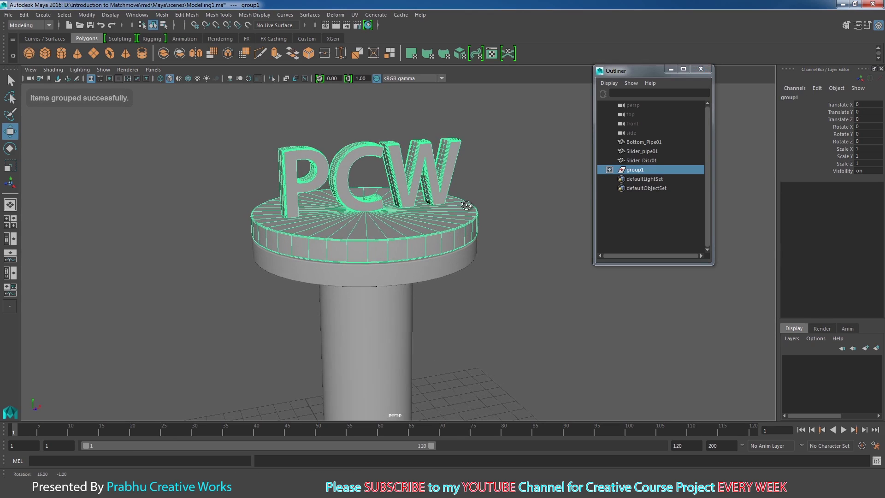
{"action": "right_click_drag", "start_coordinate": [522, 214], "coordinate": [338, 258], "text": "alt"}
{"action": "middle_click_drag", "start_coordinate": [359, 302], "coordinate": [368, 263], "text": "alt"}
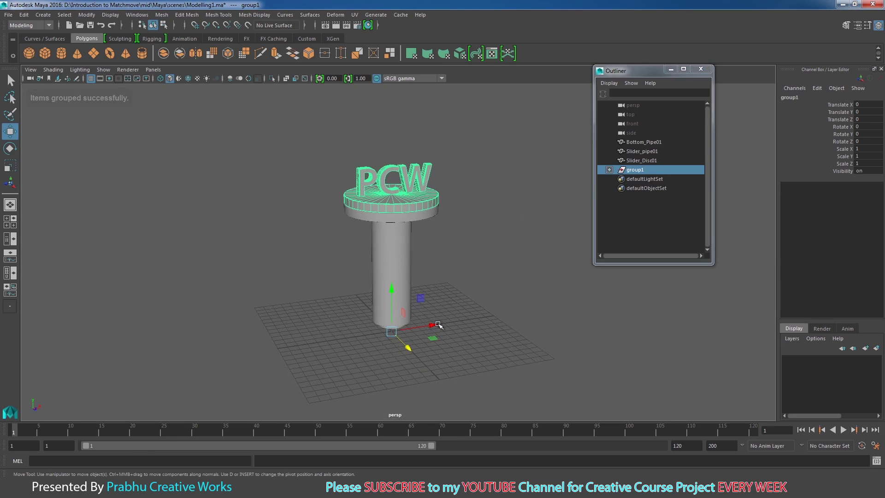
{"action": "left_click_drag", "start_coordinate": [409, 310], "coordinate": [450, 295], "text": "alt"}
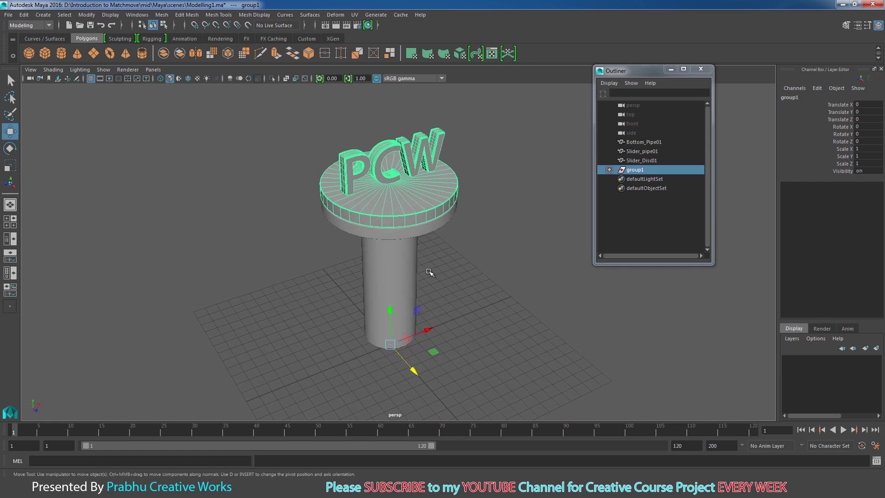
{"action": "left_click", "coordinate": [87, 15]}
{"action": "left_click", "coordinate": [116, 74]}
{"action": "left_click_drag", "start_coordinate": [318, 180], "coordinate": [340, 138], "text": "alt"}
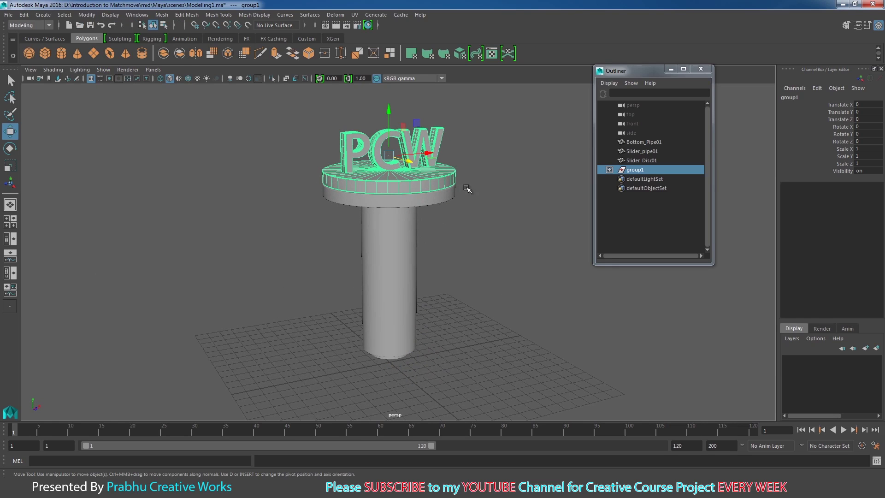
Try rotating the group about Y to roughly -70.6 degrees, and undo the rotation
{"action": "key", "text": "e"}
{"action": "left_click_drag", "start_coordinate": [382, 167], "coordinate": [324, 170]}
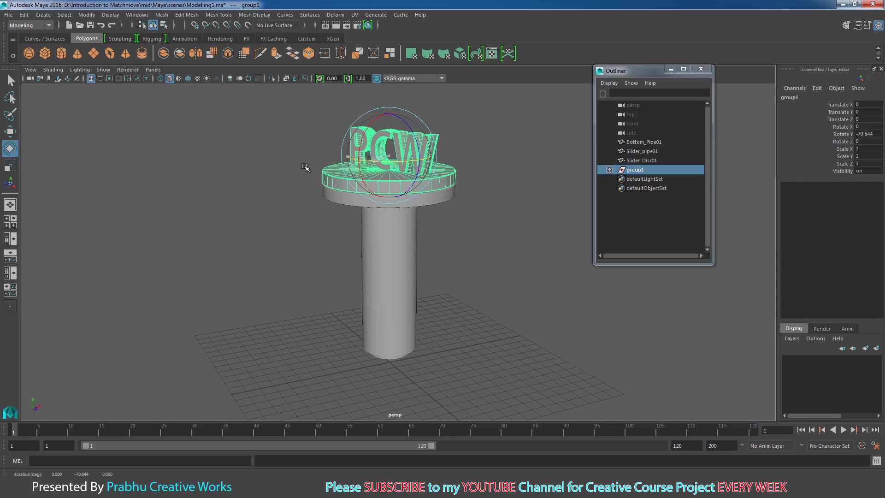
{"action": "key", "text": "ctrl+z"}
{"action": "left_click_drag", "start_coordinate": [516, 239], "coordinate": [518, 254], "text": "alt"}
Expand the group to check its Rotate_Disc01 and Rotate_Text01 members one by one, and collapse it again
{"action": "left_click", "coordinate": [609, 170]}
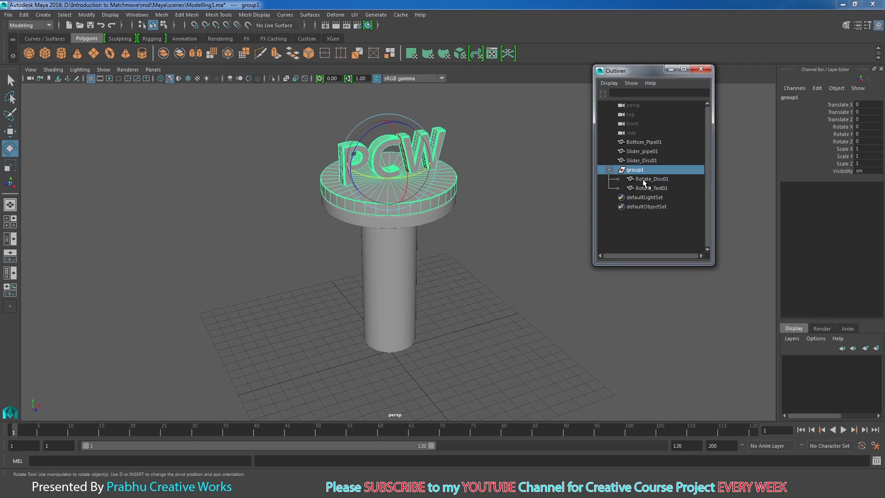
{"action": "left_click", "coordinate": [647, 180]}
{"action": "left_click", "coordinate": [649, 188]}
{"action": "left_click", "coordinate": [653, 180]}
{"action": "left_click", "coordinate": [650, 188]}
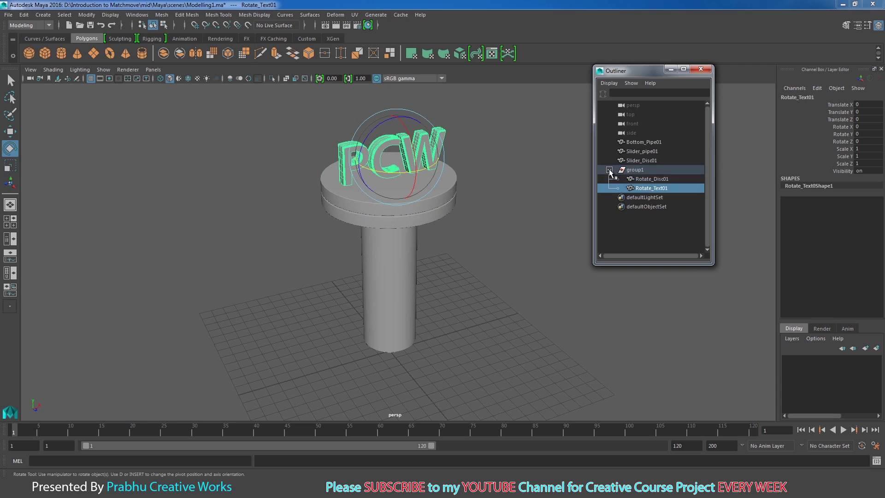
{"action": "left_click", "coordinate": [609, 170]}
Select the group containing the disc and text, and open its name for editing
{"action": "left_click", "coordinate": [635, 170]}
{"action": "double_click", "coordinate": [635, 170]}
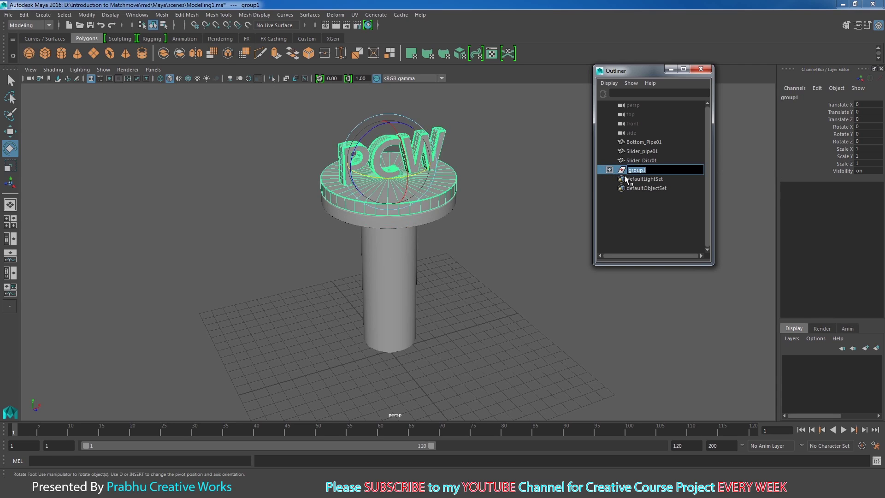
{"action": "key", "text": "Return"}
{"action": "key", "text": "f"}
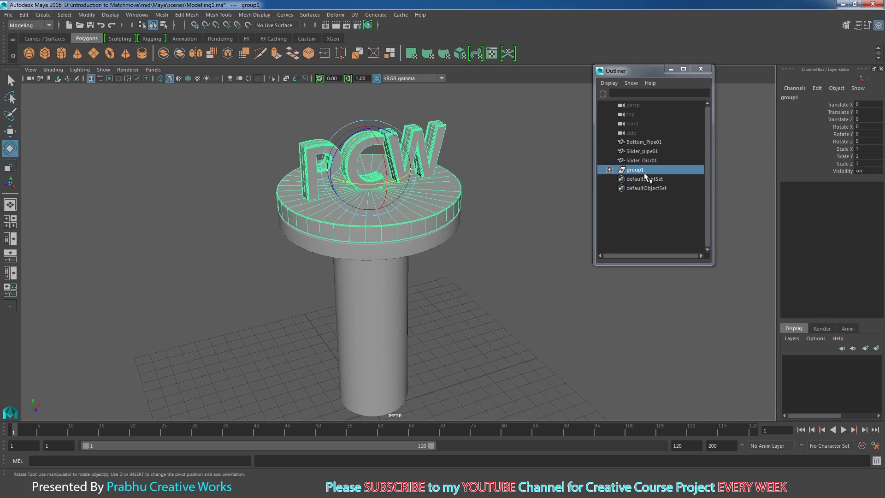
Rename the group holding the rotating disc and text to Rotate_grp01
{"action": "double_click", "coordinate": [644, 173]}
{"action": "type", "text": "rotate"}
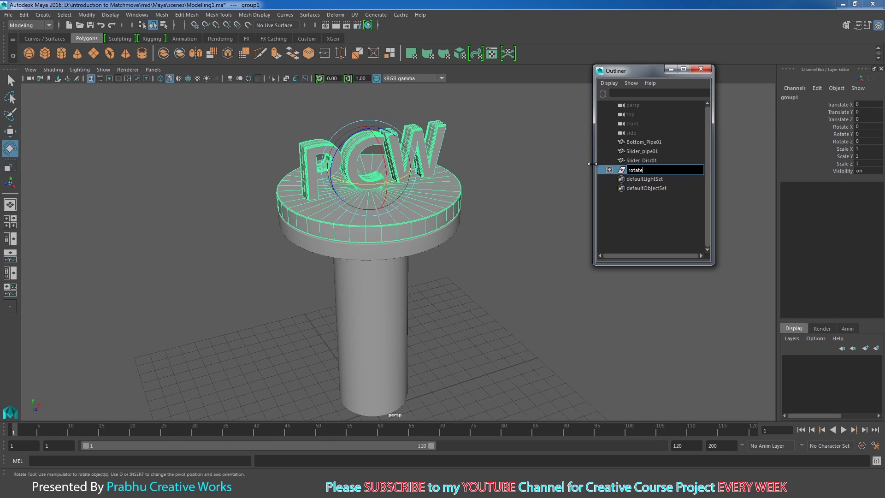
{"action": "key", "text": "BackSpace"}
{"action": "key", "text": "BackSpace"}
{"action": "key", "text": "BackSpace"}
{"action": "key", "text": "BackSpace"}
{"action": "key", "text": "BackSpace"}
{"action": "key", "text": "BackSpace"}
{"action": "key", "text": "Return"}
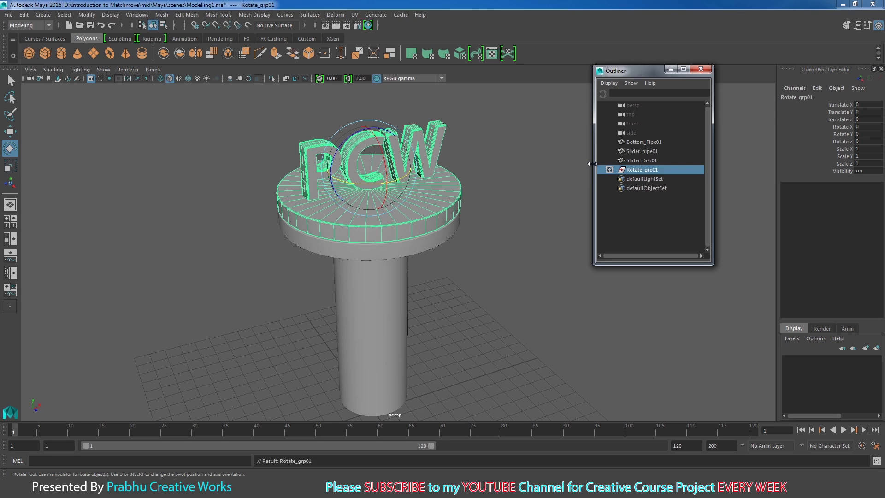
{"action": "left_click_drag", "start_coordinate": [550, 190], "coordinate": [595, 184], "text": "alt"}
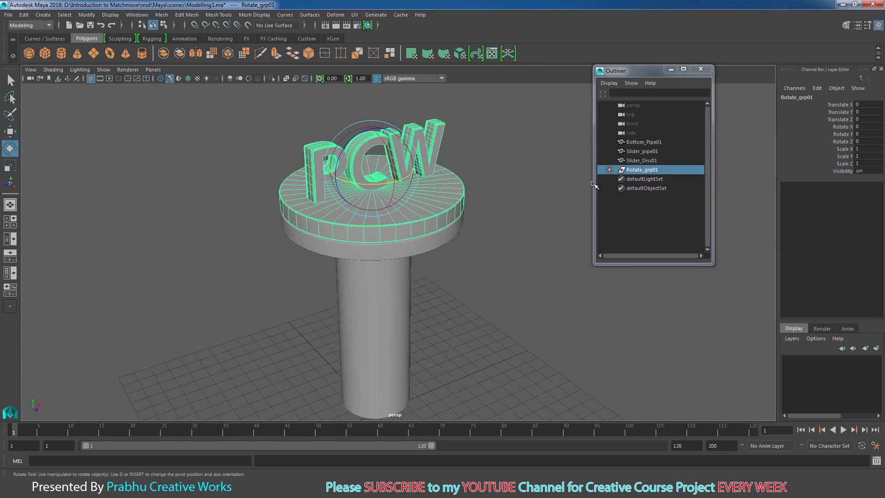
Check which parts of the model are Bottom_Pipe01 and Slider_pipe01 by selecting them in turn
{"action": "left_click", "coordinate": [643, 142]}
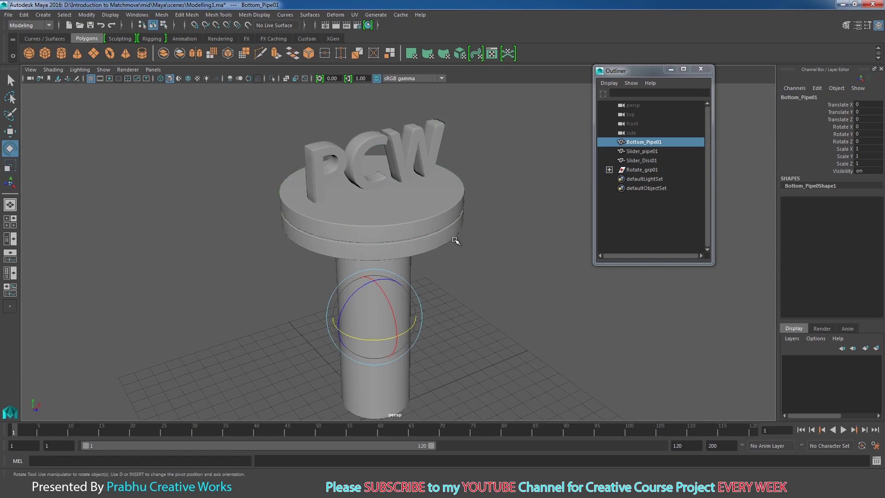
{"action": "left_click", "coordinate": [643, 151]}
{"action": "left_click_drag", "start_coordinate": [521, 223], "coordinate": [517, 202], "text": "alt"}
{"action": "left_click", "coordinate": [374, 406]}
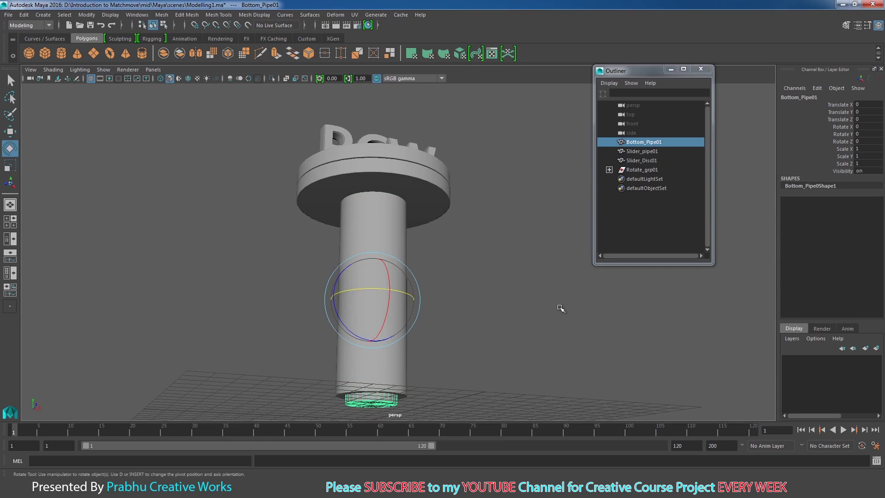
Group Slider_pipe01, Slider_Disc01 and Rotate_grp01 together
{"action": "left_click", "coordinate": [638, 152]}
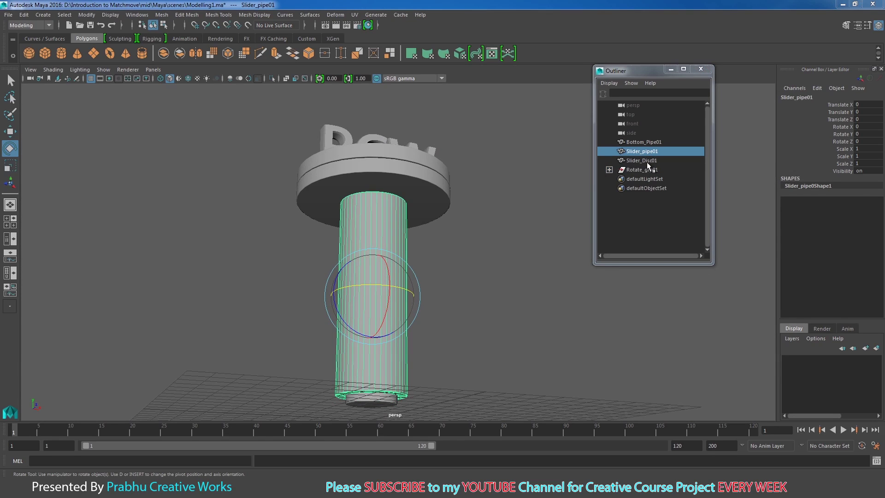
{"action": "left_click", "coordinate": [646, 161], "text": "ctrl"}
{"action": "left_click_drag", "start_coordinate": [513, 193], "coordinate": [502, 223], "text": "alt"}
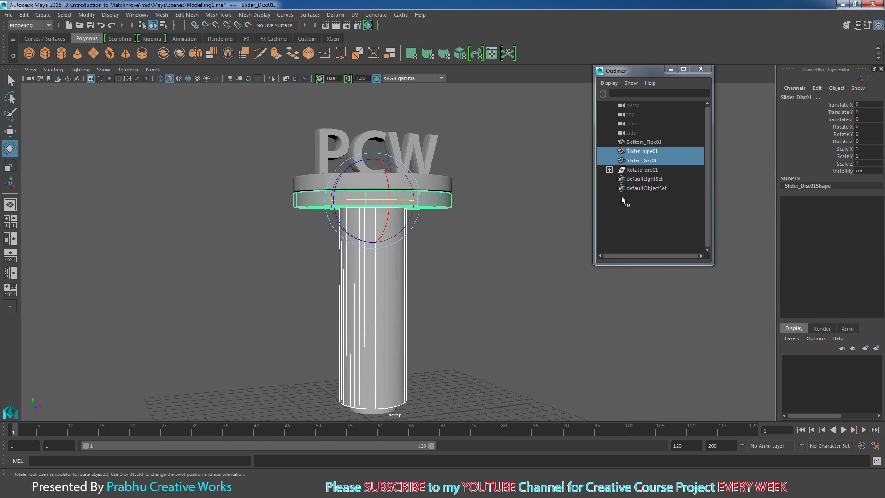
{"action": "left_click", "coordinate": [644, 169], "text": "ctrl"}
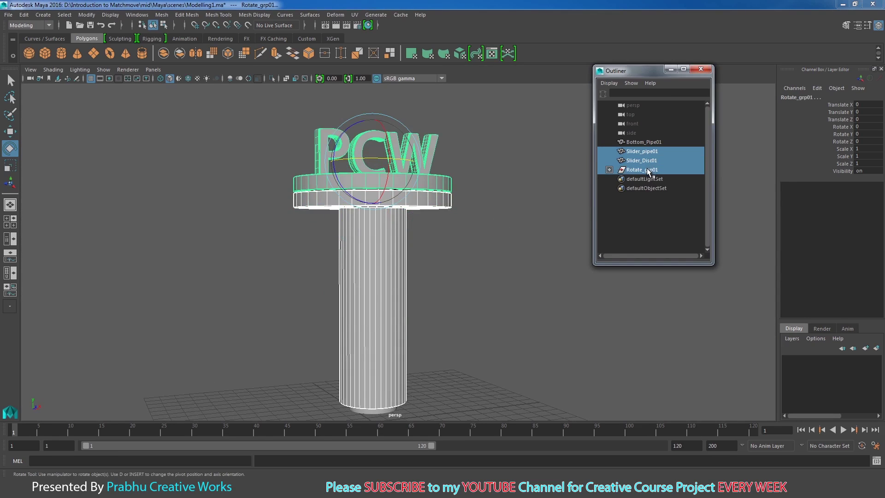
{"action": "key", "text": "ctrl+g"}
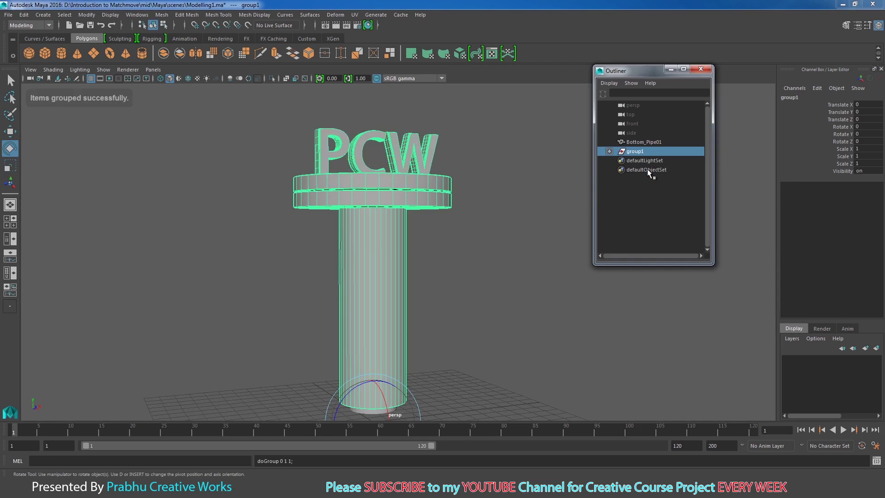
{"action": "key", "text": "space"}
{"action": "left_click_drag", "start_coordinate": [560, 199], "coordinate": [559, 221], "text": "alt"}
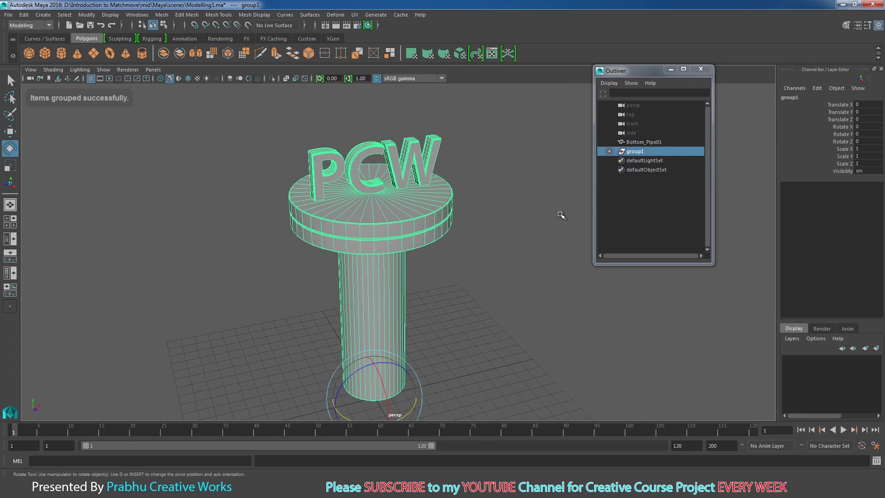
Rename the new group containing the slider parts to Slider_Grp01
{"action": "double_click", "coordinate": [637, 151]}
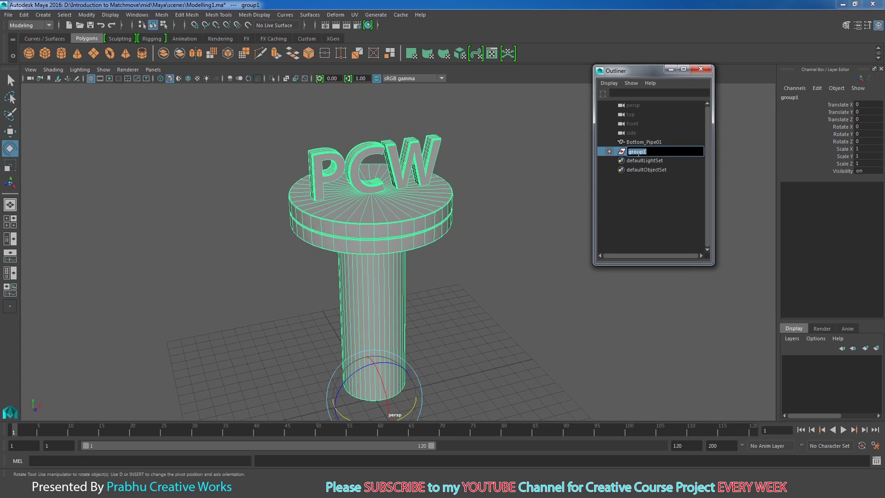
{"action": "type", "text": "s"}
{"action": "type", "text": "lider_Grp01"}
{"action": "key", "text": "Return"}
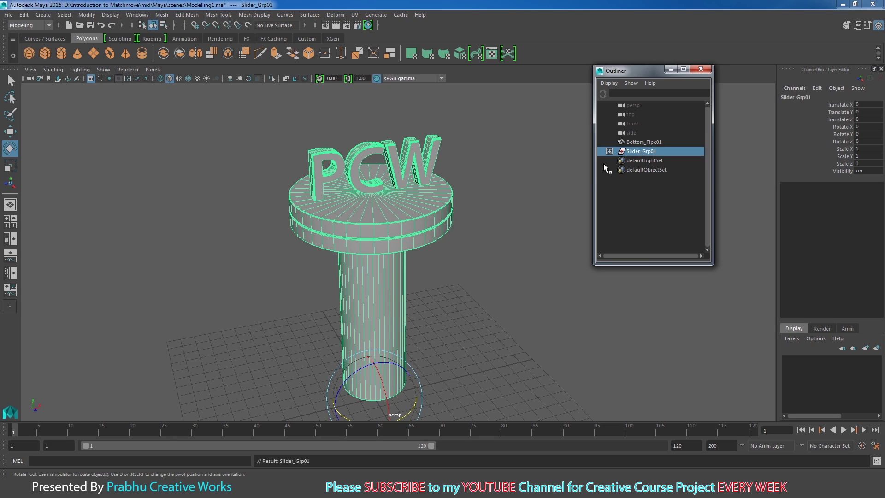
Try raising Slider_Grp01 about 9.9 units along Y, and reset its Translate Y to 0
{"action": "left_click_drag", "start_coordinate": [477, 283], "coordinate": [496, 274], "text": "alt"}
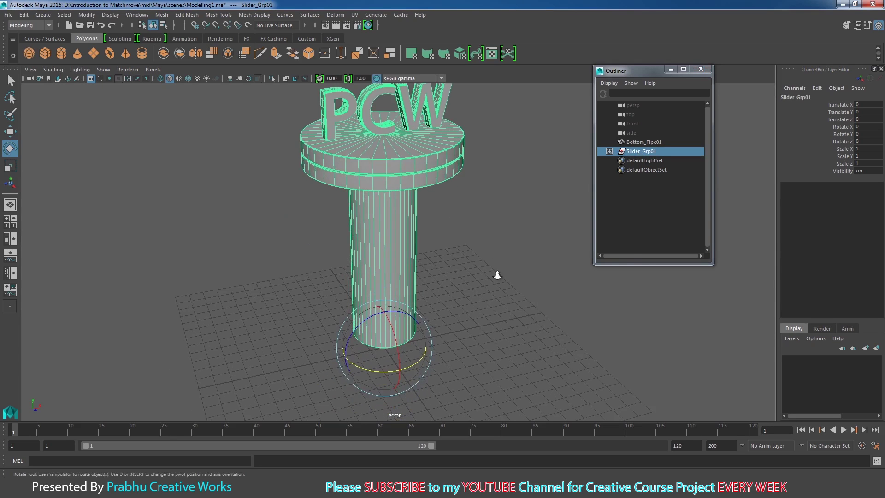
{"action": "right_click_drag", "start_coordinate": [496, 275], "coordinate": [318, 267], "text": "alt"}
{"action": "left_click_drag", "start_coordinate": [318, 266], "coordinate": [334, 249], "text": "alt"}
{"action": "key", "text": "w"}
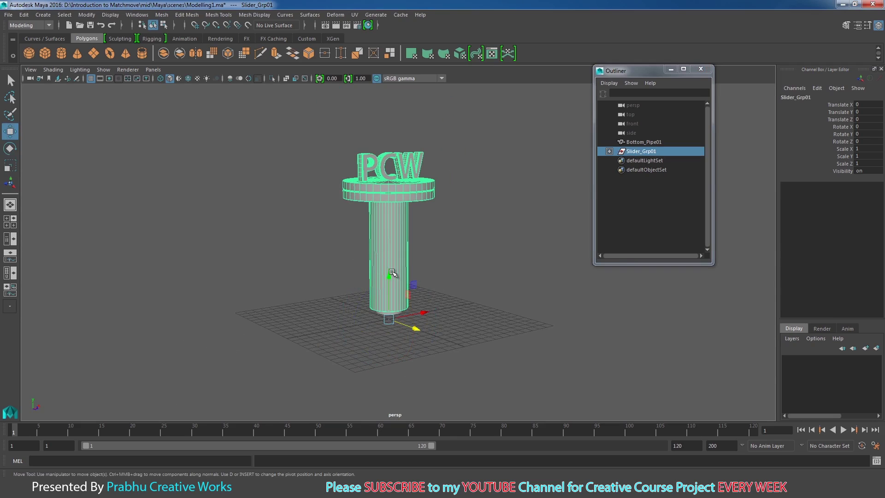
{"action": "left_click_drag", "start_coordinate": [392, 272], "coordinate": [409, 178]}
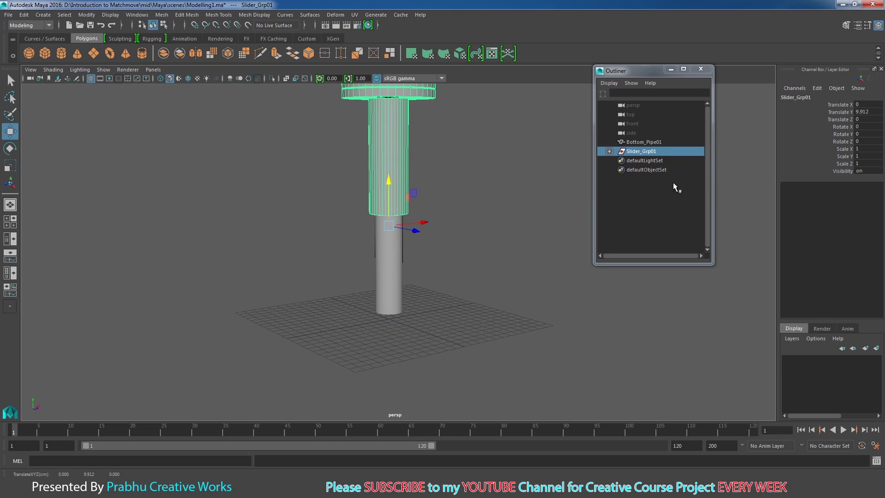
{"action": "left_click", "coordinate": [864, 112]}
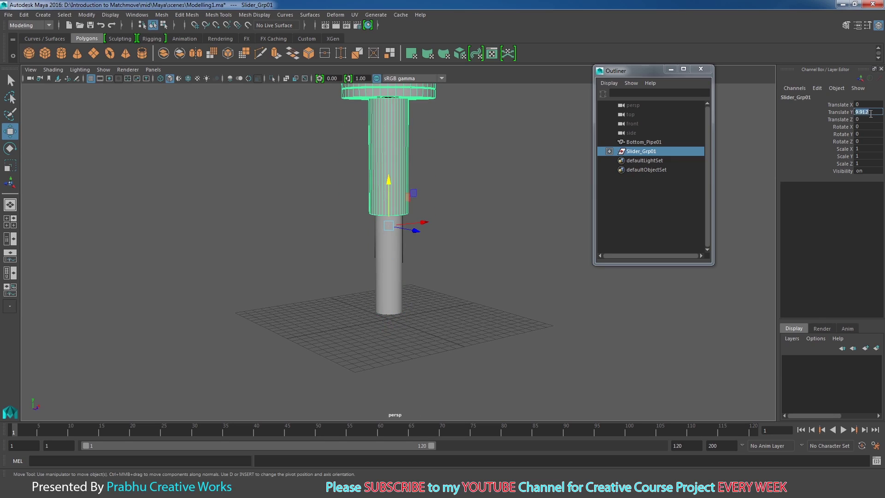
{"action": "type", "text": "0"}
{"action": "key", "text": "Return"}
{"action": "scroll", "coordinate": [469, 207], "scroll_direction": "up", "scroll_amount": 5}
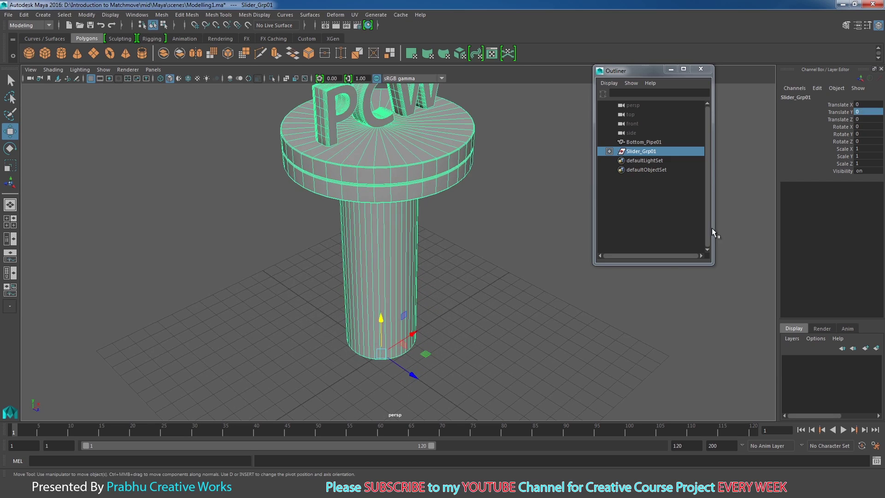
Expand Slider_Grp01 and select the nested Rotate_grp01 to check which parts it contains
{"action": "left_click", "coordinate": [609, 151]}
{"action": "left_click", "coordinate": [648, 178]}
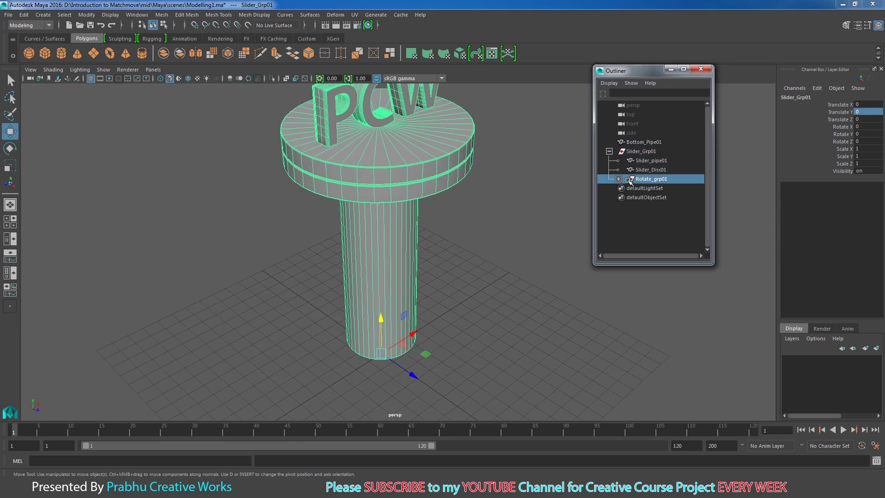
{"action": "left_click_drag", "start_coordinate": [489, 177], "coordinate": [461, 179], "text": "alt"}
{"action": "middle_click_drag", "start_coordinate": [482, 170], "coordinate": [490, 224], "text": "alt"}
{"action": "right_click_drag", "start_coordinate": [491, 224], "coordinate": [463, 215], "text": "alt"}
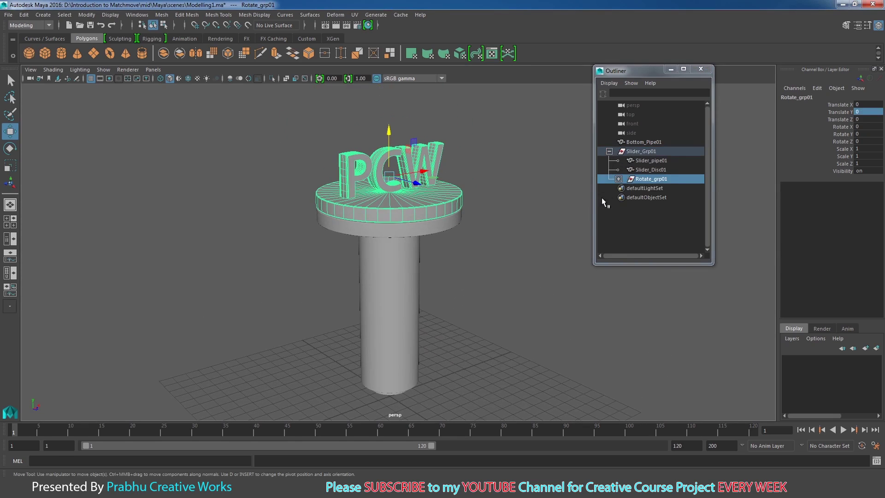
Try raising Slider_Grp01 to a Translate Y of about 11.19 to extend it above the bottom pipe
{"action": "left_click", "coordinate": [648, 151]}
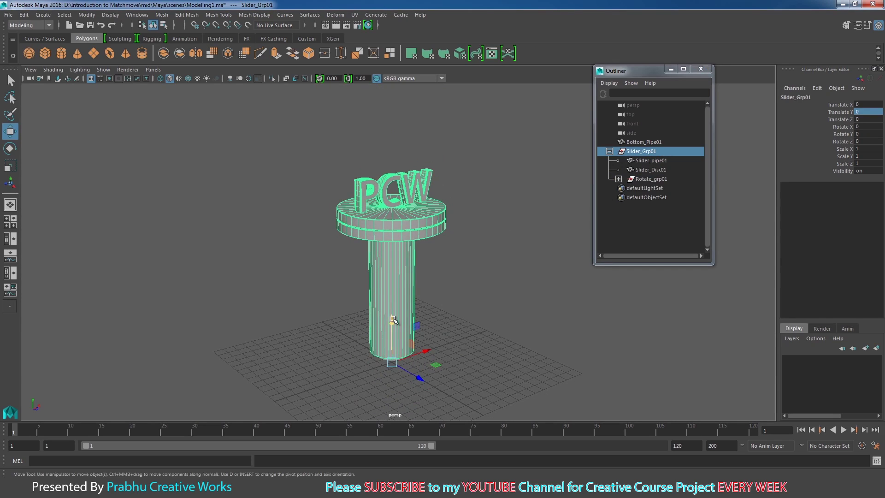
{"action": "left_click_drag", "start_coordinate": [393, 320], "coordinate": [386, 186]}
{"action": "middle_click_drag", "start_coordinate": [503, 165], "coordinate": [505, 254], "text": "alt"}
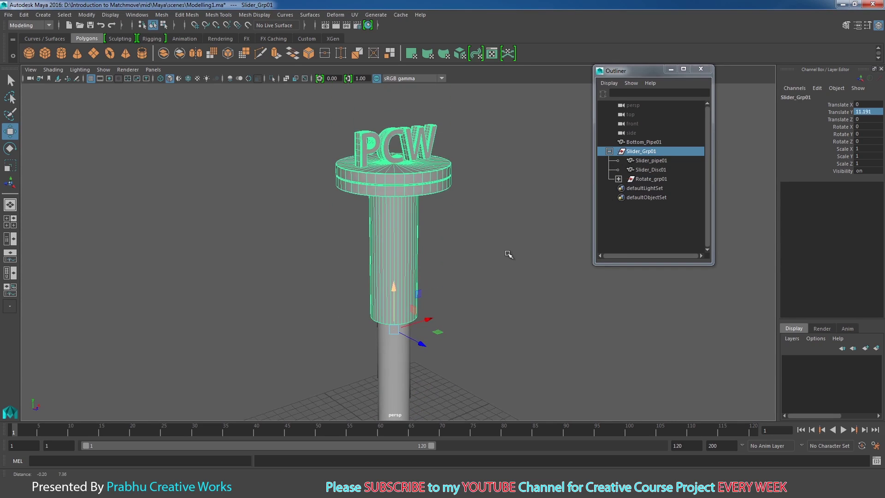
Try rotating Rotate_grp01 about Y to roughly -84.2 degrees, and undo the rotation and the preceding slider move
{"action": "left_click", "coordinate": [650, 179]}
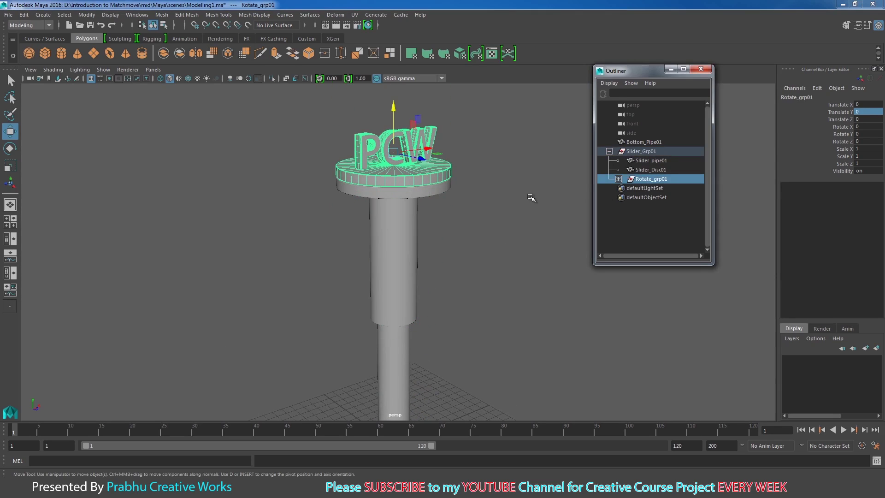
{"action": "key", "text": "e"}
{"action": "left_click_drag", "start_coordinate": [422, 189], "coordinate": [379, 156]}
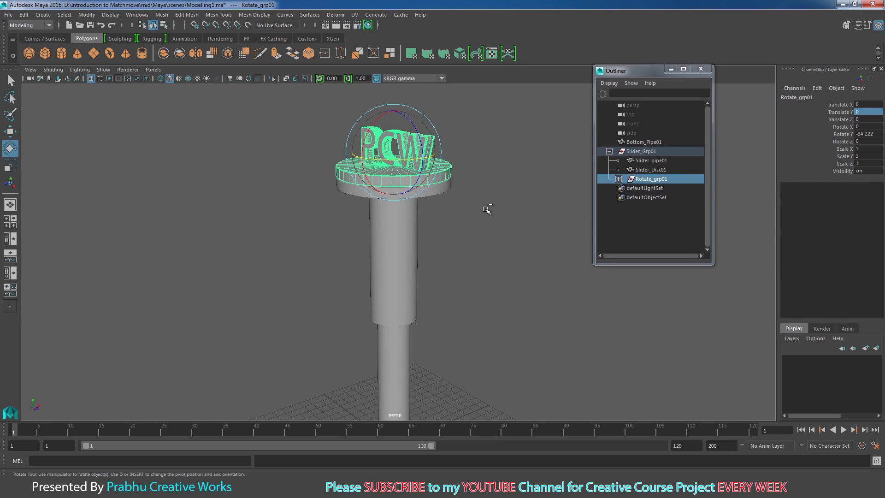
{"action": "key", "text": "ctrl+z"}
{"action": "key", "text": "ctrl+z"}
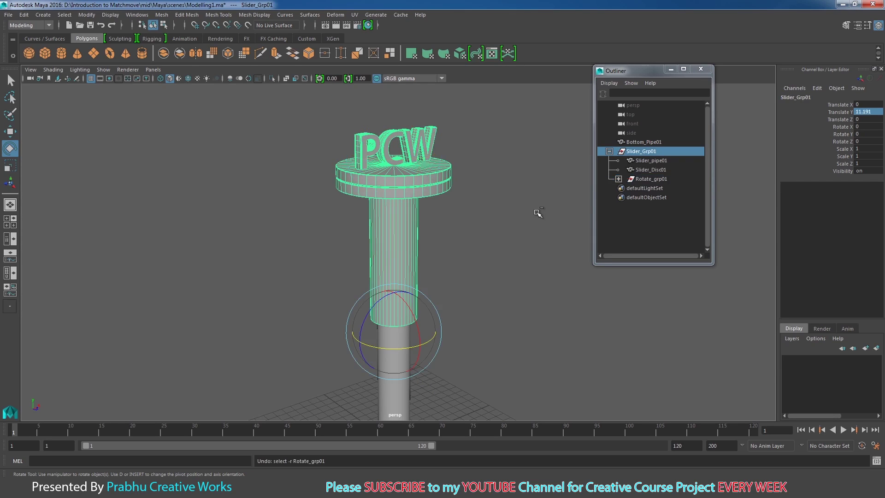
{"action": "key", "text": "ctrl+z"}
{"action": "middle_click_drag", "start_coordinate": [474, 223], "coordinate": [461, 151], "text": "alt"}
{"action": "left_click_drag", "start_coordinate": [462, 152], "coordinate": [502, 258], "text": "alt"}
Examine the nested hierarchy of Rotate_grp01 inside Slider_Grp01, and collapse Slider_Grp01 again
{"action": "left_click", "coordinate": [638, 180]}
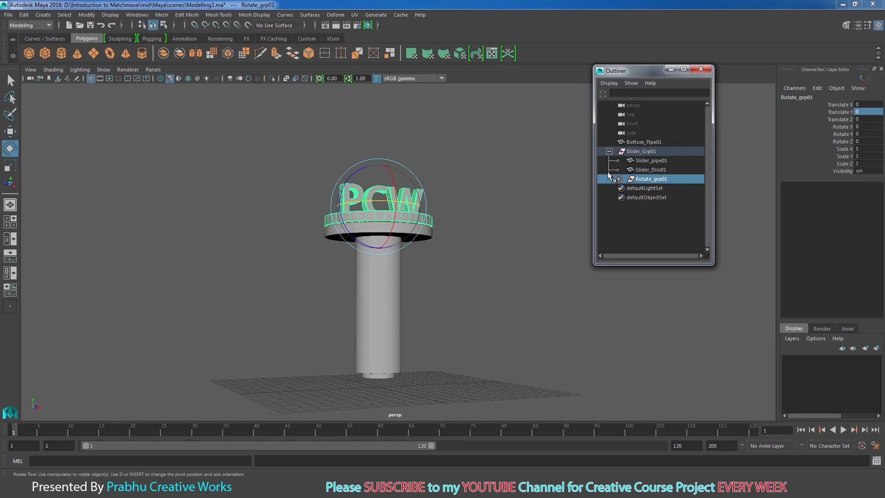
{"action": "left_click", "coordinate": [618, 179]}
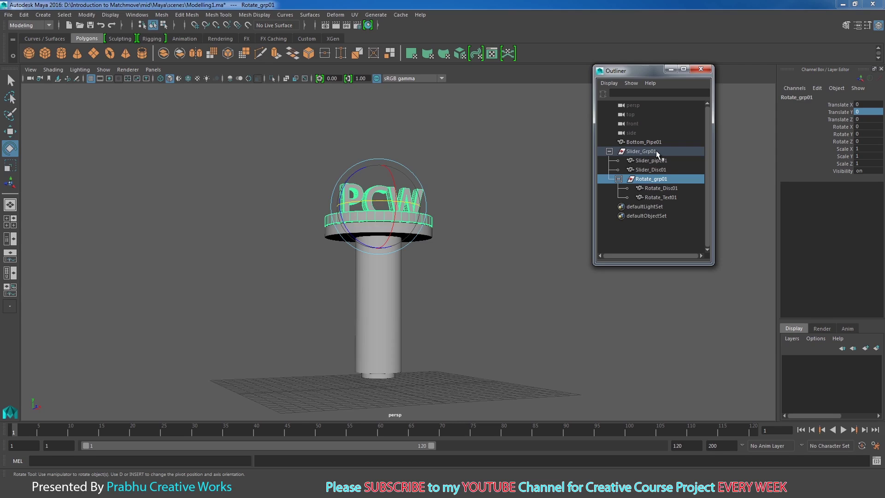
{"action": "left_click", "coordinate": [634, 153]}
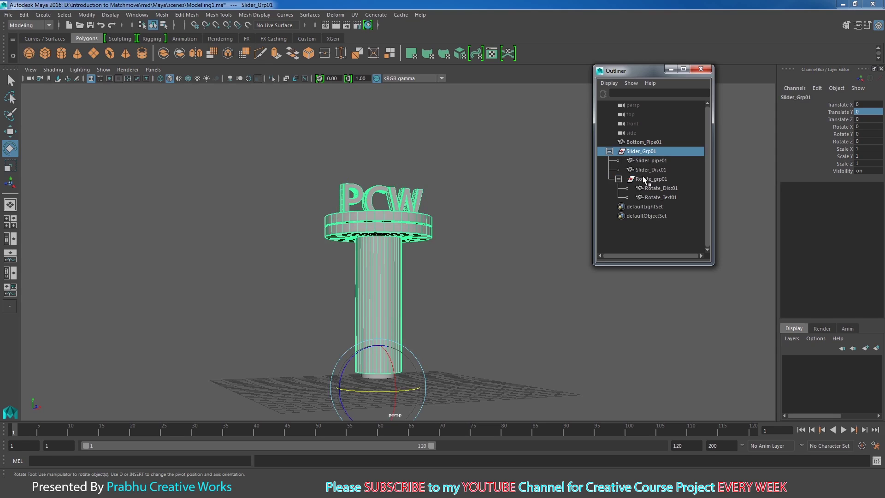
{"action": "left_click", "coordinate": [609, 151]}
{"action": "left_click", "coordinate": [609, 151]}
{"action": "left_click", "coordinate": [609, 152]}
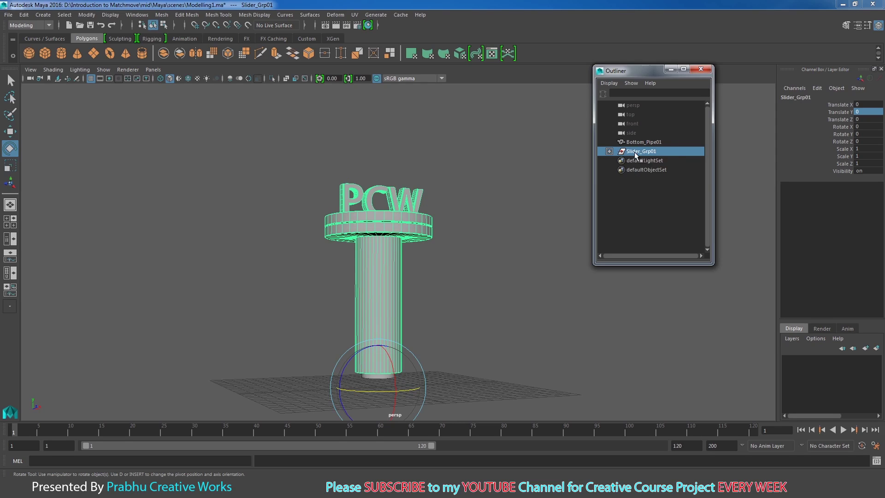
Check Bottom_Pipe01 from below and above, clear the selection, and review the whole model
{"action": "left_click", "coordinate": [645, 143]}
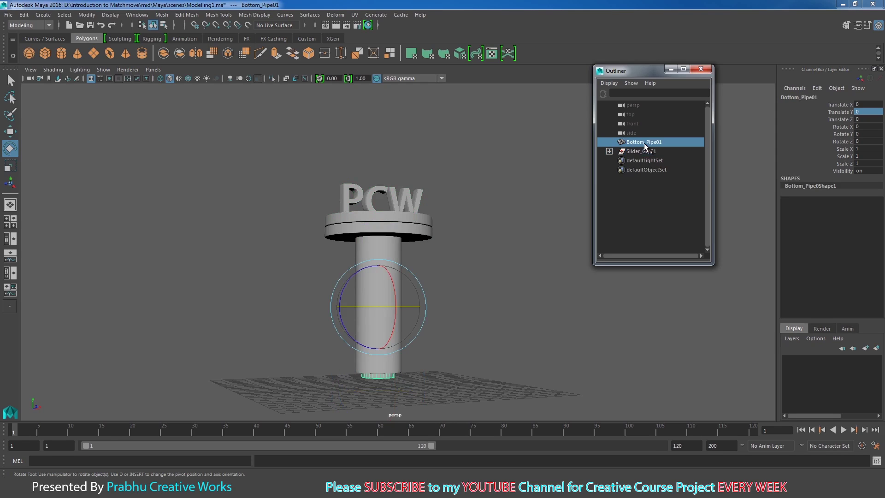
{"action": "left_click_drag", "start_coordinate": [524, 214], "coordinate": [598, 187], "text": "alt"}
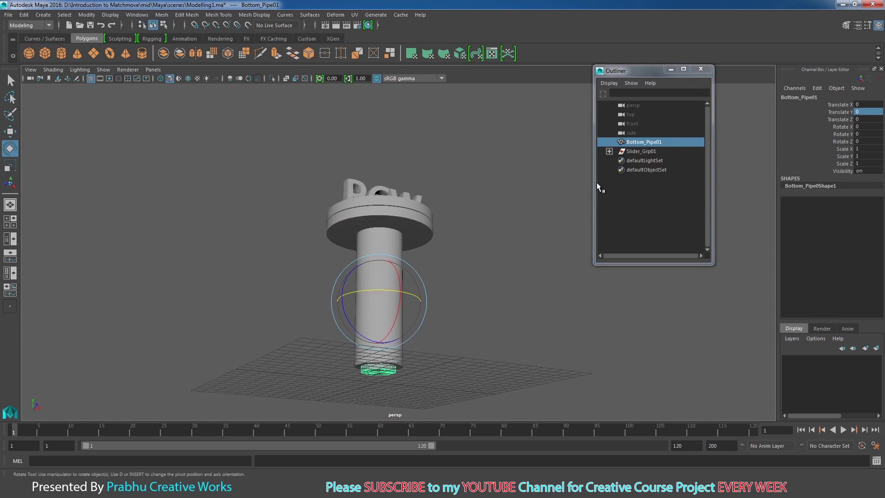
{"action": "left_click_drag", "start_coordinate": [488, 190], "coordinate": [486, 239], "text": "alt"}
{"action": "left_click", "coordinate": [519, 239]}
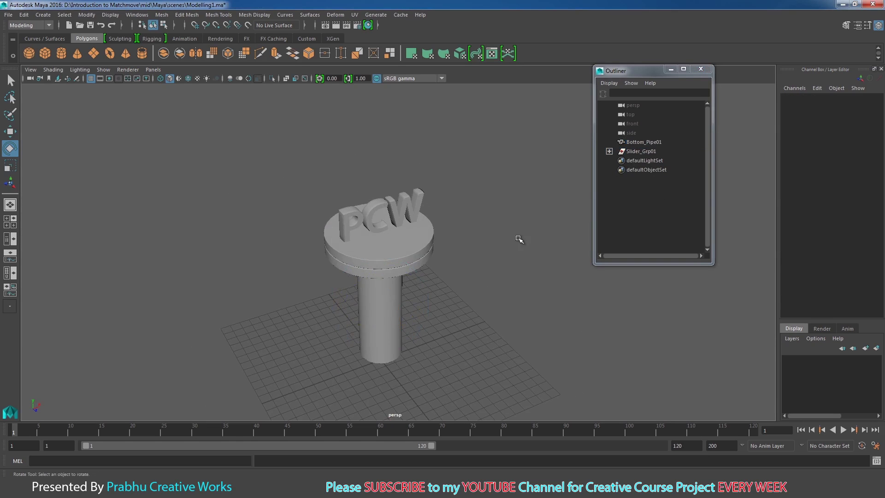
{"action": "right_click_drag", "start_coordinate": [519, 239], "coordinate": [399, 211], "text": "alt"}
{"action": "left_click_drag", "start_coordinate": [399, 211], "coordinate": [420, 204], "text": "alt"}
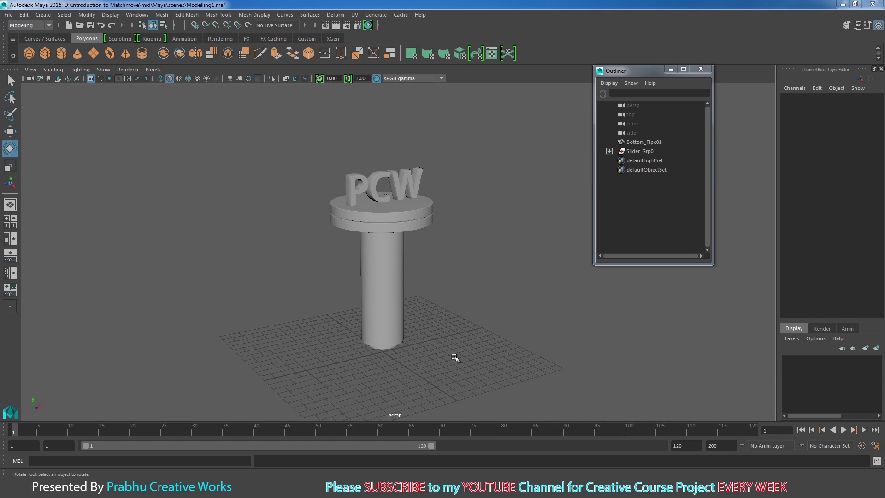
{"action": "left_click_drag", "start_coordinate": [416, 320], "coordinate": [531, 354], "text": "alt"}
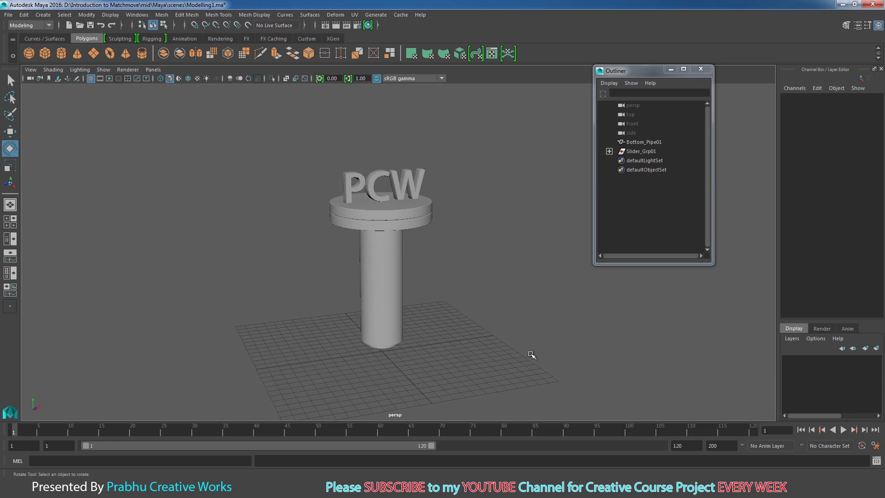
Create a polygon cube at the grid origin and scale it uniformly to about 13.07
{"action": "left_click", "coordinate": [45, 53]}
{"action": "left_click_drag", "start_coordinate": [318, 219], "coordinate": [331, 235], "text": "alt"}
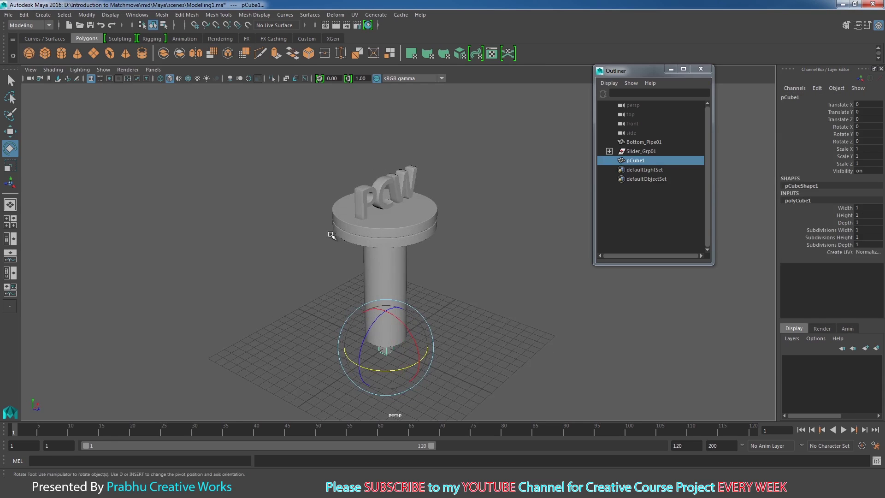
{"action": "key", "text": "r"}
{"action": "left_click_drag", "start_coordinate": [386, 346], "coordinate": [494, 265]}
{"action": "key", "text": "space"}
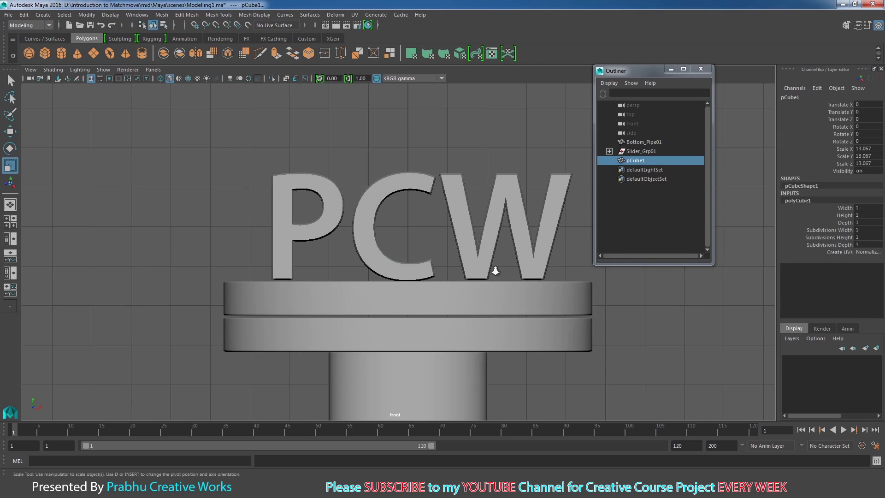
Raise the cube along Y to about 6.534 so that its base rests on the grid
{"action": "right_click_drag", "start_coordinate": [494, 267], "coordinate": [157, 272], "text": "alt"}
{"action": "middle_click_drag", "start_coordinate": [357, 307], "coordinate": [358, 279], "text": "alt"}
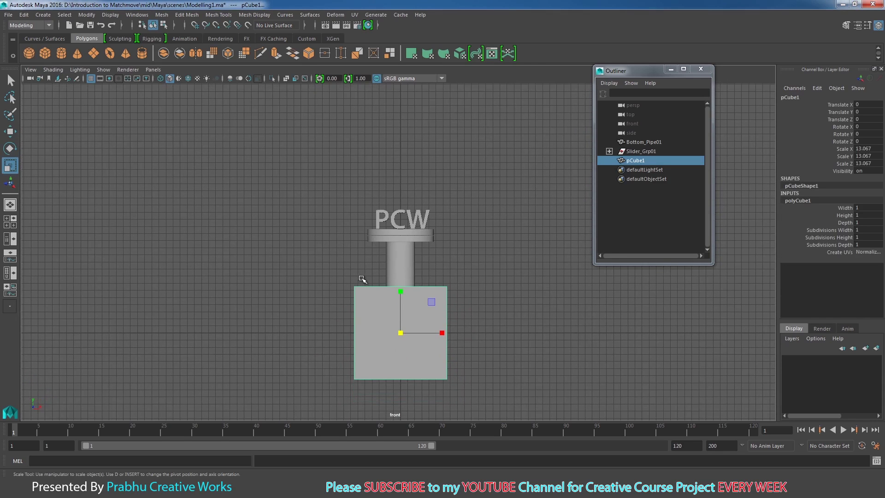
{"action": "key", "text": "4"}
{"action": "right_click_drag", "start_coordinate": [365, 286], "coordinate": [502, 341], "text": "alt"}
{"action": "key", "text": "w"}
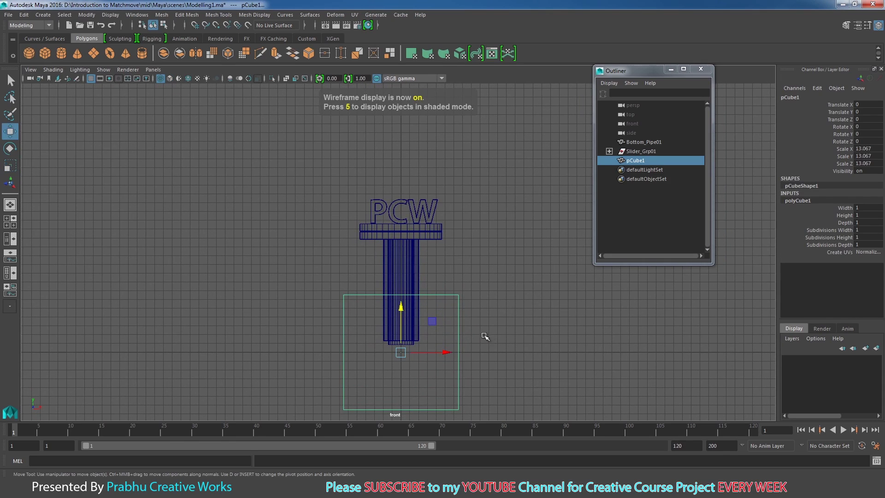
{"action": "left_click_drag", "start_coordinate": [402, 307], "coordinate": [399, 248]}
{"action": "right_click_drag", "start_coordinate": [444, 292], "coordinate": [579, 340], "text": "alt"}
{"action": "middle_click_drag", "start_coordinate": [442, 261], "coordinate": [450, 205], "text": "alt"}
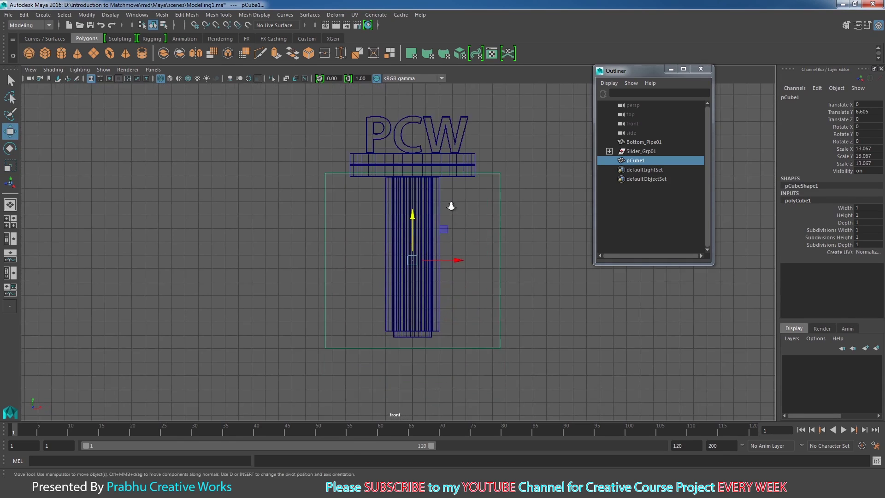
{"action": "right_click_drag", "start_coordinate": [451, 314], "coordinate": [533, 361], "text": "alt"}
{"action": "middle_click_drag", "start_coordinate": [461, 314], "coordinate": [457, 269], "text": "alt"}
{"action": "left_click_drag", "start_coordinate": [413, 170], "coordinate": [417, 174]}
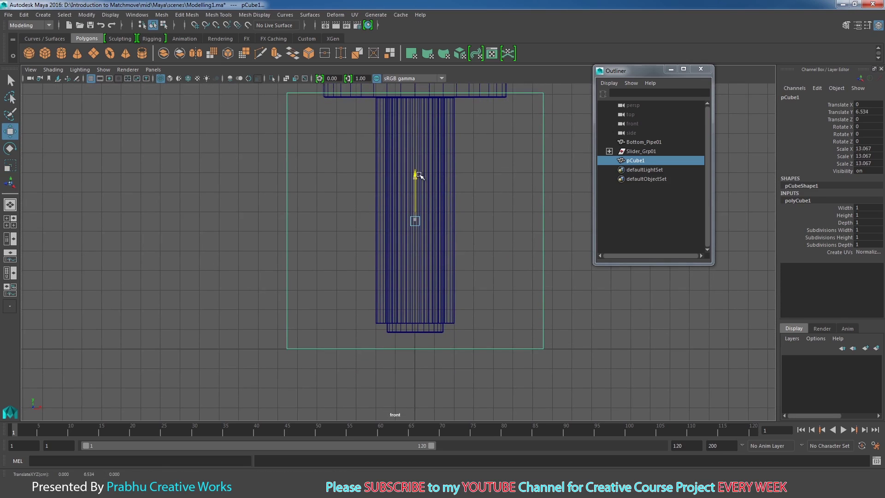
{"action": "scroll", "coordinate": [245, 162], "scroll_direction": "down", "scroll_amount": 3}
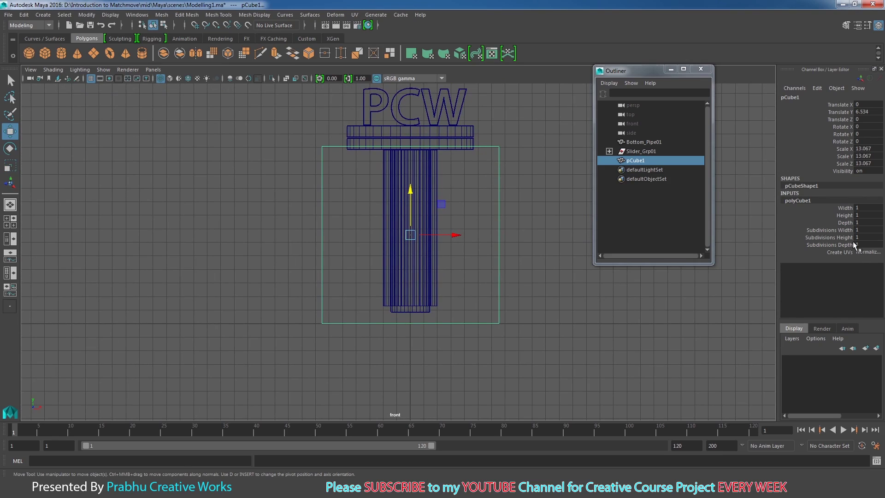
Try setting the cube's width and height subdivisions to 2, and undo the change
{"action": "left_click", "coordinate": [841, 236]}
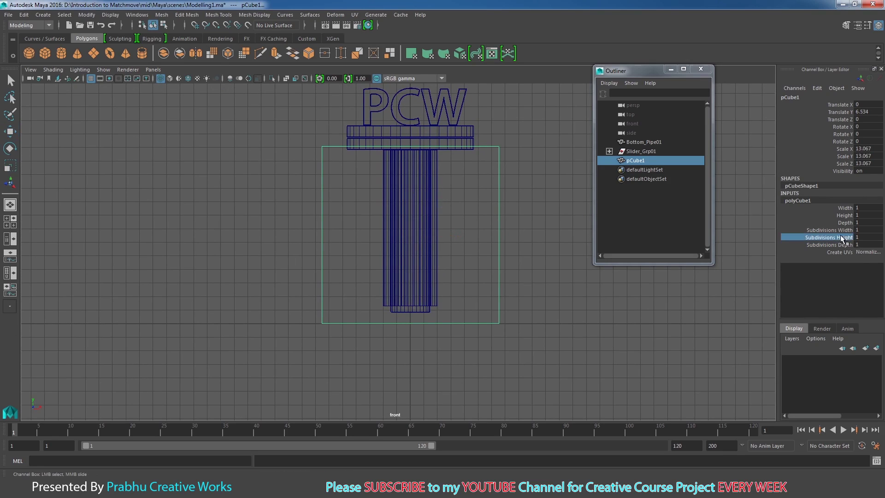
{"action": "left_click_drag", "start_coordinate": [842, 230], "coordinate": [844, 238]}
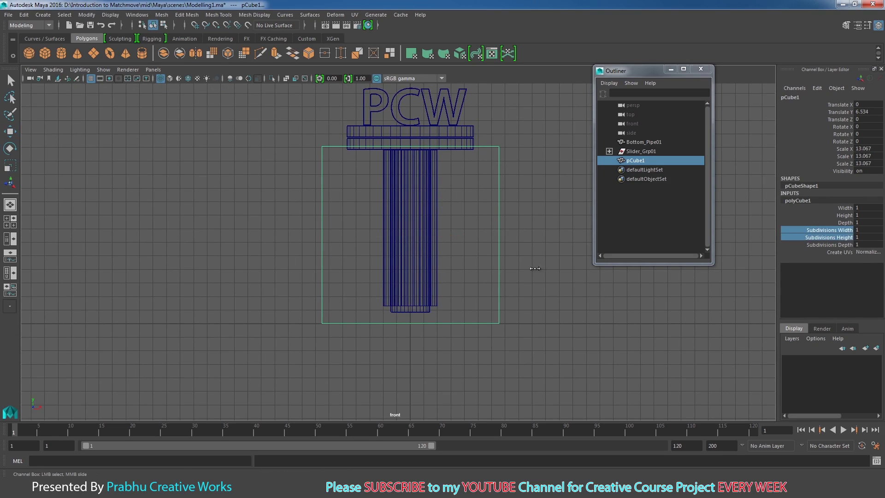
{"action": "middle_click_drag", "start_coordinate": [535, 268], "coordinate": [541, 270]}
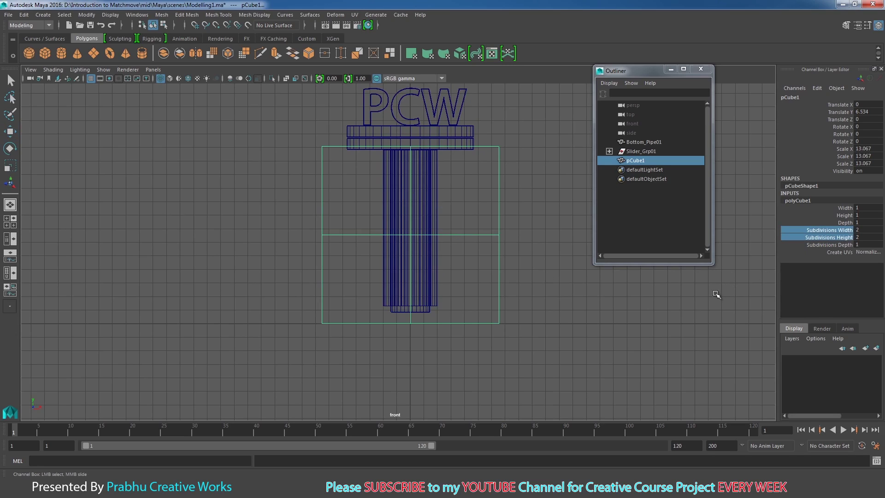
{"action": "key", "text": "ctrl+z"}
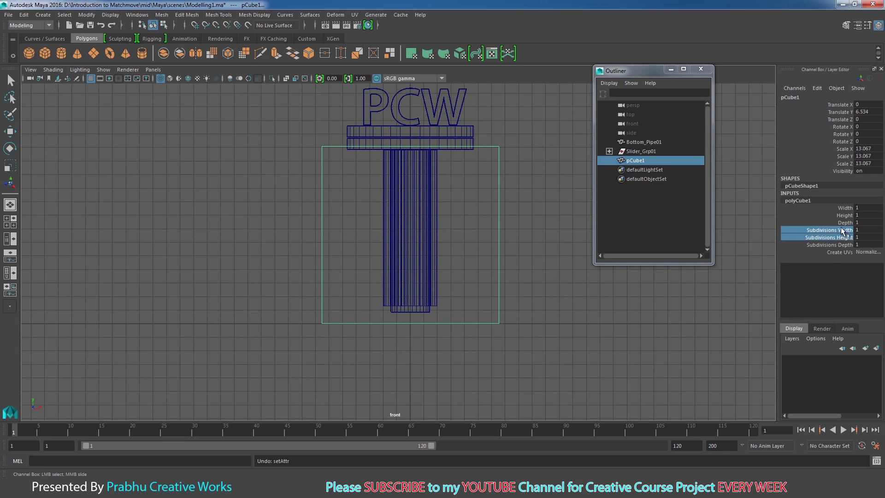
Set the cube's width and depth subdivisions to 2
{"action": "left_click", "coordinate": [841, 228]}
{"action": "left_click", "coordinate": [836, 244], "text": "ctrl"}
{"action": "mouse_move", "coordinate": [596, 306]}
{"action": "middle_mouse_down"}
{"action": "mouse_move", "coordinate": [611, 305]}
{"action": "mouse_move", "coordinate": [599, 307]}
{"action": "middle_mouse_up"}
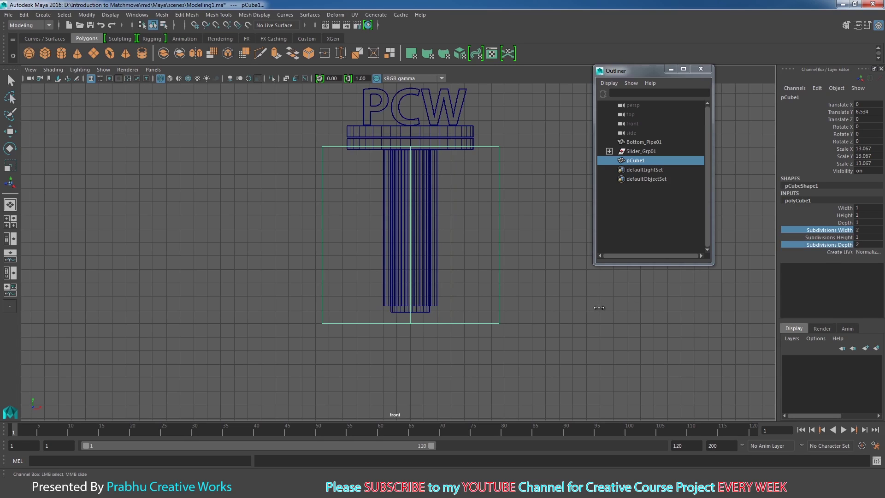
{"action": "left_click", "coordinate": [863, 229]}
{"action": "left_click", "coordinate": [861, 244]}
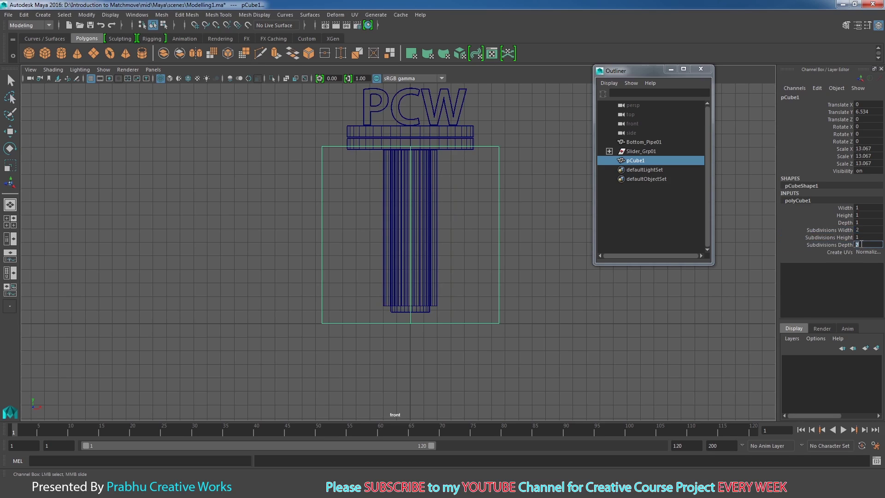
{"action": "left_click", "coordinate": [837, 238]}
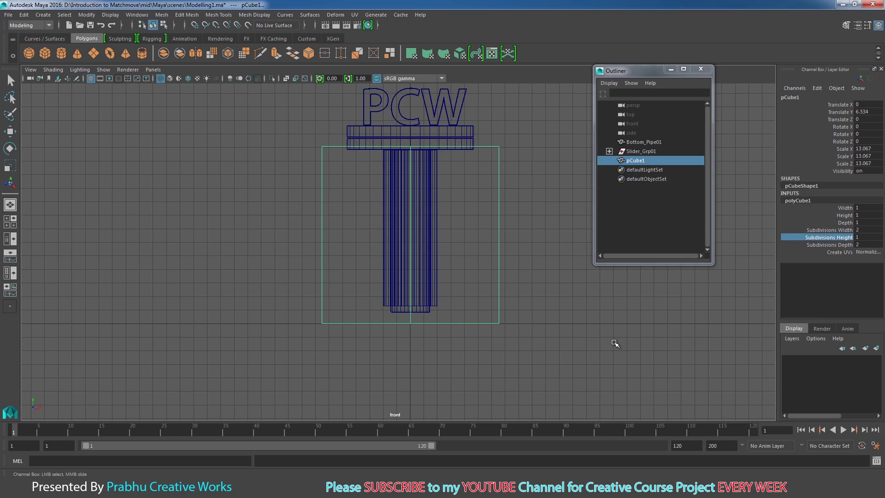
Select all the cube's top vertices and raise them until the top sits above the PCW text
{"action": "key", "text": "space"}
{"action": "left_click_drag", "start_coordinate": [615, 343], "coordinate": [517, 326]}
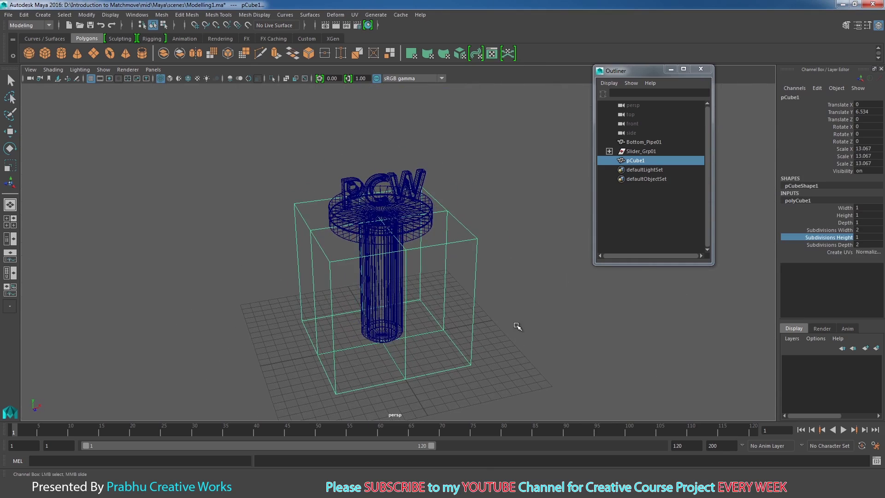
{"action": "key", "text": "5"}
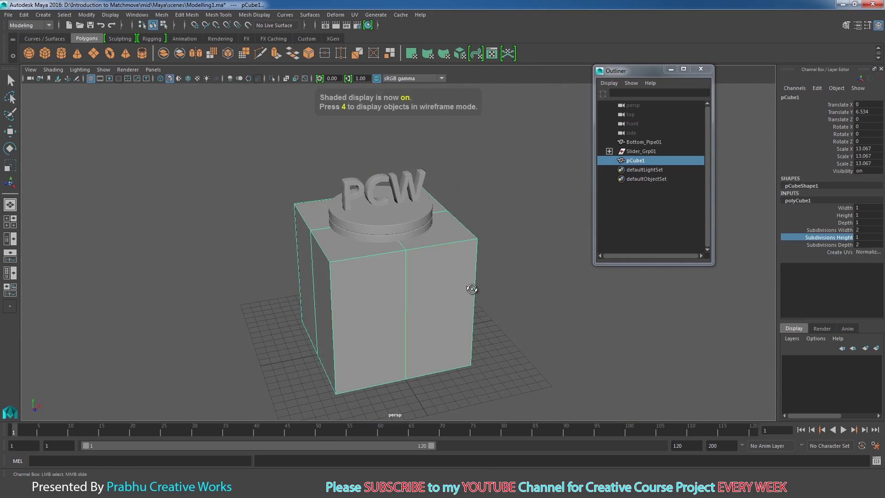
{"action": "mouse_move", "coordinate": [470, 288]}
{"action": "left_mouse_down", "text": "alt"}
{"action": "mouse_move", "coordinate": [460, 267]}
{"action": "mouse_move", "coordinate": [455, 284]}
{"action": "mouse_move", "coordinate": [487, 262]}
{"action": "mouse_move", "coordinate": [501, 274]}
{"action": "mouse_move", "coordinate": [482, 288]}
{"action": "left_mouse_up", "text": "alt"}
{"action": "right_click_drag", "start_coordinate": [460, 244], "coordinate": [433, 239]}
{"action": "left_click_drag", "start_coordinate": [248, 165], "coordinate": [482, 273]}
{"action": "key", "text": "w"}
{"action": "key", "text": "space"}
{"action": "middle_click_drag", "start_coordinate": [522, 275], "coordinate": [525, 330], "text": "alt"}
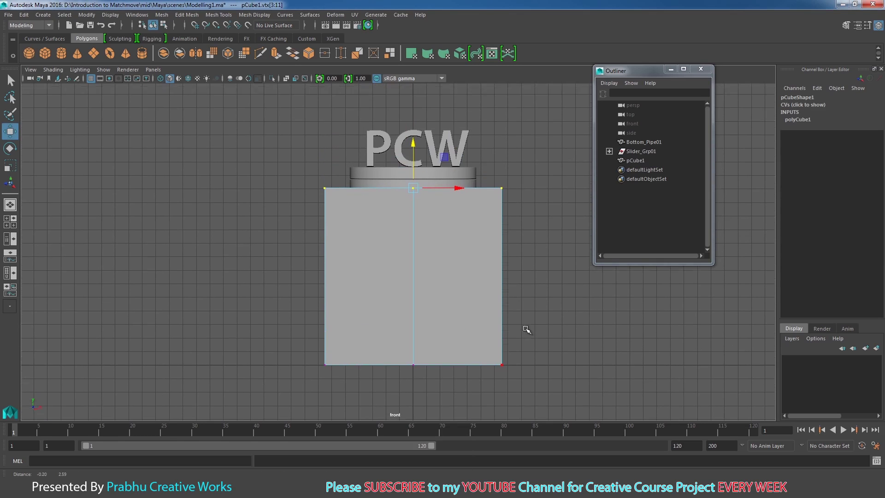
{"action": "key", "text": "4"}
{"action": "left_click_drag", "start_coordinate": [413, 151], "coordinate": [432, 77]}
{"action": "middle_click_drag", "start_coordinate": [459, 281], "coordinate": [468, 305], "text": "alt"}
{"action": "right_click_drag", "start_coordinate": [372, 281], "coordinate": [338, 264], "text": "alt"}
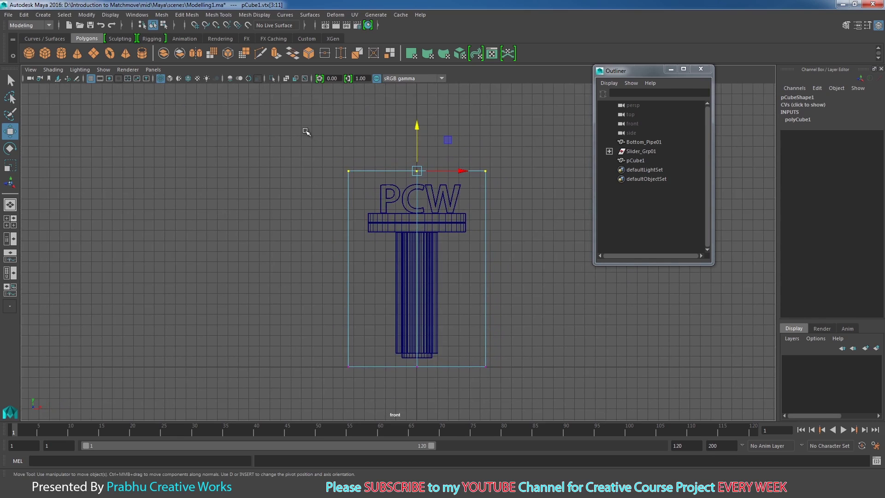
Widen the cube slightly along X by scaling all its vertices, and return to object selection in shaded perspective
{"action": "left_click_drag", "start_coordinate": [306, 132], "coordinate": [532, 396]}
{"action": "key", "text": "r"}
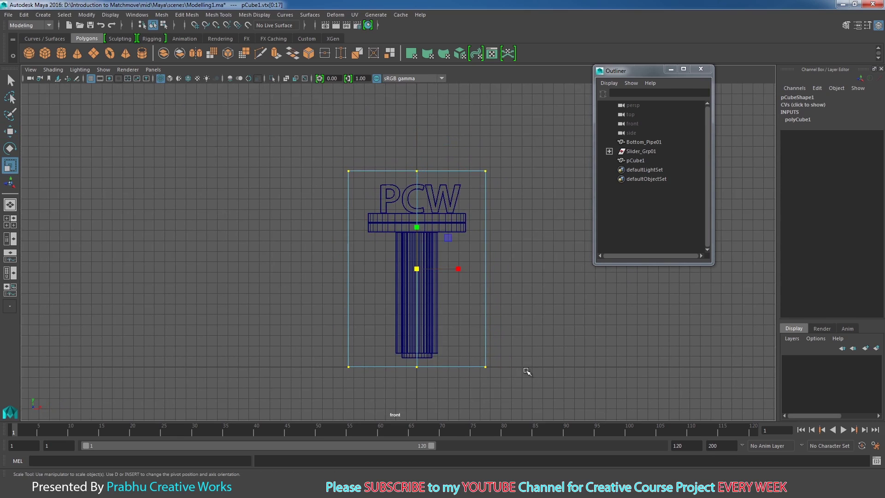
{"action": "left_click_drag", "start_coordinate": [461, 269], "coordinate": [473, 271]}
{"action": "key", "text": "space"}
{"action": "mouse_move", "coordinate": [486, 306]}
{"action": "left_mouse_down"}
{"action": "mouse_move", "coordinate": [485, 282]}
{"action": "mouse_move", "coordinate": [590, 317]}
{"action": "mouse_move", "coordinate": [440, 255]}
{"action": "mouse_move", "coordinate": [449, 256]}
{"action": "mouse_move", "coordinate": [363, 316]}
{"action": "mouse_move", "coordinate": [367, 327]}
{"action": "mouse_move", "coordinate": [397, 340]}
{"action": "mouse_move", "coordinate": [358, 367]}
{"action": "mouse_move", "coordinate": [369, 304]}
{"action": "left_mouse_up"}
{"action": "left_click", "coordinate": [439, 257]}
{"action": "key", "text": "5"}
{"action": "left_click", "coordinate": [523, 300]}
{"action": "left_click_drag", "start_coordinate": [524, 300], "coordinate": [484, 351], "text": "alt"}
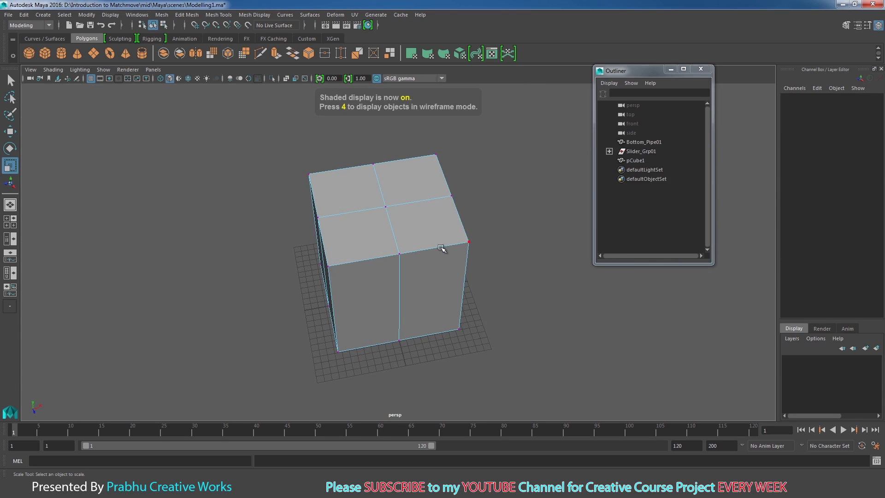
{"action": "right_click_drag", "start_coordinate": [441, 223], "coordinate": [491, 216]}
{"action": "left_click", "coordinate": [468, 237]}
{"action": "left_click_drag", "start_coordinate": [468, 237], "coordinate": [468, 288], "text": "alt"}
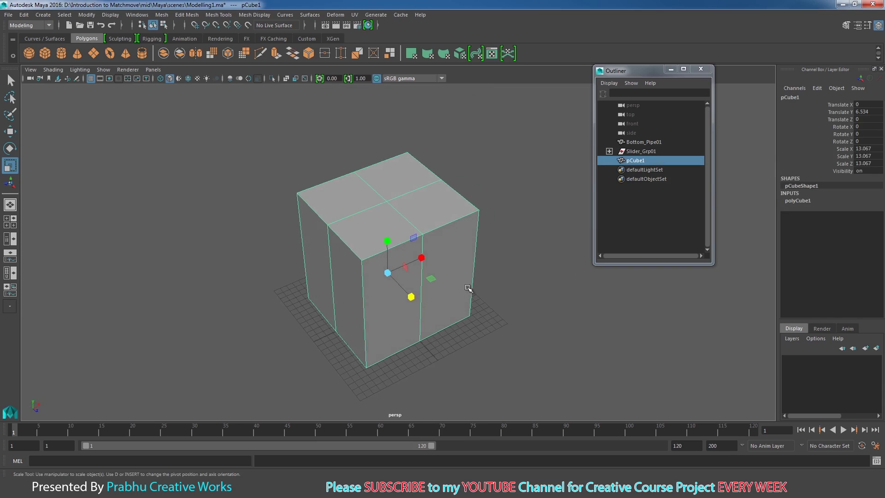
Select the two adjacent top faces on one half of the cube and extract them as a separate surface
{"action": "right_click_drag", "start_coordinate": [453, 209], "coordinate": [451, 233]}
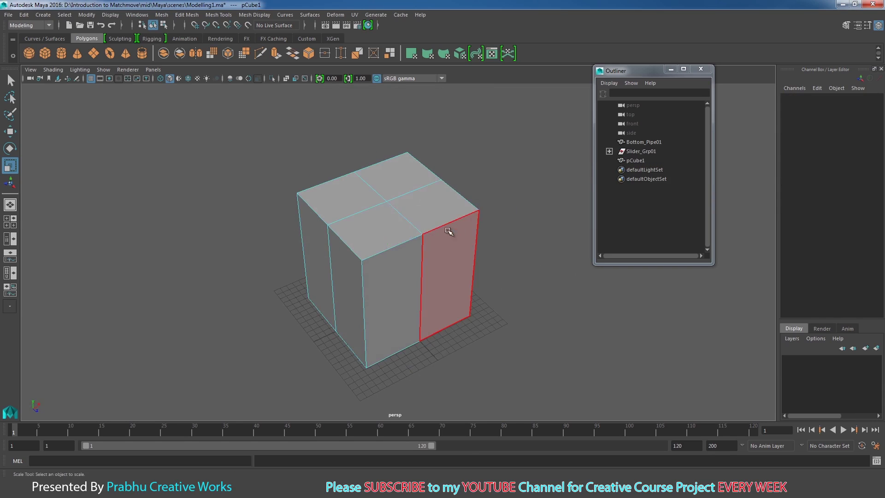
{"action": "left_click", "coordinate": [352, 200]}
{"action": "left_click_drag", "start_coordinate": [545, 298], "coordinate": [576, 244], "text": "alt"}
{"action": "left_click_drag", "start_coordinate": [384, 227], "coordinate": [428, 238], "text": "alt"}
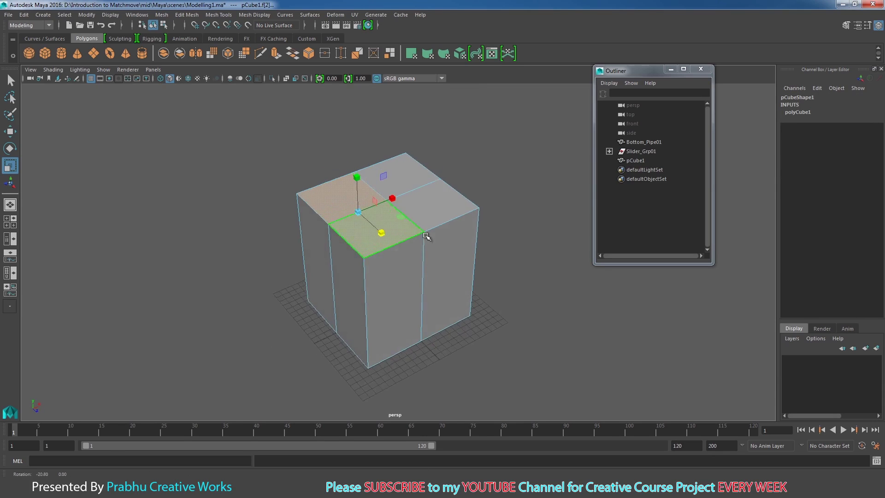
{"action": "right_click_drag", "start_coordinate": [427, 238], "coordinate": [481, 272], "text": "alt"}
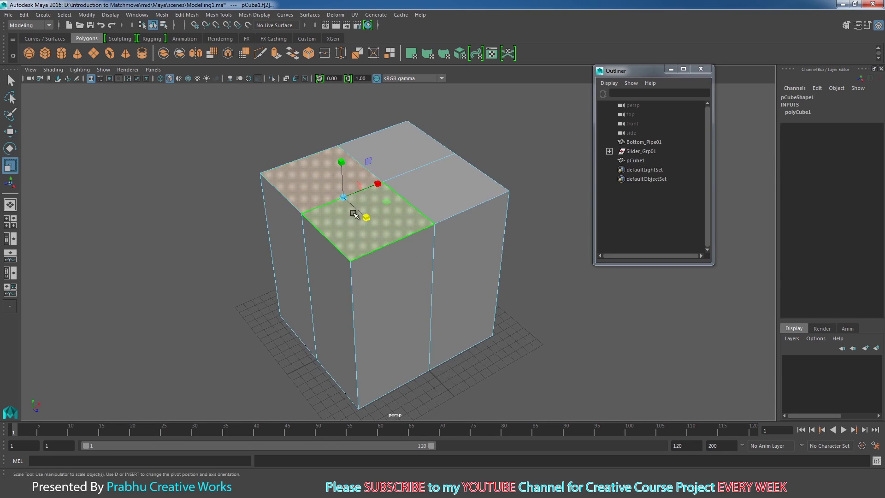
{"action": "left_click_drag", "start_coordinate": [326, 188], "coordinate": [407, 255], "text": "alt"}
{"action": "key", "text": "4"}
{"action": "key", "text": "5"}
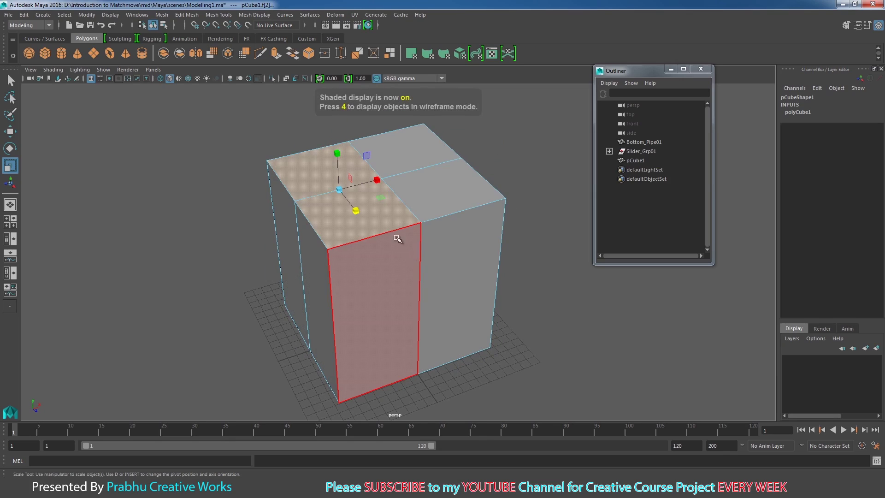
{"action": "left_click", "coordinate": [167, 19]}
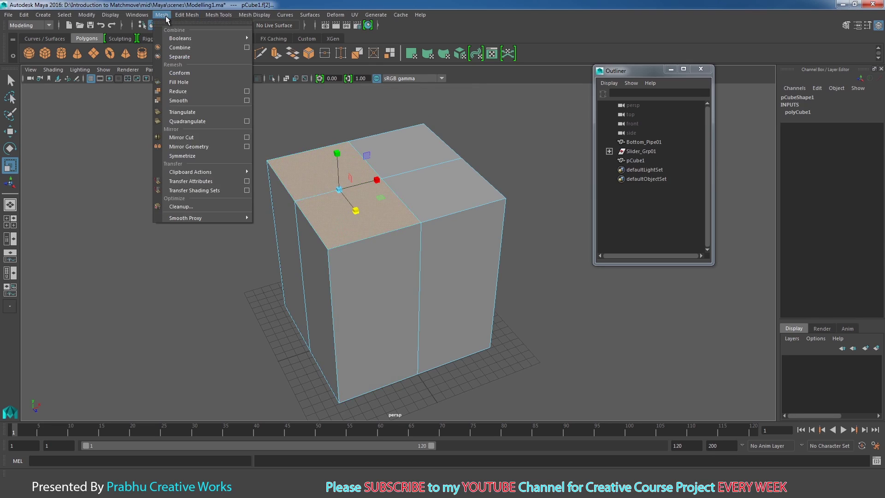
{"action": "mouse_move", "coordinate": [195, 14]}
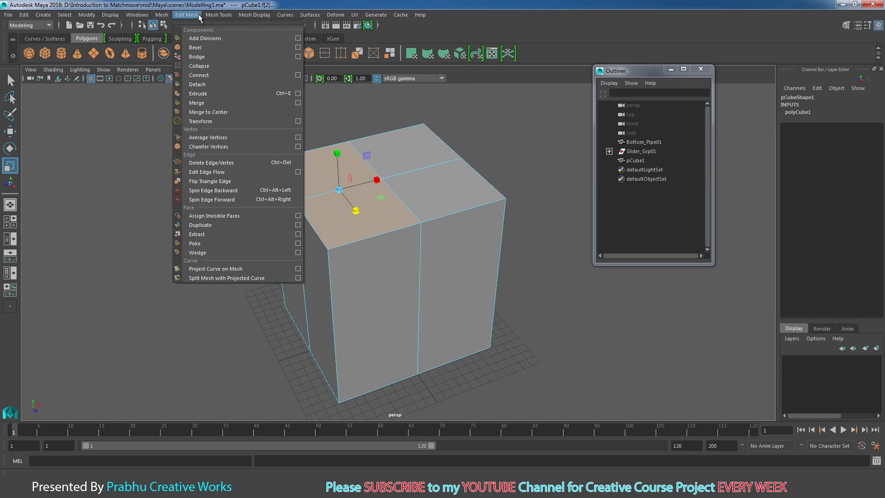
{"action": "left_click", "coordinate": [206, 233]}
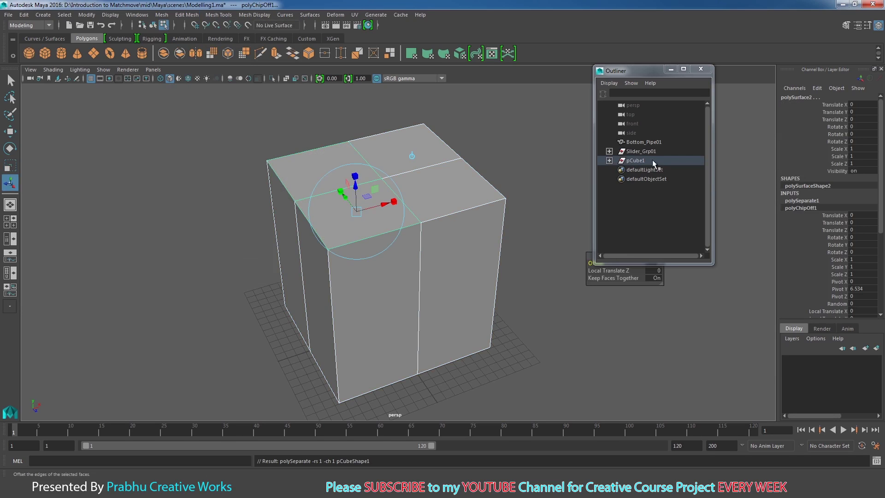
Unparent polySurface1 and polySurface2 from the pCube1 group
{"action": "left_click", "coordinate": [609, 160]}
{"action": "left_click", "coordinate": [658, 173]}
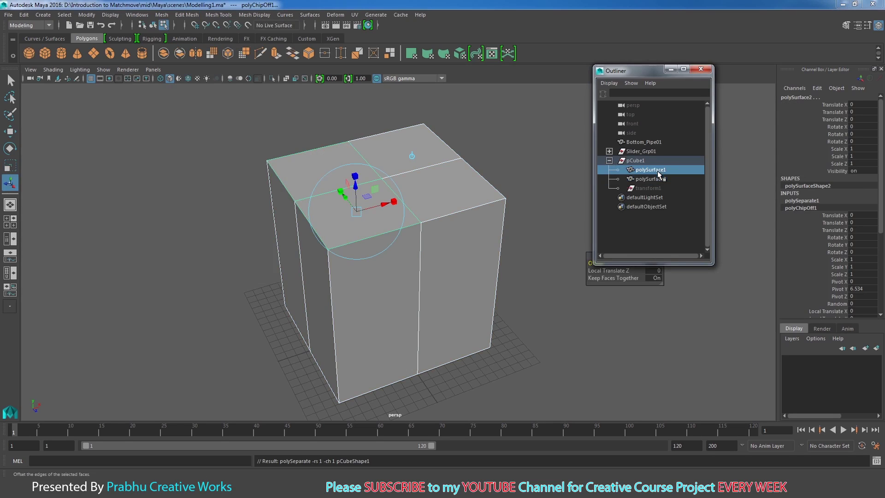
{"action": "left_click", "coordinate": [650, 179], "text": "ctrl"}
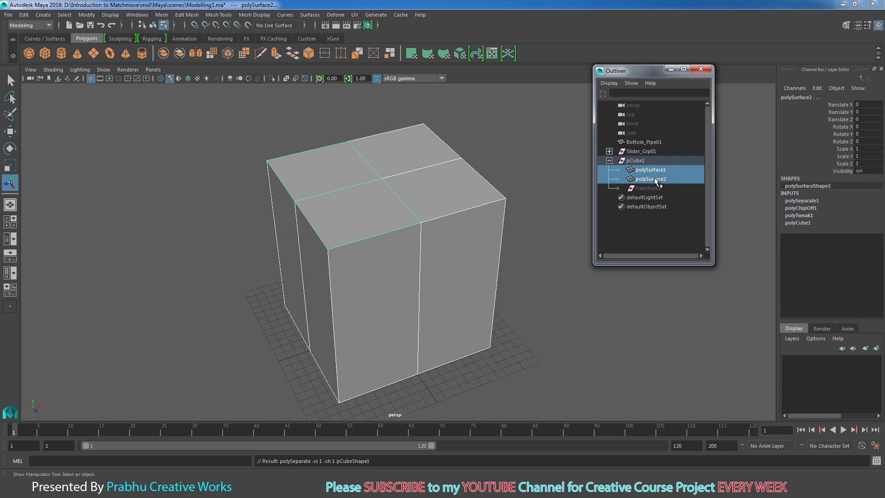
{"action": "key", "text": "shift+p"}
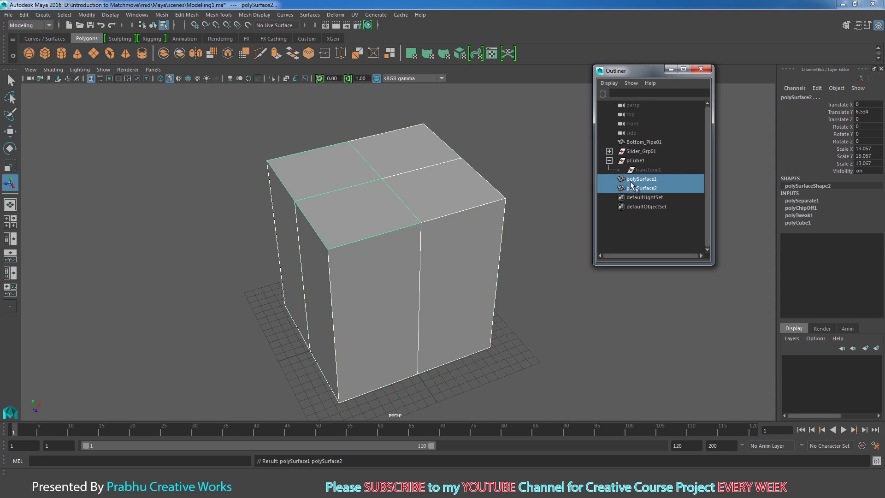
Delete the construction history of polySurface1 and polySurface2
{"action": "left_click", "coordinate": [43, 14]}
{"action": "mouse_move", "coordinate": [29, 17]}
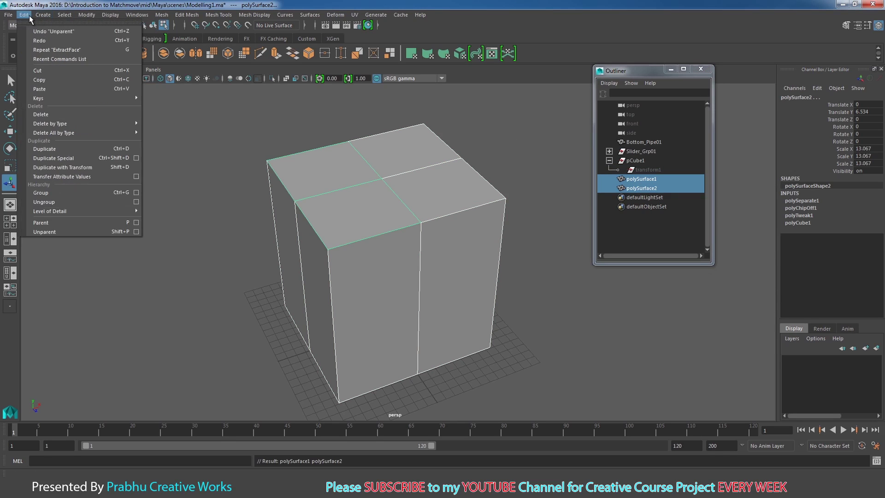
{"action": "mouse_move", "coordinate": [76, 124]}
{"action": "left_click", "coordinate": [157, 133]}
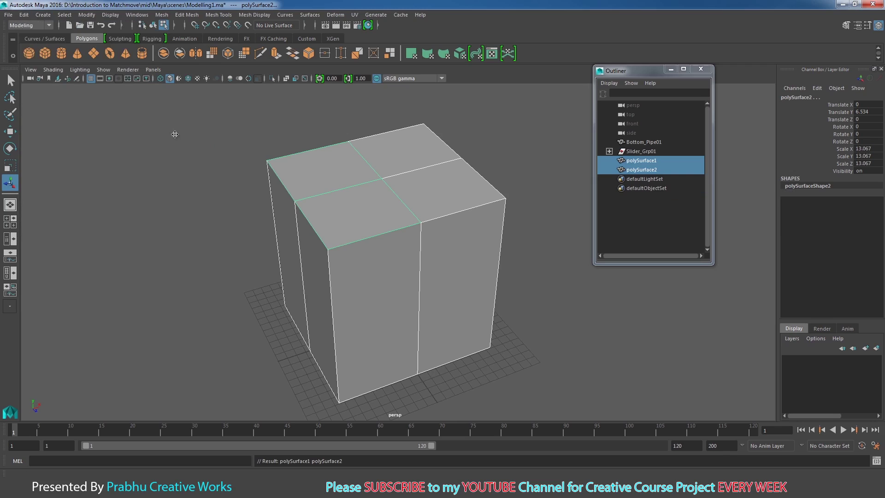
Return to object mode and inspect polySurface1 and polySurface2 on the cube's top
{"action": "left_click", "coordinate": [621, 164]}
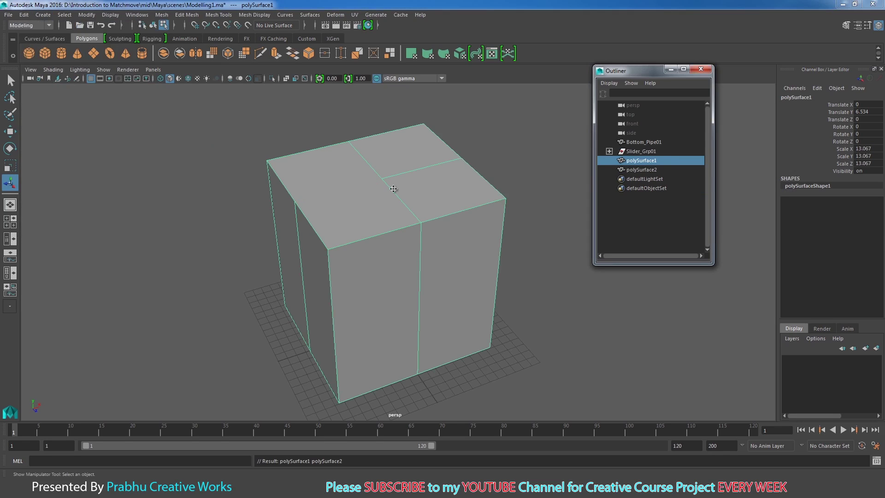
{"action": "scroll", "coordinate": [439, 192], "scroll_direction": "up", "scroll_amount": 2}
{"action": "right_click", "coordinate": [348, 179]}
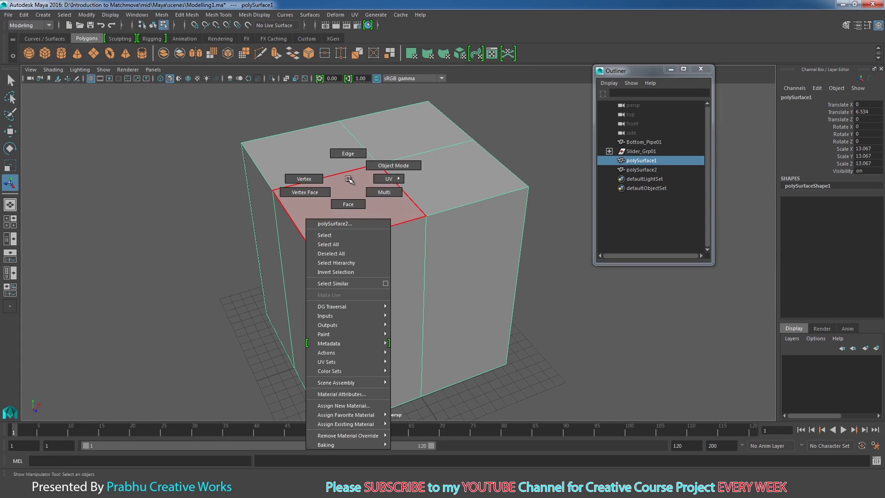
{"action": "left_click", "coordinate": [392, 166]}
{"action": "left_click_drag", "start_coordinate": [389, 192], "coordinate": [496, 192], "text": "alt"}
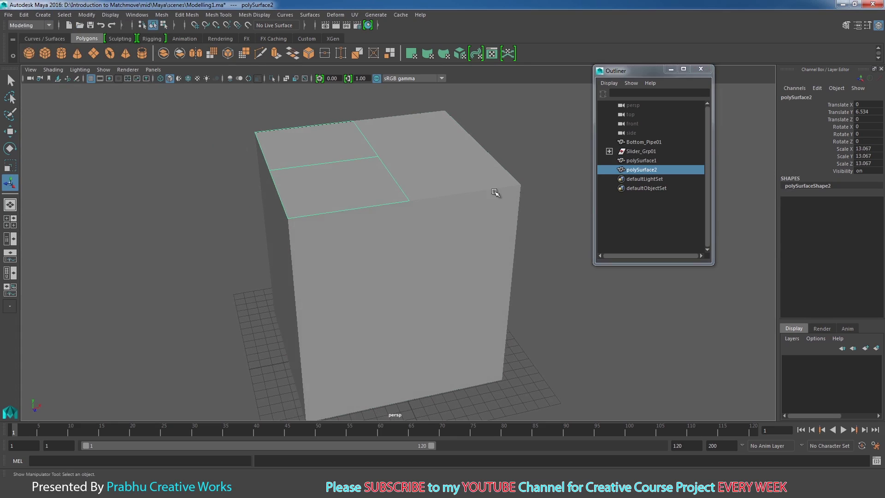
Extract the two remaining adjacent top faces of polySurface1 as a separate piece
{"action": "left_click", "coordinate": [641, 160]}
{"action": "left_click_drag", "start_coordinate": [381, 146], "coordinate": [433, 152], "text": "alt"}
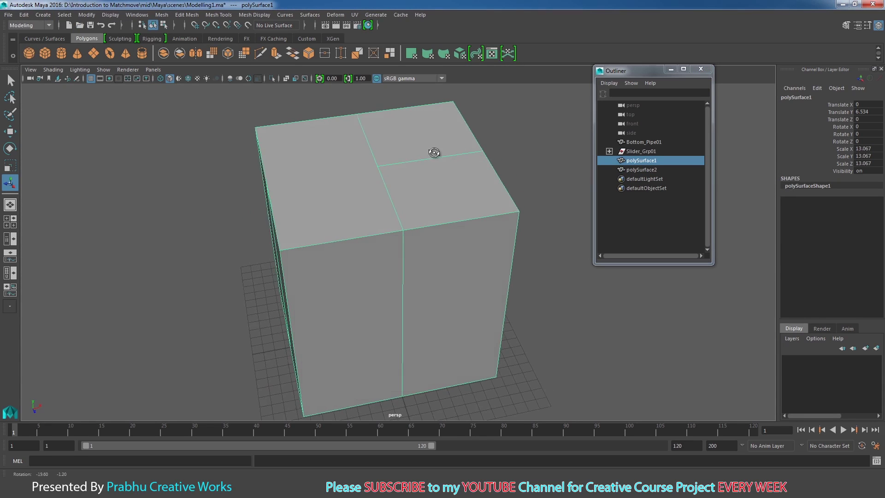
{"action": "right_click", "coordinate": [501, 119]}
{"action": "left_click", "coordinate": [496, 137]}
{"action": "left_click", "coordinate": [417, 135]}
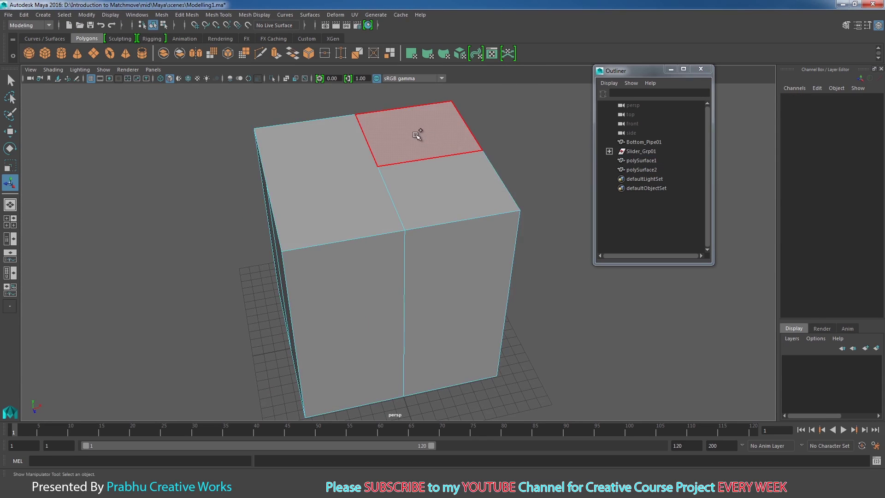
{"action": "left_click", "coordinate": [417, 134]}
{"action": "left_click", "coordinate": [429, 180], "text": "shift"}
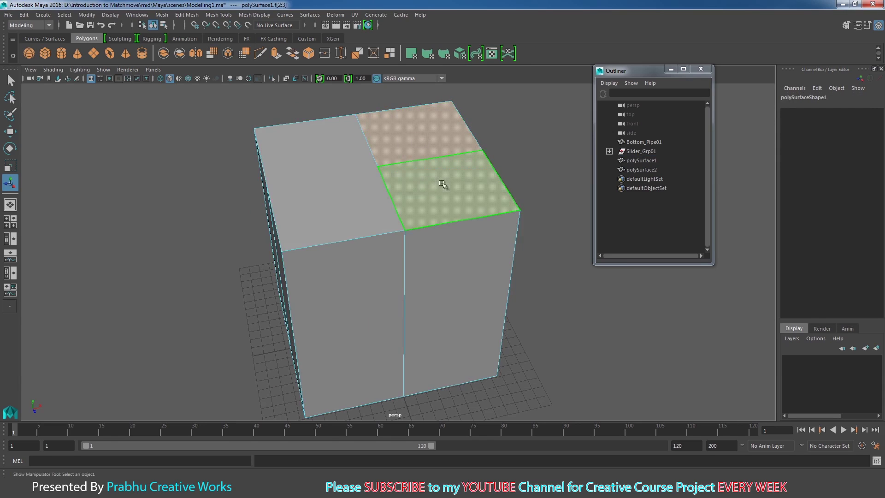
{"action": "left_click_drag", "start_coordinate": [442, 186], "coordinate": [152, 56], "text": "alt"}
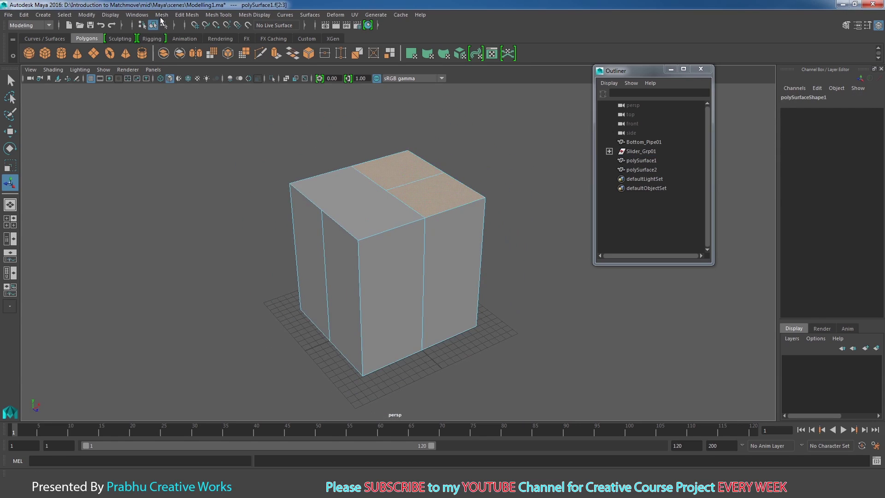
{"action": "left_click", "coordinate": [186, 14]}
{"action": "left_click", "coordinate": [212, 237]}
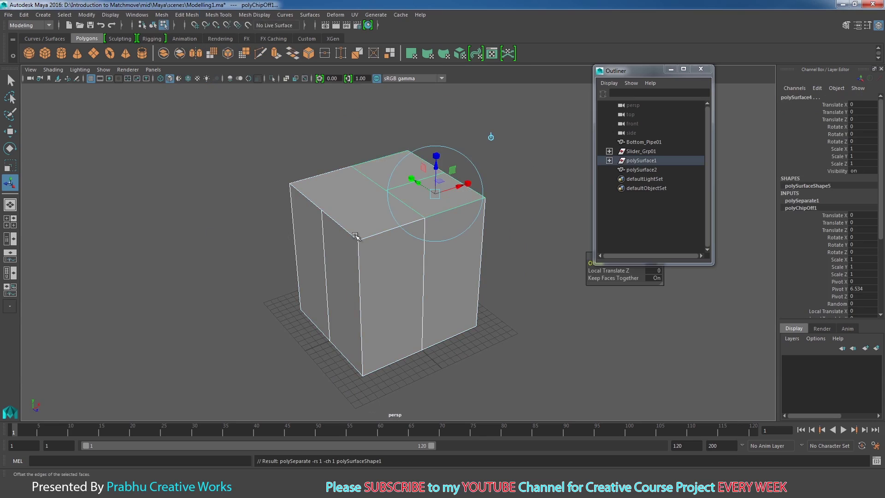
Unparent polySurface3 and polySurface4 from the polySurface1 group
{"action": "scroll", "coordinate": [502, 287], "scroll_direction": "up", "scroll_amount": 3}
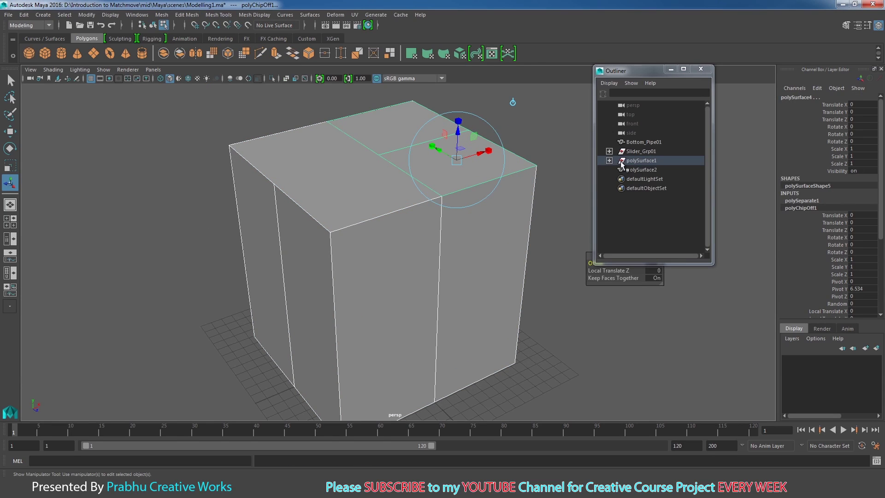
{"action": "left_click", "coordinate": [608, 160]}
{"action": "left_click", "coordinate": [651, 169]}
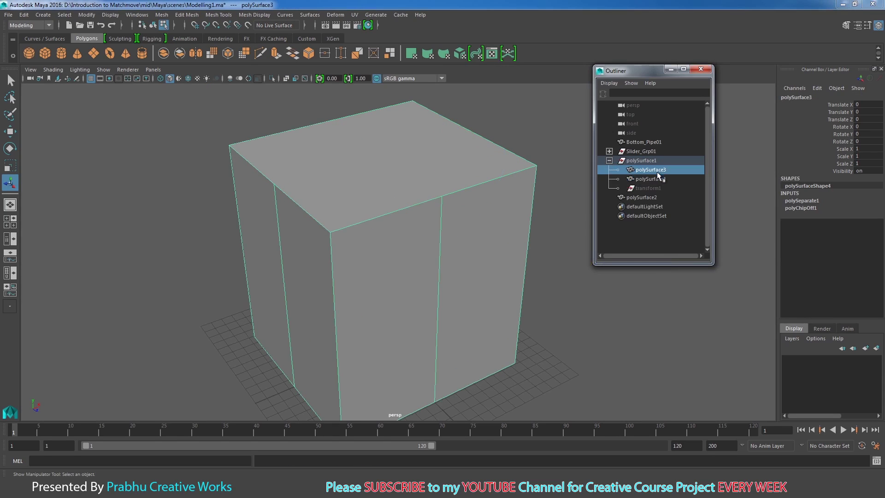
{"action": "left_click", "coordinate": [657, 179], "text": "ctrl"}
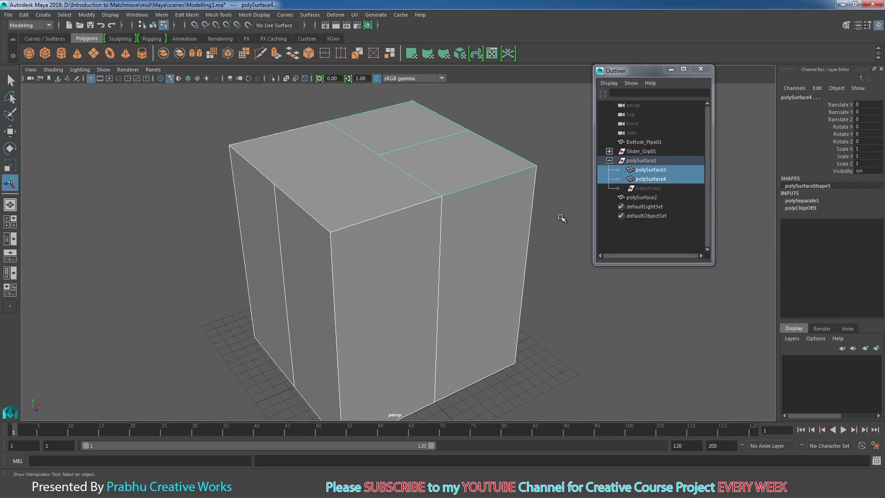
{"action": "key", "text": "shift+p"}
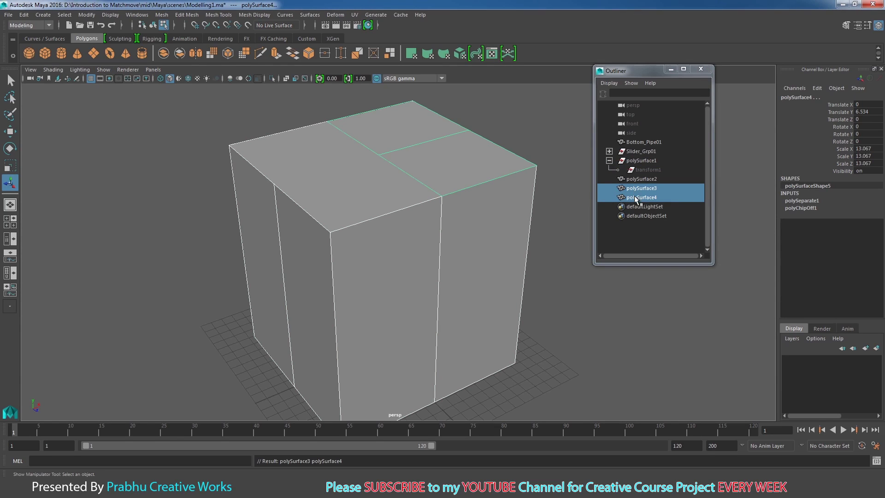
Delete the construction history of polySurface3 and polySurface4
{"action": "left_click", "coordinate": [23, 14]}
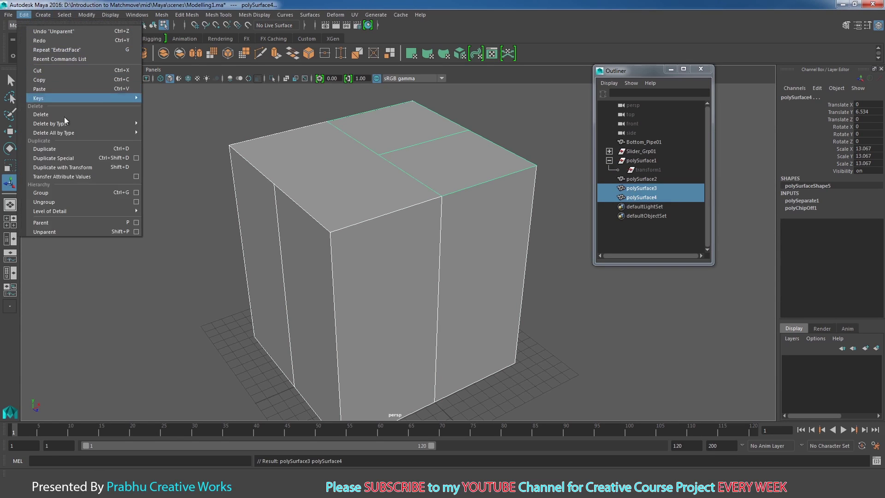
{"action": "mouse_move", "coordinate": [64, 121]}
{"action": "left_click", "coordinate": [211, 135]}
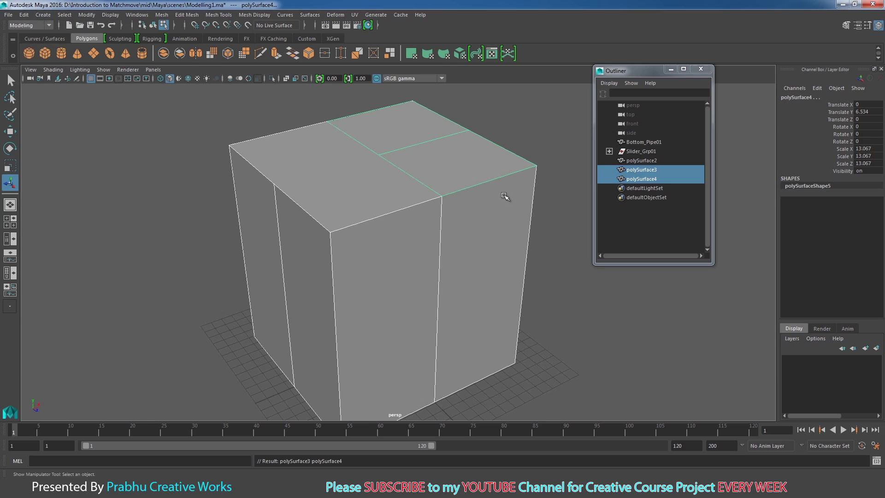
Examine polySurface2, polySurface3 and polySurface4 one by one to identify which part of the cube each forms
{"action": "left_click", "coordinate": [653, 169]}
{"action": "left_click", "coordinate": [649, 160]}
{"action": "left_click", "coordinate": [651, 169]}
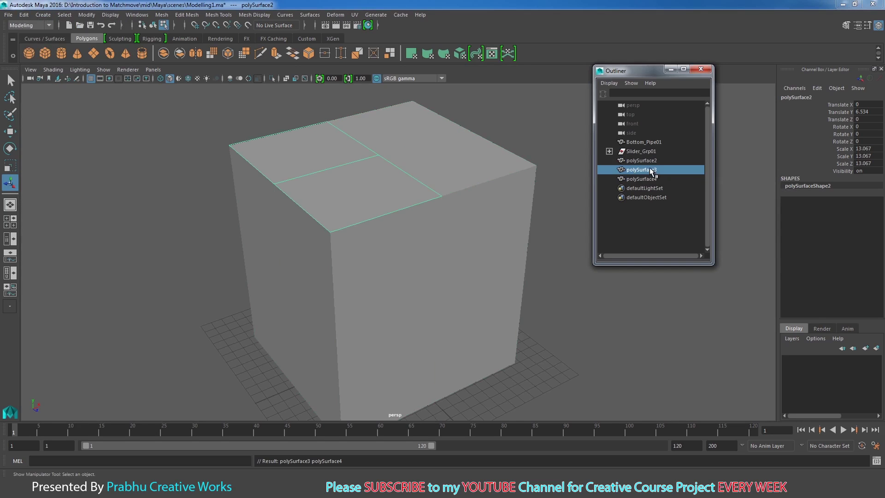
{"action": "left_click", "coordinate": [649, 180]}
{"action": "right_click_drag", "start_coordinate": [454, 201], "coordinate": [375, 213], "text": "alt"}
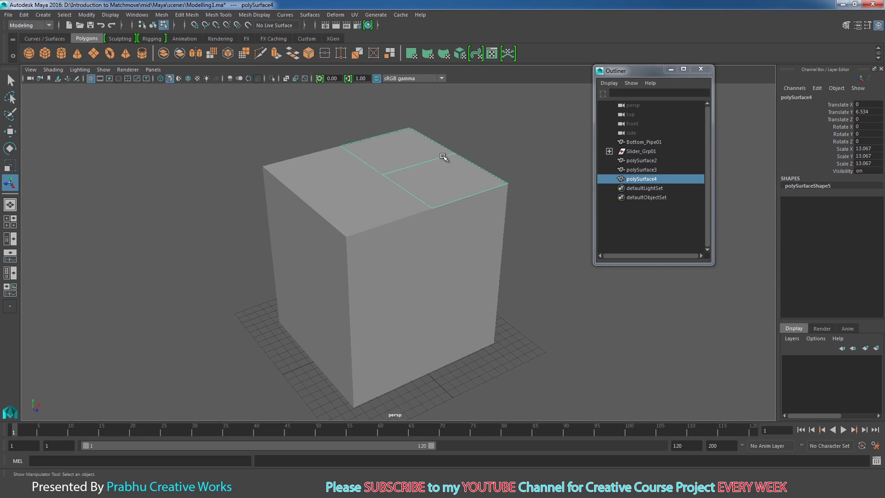
{"action": "middle_click_drag", "start_coordinate": [498, 177], "coordinate": [455, 216], "text": "alt"}
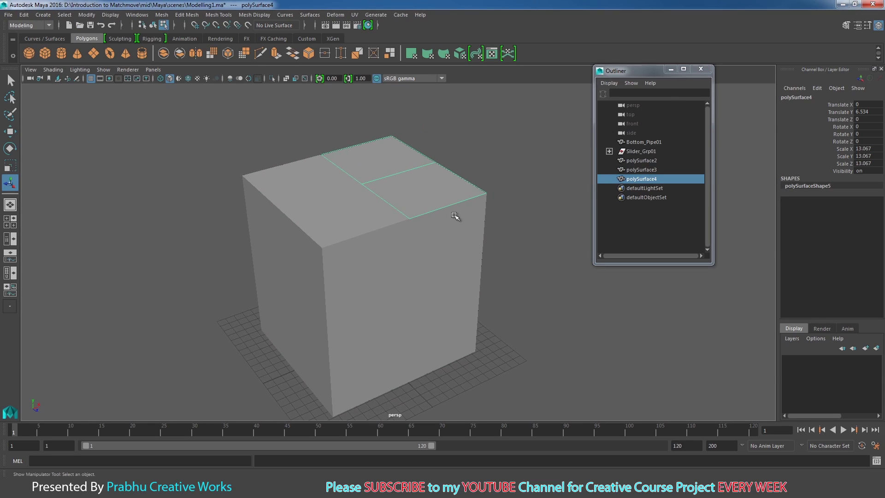
{"action": "left_click_drag", "start_coordinate": [466, 214], "coordinate": [420, 219], "text": "alt"}
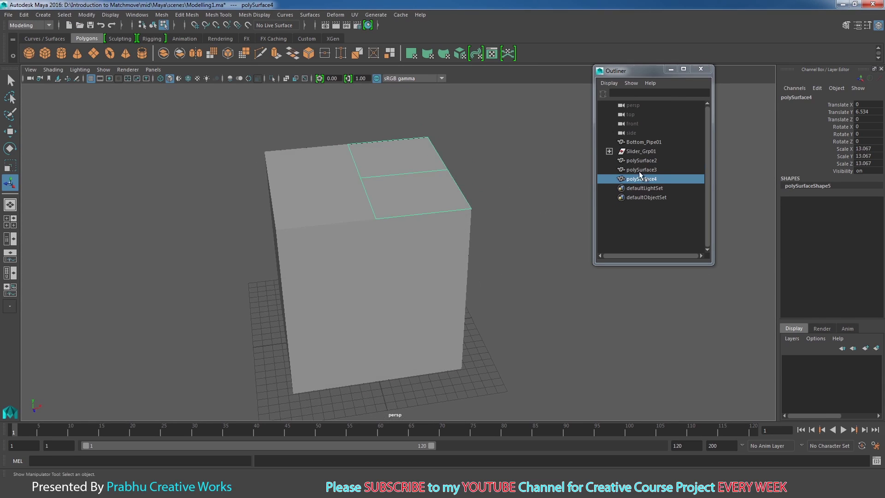
{"action": "left_click", "coordinate": [640, 171]}
{"action": "left_click", "coordinate": [640, 160]}
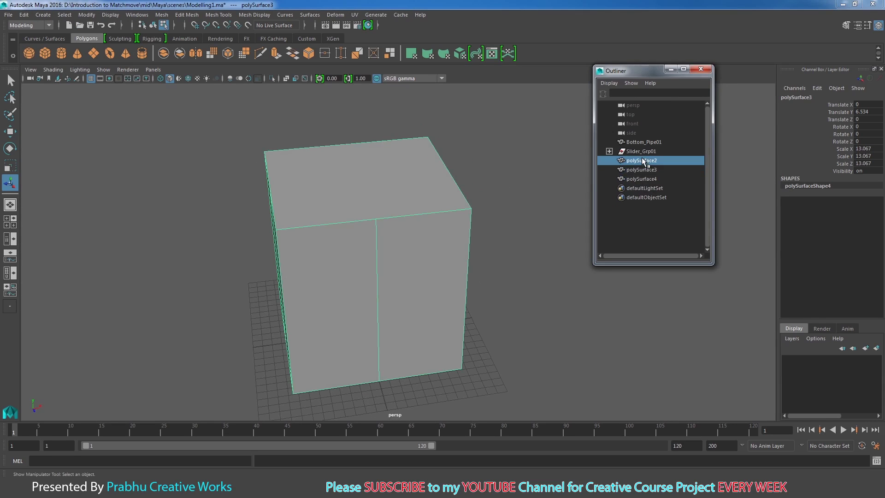
{"action": "left_click_drag", "start_coordinate": [277, 194], "coordinate": [350, 184], "text": "alt"}
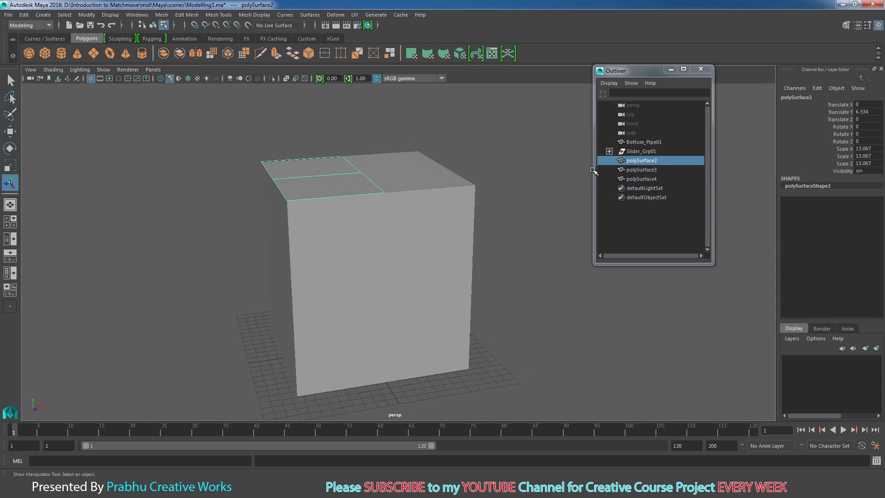
Center the pivots of the two top flaps, polySurface2 and polySurface4
{"action": "left_click", "coordinate": [641, 169], "text": "ctrl"}
{"action": "left_click", "coordinate": [647, 177]}
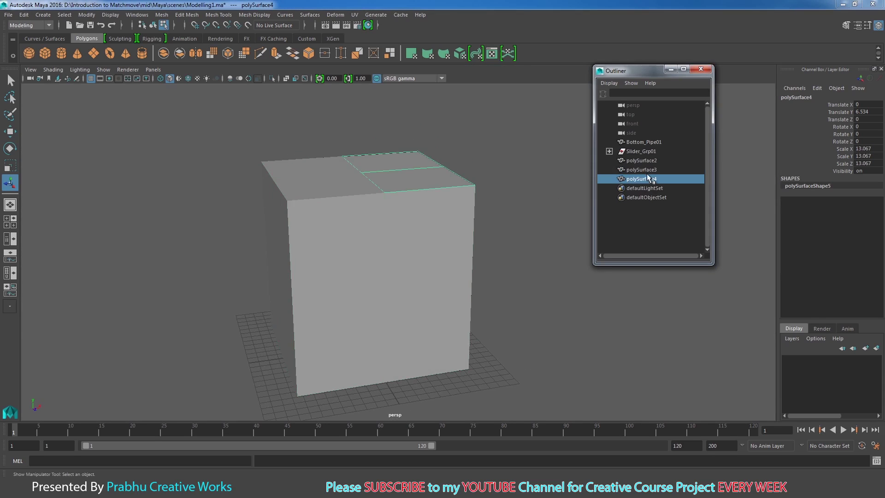
{"action": "left_click", "coordinate": [647, 172], "text": "ctrl"}
{"action": "left_click", "coordinate": [645, 182]}
{"action": "left_click", "coordinate": [653, 163], "text": "ctrl"}
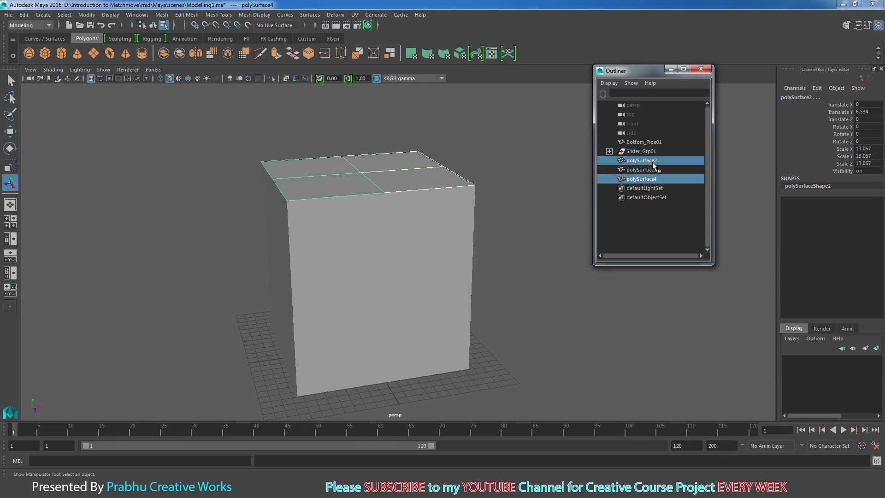
{"action": "right_click_drag", "start_coordinate": [484, 196], "coordinate": [302, 171], "text": "alt"}
{"action": "left_click_drag", "start_coordinate": [302, 171], "coordinate": [373, 198], "text": "alt"}
{"action": "scroll", "coordinate": [375, 202], "scroll_direction": "up", "scroll_amount": 2}
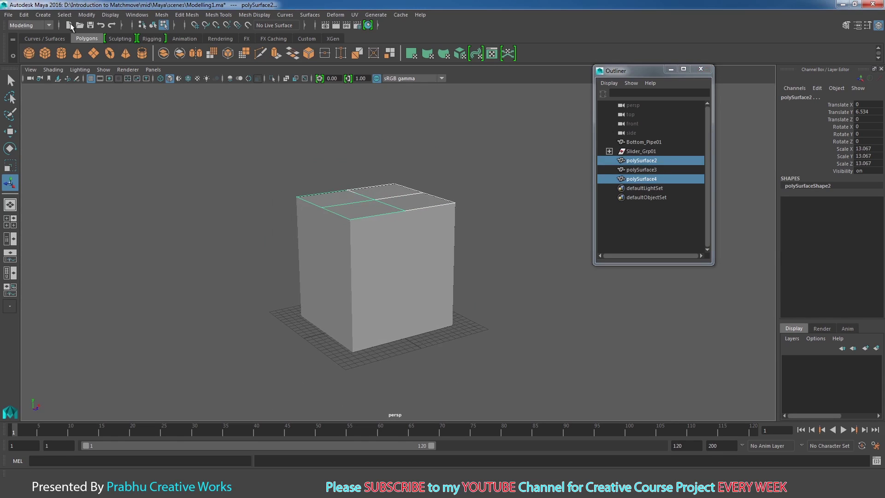
{"action": "left_click", "coordinate": [87, 14]}
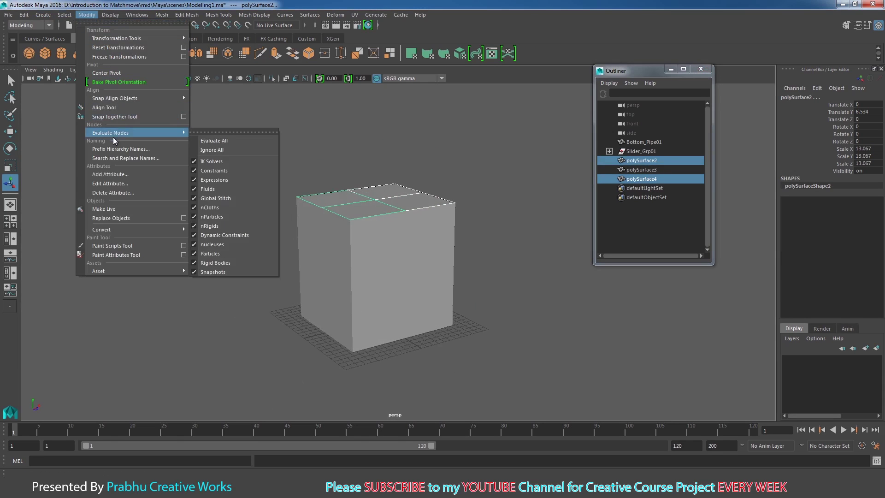
{"action": "left_click", "coordinate": [112, 73]}
Move the two top flaps straight up to a clear distance above the box, and deselect them
{"action": "left_click_drag", "start_coordinate": [333, 189], "coordinate": [317, 189], "text": "alt"}
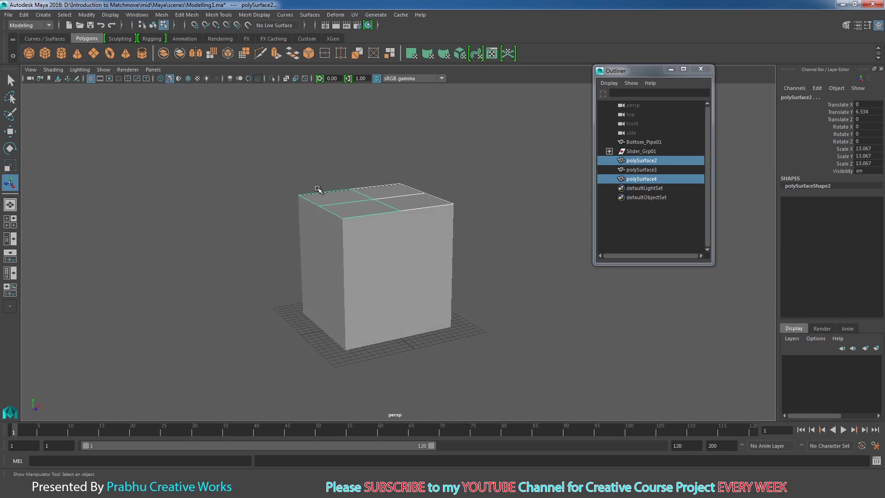
{"action": "key", "text": "w"}
{"action": "left_click_drag", "start_coordinate": [348, 157], "coordinate": [348, 136]}
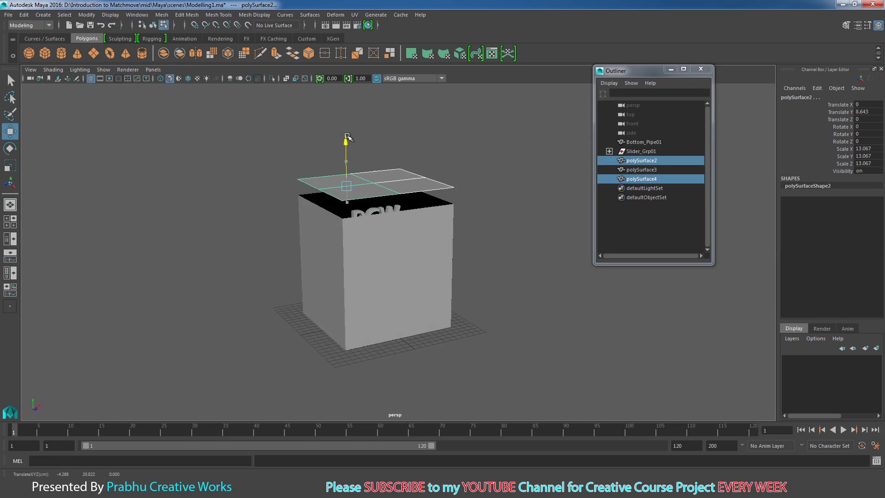
{"action": "left_click", "coordinate": [488, 177]}
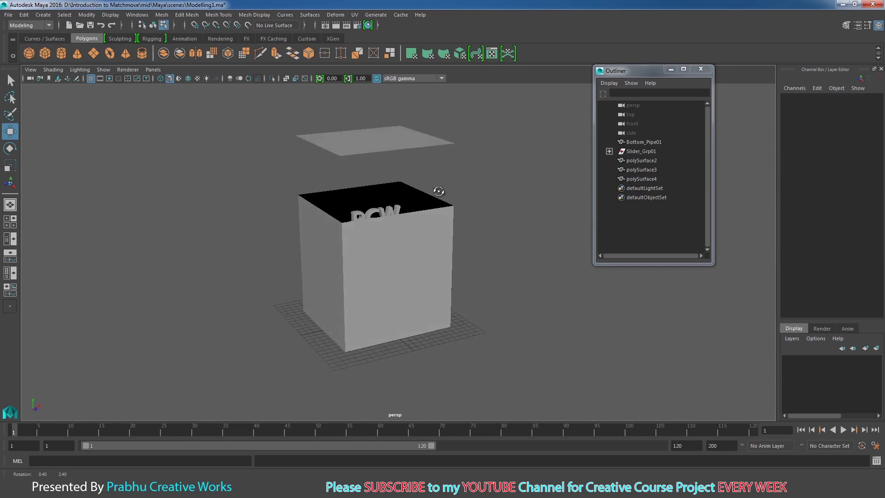
Return to object mode and examine the open box and the raised flaps from several angles
{"action": "mouse_move", "coordinate": [451, 178]}
{"action": "left_mouse_down", "text": "alt"}
{"action": "mouse_move", "coordinate": [415, 178]}
{"action": "mouse_move", "coordinate": [417, 159]}
{"action": "mouse_move", "coordinate": [453, 167]}
{"action": "left_mouse_up", "text": "alt"}
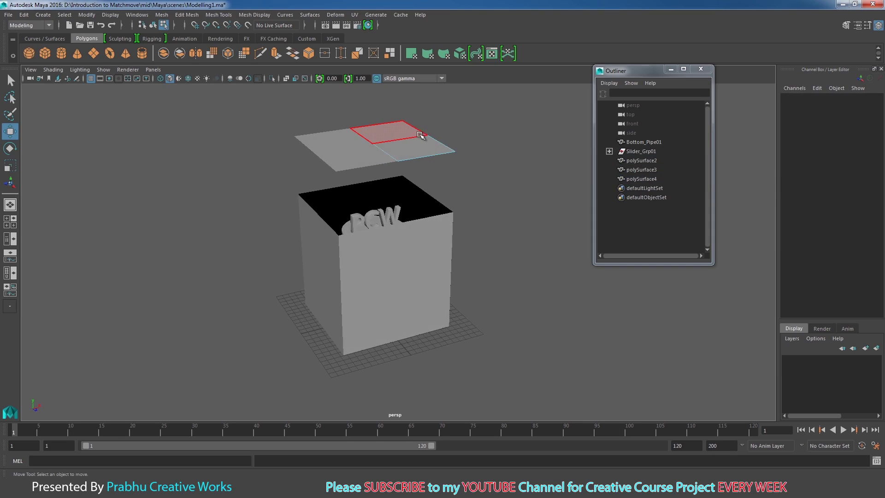
{"action": "right_click_drag", "start_coordinate": [419, 140], "coordinate": [443, 129]}
{"action": "left_click", "coordinate": [413, 145]}
{"action": "left_click_drag", "start_coordinate": [489, 221], "coordinate": [470, 194], "text": "alt"}
{"action": "left_click", "coordinate": [473, 193]}
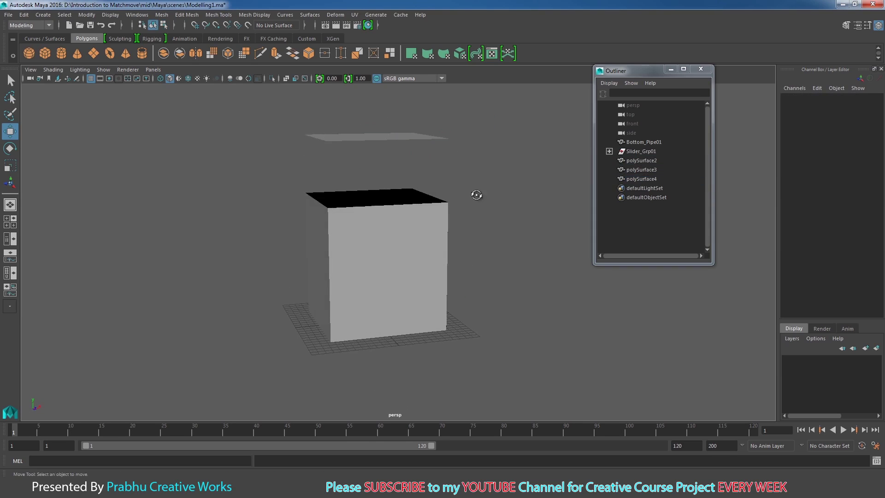
{"action": "right_click_drag", "start_coordinate": [475, 192], "coordinate": [538, 245], "text": "alt"}
{"action": "left_click", "coordinate": [461, 225]}
{"action": "left_click", "coordinate": [494, 253]}
{"action": "mouse_move", "coordinate": [482, 243]}
{"action": "left_mouse_down", "text": "alt"}
{"action": "mouse_move", "coordinate": [476, 264]}
{"action": "mouse_move", "coordinate": [487, 239]}
{"action": "left_mouse_up", "text": "alt"}
{"action": "left_click", "coordinate": [479, 235]}
Apply an Extrude to all faces of the box body, polySurface3
{"action": "left_click_drag", "start_coordinate": [358, 268], "coordinate": [408, 276], "text": "alt"}
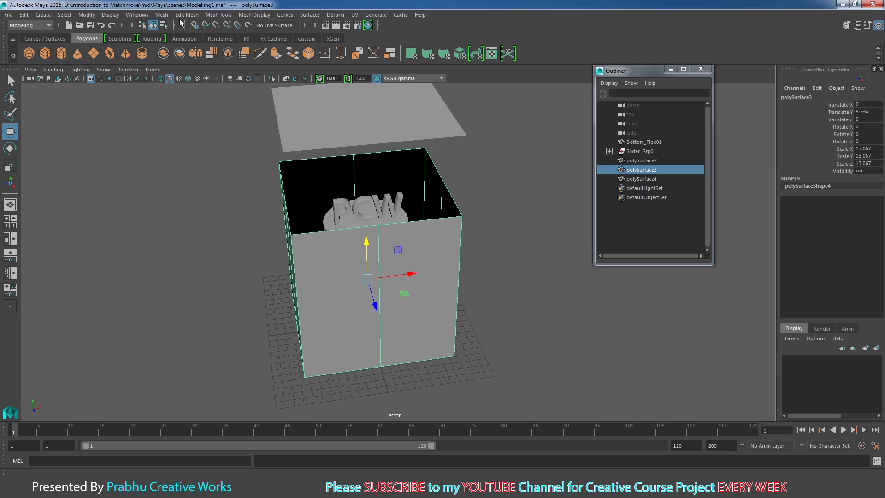
{"action": "right_click_drag", "start_coordinate": [445, 236], "coordinate": [446, 260], "text": "shift"}
{"action": "left_click_drag", "start_coordinate": [440, 256], "coordinate": [500, 259], "text": "alt"}
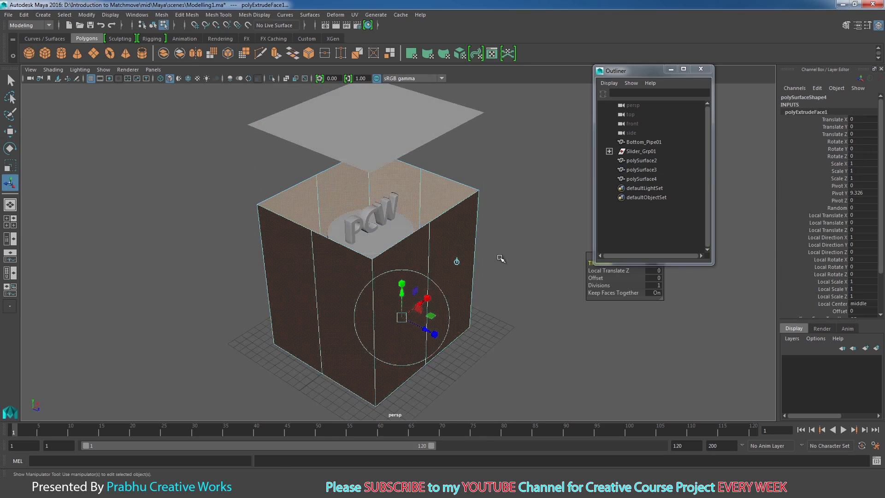
Try to thicken the extruded box walls with a Local Translate Z of -1.275, and undo the offset
{"action": "right_click_drag", "start_coordinate": [500, 258], "coordinate": [538, 300], "text": "alt"}
{"action": "left_click_drag", "start_coordinate": [425, 348], "coordinate": [409, 343]}
{"action": "right_click_drag", "start_coordinate": [408, 341], "coordinate": [411, 344], "text": "shift"}
{"action": "left_click_drag", "start_coordinate": [412, 344], "coordinate": [413, 344]}
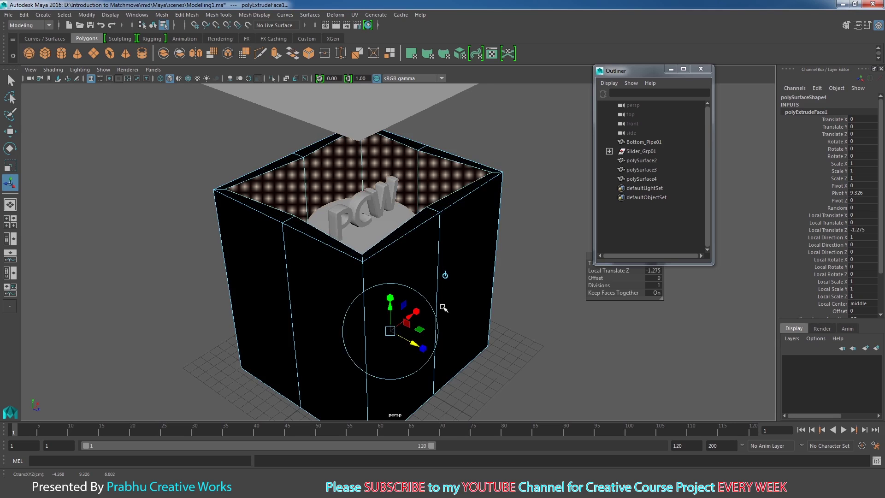
{"action": "left_click_drag", "start_coordinate": [454, 285], "coordinate": [410, 271], "text": "alt"}
{"action": "key", "text": "ctrl+z"}
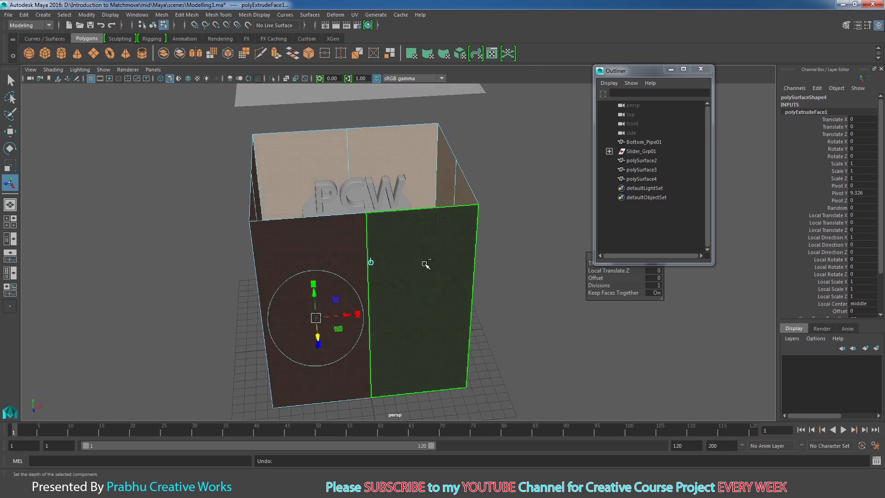
Undo the extrude on the box body and clear the selection
{"action": "key", "text": "ctrl+z"}
{"action": "right_click_drag", "start_coordinate": [463, 215], "coordinate": [509, 192]}
{"action": "left_click", "coordinate": [518, 184]}
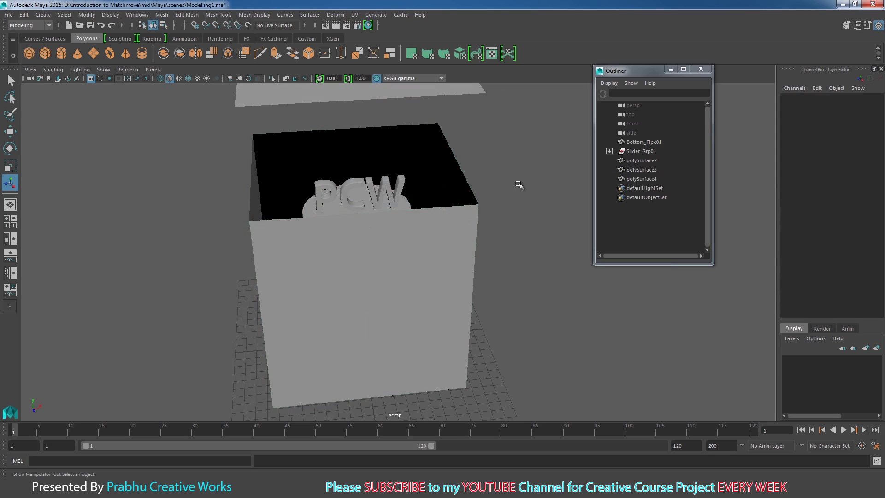
{"action": "left_click", "coordinate": [85, 69]}
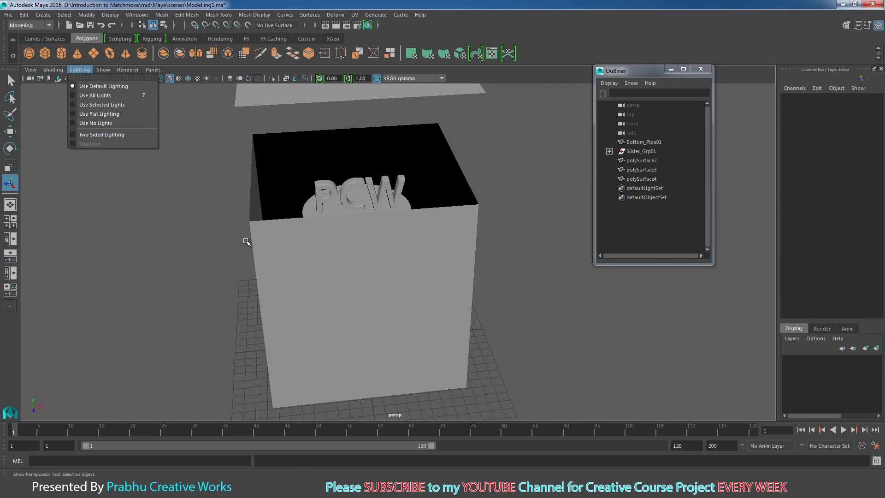
Extrude the faces of the box body, polySurface3, inward with a Local Translate Z of -1.245
{"action": "left_click", "coordinate": [265, 147]}
{"action": "left_click_drag", "start_coordinate": [234, 169], "coordinate": [401, 181], "text": "alt"}
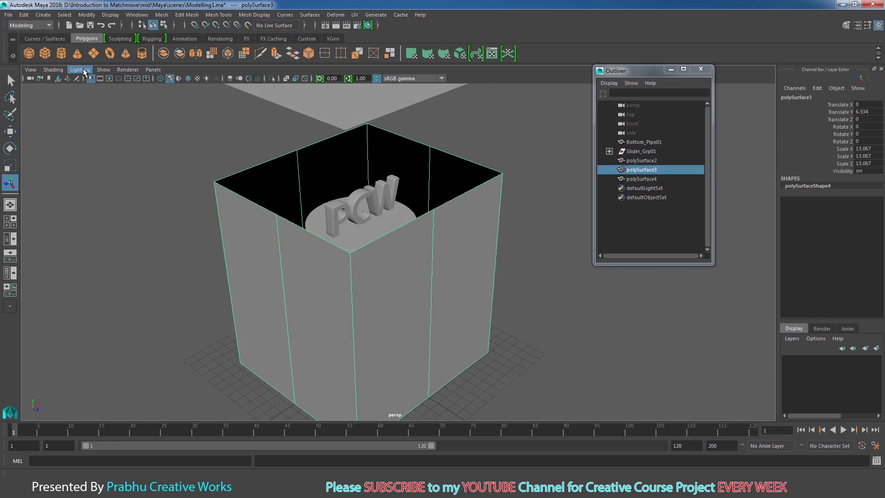
{"action": "right_click_drag", "start_coordinate": [446, 173], "coordinate": [450, 190]}
{"action": "key", "text": "ctrl+e"}
{"action": "left_click_drag", "start_coordinate": [414, 346], "coordinate": [405, 339]}
Examine the extruded wall thickness around the PCW model in wireframe, from the front and in perspective
{"action": "key", "text": "space"}
{"action": "left_click_drag", "start_coordinate": [501, 321], "coordinate": [504, 332]}
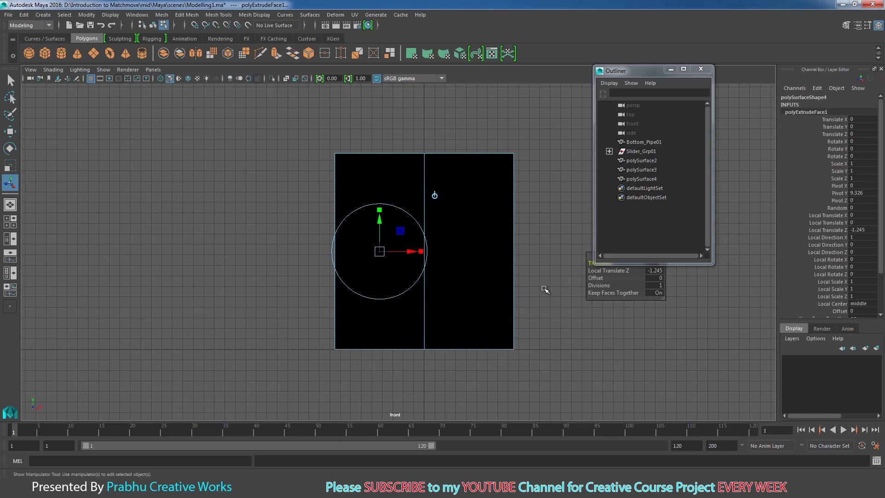
{"action": "key", "text": "4"}
{"action": "right_click_drag", "start_coordinate": [526, 310], "coordinate": [626, 356], "text": "alt"}
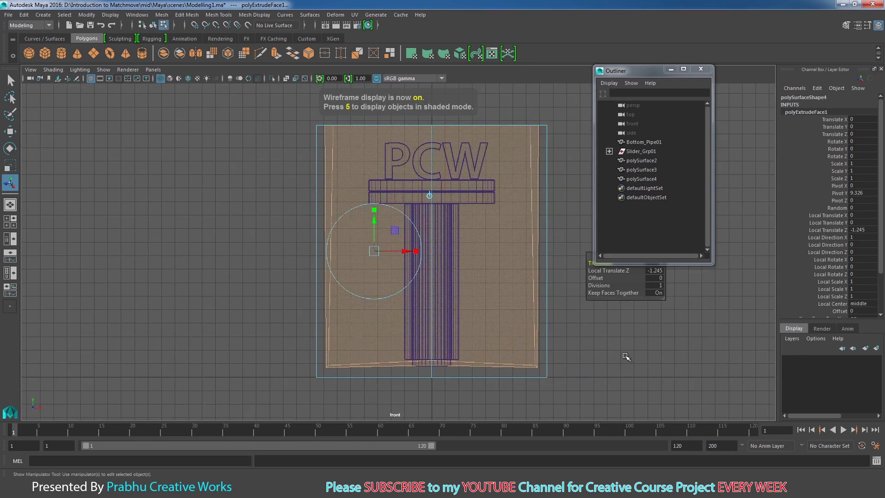
{"action": "middle_click_drag", "start_coordinate": [579, 325], "coordinate": [575, 256], "text": "alt"}
{"action": "right_click_drag", "start_coordinate": [575, 256], "coordinate": [579, 391], "text": "alt"}
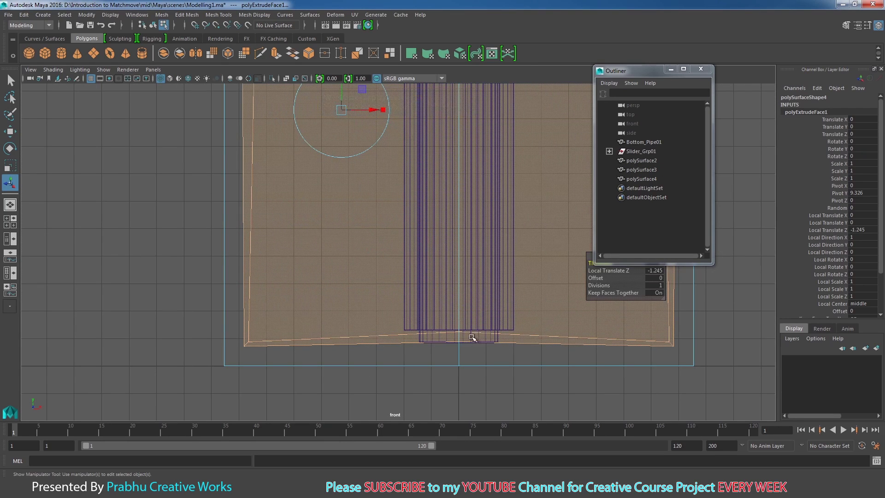
{"action": "key", "text": "space"}
{"action": "left_click_drag", "start_coordinate": [466, 337], "coordinate": [436, 292]}
{"action": "right_click_drag", "start_coordinate": [437, 292], "coordinate": [490, 366], "text": "alt"}
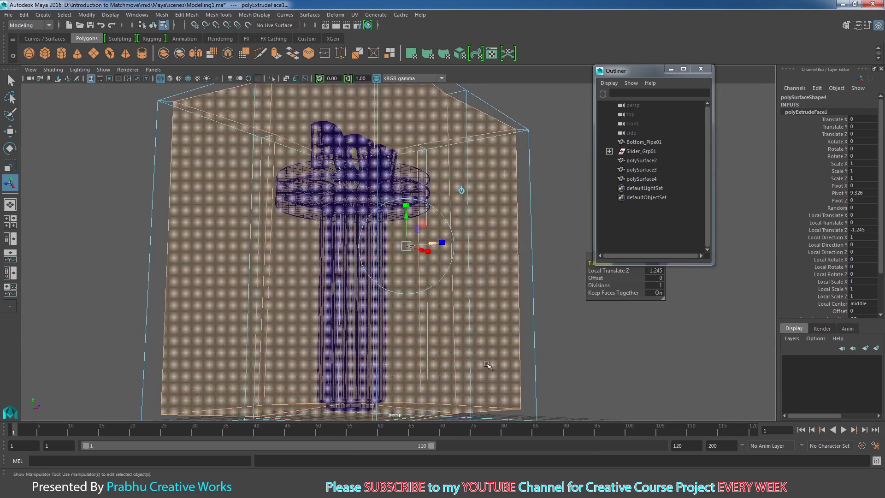
Adjust the box extrusion's Local Translate Z to -1.28 and return to object mode with shaded display
{"action": "middle_click_drag", "start_coordinate": [489, 366], "coordinate": [503, 332], "text": "alt"}
{"action": "left_click_drag", "start_coordinate": [447, 208], "coordinate": [441, 209]}
{"action": "left_click_drag", "start_coordinate": [435, 253], "coordinate": [395, 283], "text": "alt"}
{"action": "scroll", "coordinate": [426, 290], "scroll_direction": "down", "scroll_amount": 3}
{"action": "key", "text": "5"}
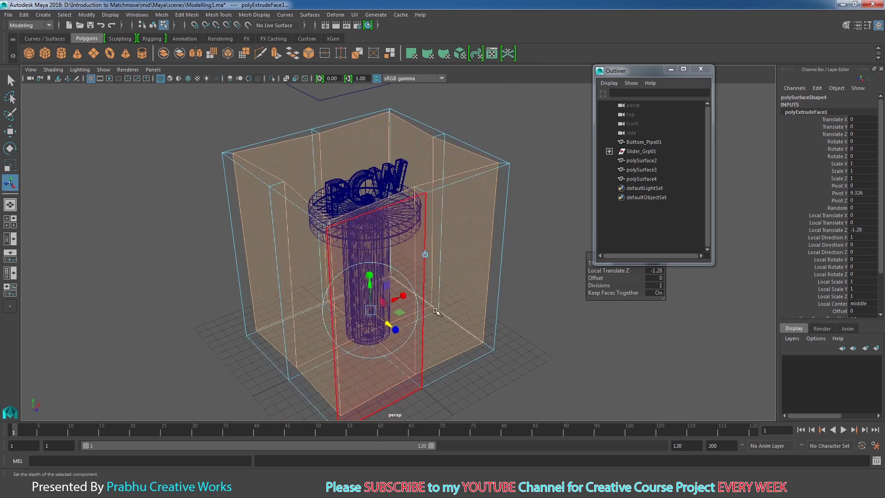
{"action": "right_click_drag", "start_coordinate": [481, 178], "coordinate": [511, 168]}
{"action": "left_click_drag", "start_coordinate": [470, 233], "coordinate": [429, 226], "text": "alt"}
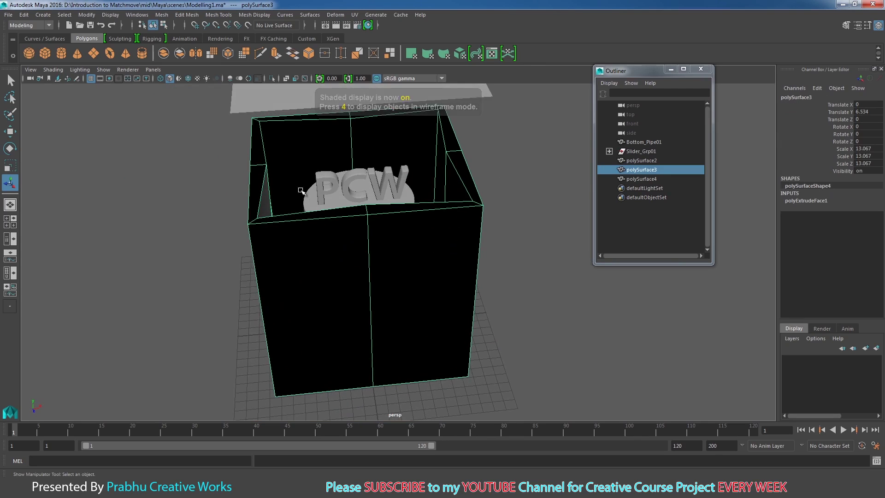
Scale the four midpoint vertices of the box's inner top rim to straighten the inner walls, and deselect the box in object mode
{"action": "right_click_drag", "start_coordinate": [270, 169], "coordinate": [221, 165]}
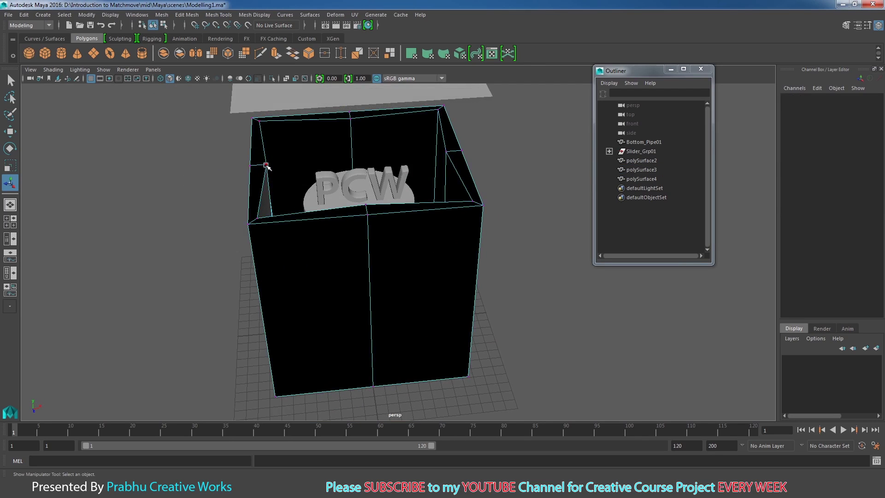
{"action": "left_click", "coordinate": [266, 165]}
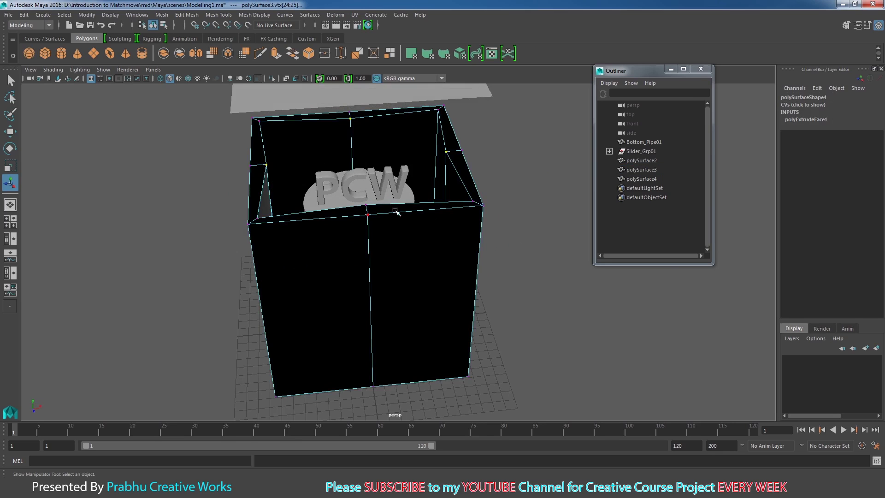
{"action": "left_click_drag", "start_coordinate": [394, 211], "coordinate": [422, 181], "text": "alt"}
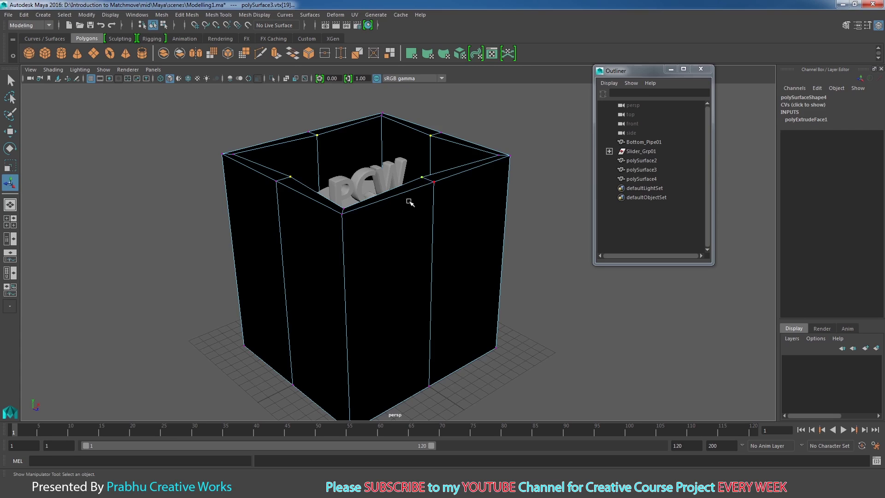
{"action": "left_click_drag", "start_coordinate": [409, 202], "coordinate": [486, 230], "text": "alt"}
{"action": "key", "text": "r"}
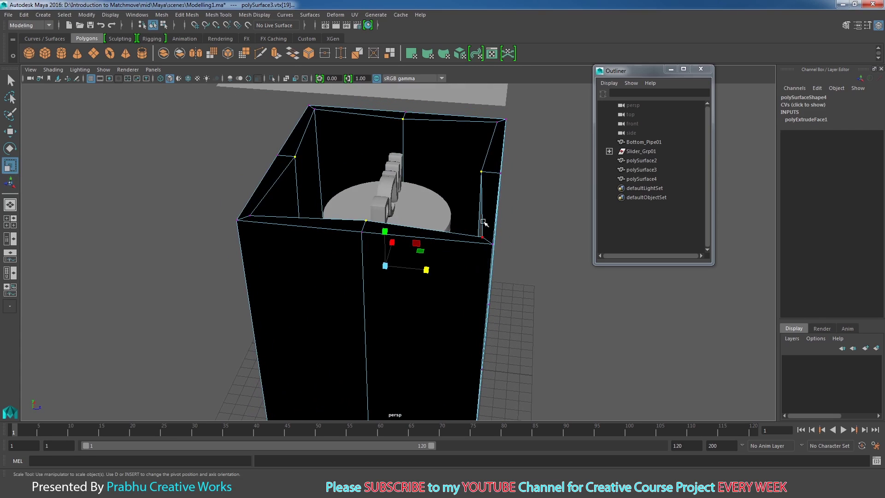
{"action": "left_click_drag", "start_coordinate": [427, 269], "coordinate": [401, 242]}
{"action": "left_click_drag", "start_coordinate": [464, 273], "coordinate": [335, 241], "text": "alt"}
{"action": "right_click_drag", "start_coordinate": [434, 192], "coordinate": [451, 183]}
{"action": "left_click", "coordinate": [441, 194]}
{"action": "mouse_move", "coordinate": [480, 260]}
{"action": "left_mouse_down", "text": "alt"}
{"action": "mouse_move", "coordinate": [480, 270]}
{"action": "mouse_move", "coordinate": [475, 262]}
{"action": "mouse_move", "coordinate": [510, 239]}
{"action": "mouse_move", "coordinate": [406, 252]}
{"action": "mouse_move", "coordinate": [473, 272]}
{"action": "left_mouse_up", "text": "alt"}
{"action": "left_click", "coordinate": [507, 275]}
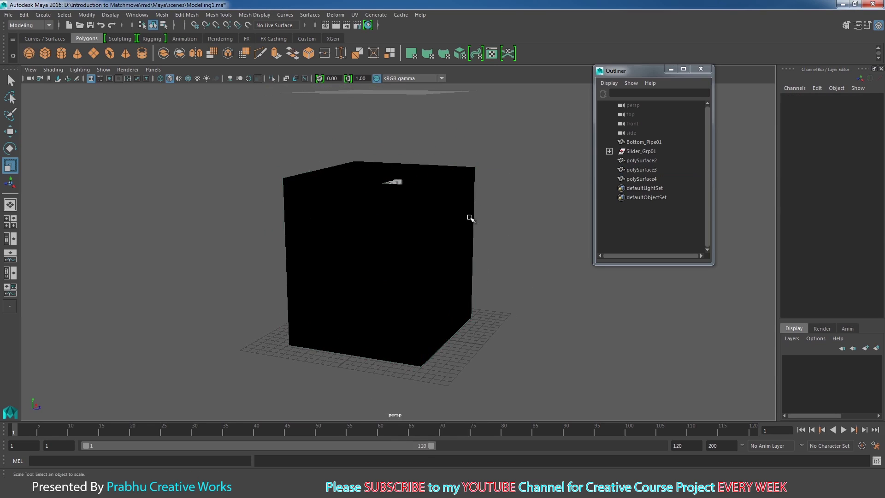
Reverse the normals of the box body, polySurface3, and deselect it
{"action": "left_click", "coordinate": [440, 242]}
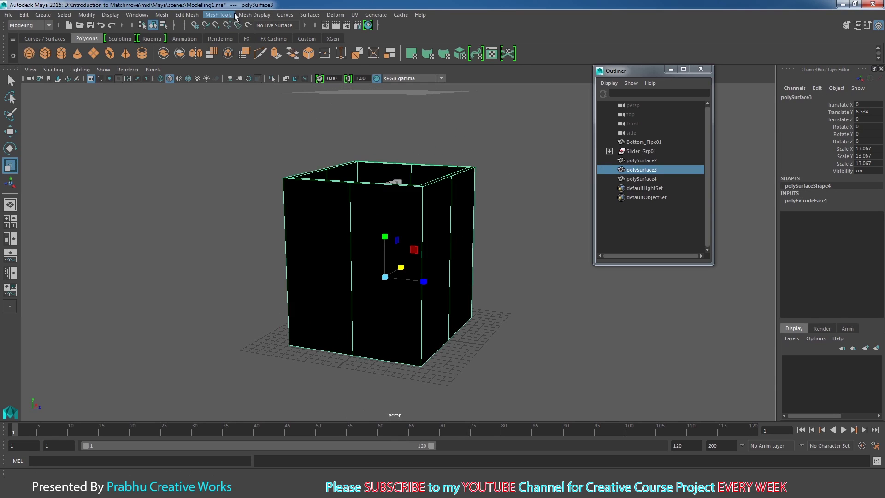
{"action": "left_click", "coordinate": [254, 15]}
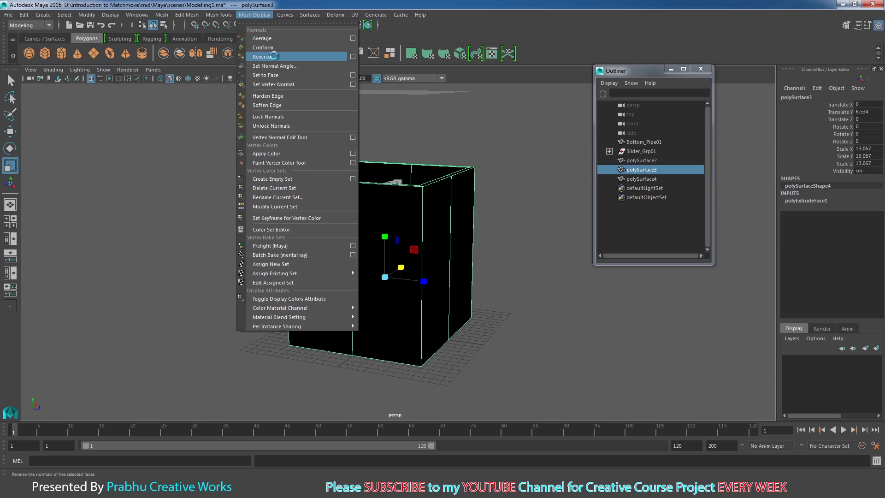
{"action": "left_click", "coordinate": [272, 55]}
{"action": "left_click", "coordinate": [502, 239]}
{"action": "left_click_drag", "start_coordinate": [501, 239], "coordinate": [453, 251], "text": "alt"}
{"action": "right_click_drag", "start_coordinate": [452, 251], "coordinate": [411, 210], "text": "alt"}
{"action": "middle_click_drag", "start_coordinate": [430, 213], "coordinate": [434, 288], "text": "alt"}
{"action": "left_click_drag", "start_coordinate": [365, 159], "coordinate": [439, 229]}
{"action": "right_click_drag", "start_coordinate": [440, 229], "coordinate": [510, 253], "text": "alt"}
{"action": "left_click", "coordinate": [503, 224]}
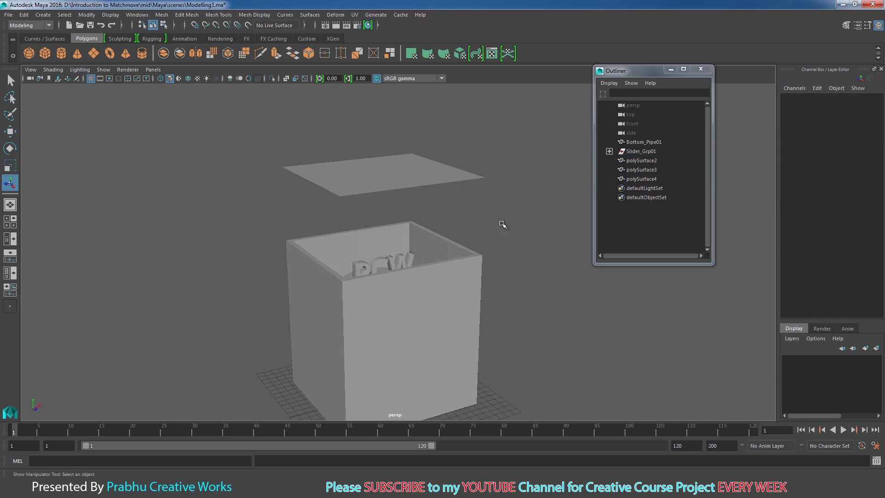
Extrude both raised top flaps, polySurface2 and polySurface4, with a Local Translate Z of -0.621, and return to object mode
{"action": "left_click", "coordinate": [408, 180]}
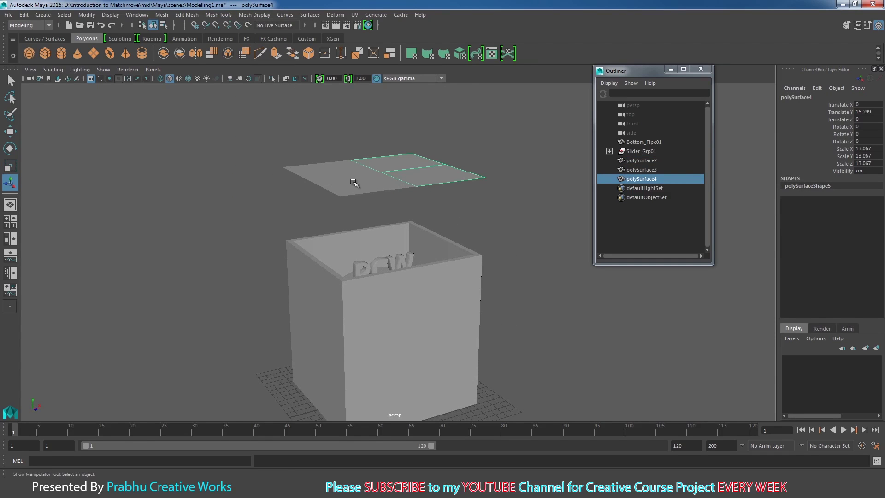
{"action": "left_click", "coordinate": [354, 183], "text": "shift"}
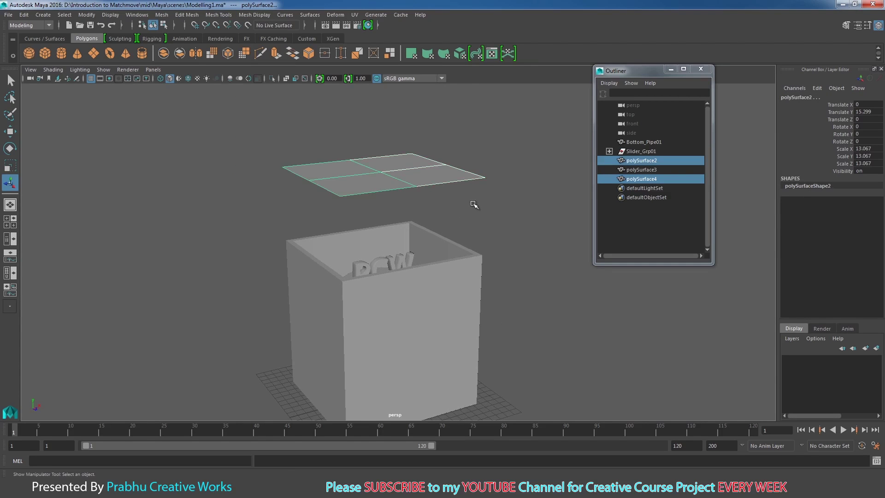
{"action": "right_click_drag", "start_coordinate": [474, 204], "coordinate": [477, 222], "text": "shift"}
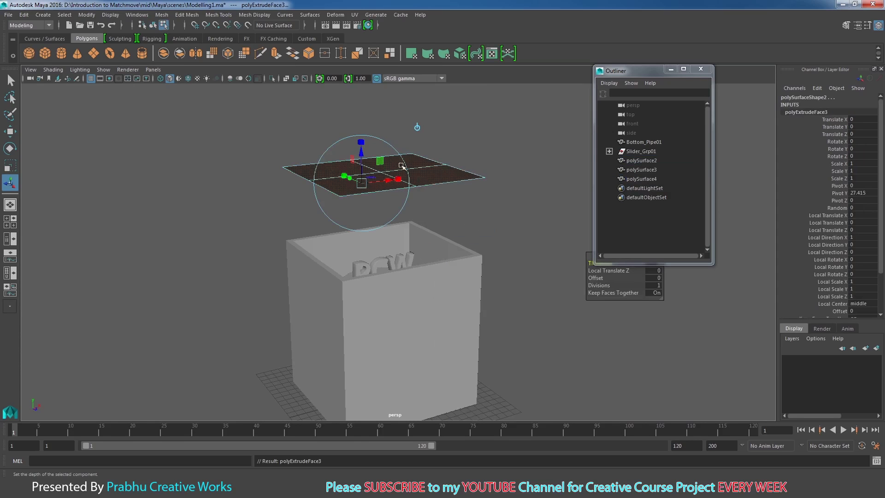
{"action": "left_click_drag", "start_coordinate": [363, 157], "coordinate": [364, 164]}
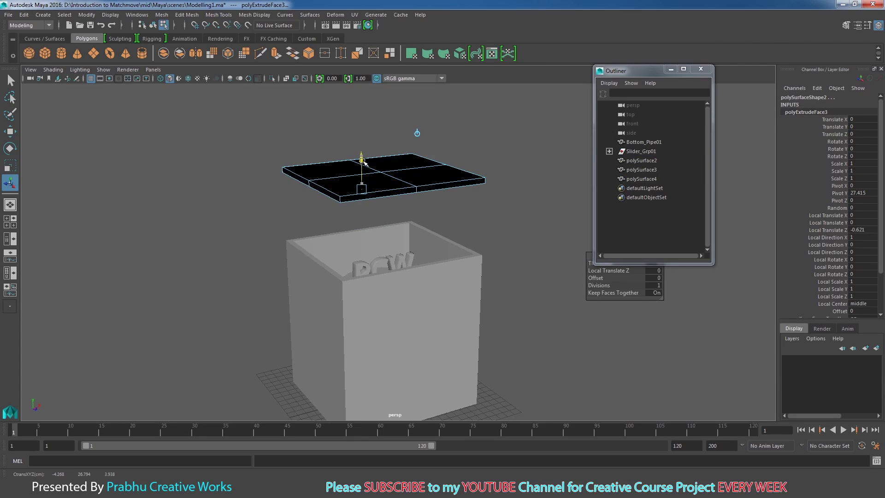
{"action": "left_click_drag", "start_coordinate": [441, 185], "coordinate": [452, 203], "text": "alt"}
{"action": "right_click_drag", "start_coordinate": [451, 203], "coordinate": [476, 182], "text": "alt"}
{"action": "right_click_drag", "start_coordinate": [451, 155], "coordinate": [494, 142]}
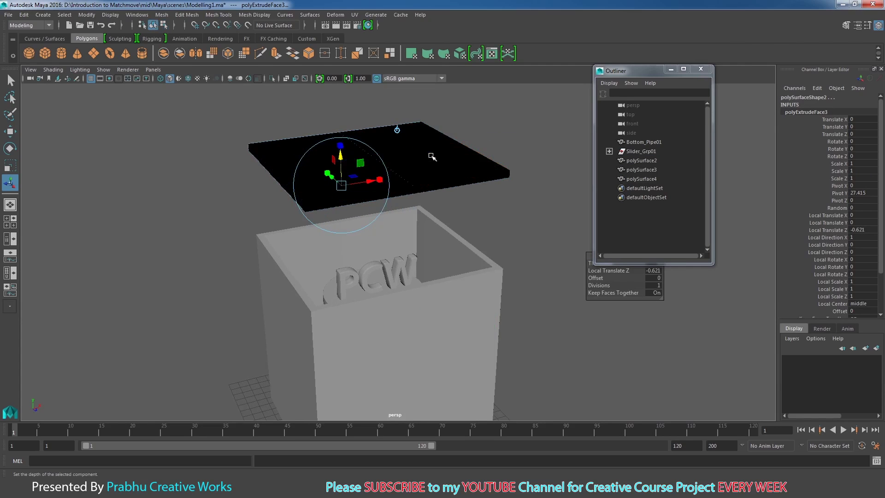
Reverse the normals of the two thickened flaps, polySurface2 and polySurface4
{"action": "left_click", "coordinate": [430, 156]}
{"action": "left_click", "coordinate": [350, 166]}
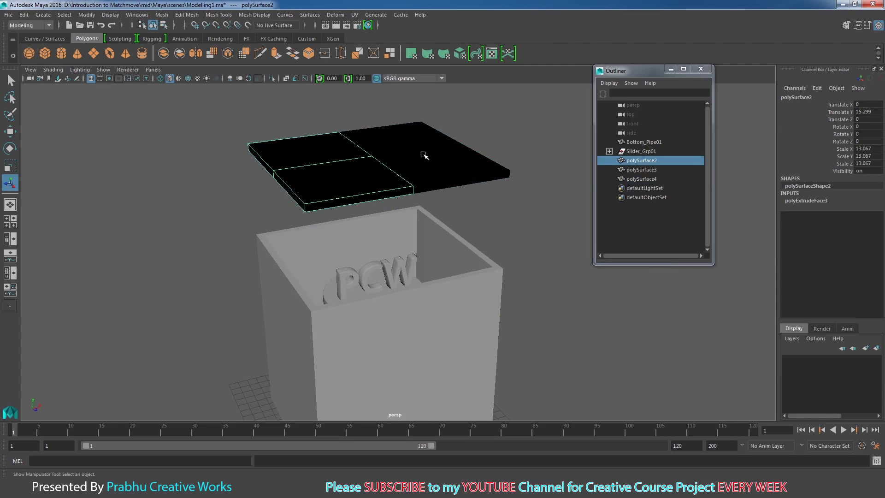
{"action": "left_click", "coordinate": [455, 152], "text": "shift"}
{"action": "left_click", "coordinate": [343, 180]}
{"action": "left_click", "coordinate": [429, 156], "text": "shift"}
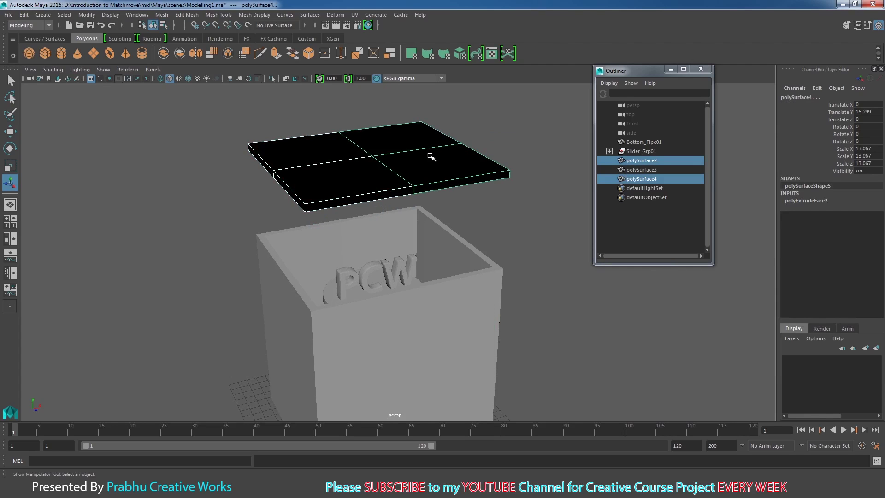
{"action": "left_click", "coordinate": [266, 15]}
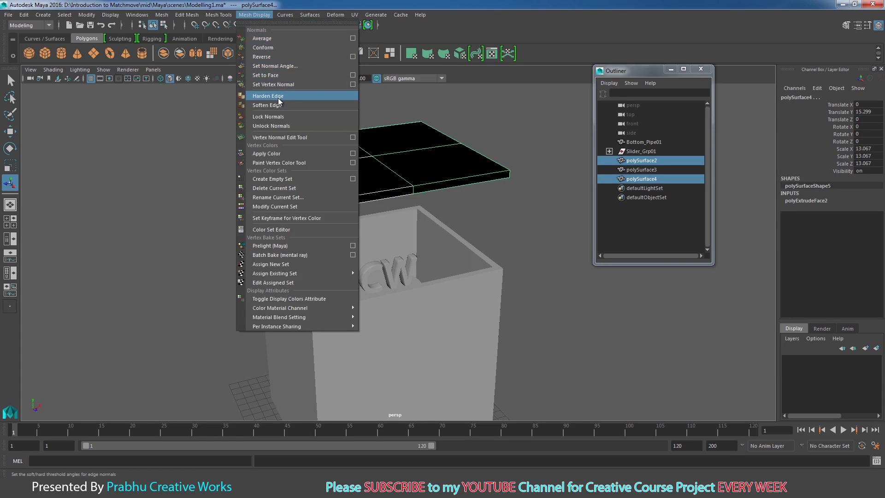
{"action": "left_click", "coordinate": [262, 57]}
{"action": "left_click", "coordinate": [349, 138]}
{"action": "left_click", "coordinate": [402, 181]}
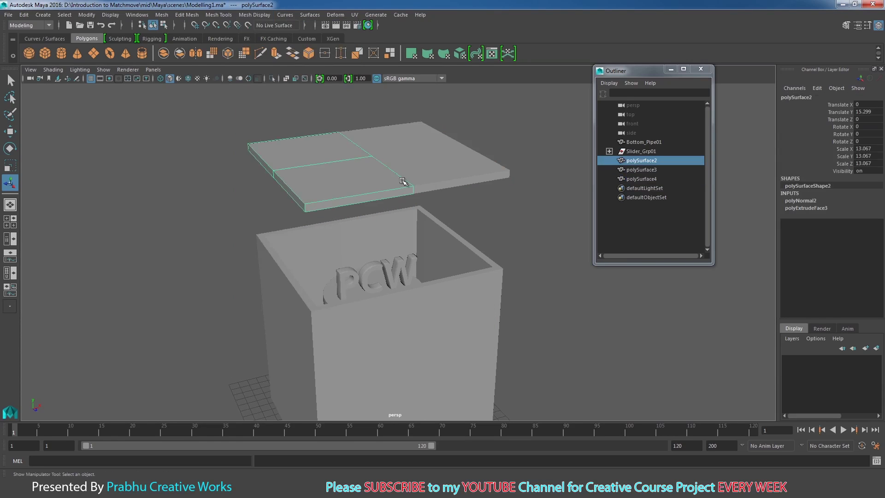
Select outer border edges on the flap polySurface2 and return to object mode
{"action": "left_click_drag", "start_coordinate": [403, 181], "coordinate": [369, 180], "text": "alt"}
{"action": "left_click", "coordinate": [419, 148]}
{"action": "left_click", "coordinate": [324, 148]}
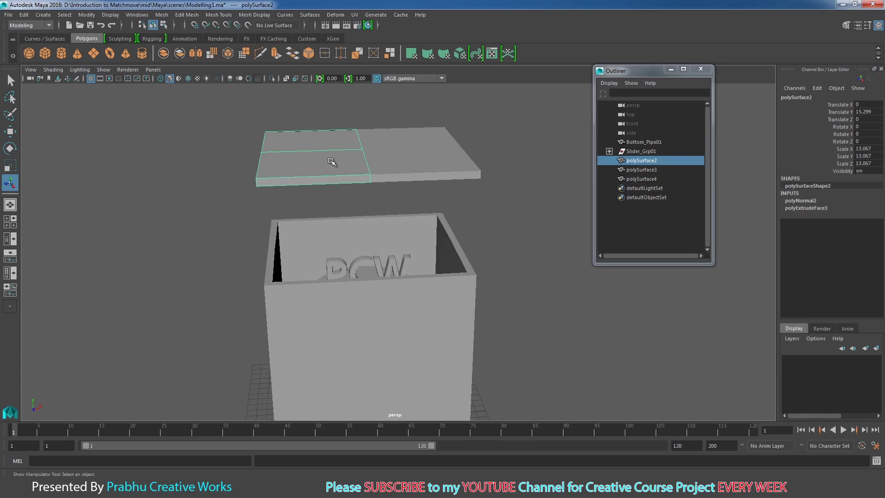
{"action": "right_click_drag", "start_coordinate": [281, 133], "coordinate": [307, 138]}
{"action": "left_click_drag", "start_coordinate": [306, 139], "coordinate": [281, 140], "text": "alt"}
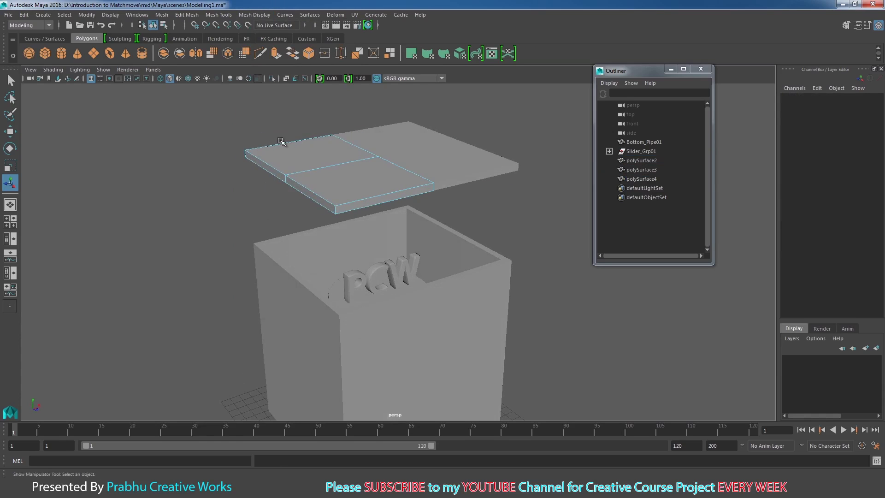
{"action": "left_click", "coordinate": [281, 144]}
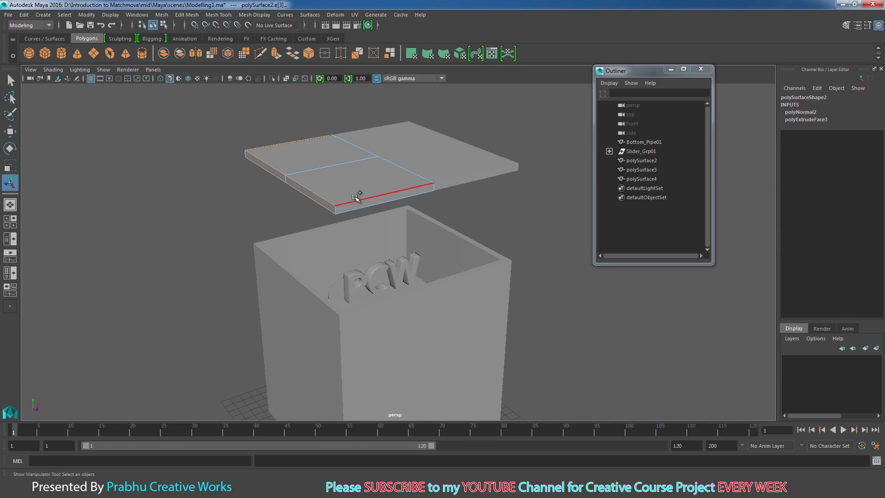
{"action": "left_click_drag", "start_coordinate": [358, 207], "coordinate": [343, 194], "text": "alt"}
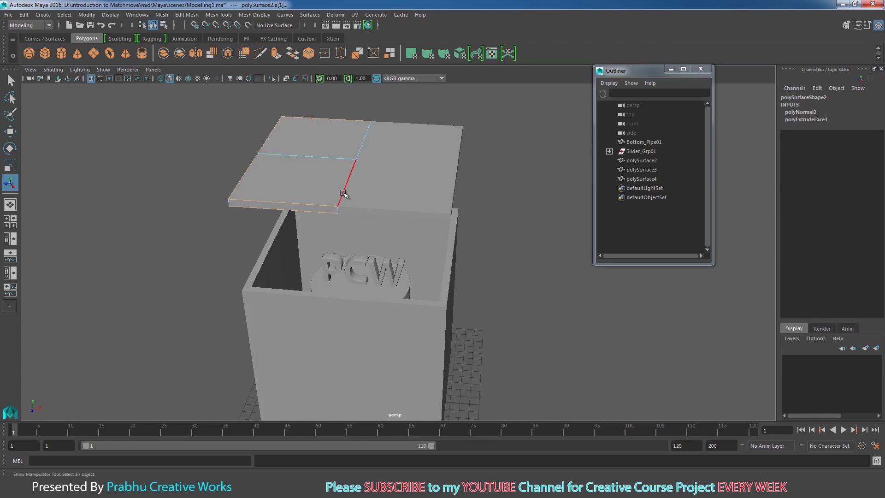
{"action": "right_click_drag", "start_coordinate": [326, 134], "coordinate": [346, 125]}
{"action": "left_click_drag", "start_coordinate": [347, 127], "coordinate": [382, 128], "text": "alt"}
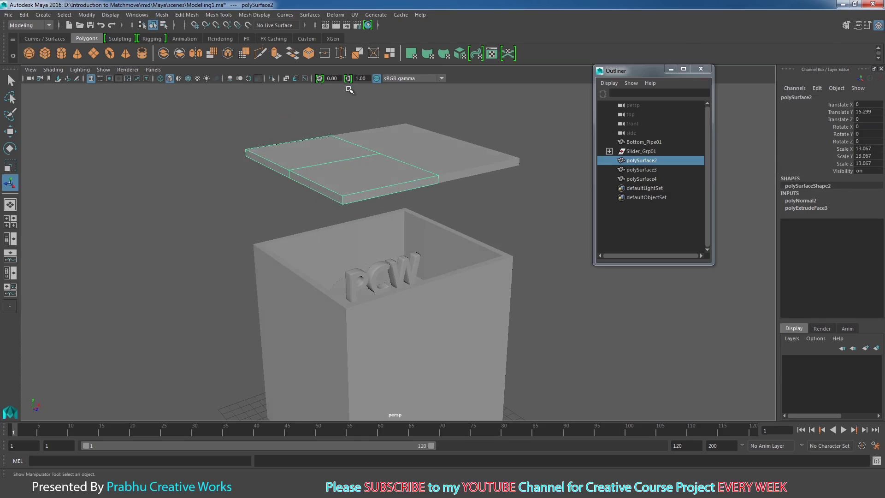
Isolate the flap polySurface2 and select all of its outer border edges, including the vertical corner edges, leaving out the middle dividing edge
{"action": "left_click", "coordinate": [273, 78]}
{"action": "mouse_move", "coordinate": [348, 162]}
{"action": "left_mouse_down", "text": "alt"}
{"action": "mouse_move", "coordinate": [375, 178]}
{"action": "mouse_move", "coordinate": [336, 151]}
{"action": "left_mouse_up", "text": "alt"}
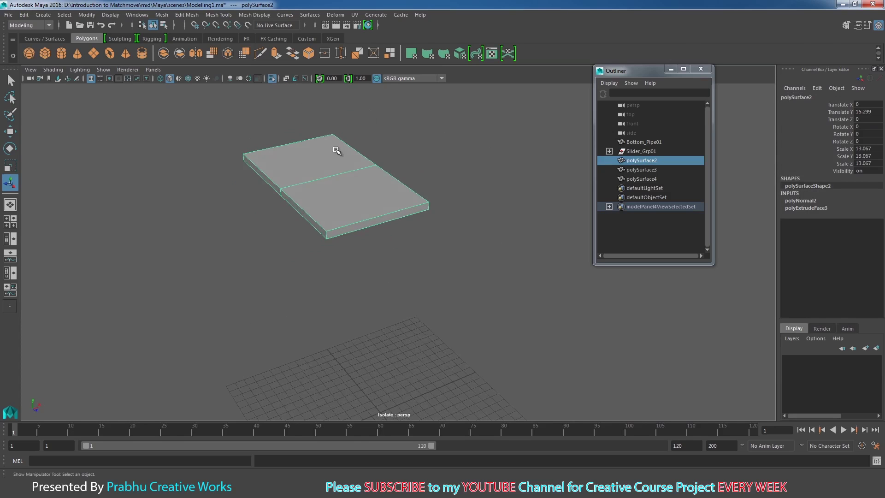
{"action": "right_click_drag", "start_coordinate": [336, 150], "coordinate": [315, 140]}
{"action": "left_click_drag", "start_coordinate": [325, 158], "coordinate": [443, 170], "text": "alt"}
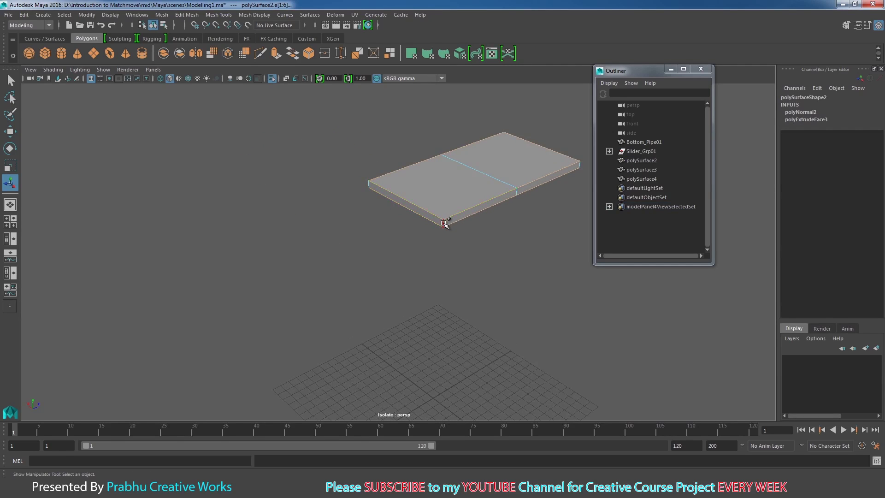
{"action": "left_click_drag", "start_coordinate": [509, 203], "coordinate": [509, 245], "text": "alt"}
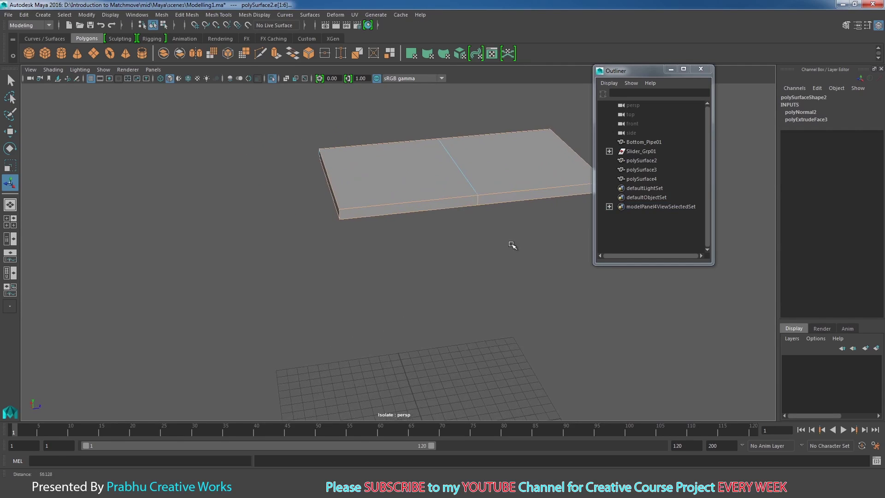
{"action": "left_click_drag", "start_coordinate": [506, 206], "coordinate": [307, 217], "text": "alt"}
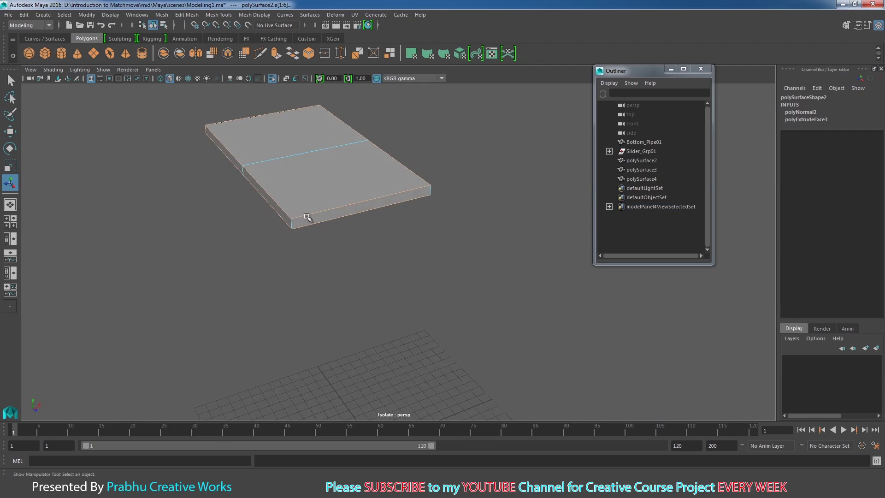
{"action": "left_click_drag", "start_coordinate": [433, 190], "coordinate": [378, 163], "text": "alt"}
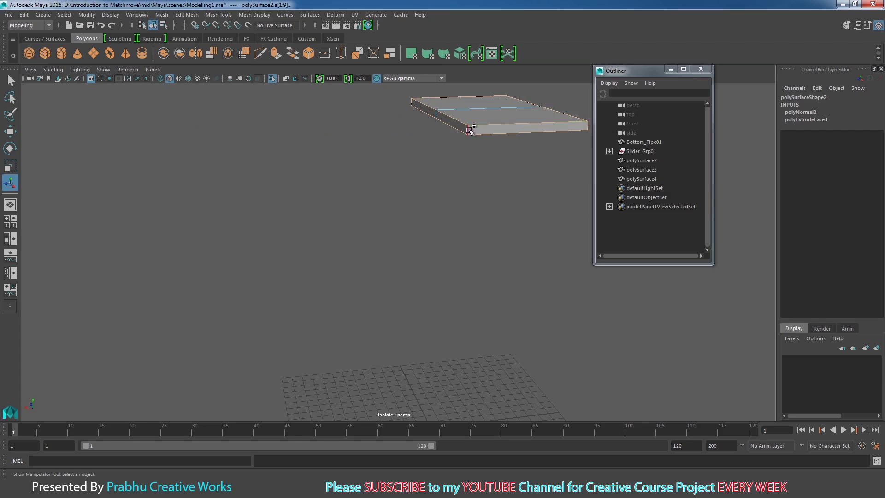
{"action": "left_click_drag", "start_coordinate": [485, 133], "coordinate": [371, 237], "text": "alt"}
{"action": "middle_click_drag", "start_coordinate": [371, 237], "coordinate": [304, 226], "text": "alt"}
Bevel the selected outer edges of polySurface2
{"action": "right_click_drag", "start_coordinate": [367, 212], "coordinate": [415, 211], "text": "shift"}
{"action": "right_click_drag", "start_coordinate": [495, 250], "coordinate": [531, 245], "text": "alt"}
{"action": "left_click_drag", "start_coordinate": [534, 233], "coordinate": [519, 198], "text": "alt"}
{"action": "middle_click_drag", "start_coordinate": [502, 239], "coordinate": [444, 304], "text": "alt"}
{"action": "right_click_drag", "start_coordinate": [493, 297], "coordinate": [523, 297], "text": "alt"}
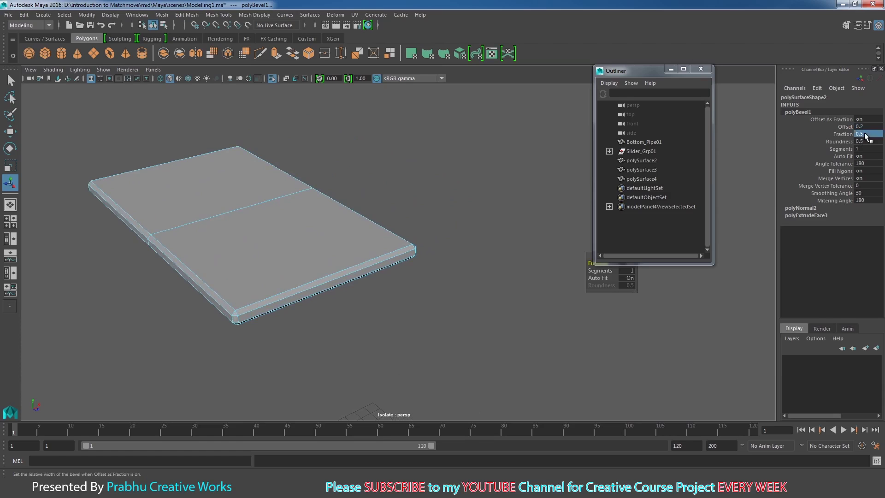
Set the bevel's Fraction to 0.2, edit its segment count, and return to object mode with polySurface2 selected
{"action": "key", "text": "Return"}
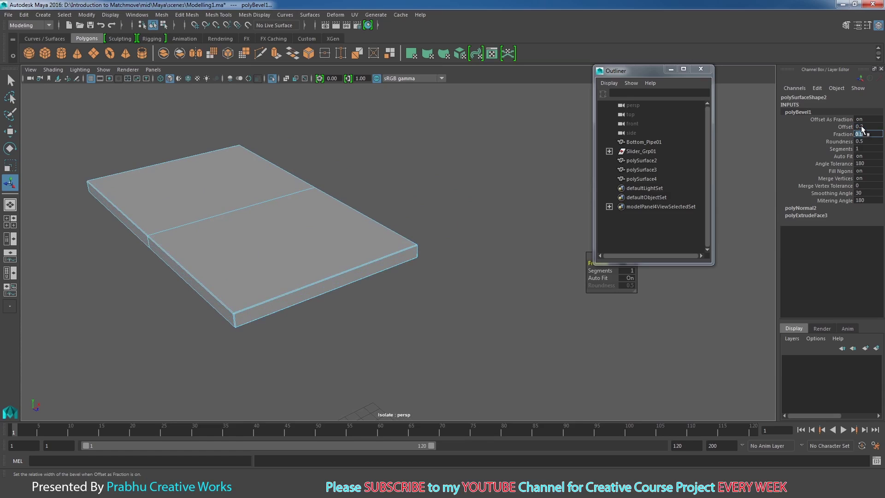
{"action": "type", "text": "0.2"}
{"action": "key", "text": "Return"}
{"action": "left_click", "coordinate": [861, 149]}
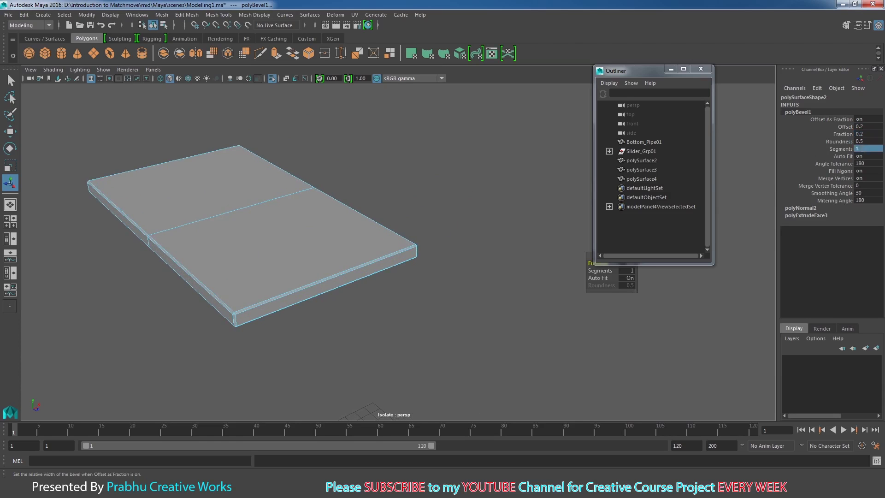
{"action": "key", "text": "Return"}
{"action": "right_click_drag", "start_coordinate": [363, 222], "coordinate": [441, 199]}
{"action": "left_click", "coordinate": [368, 235]}
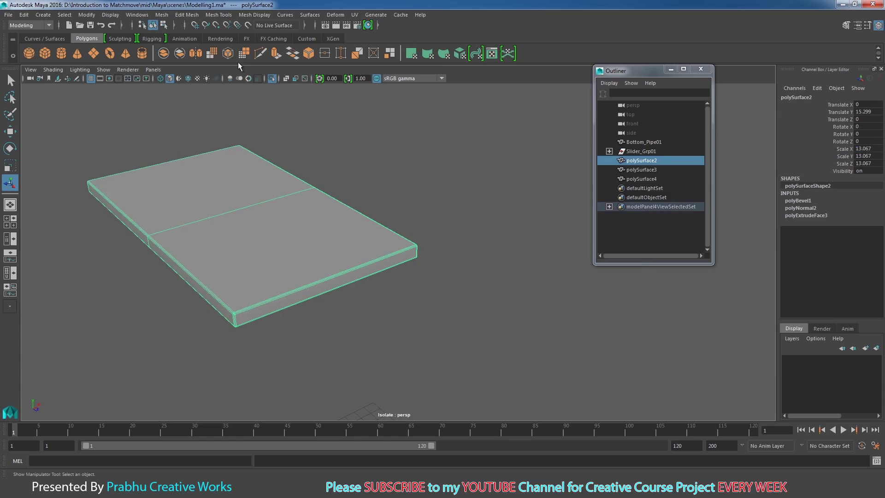
Soften the edges of polySurface2, deselect it, and show the whole scene again
{"action": "left_click", "coordinate": [210, 17]}
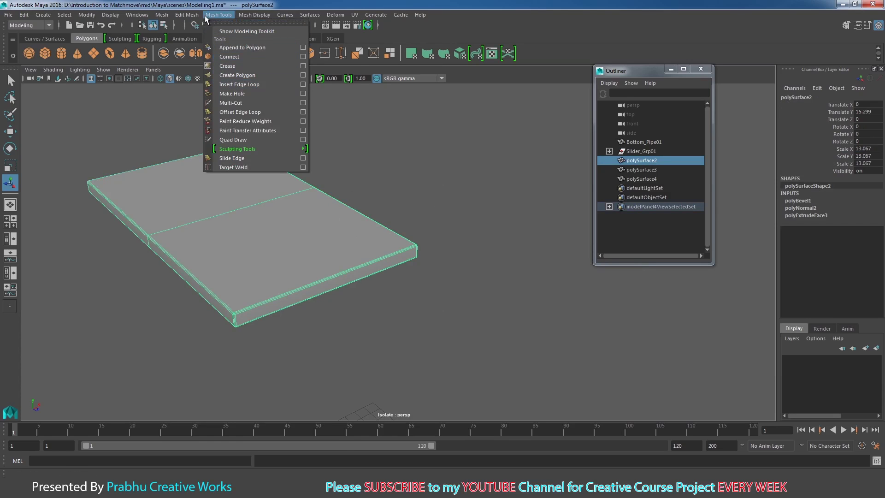
{"action": "mouse_move", "coordinate": [255, 15]}
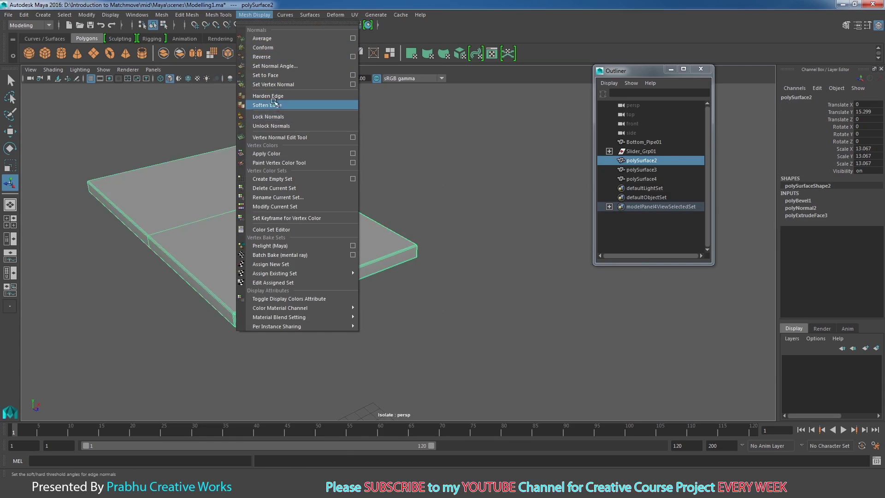
{"action": "left_click", "coordinate": [275, 105]}
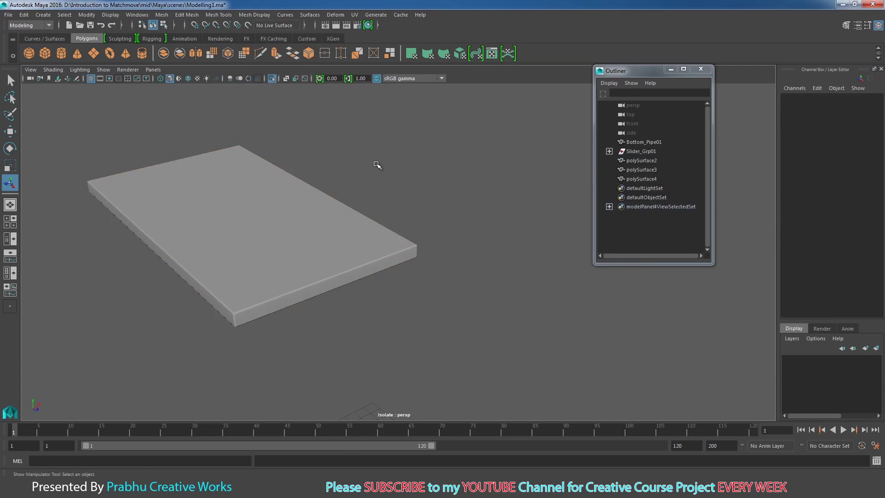
{"action": "left_click", "coordinate": [273, 79]}
{"action": "left_click_drag", "start_coordinate": [396, 172], "coordinate": [390, 186], "text": "alt"}
Select the other flap, polySurface4, and isolate it in the view
{"action": "left_click", "coordinate": [474, 187]}
{"action": "mouse_move", "coordinate": [474, 187]}
{"action": "left_mouse_down", "text": "alt"}
{"action": "mouse_move", "coordinate": [440, 191]}
{"action": "mouse_move", "coordinate": [503, 173]}
{"action": "mouse_move", "coordinate": [459, 186]}
{"action": "left_mouse_up", "text": "alt"}
{"action": "left_click_drag", "start_coordinate": [399, 206], "coordinate": [442, 206], "text": "alt"}
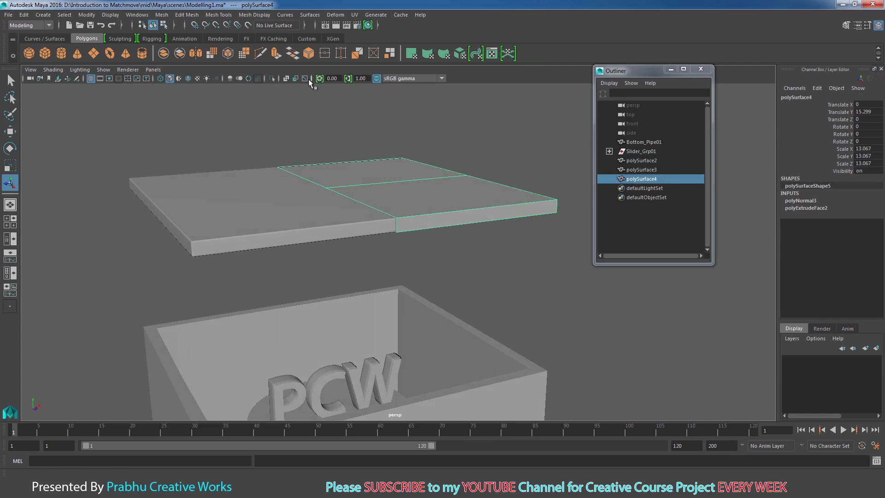
{"action": "left_click", "coordinate": [273, 79]}
{"action": "left_click_drag", "start_coordinate": [398, 194], "coordinate": [399, 180], "text": "alt"}
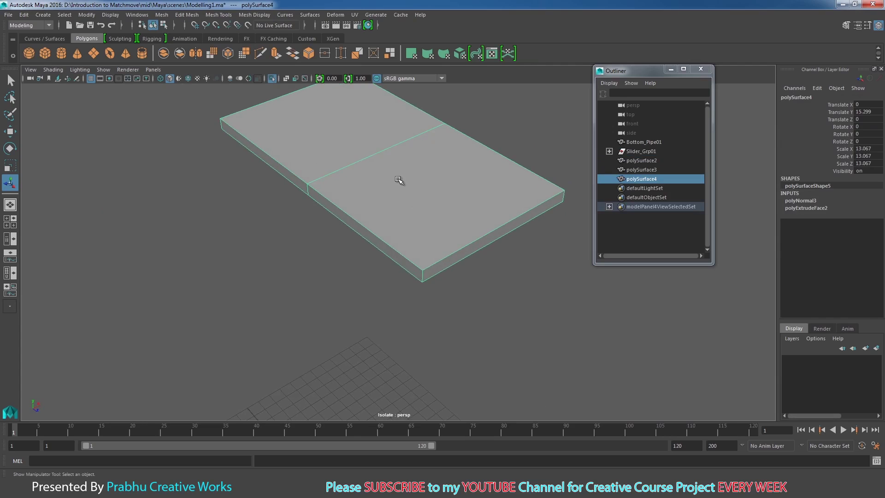
Select all outer border and corner edges of polySurface4, leaving out the middle dividing edge
{"action": "right_click_drag", "start_coordinate": [399, 180], "coordinate": [395, 154]}
{"action": "left_click", "coordinate": [347, 211]}
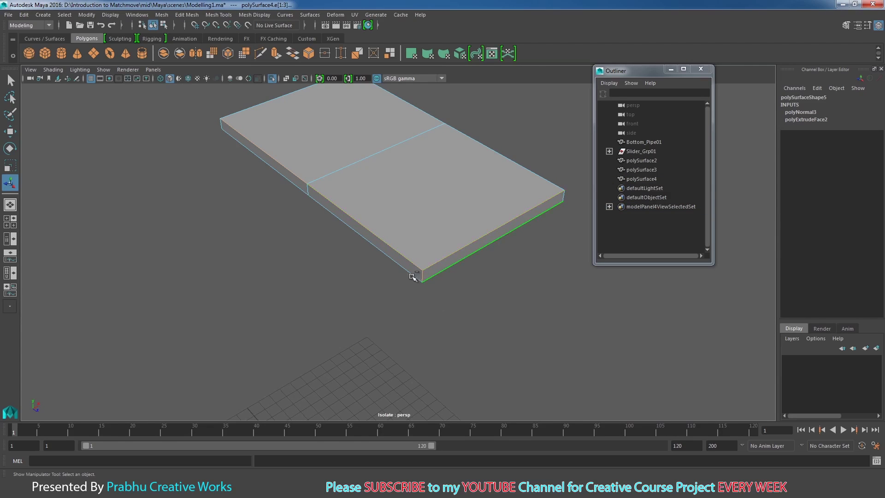
{"action": "left_click_drag", "start_coordinate": [494, 276], "coordinate": [295, 273], "text": "alt"}
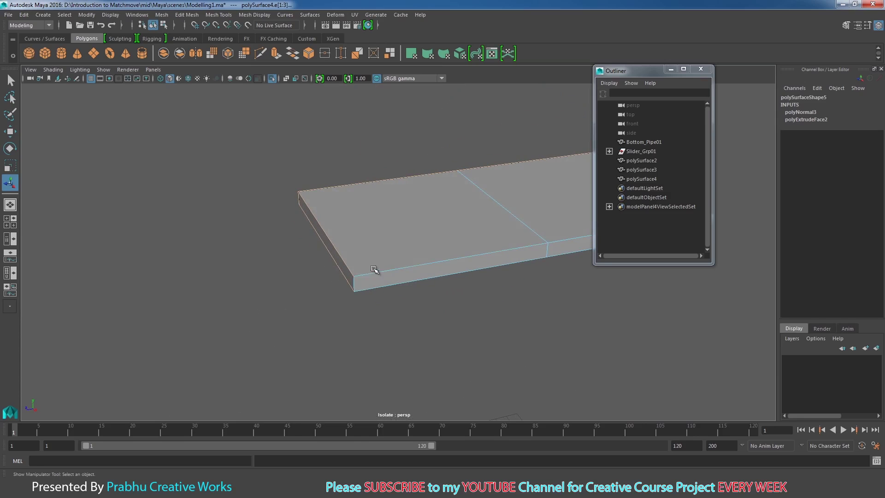
{"action": "double_click", "coordinate": [397, 272], "text": "shift"}
{"action": "left_click_drag", "start_coordinate": [398, 284], "coordinate": [361, 272], "text": "alt"}
{"action": "left_click", "coordinate": [350, 252], "text": "shift"}
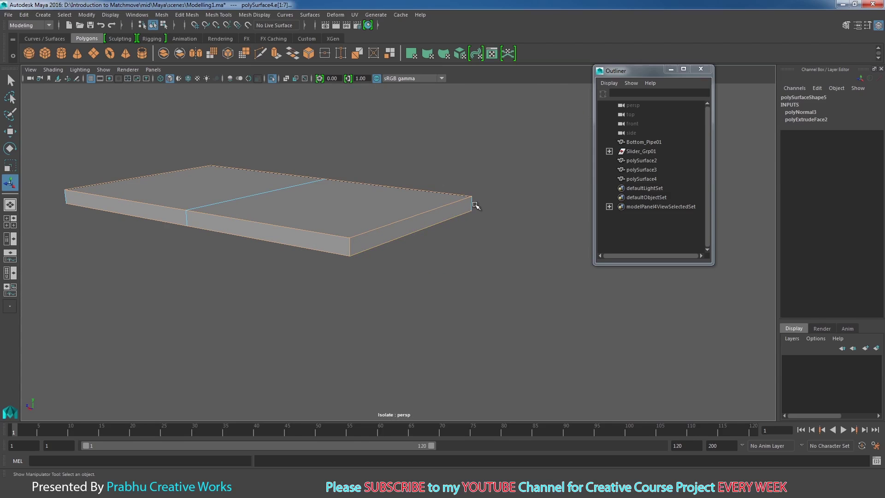
{"action": "mouse_move", "coordinate": [290, 215]}
{"action": "left_mouse_down", "text": "alt"}
{"action": "mouse_move", "coordinate": [275, 192]}
{"action": "mouse_move", "coordinate": [313, 151]}
{"action": "mouse_move", "coordinate": [290, 221]}
{"action": "left_mouse_up", "text": "alt"}
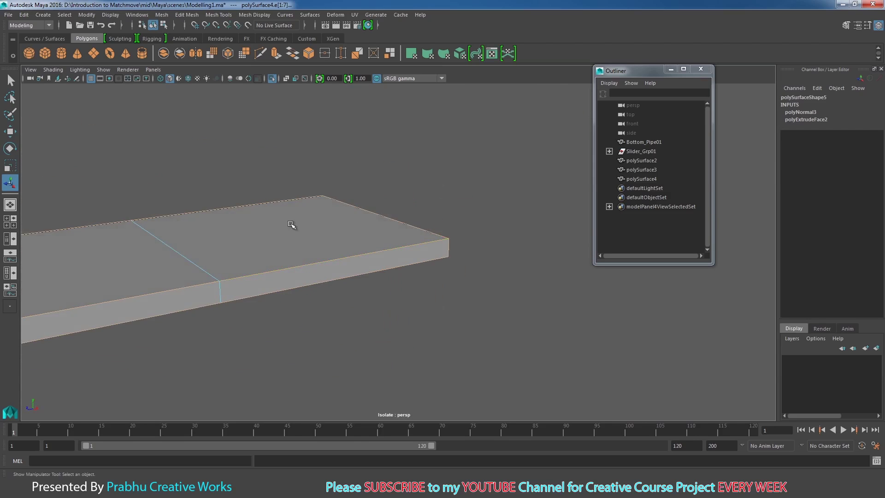
{"action": "middle_click_drag", "start_coordinate": [290, 222], "coordinate": [476, 195], "text": "alt"}
{"action": "left_click", "coordinate": [271, 272], "text": "shift"}
{"action": "left_click_drag", "start_coordinate": [271, 272], "coordinate": [482, 276], "text": "alt"}
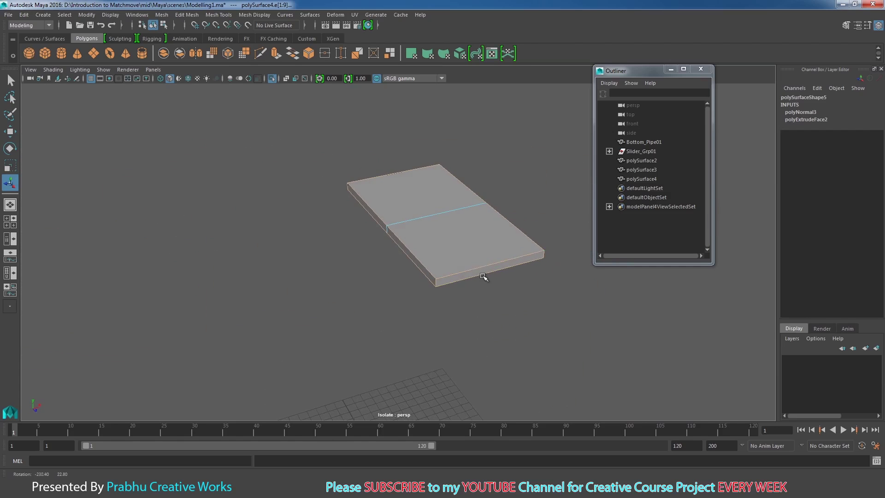
Bevel the selected edges of polySurface4 with a Fraction of 0.2 and 2 segments, and return to object mode
{"action": "right_click_drag", "start_coordinate": [480, 231], "coordinate": [512, 229], "text": "shift"}
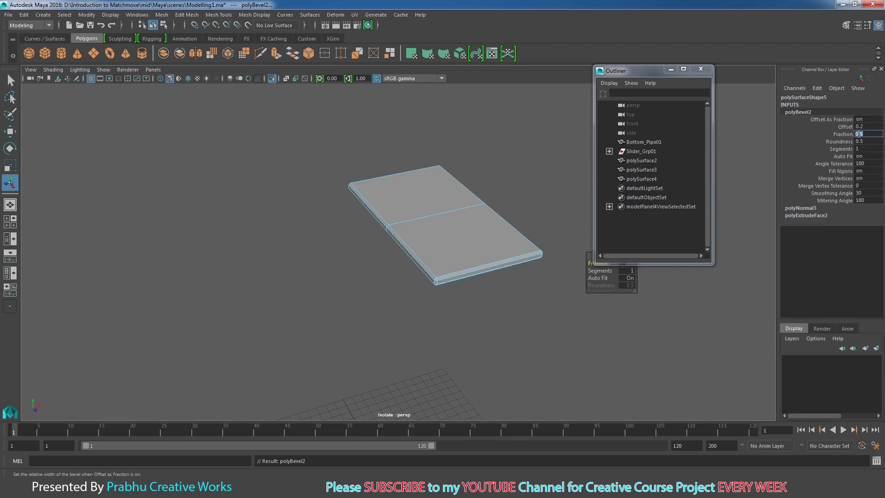
{"action": "key", "text": "Return"}
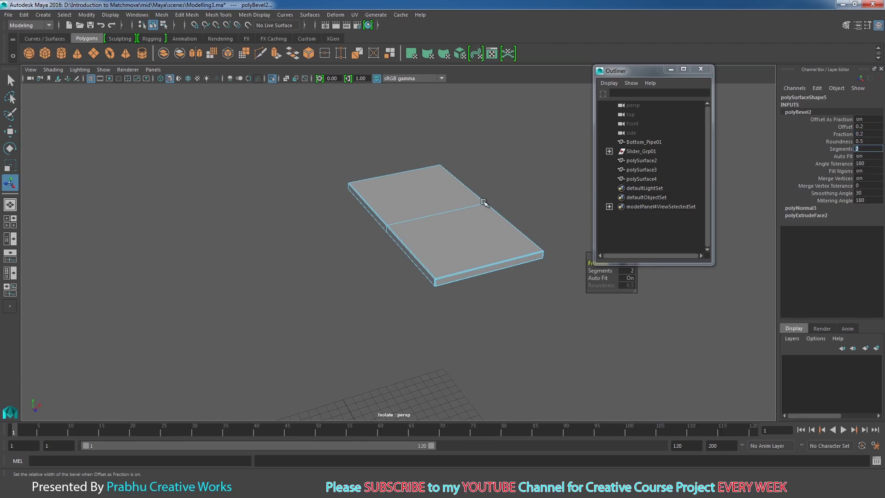
{"action": "right_click_drag", "start_coordinate": [445, 205], "coordinate": [502, 193]}
{"action": "left_click", "coordinate": [438, 213]}
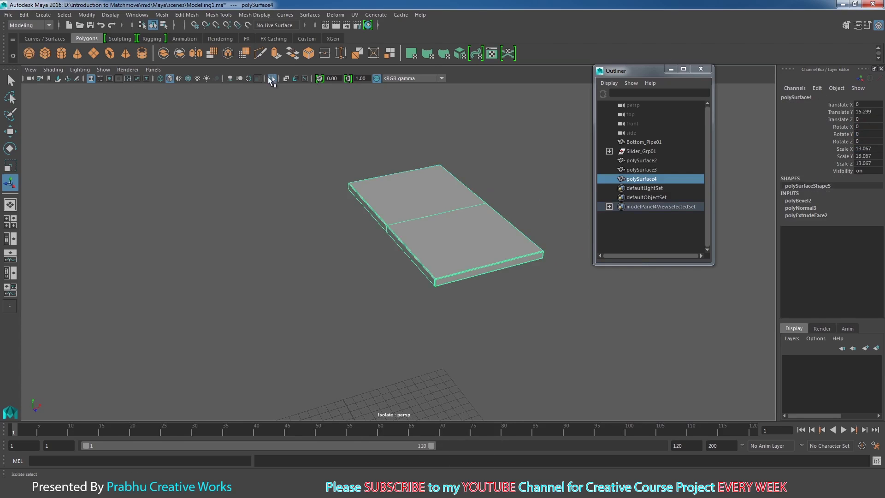
Show the whole scene again, soften the edges of polySurface4, and deselect it
{"action": "left_click", "coordinate": [272, 78]}
{"action": "left_click_drag", "start_coordinate": [318, 169], "coordinate": [404, 184], "text": "alt"}
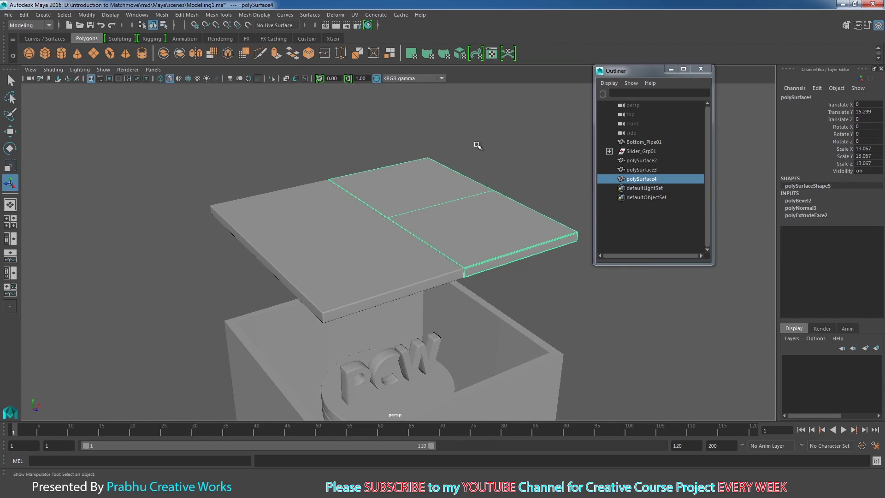
{"action": "left_click", "coordinate": [476, 144]}
{"action": "left_click", "coordinate": [459, 193]}
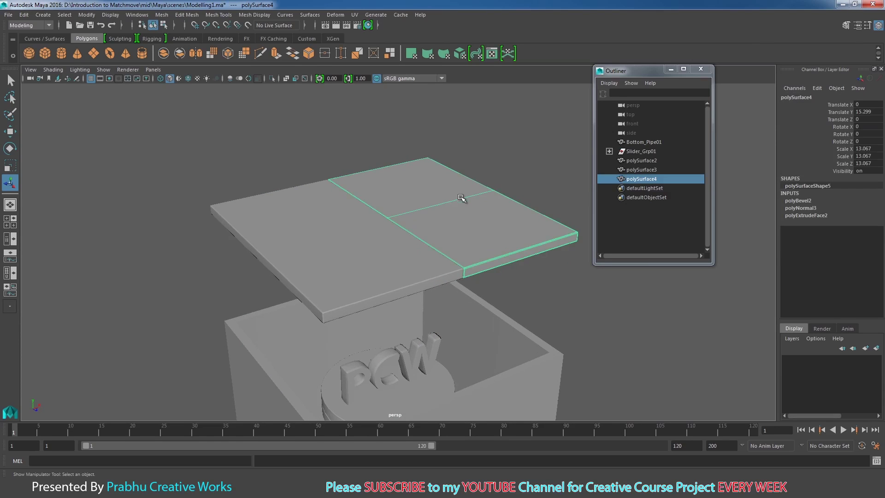
{"action": "left_click", "coordinate": [253, 15]}
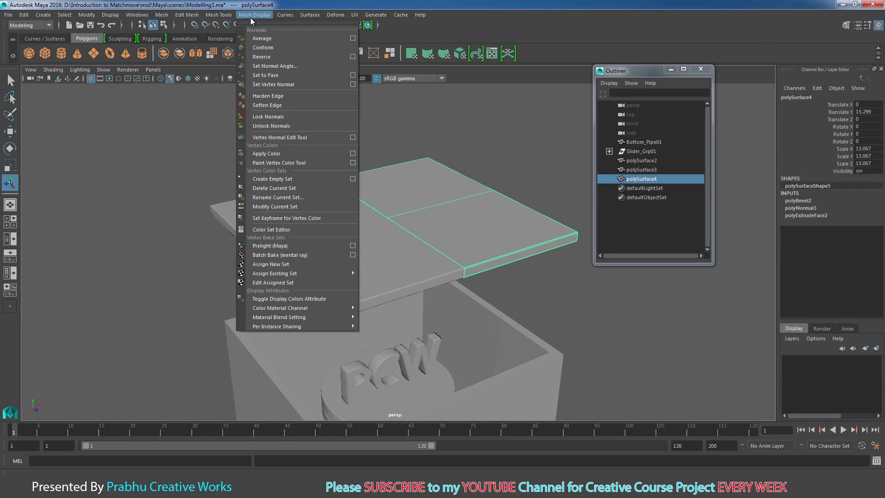
{"action": "left_click", "coordinate": [269, 102]}
{"action": "left_click", "coordinate": [326, 117]}
{"action": "right_click_drag", "start_coordinate": [455, 189], "coordinate": [179, 172], "text": "alt"}
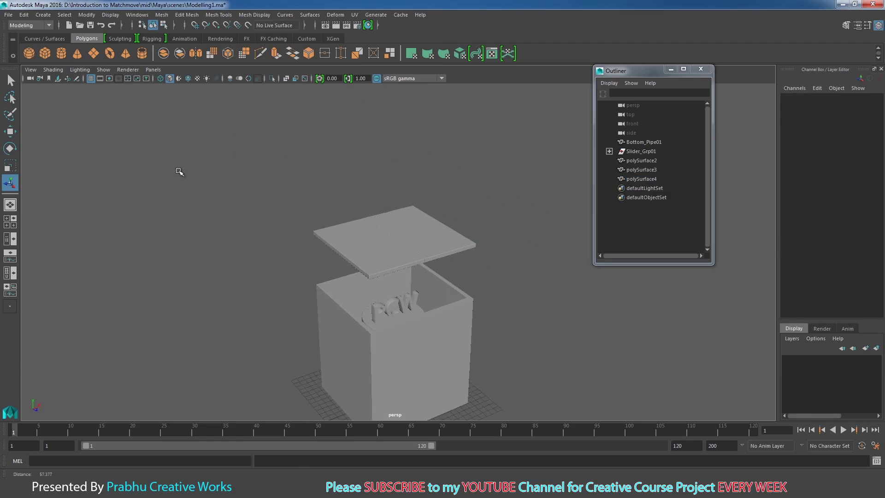
Select both beveled flaps, polySurface2 and polySurface4, together
{"action": "left_click_drag", "start_coordinate": [395, 287], "coordinate": [328, 258], "text": "alt"}
{"action": "left_click", "coordinate": [406, 237]}
{"action": "left_click", "coordinate": [428, 235]}
{"action": "left_click", "coordinate": [292, 238]}
{"action": "right_click_drag", "start_coordinate": [328, 258], "coordinate": [395, 282], "text": "alt"}
{"action": "left_click_drag", "start_coordinate": [391, 224], "coordinate": [413, 241]}
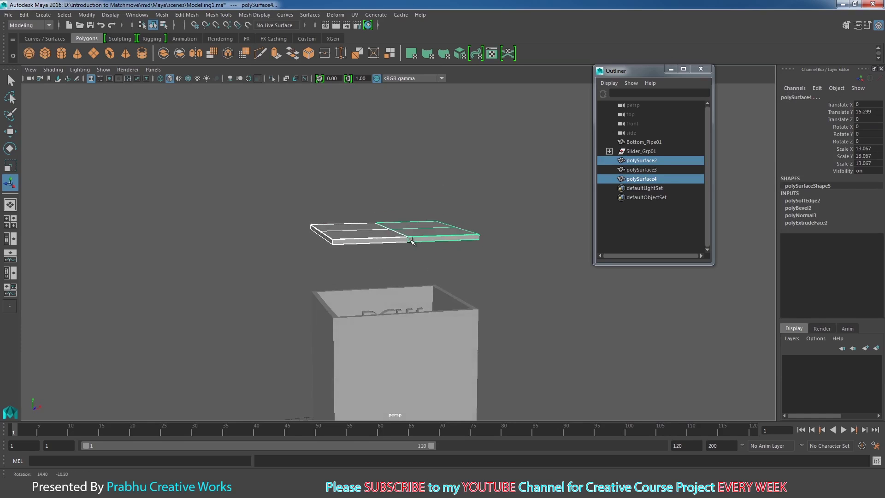
{"action": "right_click_drag", "start_coordinate": [413, 242], "coordinate": [439, 255], "text": "alt"}
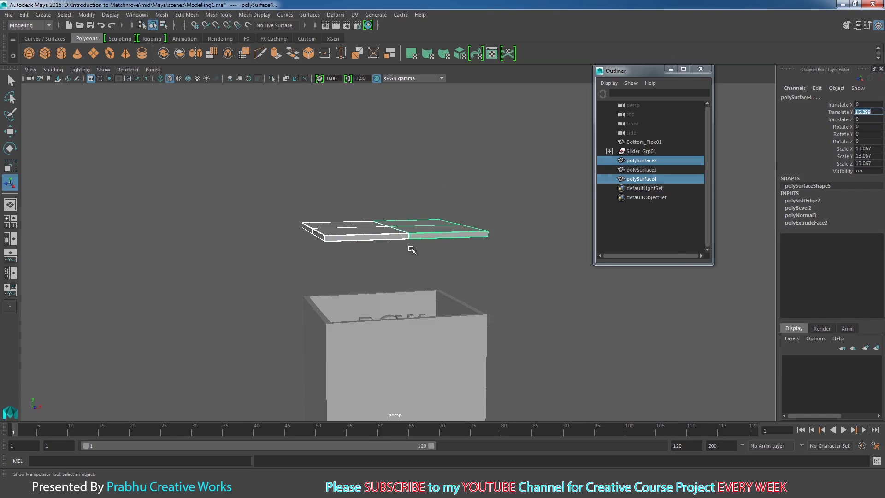
In the wireframe front view, move both flaps down to just above the box's rim, at a Translate Y of 7.26
{"action": "left_click_drag", "start_coordinate": [410, 249], "coordinate": [421, 265], "text": "alt"}
{"action": "key", "text": "space"}
{"action": "right_click_drag", "start_coordinate": [488, 260], "coordinate": [384, 216], "text": "alt"}
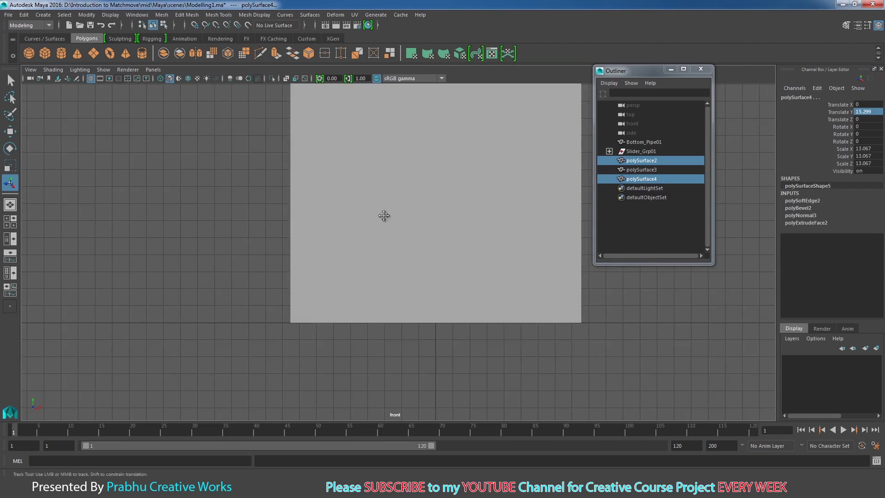
{"action": "middle_click_drag", "start_coordinate": [384, 215], "coordinate": [334, 381], "text": "alt"}
{"action": "right_click_drag", "start_coordinate": [442, 245], "coordinate": [395, 218], "text": "alt"}
{"action": "key", "text": "4"}
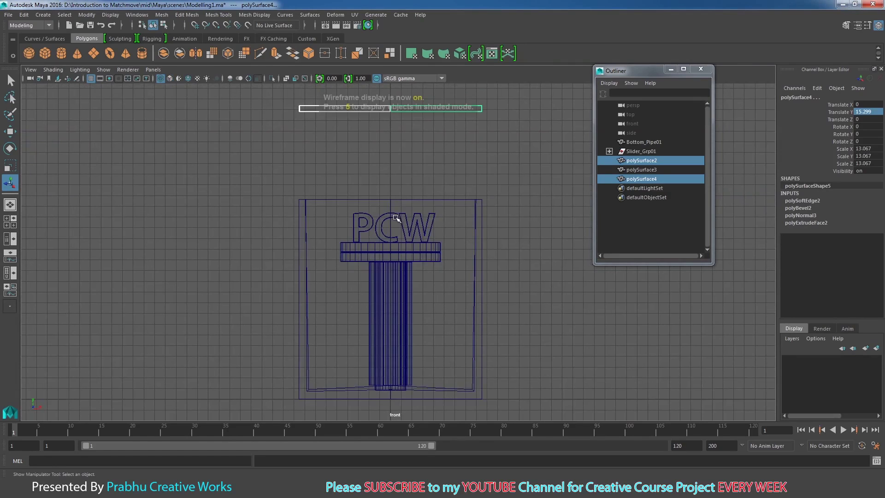
{"action": "middle_click_drag", "start_coordinate": [395, 218], "coordinate": [410, 284], "text": "alt"}
{"action": "key", "text": "w"}
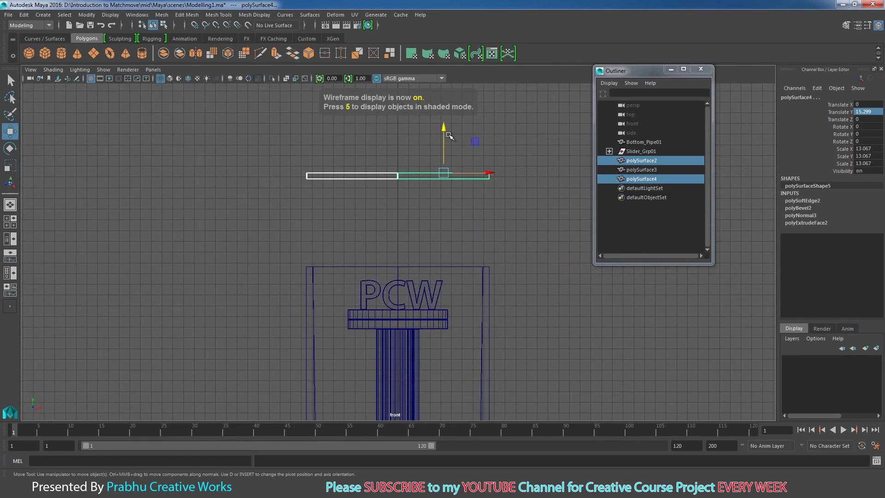
{"action": "left_click_drag", "start_coordinate": [445, 127], "coordinate": [442, 213]}
{"action": "right_click_drag", "start_coordinate": [442, 212], "coordinate": [583, 324], "text": "alt"}
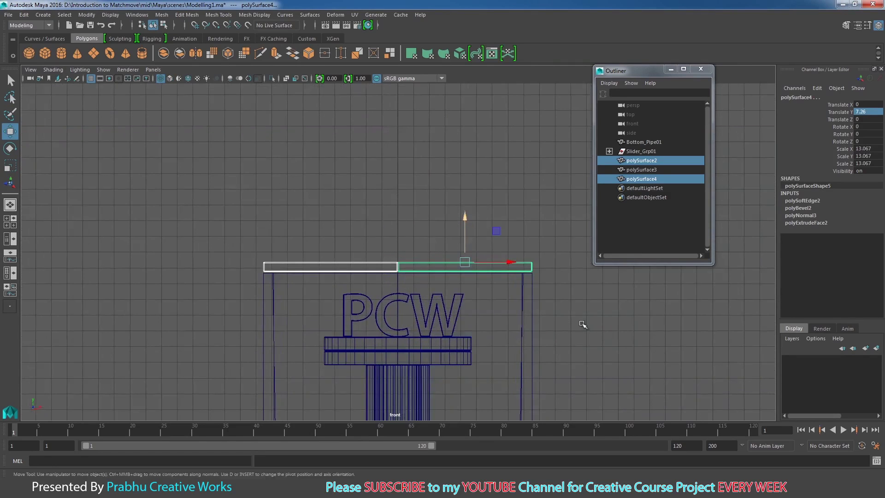
Fine-tune the height of both flaps to a Translate Y of 7.199 so they sit on the box's rim
{"action": "middle_click_drag", "start_coordinate": [495, 275], "coordinate": [490, 251], "text": "alt"}
{"action": "right_click_drag", "start_coordinate": [490, 250], "coordinate": [615, 338], "text": "alt"}
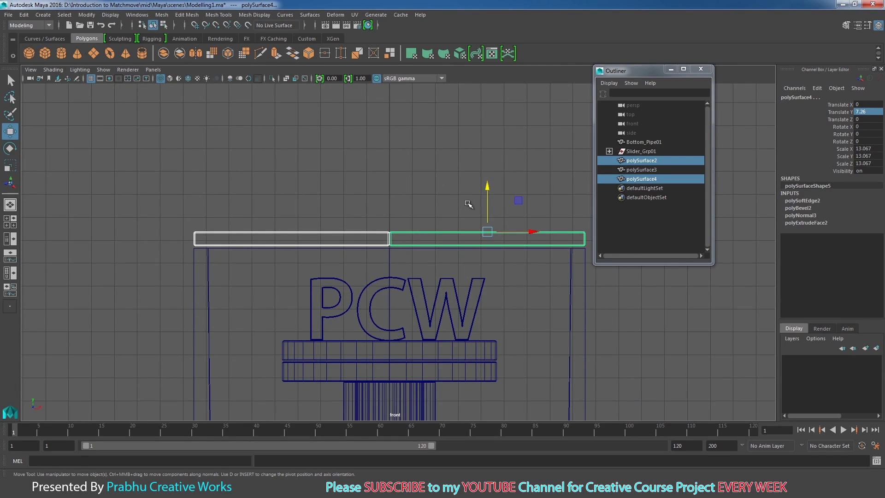
{"action": "left_click_drag", "start_coordinate": [484, 189], "coordinate": [486, 191]}
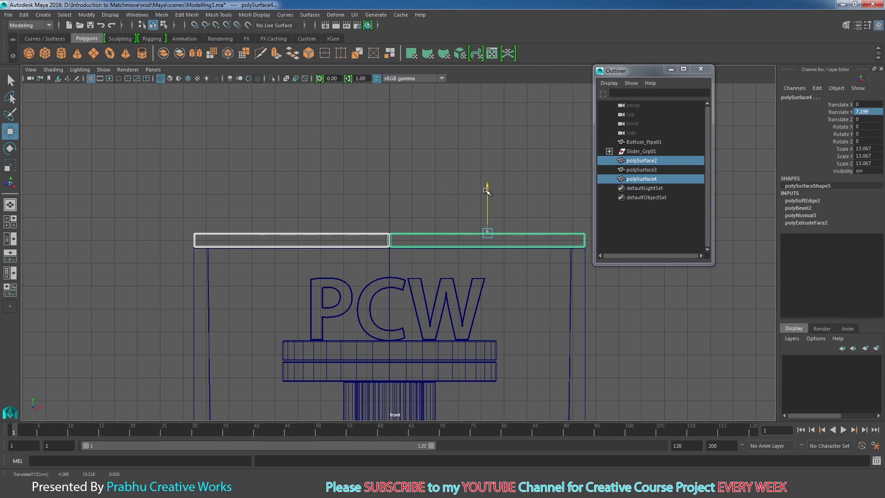
{"action": "key", "text": "space"}
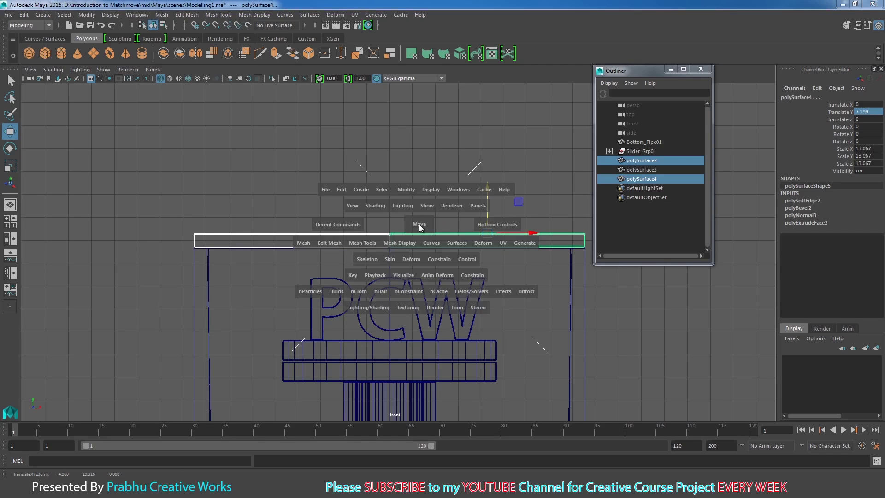
Return to the shaded perspective view and deselect the two flaps
{"action": "left_click_drag", "start_coordinate": [419, 223], "coordinate": [418, 199]}
{"action": "middle_click_drag", "start_coordinate": [391, 222], "coordinate": [384, 188], "text": "alt"}
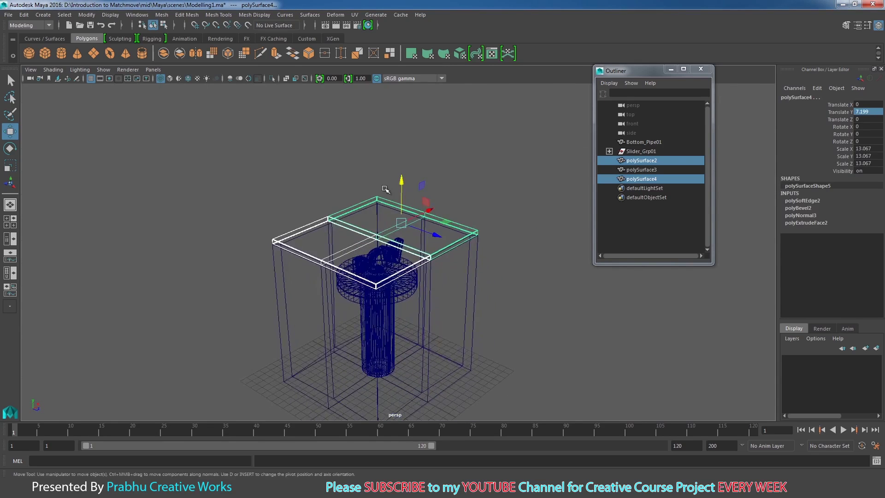
{"action": "right_click_drag", "start_coordinate": [383, 188], "coordinate": [435, 250], "text": "alt"}
{"action": "key", "text": "5"}
{"action": "left_click", "coordinate": [253, 201]}
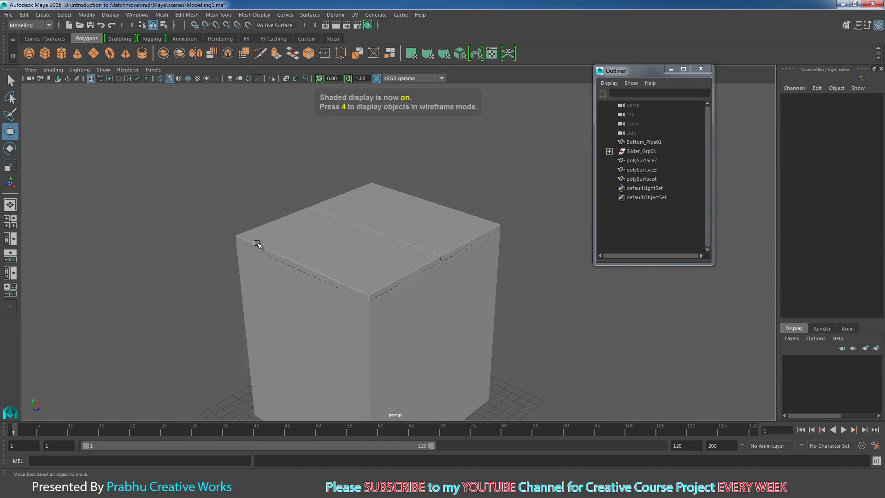
Isolate the box body, polySurface3, and turn the view to look down into its interior
{"action": "mouse_move", "coordinate": [286, 288]}
{"action": "left_mouse_down", "text": "alt"}
{"action": "mouse_move", "coordinate": [253, 284]}
{"action": "mouse_move", "coordinate": [274, 232]}
{"action": "left_mouse_up", "text": "alt"}
{"action": "left_click", "coordinate": [275, 232]}
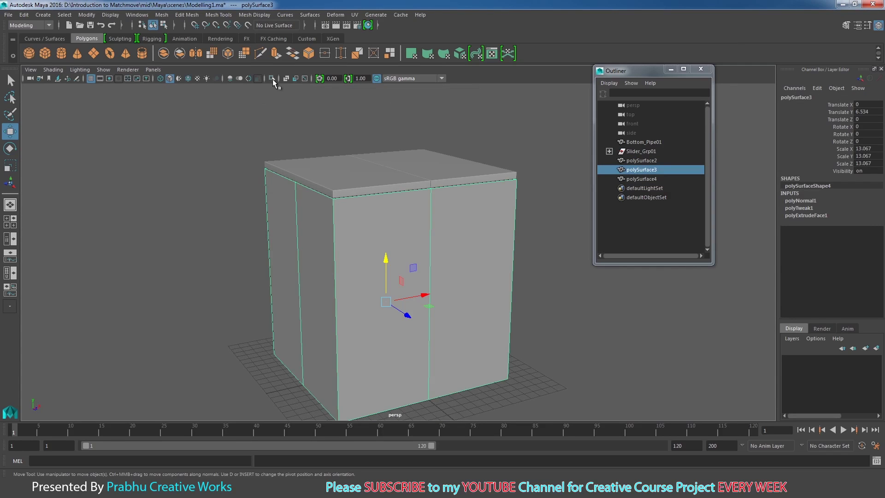
{"action": "left_click", "coordinate": [272, 79]}
{"action": "left_click_drag", "start_coordinate": [275, 95], "coordinate": [279, 137], "text": "alt"}
{"action": "right_click_drag", "start_coordinate": [318, 208], "coordinate": [489, 253], "text": "alt"}
{"action": "left_click_drag", "start_coordinate": [491, 257], "coordinate": [466, 269], "text": "alt"}
Select the centre vertex of the box's inner floor and show it in the wireframe front view
{"action": "right_click_drag", "start_coordinate": [422, 259], "coordinate": [422, 233]}
{"action": "left_click_drag", "start_coordinate": [425, 250], "coordinate": [417, 244], "text": "alt"}
{"action": "left_click", "coordinate": [424, 308]}
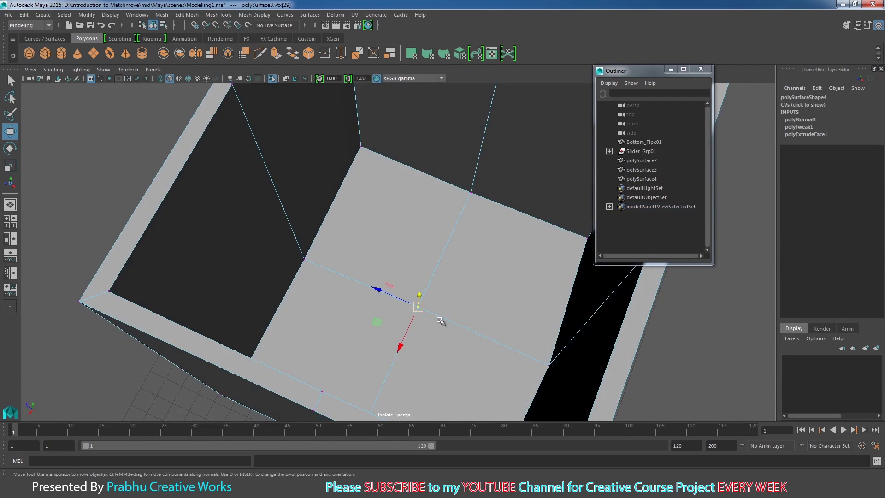
{"action": "left_click_drag", "start_coordinate": [425, 307], "coordinate": [452, 348], "text": "alt"}
{"action": "key", "text": "space"}
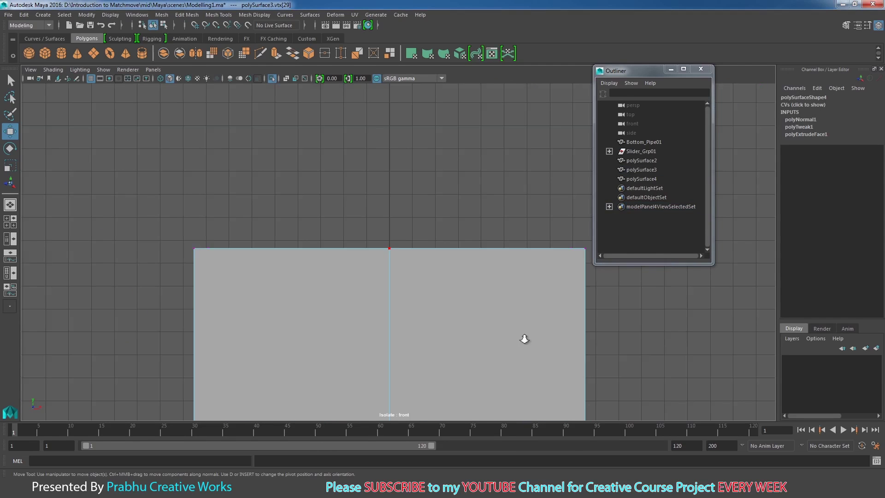
{"action": "right_click_drag", "start_coordinate": [523, 338], "coordinate": [314, 231], "text": "alt"}
{"action": "middle_click_drag", "start_coordinate": [314, 221], "coordinate": [313, 80], "text": "alt"}
{"action": "key", "text": "4"}
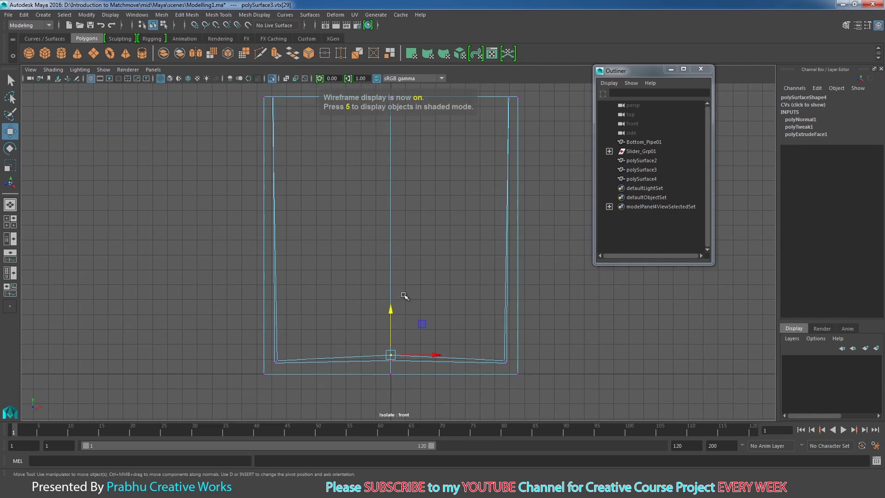
Lower the raised middle vertex of the inner floor until it is nearly level with the floor's corners
{"action": "middle_click_drag", "start_coordinate": [412, 274], "coordinate": [438, 211], "text": "alt"}
{"action": "right_click_drag", "start_coordinate": [439, 208], "coordinate": [614, 405], "text": "alt"}
{"action": "left_click", "coordinate": [567, 377]}
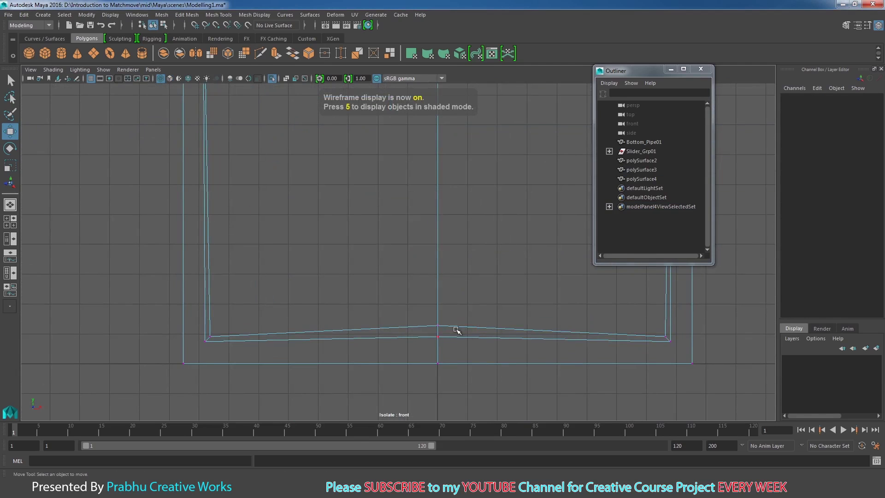
{"action": "left_click_drag", "start_coordinate": [439, 327], "coordinate": [438, 328]}
{"action": "left_click_drag", "start_coordinate": [438, 283], "coordinate": [439, 288]}
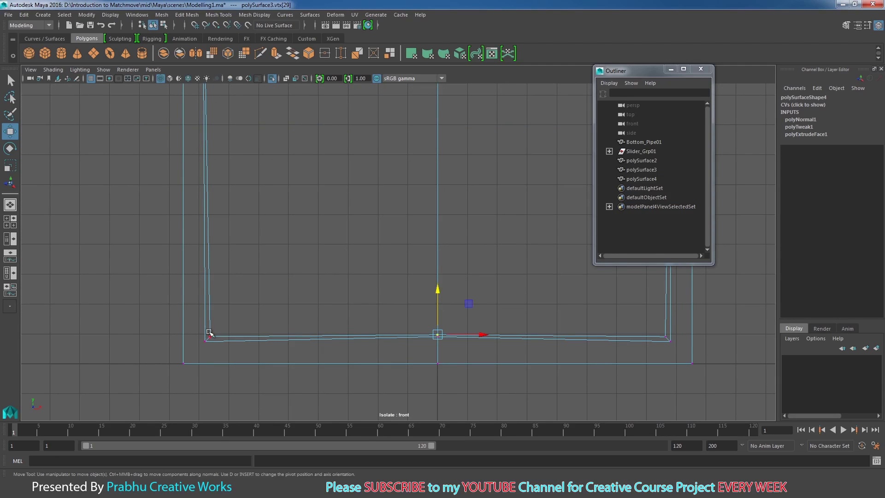
Align the offset vertices at both corners and the middle of the inner floor to straighten its walls and floor
{"action": "mouse_move", "coordinate": [201, 331]}
{"action": "left_mouse_down"}
{"action": "mouse_move", "coordinate": [226, 339]}
{"action": "mouse_move", "coordinate": [206, 341]}
{"action": "left_mouse_up"}
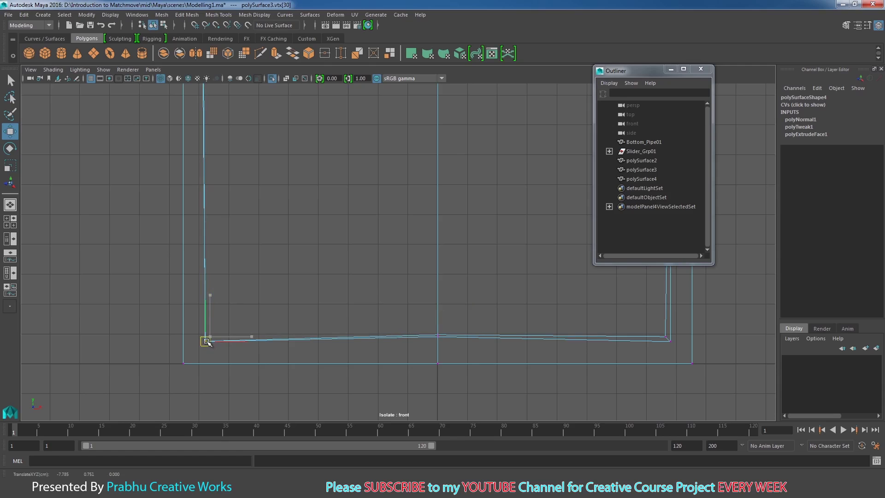
{"action": "left_click", "coordinate": [664, 340]}
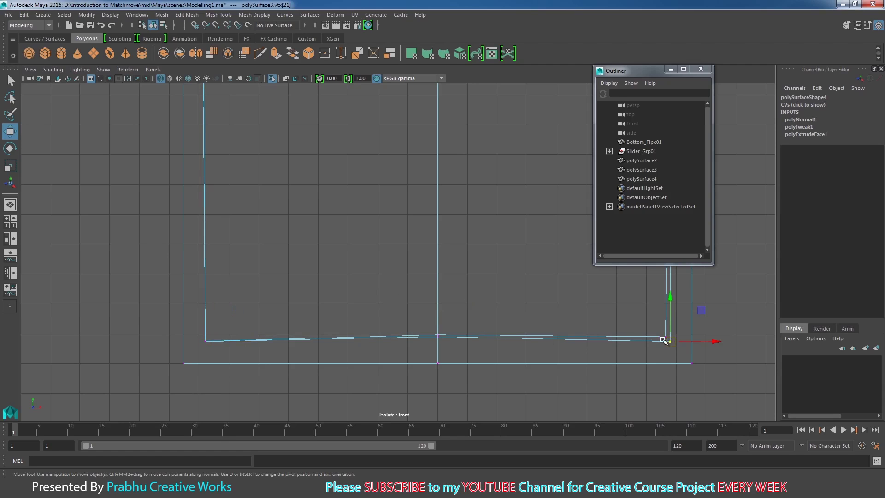
{"action": "left_click_drag", "start_coordinate": [667, 340], "coordinate": [671, 339]}
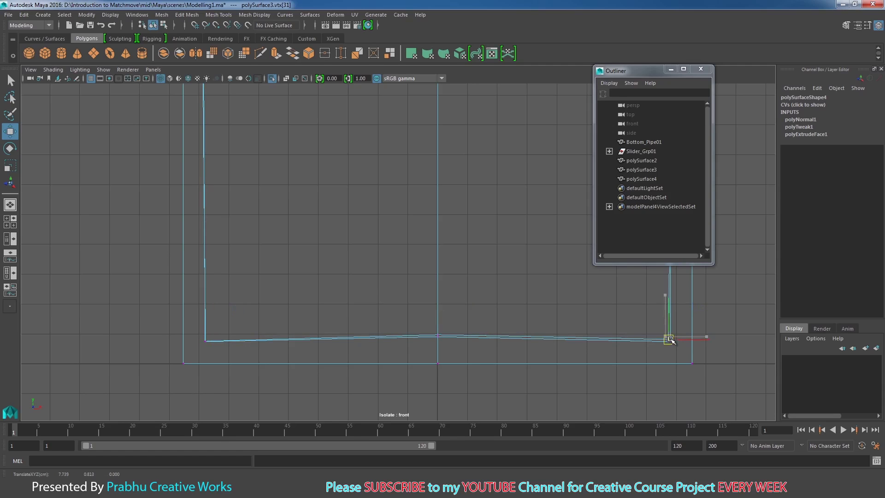
{"action": "left_click_drag", "start_coordinate": [419, 324], "coordinate": [436, 339]}
Return to the shaded perspective view and select the box's inner rim and inner floor border edges
{"action": "right_click_drag", "start_coordinate": [258, 289], "coordinate": [257, 290], "text": "alt"}
{"action": "scroll", "coordinate": [256, 289], "scroll_direction": "down", "scroll_amount": 5}
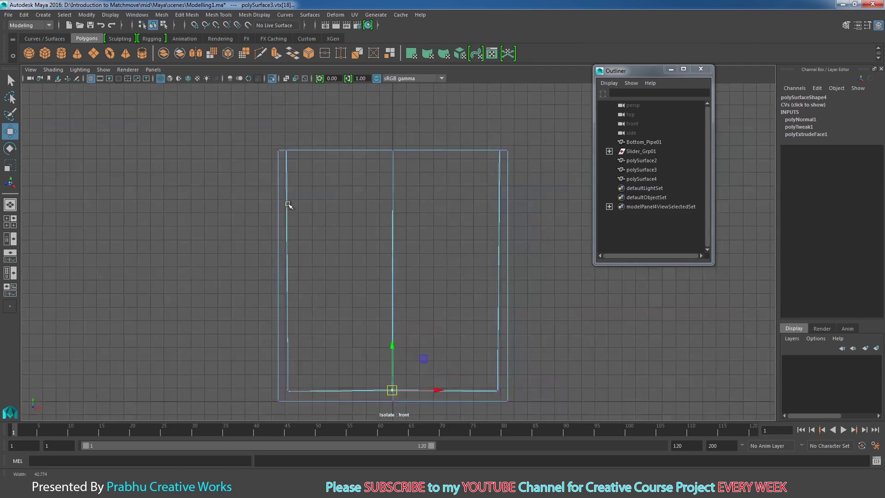
{"action": "key", "text": "space"}
{"action": "left_click_drag", "start_coordinate": [354, 202], "coordinate": [353, 180]}
{"action": "right_click_drag", "start_coordinate": [361, 223], "coordinate": [281, 223], "text": "alt"}
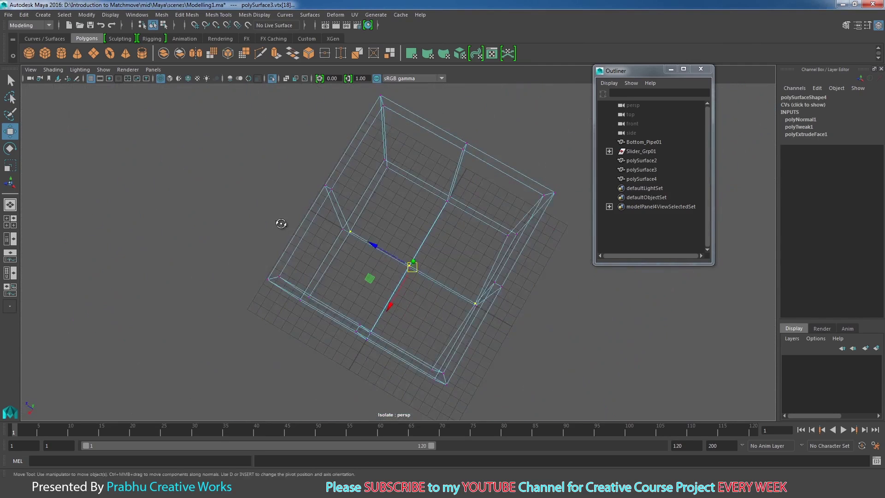
{"action": "left_click_drag", "start_coordinate": [282, 223], "coordinate": [271, 220], "text": "alt"}
{"action": "key", "text": "5"}
{"action": "right_click_drag", "start_coordinate": [376, 207], "coordinate": [340, 167]}
{"action": "double_click", "coordinate": [339, 167]}
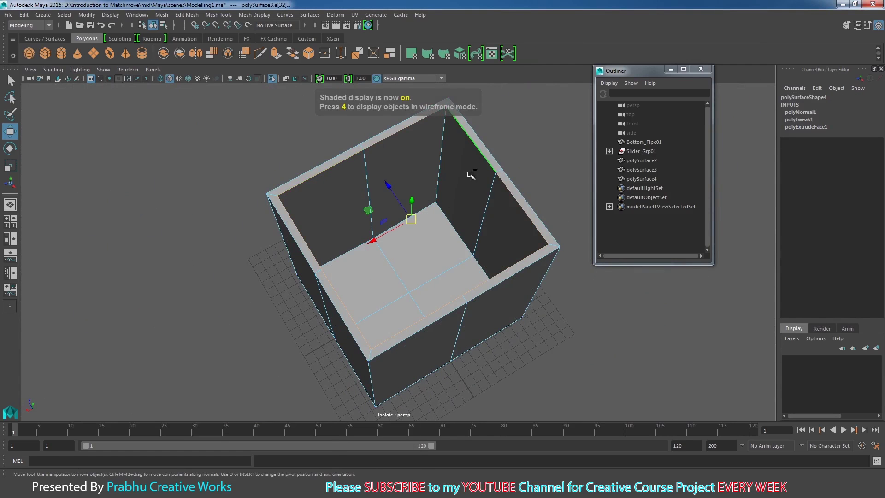
{"action": "left_click", "coordinate": [441, 210], "text": "shift"}
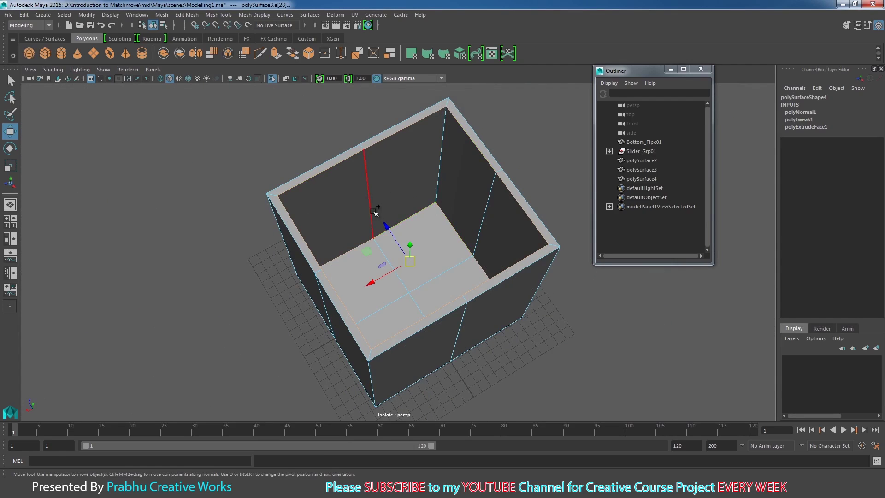
Add the inner vertical corner edges and the outer rim edges to the selection
{"action": "left_click_drag", "start_coordinate": [458, 291], "coordinate": [384, 201], "text": "alt"}
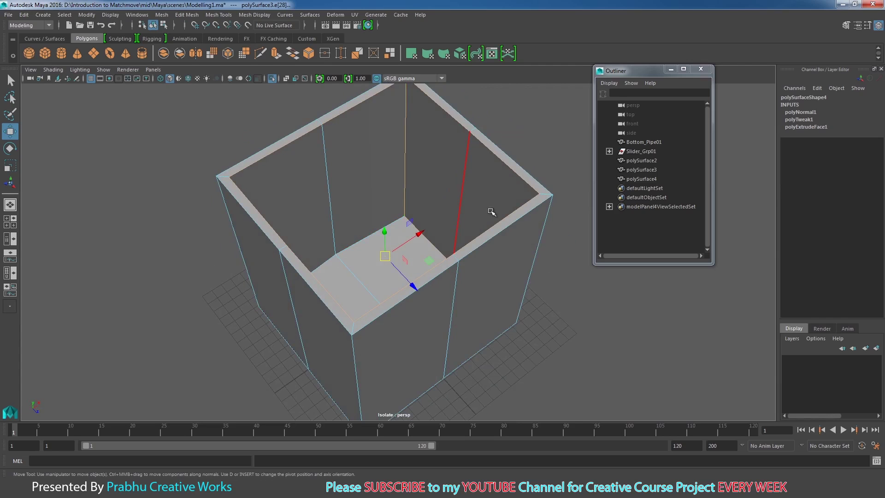
{"action": "mouse_move", "coordinate": [489, 212]}
{"action": "left_mouse_down", "text": "alt"}
{"action": "mouse_move", "coordinate": [452, 191]}
{"action": "mouse_move", "coordinate": [476, 206]}
{"action": "mouse_move", "coordinate": [450, 217]}
{"action": "mouse_move", "coordinate": [498, 214]}
{"action": "left_mouse_up", "text": "alt"}
{"action": "left_click_drag", "start_coordinate": [321, 238], "coordinate": [385, 235], "text": "alt"}
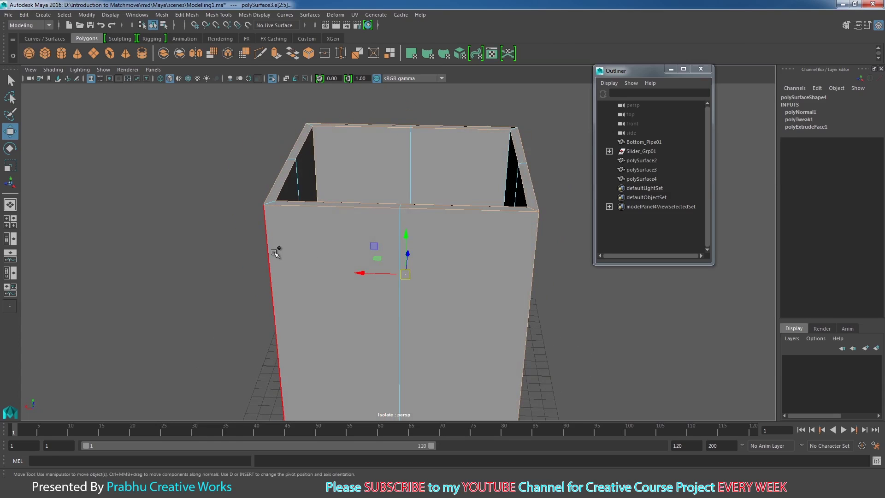
Add the outer vertical corner edges and the outer bottom border edges of the box to the selection
{"action": "left_click_drag", "start_coordinate": [297, 245], "coordinate": [463, 251], "text": "alt"}
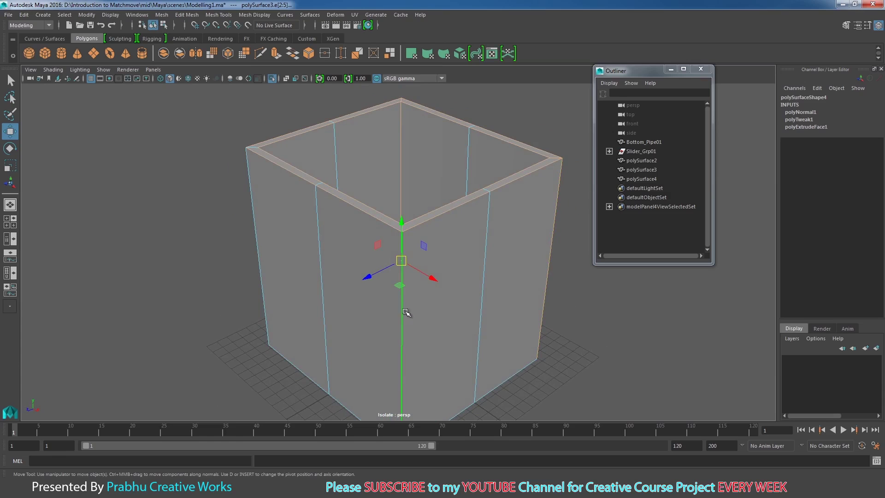
{"action": "left_click_drag", "start_coordinate": [405, 312], "coordinate": [416, 271], "text": "alt"}
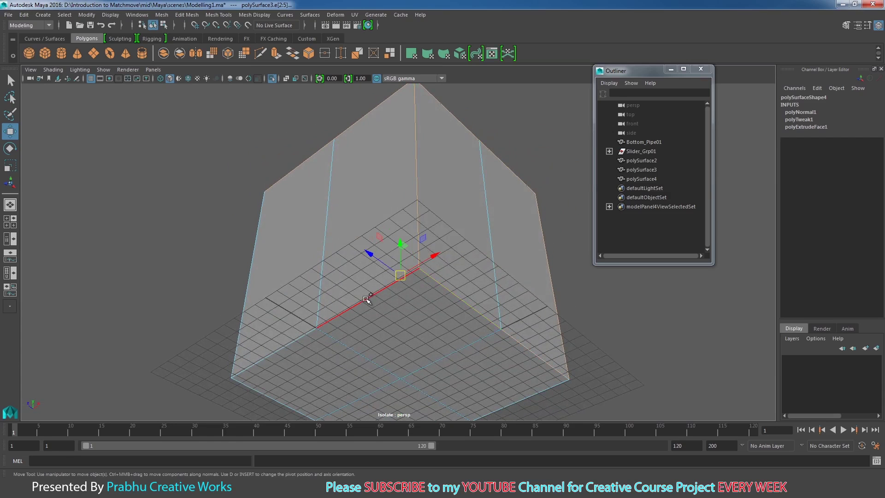
{"action": "left_click_drag", "start_coordinate": [295, 326], "coordinate": [472, 280], "text": "alt"}
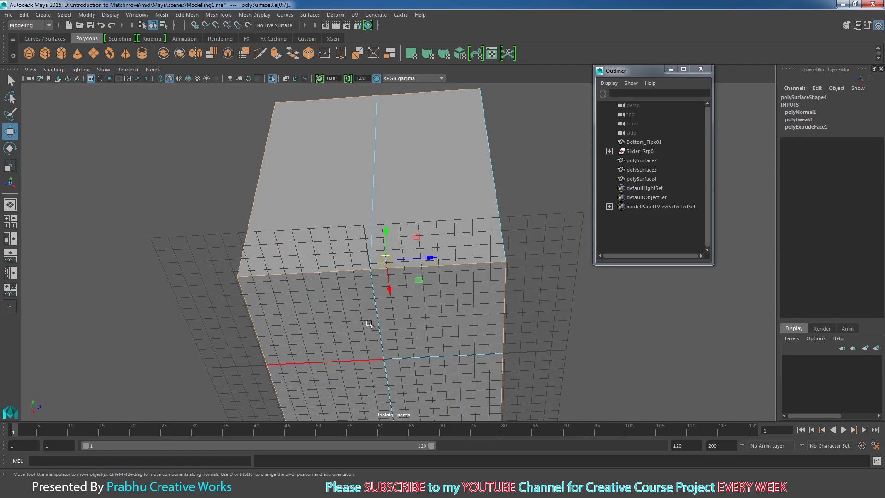
{"action": "mouse_move", "coordinate": [369, 324]}
{"action": "left_mouse_down", "text": "alt"}
{"action": "mouse_move", "coordinate": [328, 355]}
{"action": "mouse_move", "coordinate": [344, 337]}
{"action": "mouse_move", "coordinate": [399, 322]}
{"action": "mouse_move", "coordinate": [297, 372]}
{"action": "mouse_move", "coordinate": [250, 363]}
{"action": "mouse_move", "coordinate": [233, 387]}
{"action": "mouse_move", "coordinate": [240, 396]}
{"action": "mouse_move", "coordinate": [310, 381]}
{"action": "mouse_move", "coordinate": [374, 326]}
{"action": "left_mouse_up", "text": "alt"}
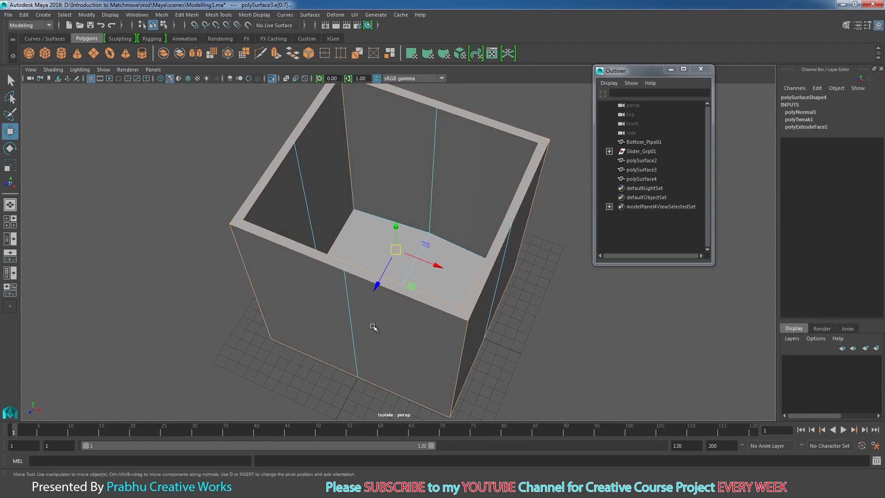
{"action": "left_click_drag", "start_coordinate": [449, 249], "coordinate": [390, 270], "text": "alt"}
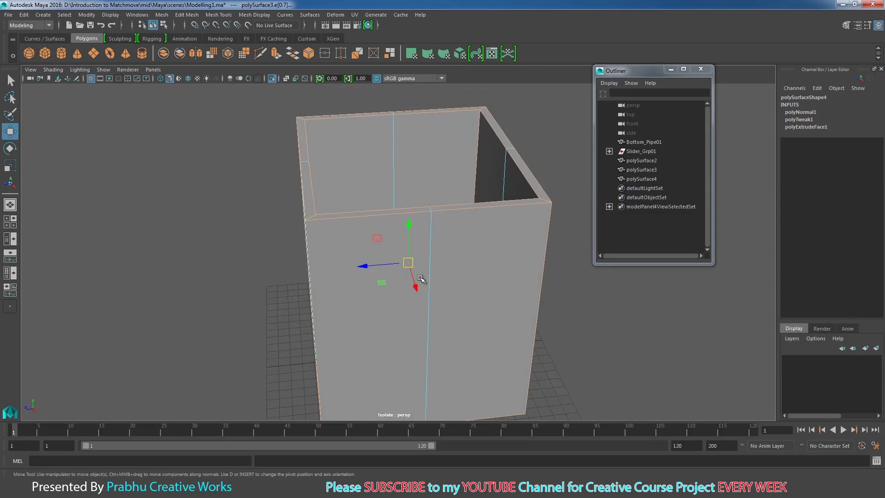
{"action": "right_click_drag", "start_coordinate": [421, 278], "coordinate": [268, 288], "text": "alt"}
{"action": "left_click_drag", "start_coordinate": [267, 289], "coordinate": [342, 280], "text": "alt"}
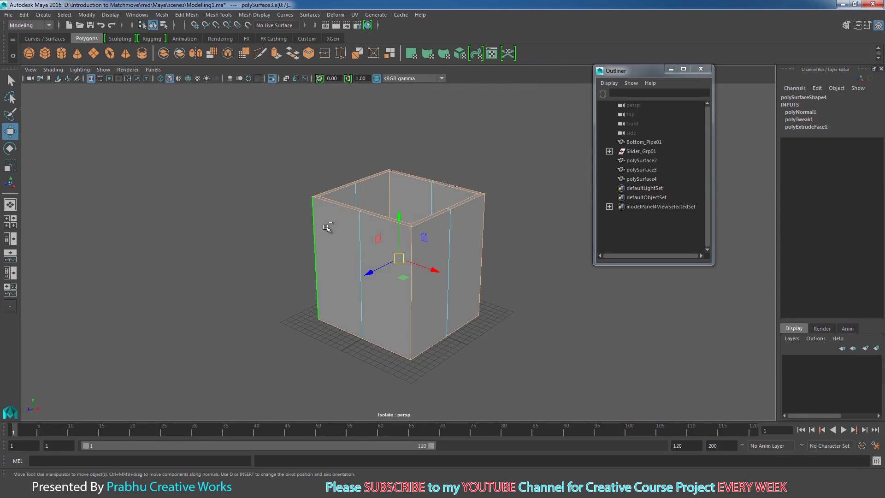
Bevel the selected edges of the box with a Fraction of 0.2
{"action": "right_click_drag", "start_coordinate": [326, 227], "coordinate": [392, 227], "text": "shift"}
{"action": "right_click_drag", "start_coordinate": [351, 272], "coordinate": [542, 324], "text": "alt"}
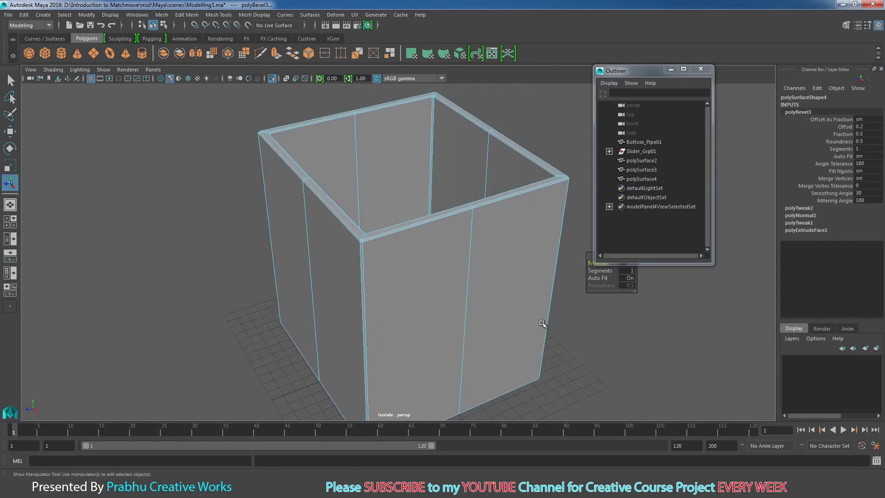
{"action": "middle_click_drag", "start_coordinate": [526, 293], "coordinate": [409, 304], "text": "alt"}
{"action": "left_click_drag", "start_coordinate": [650, 73], "coordinate": [722, 89]}
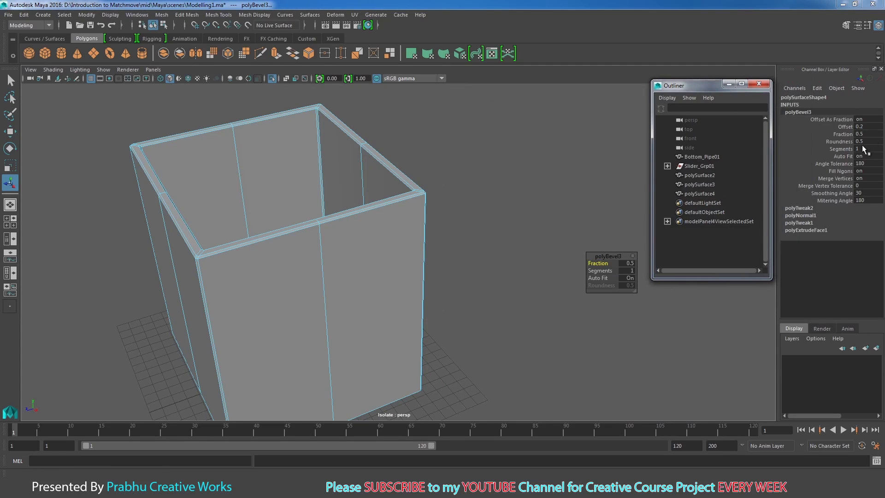
{"action": "double_click", "coordinate": [866, 134]}
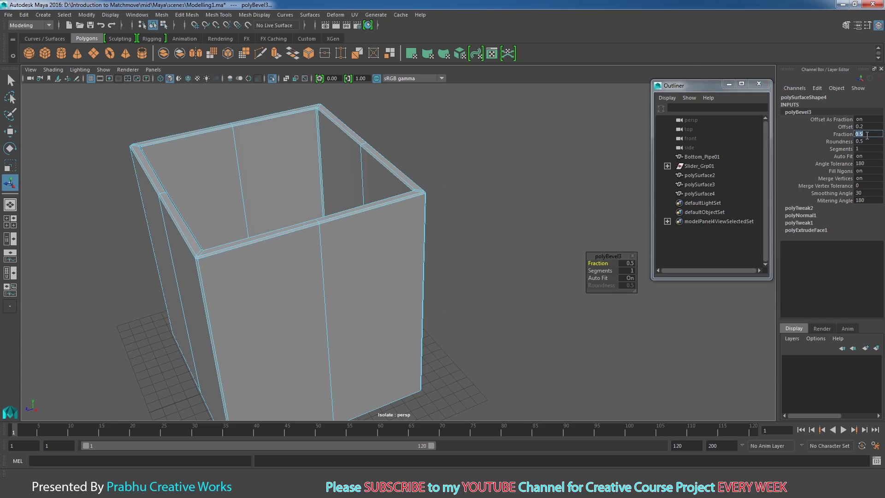
{"action": "type", "text": "0.2"}
{"action": "key", "text": "Return"}
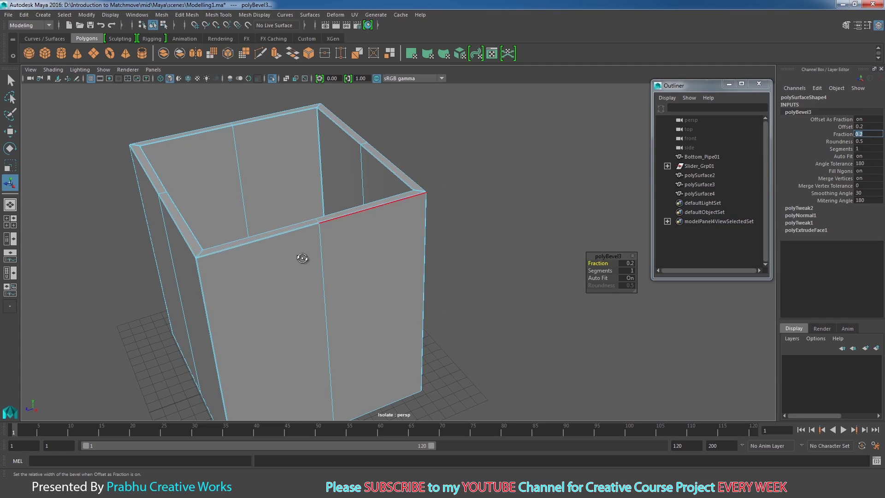
Set the box bevel's Segments to 2 and return to selecting the whole box object
{"action": "left_click_drag", "start_coordinate": [302, 258], "coordinate": [310, 266], "text": "alt"}
{"action": "right_click_drag", "start_coordinate": [310, 266], "coordinate": [468, 271], "text": "alt"}
{"action": "middle_click_drag", "start_coordinate": [468, 271], "coordinate": [517, 271], "text": "alt"}
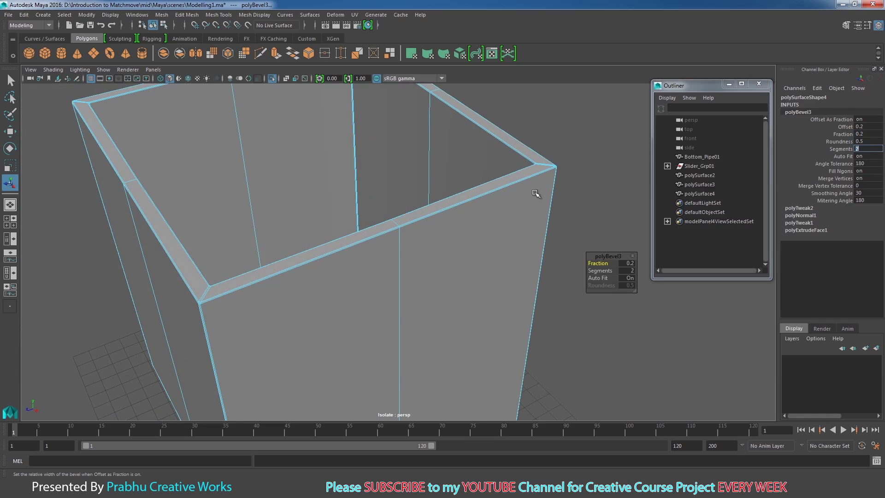
{"action": "right_click_drag", "start_coordinate": [469, 207], "coordinate": [511, 207]}
{"action": "key", "text": "f"}
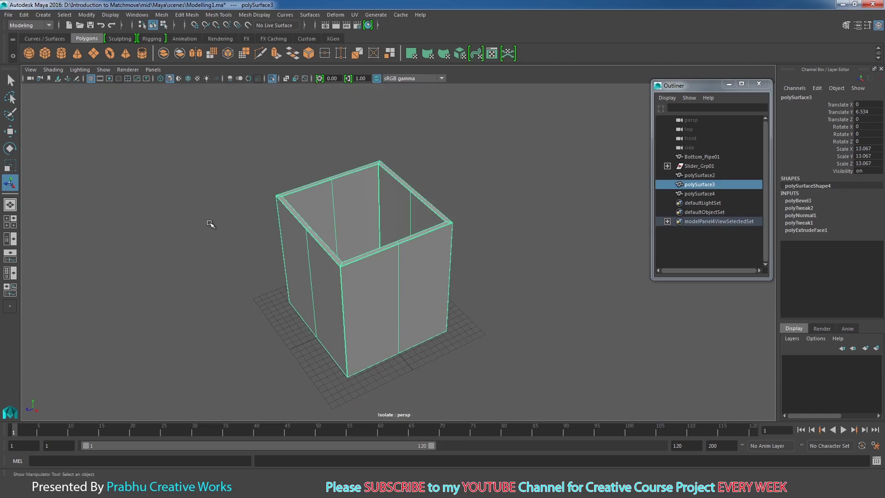
Soften the edges of the beveled box, polySurface3, and deselect it
{"action": "left_click", "coordinate": [249, 16]}
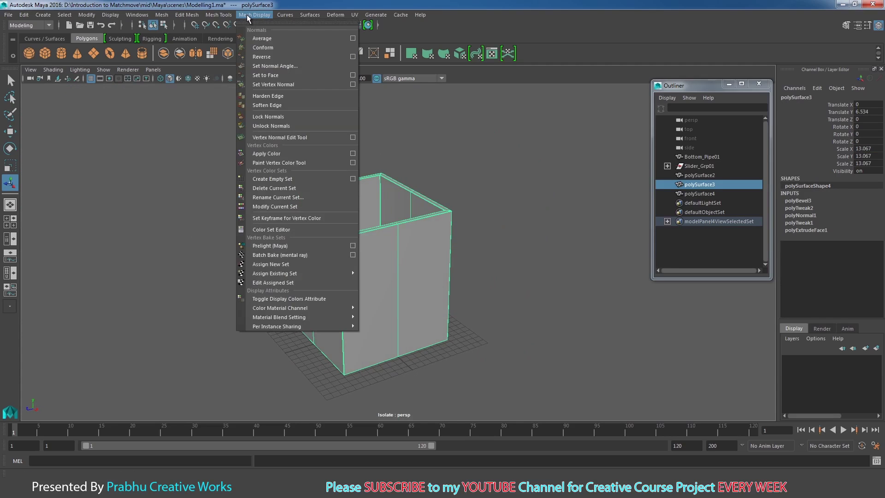
{"action": "left_click", "coordinate": [259, 102]}
{"action": "left_click", "coordinate": [203, 150]}
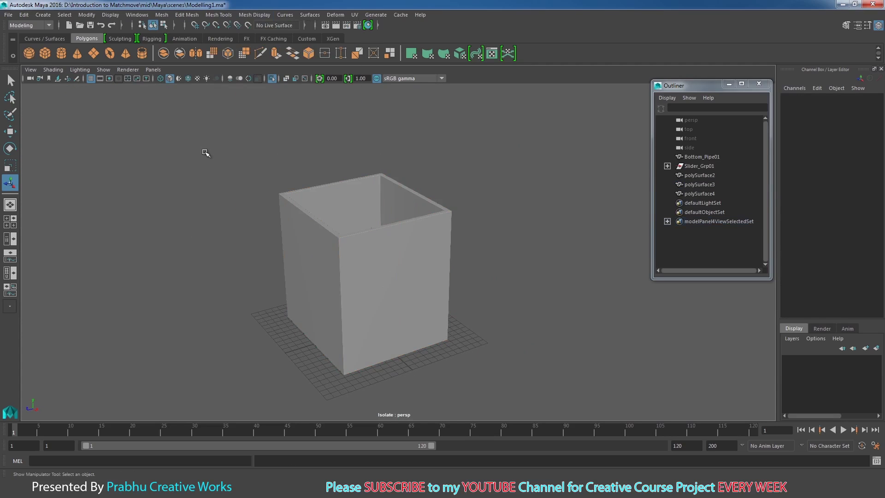
{"action": "left_click_drag", "start_coordinate": [228, 189], "coordinate": [383, 208], "text": "alt"}
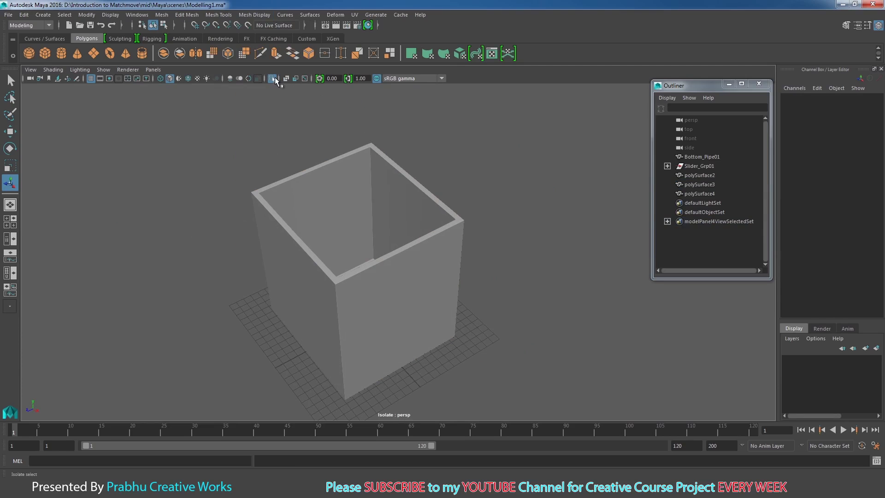
Show the whole scene again in wireframe and select the box body, polySurface3
{"action": "left_click", "coordinate": [275, 79]}
{"action": "left_click_drag", "start_coordinate": [318, 194], "coordinate": [398, 202], "text": "alt"}
{"action": "key", "text": "4"}
{"action": "left_click_drag", "start_coordinate": [453, 250], "coordinate": [460, 247], "text": "alt"}
{"action": "right_click_drag", "start_coordinate": [461, 247], "coordinate": [523, 240], "text": "alt"}
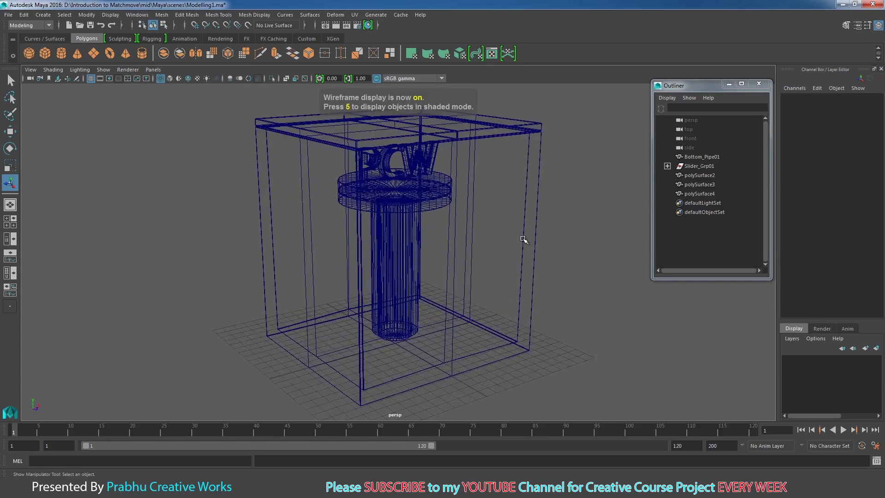
{"action": "middle_click_drag", "start_coordinate": [524, 240], "coordinate": [523, 273], "text": "alt"}
{"action": "left_click_drag", "start_coordinate": [524, 292], "coordinate": [530, 262], "text": "alt"}
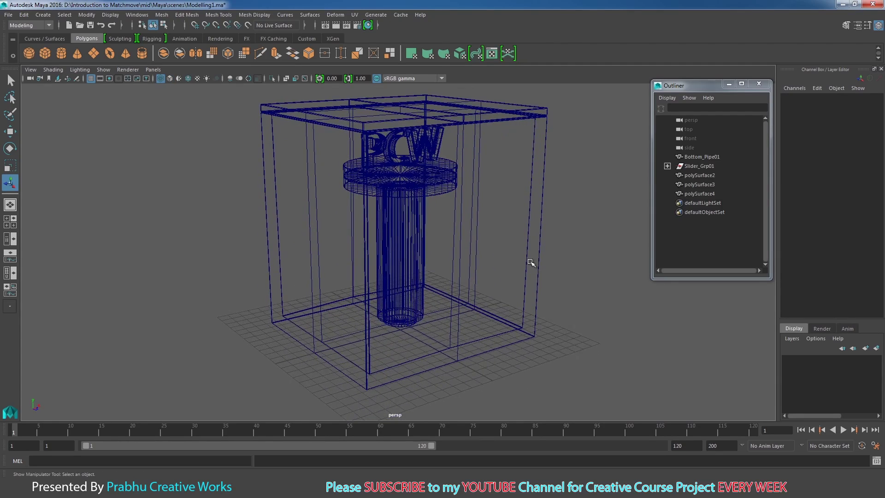
{"action": "left_click", "coordinate": [538, 294]}
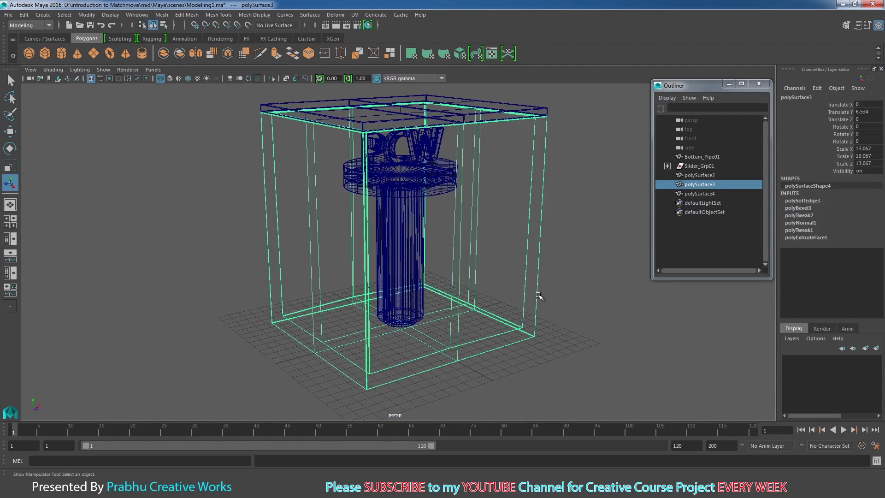
Switch the view to shaded display and rename the box body, polySurface3, as Base_box01
{"action": "key", "text": "5"}
{"action": "mouse_move", "coordinate": [544, 293]}
{"action": "right_mouse_down", "text": "alt"}
{"action": "mouse_move", "coordinate": [431, 251]}
{"action": "mouse_move", "coordinate": [511, 309]}
{"action": "right_mouse_up", "text": "alt"}
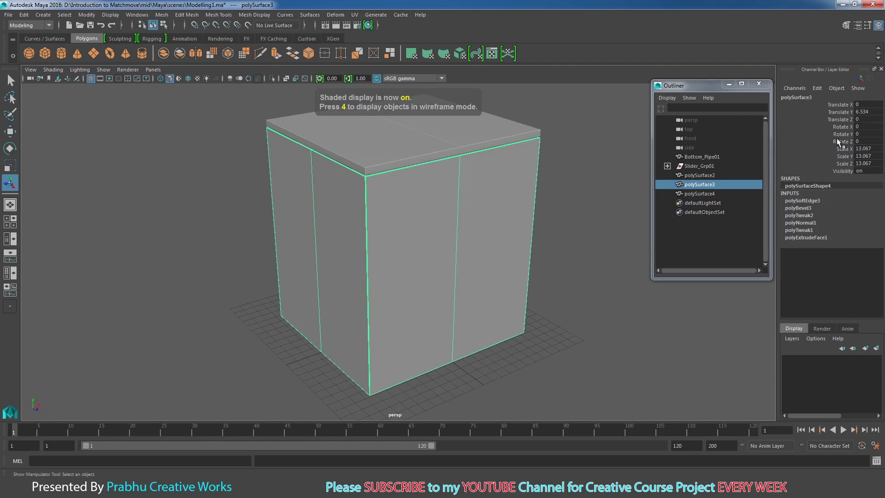
{"action": "double_click", "coordinate": [697, 185]}
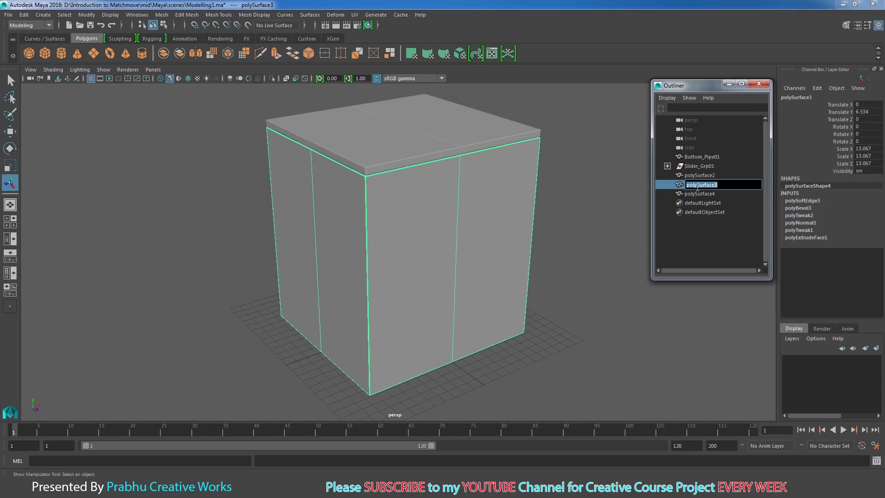
{"action": "type", "text": "Base_box01"}
{"action": "key", "text": "Return"}
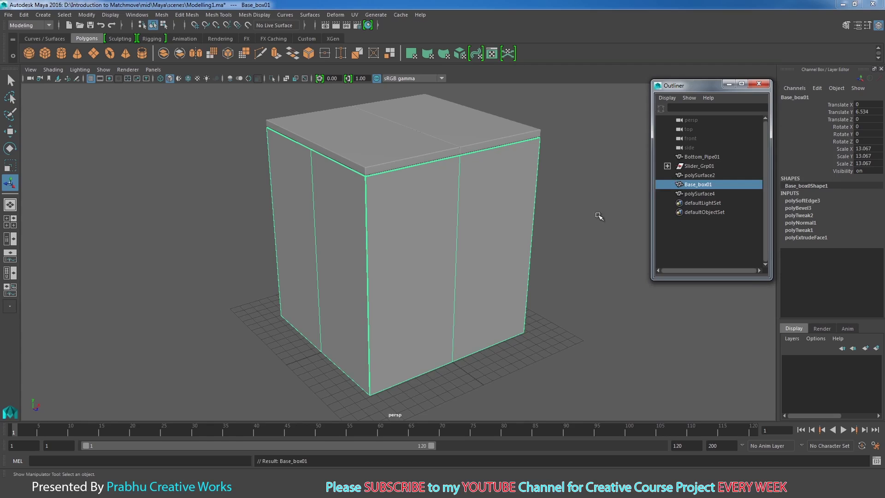
Delete the construction history of Base_box01 and freeze its transformations
{"action": "middle_click_drag", "start_coordinate": [594, 233], "coordinate": [589, 250], "text": "alt"}
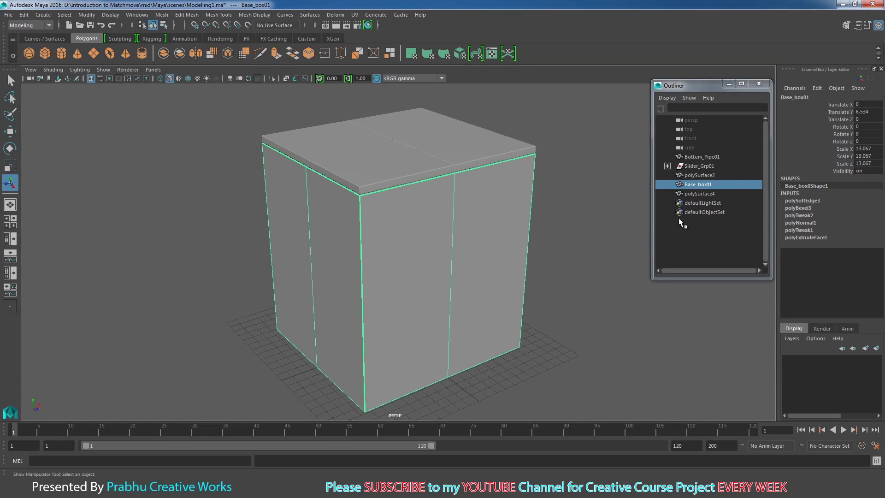
{"action": "left_click", "coordinate": [24, 15]}
{"action": "mouse_move", "coordinate": [69, 124]}
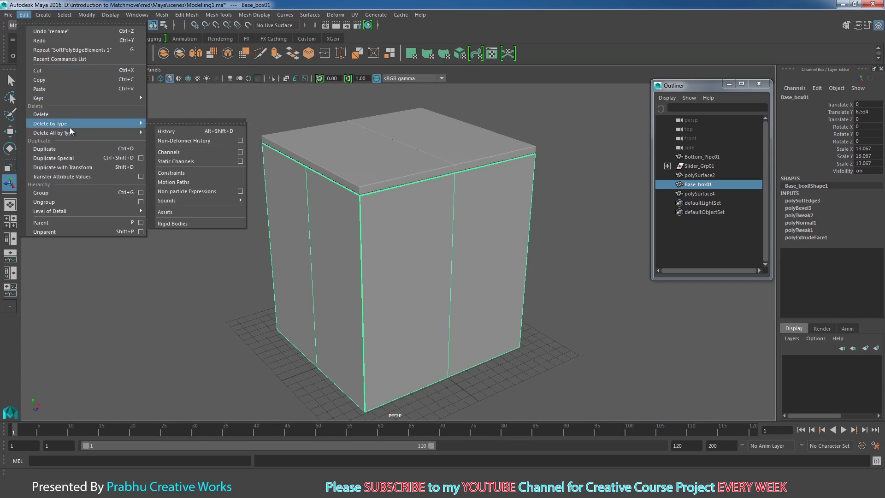
{"action": "left_click", "coordinate": [213, 128]}
{"action": "left_click", "coordinate": [83, 15]}
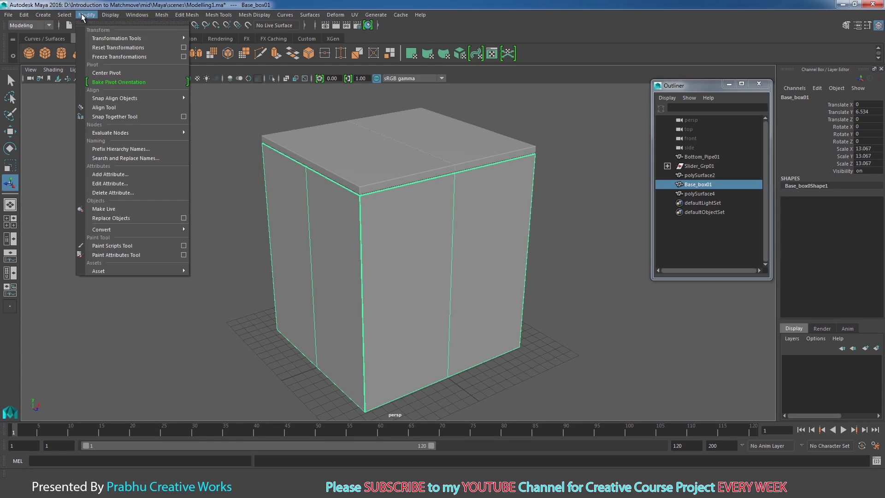
{"action": "left_click", "coordinate": [117, 56]}
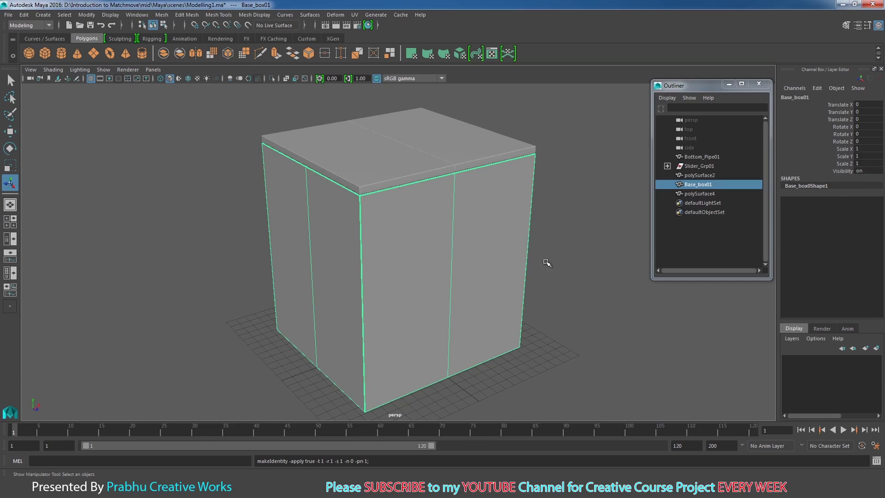
Identify the two top flaps on the box and rename polySurface2 as left_door01
{"action": "scroll", "coordinate": [548, 263], "scroll_direction": "up", "scroll_amount": 2}
{"action": "middle_click_drag", "start_coordinate": [547, 270], "coordinate": [552, 267], "text": "alt"}
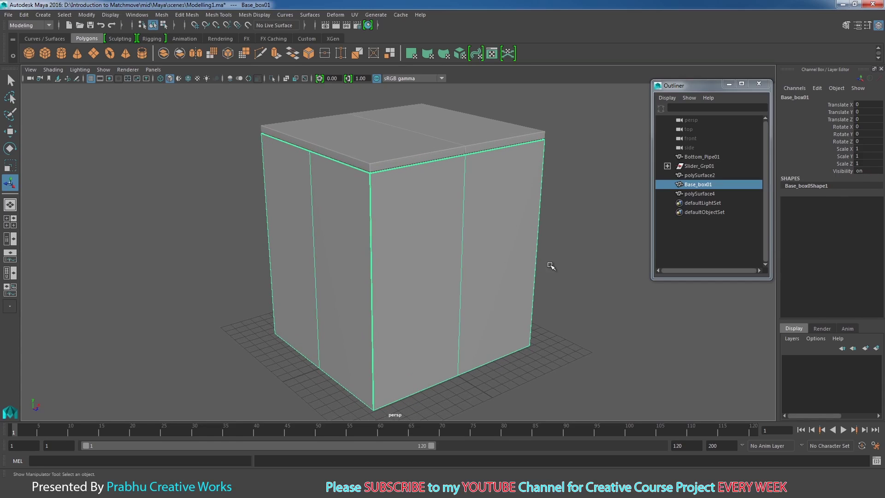
{"action": "left_click", "coordinate": [375, 165]}
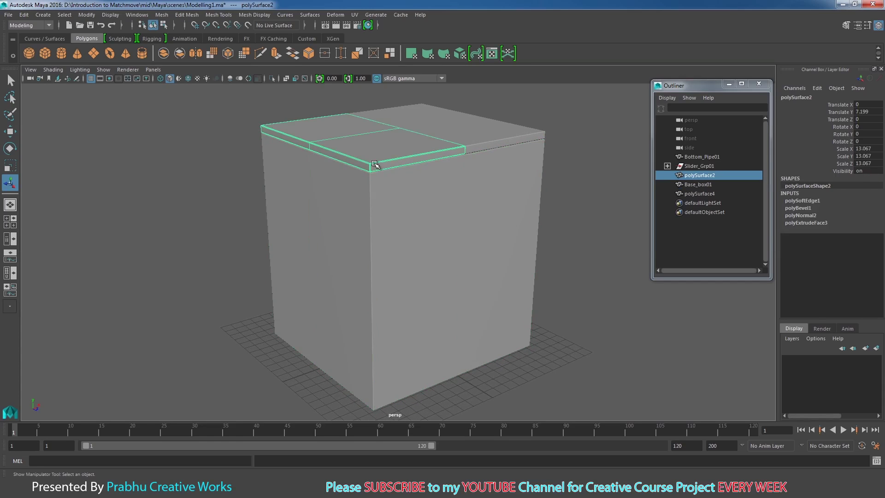
{"action": "left_click", "coordinate": [485, 140]}
{"action": "left_click", "coordinate": [389, 154]}
{"action": "left_click", "coordinate": [453, 141]}
{"action": "left_click", "coordinate": [414, 146]}
{"action": "scroll", "coordinate": [414, 165], "scroll_direction": "up", "scroll_amount": 3}
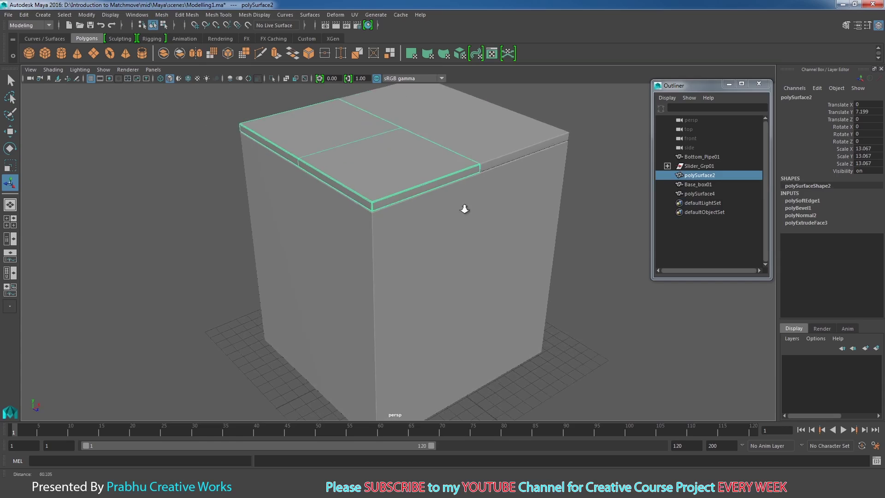
{"action": "double_click", "coordinate": [711, 174]}
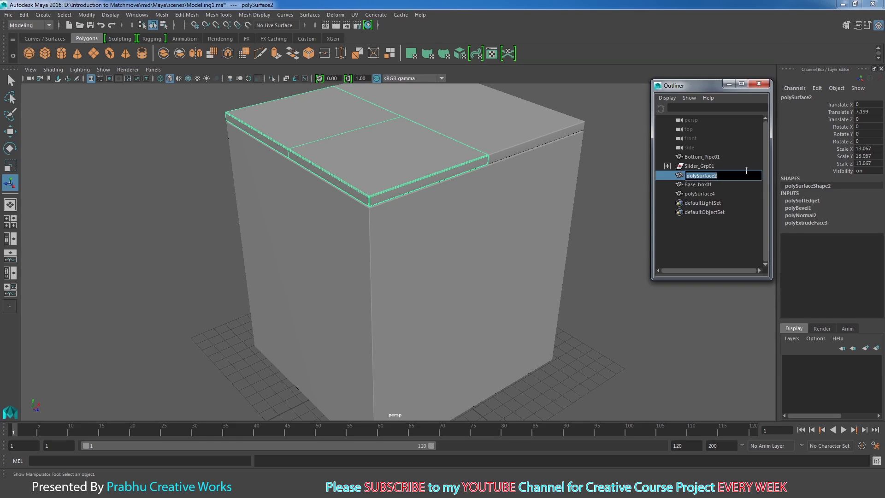
{"action": "key", "text": "BackSpace"}
{"action": "key", "text": "Return"}
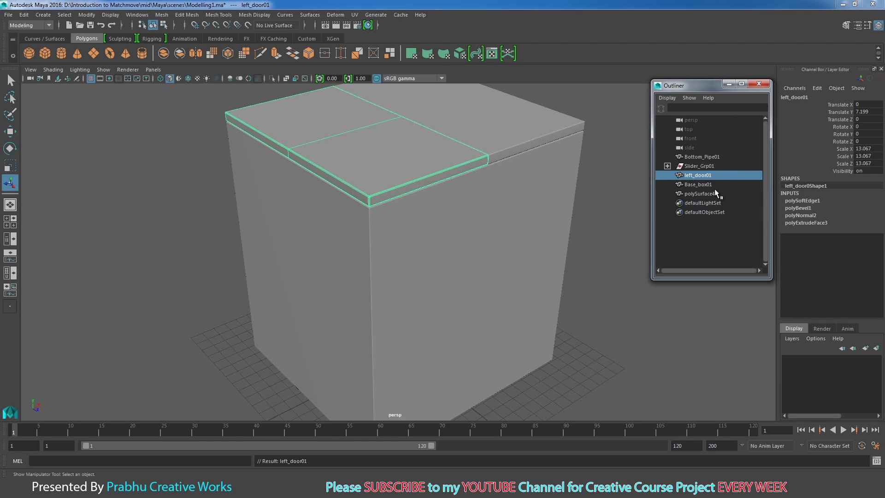
Rename the other top flap, polySurface4, as right_door01
{"action": "left_click", "coordinate": [697, 185]}
{"action": "left_click", "coordinate": [702, 191]}
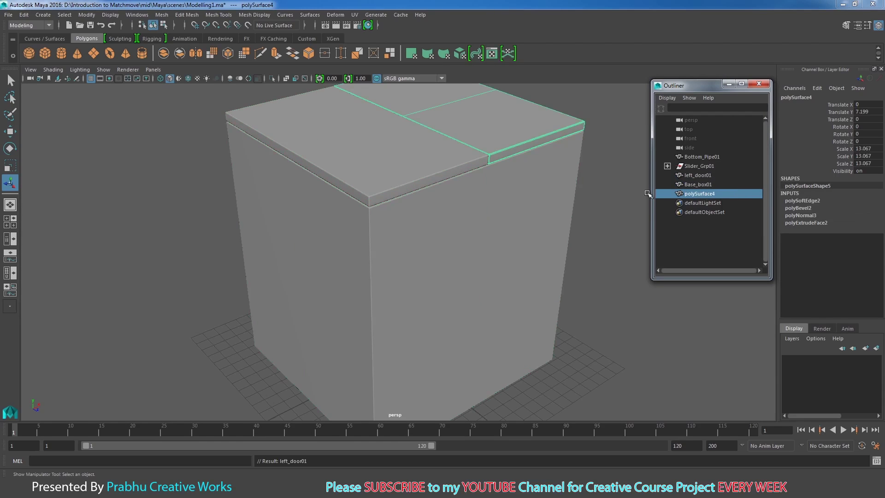
{"action": "left_click_drag", "start_coordinate": [537, 178], "coordinate": [487, 173], "text": "alt"}
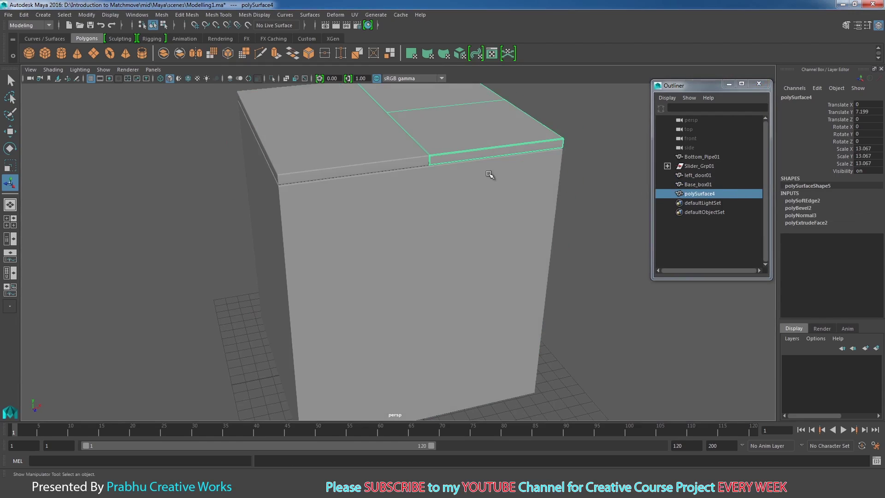
{"action": "double_click", "coordinate": [701, 194]}
{"action": "type", "text": "right_door01"}
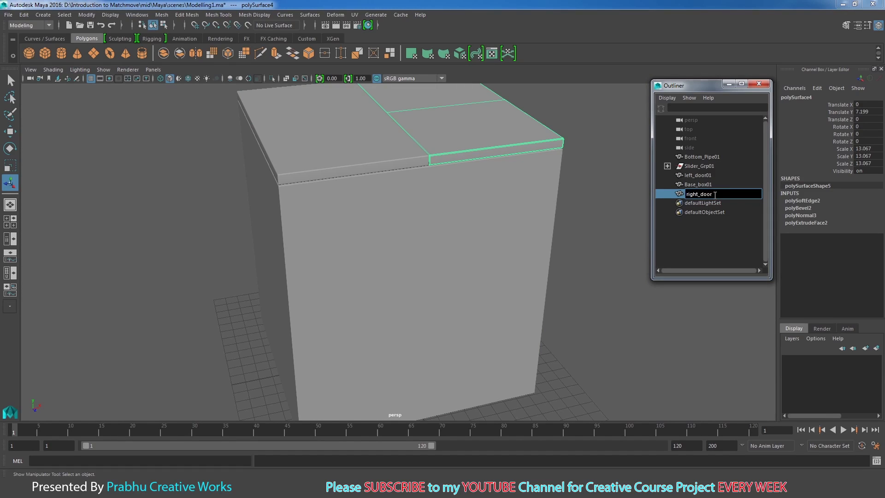
{"action": "key", "text": "Return"}
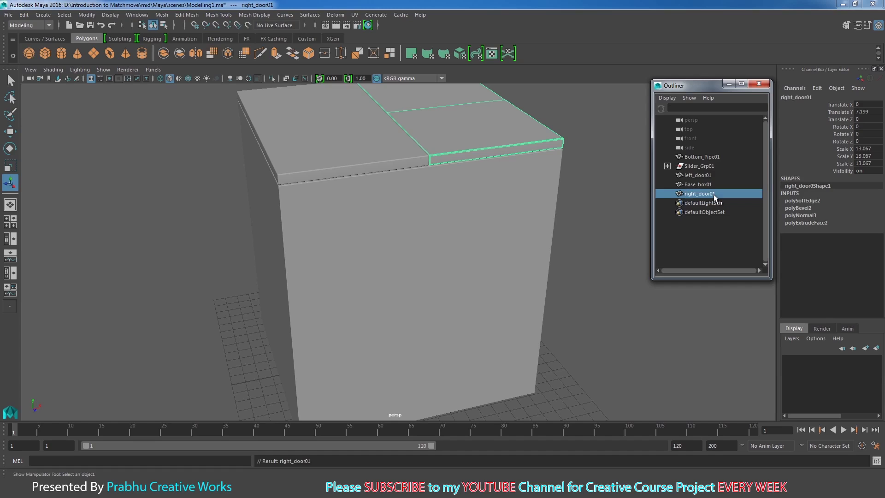
Check the renamed parts by selecting left_door01, Base_box01 and right_door01 in turn, leaving right_door01 selected
{"action": "left_click", "coordinate": [691, 184]}
{"action": "left_click", "coordinate": [698, 175]}
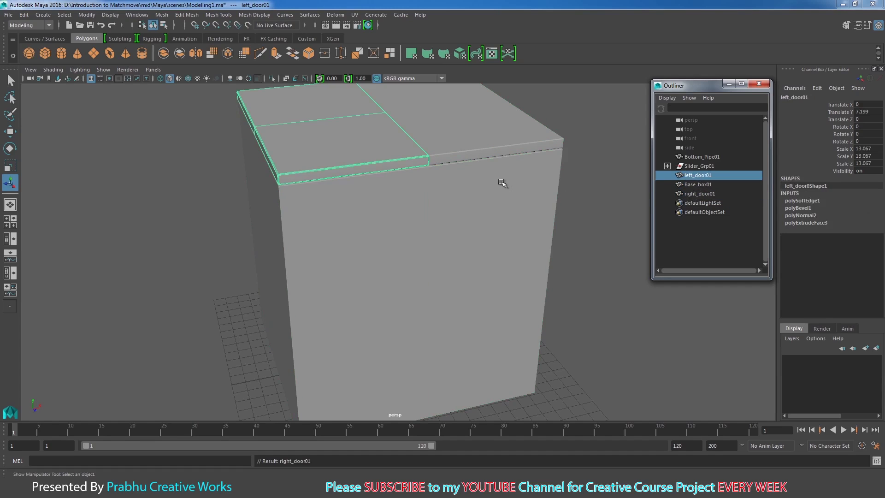
{"action": "left_click", "coordinate": [698, 184]}
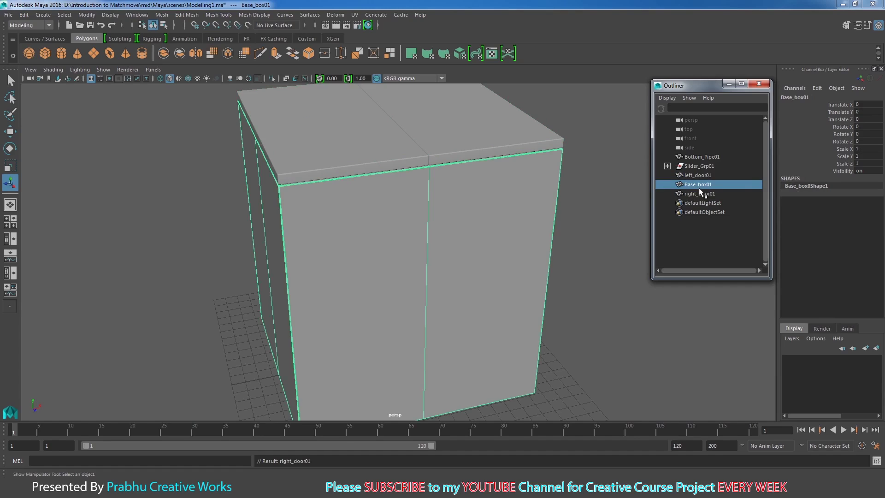
{"action": "left_click", "coordinate": [700, 194]}
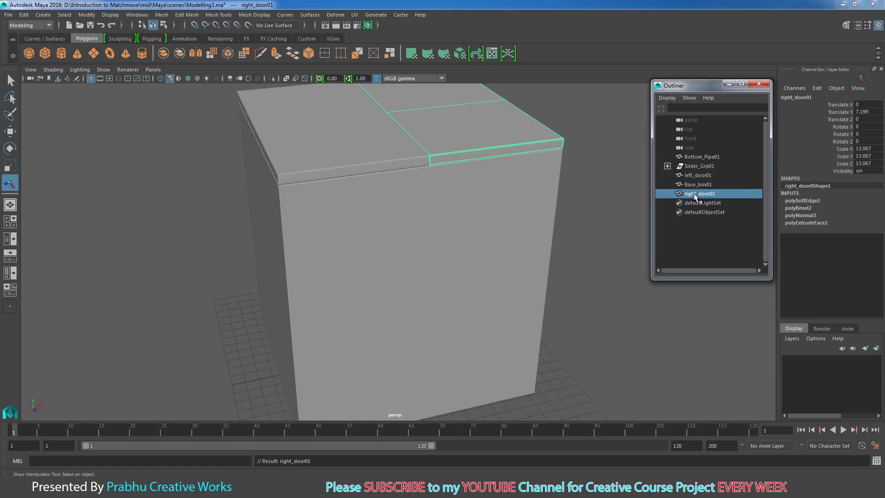
{"action": "left_click", "coordinate": [703, 185]}
{"action": "left_click", "coordinate": [704, 194]}
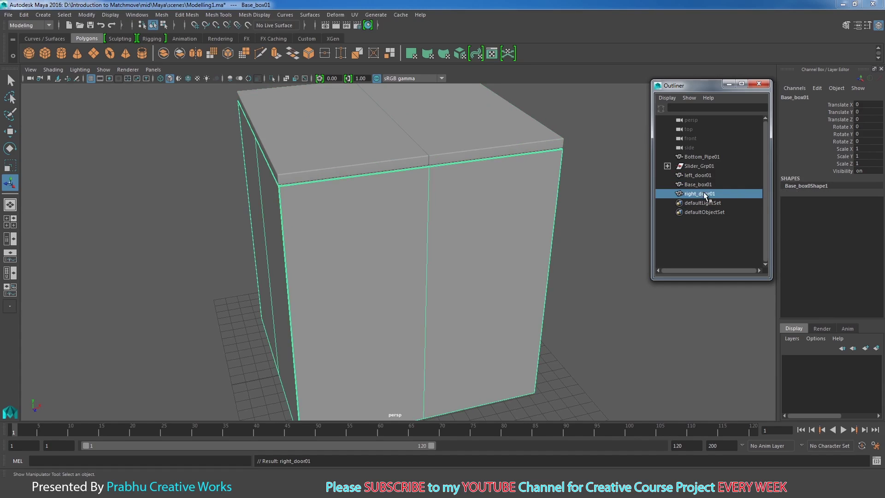
{"action": "left_click", "coordinate": [704, 183]}
{"action": "left_click", "coordinate": [710, 194]}
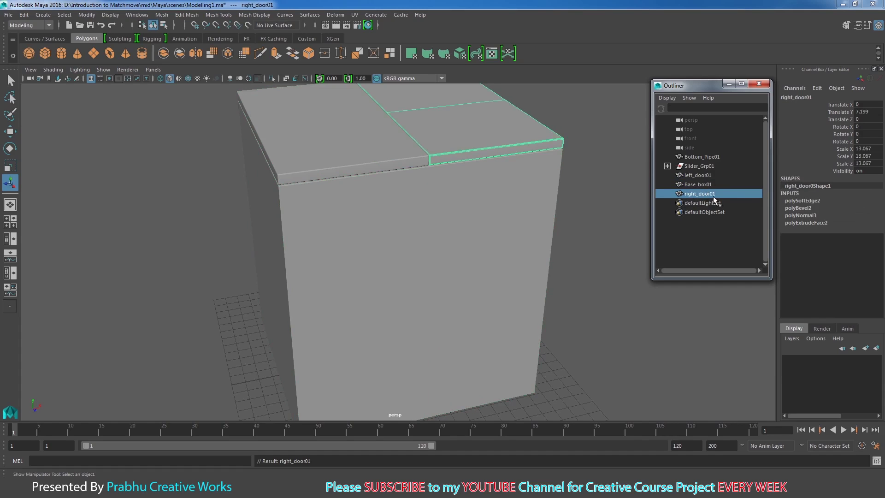
Delete the construction history of right_door01 and freeze its transformations
{"action": "scroll", "coordinate": [539, 209], "scroll_direction": "down", "scroll_amount": 3}
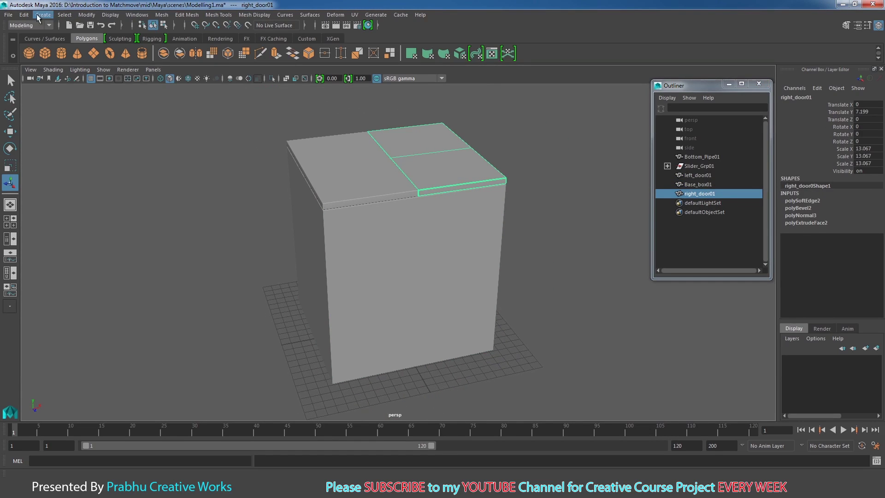
{"action": "left_click", "coordinate": [24, 14]}
{"action": "mouse_move", "coordinate": [70, 121]}
{"action": "left_click", "coordinate": [173, 130]}
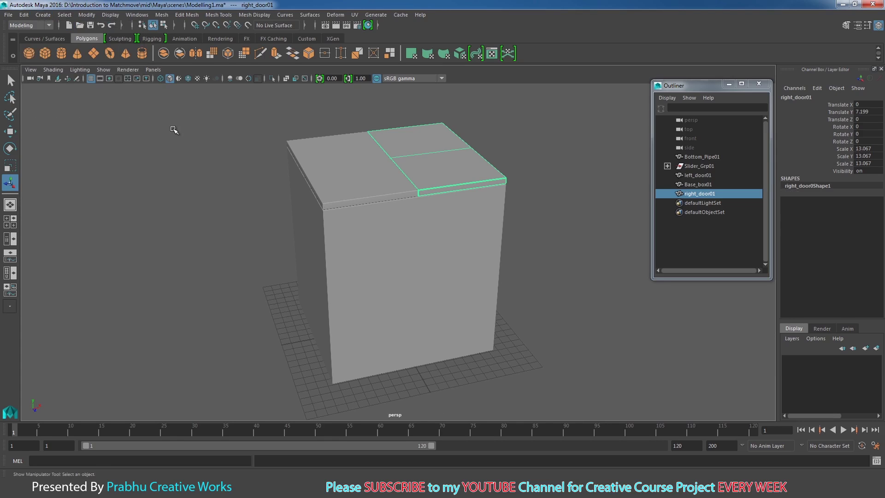
{"action": "left_click", "coordinate": [87, 14]}
{"action": "left_click", "coordinate": [101, 55]}
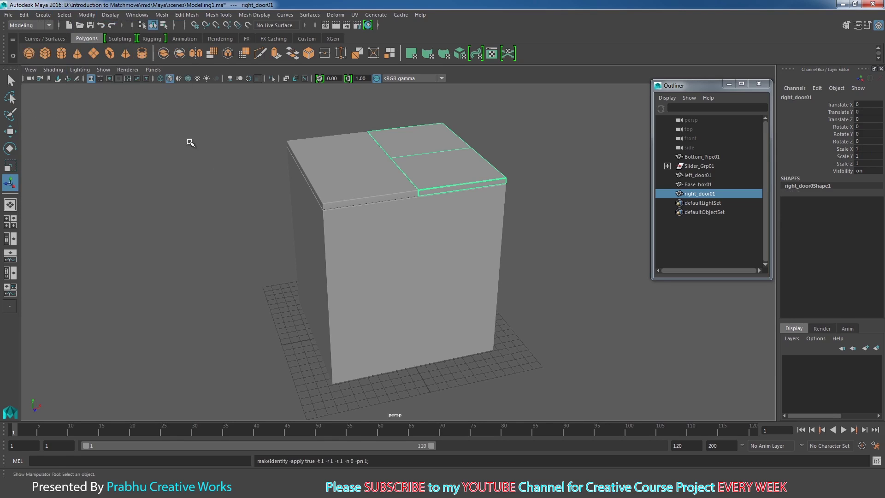
Deselect the right door and create a default polygon cylinder at the origin, ready for moving
{"action": "left_click_drag", "start_coordinate": [237, 177], "coordinate": [270, 175], "text": "alt"}
{"action": "right_click_drag", "start_coordinate": [271, 176], "coordinate": [340, 203], "text": "alt"}
{"action": "left_click_drag", "start_coordinate": [367, 203], "coordinate": [274, 174], "text": "alt"}
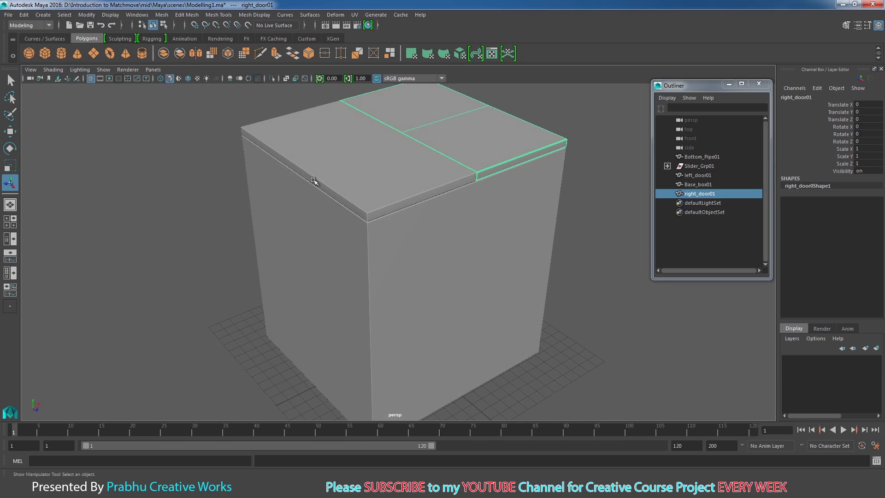
{"action": "left_click_drag", "start_coordinate": [325, 196], "coordinate": [358, 216], "text": "alt"}
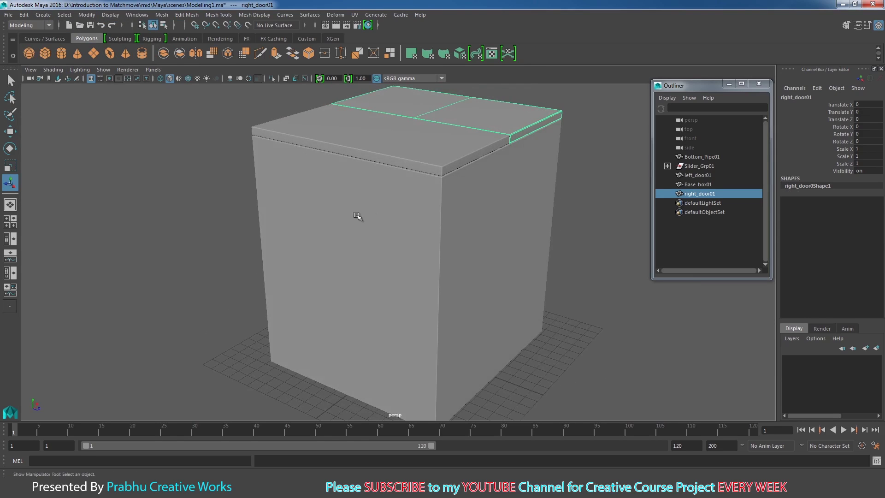
{"action": "left_click", "coordinate": [169, 211]}
{"action": "left_click_drag", "start_coordinate": [169, 212], "coordinate": [211, 218], "text": "alt"}
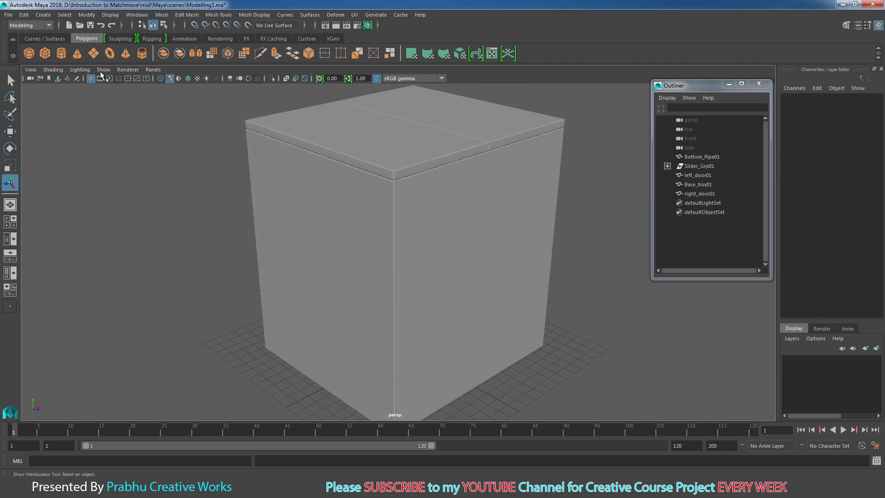
{"action": "left_click", "coordinate": [62, 54]}
{"action": "left_click_drag", "start_coordinate": [375, 275], "coordinate": [309, 216], "text": "alt"}
{"action": "key", "text": "w"}
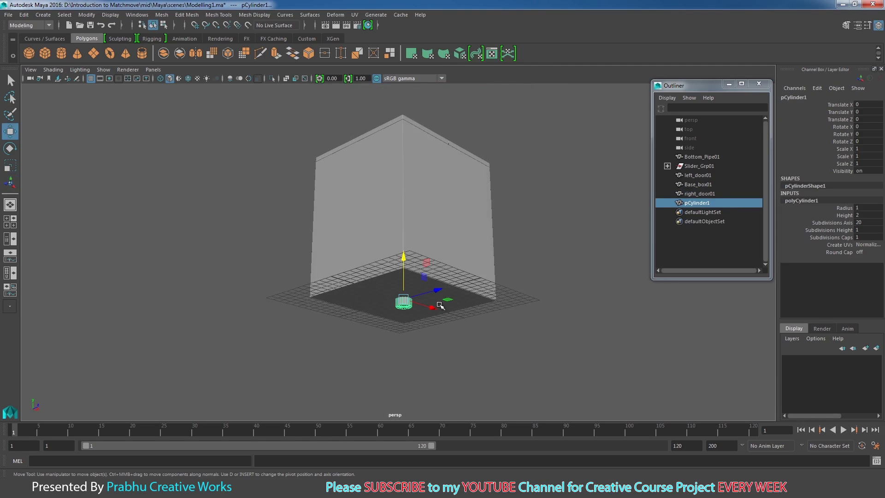
Move the cylinder outside the box beside the left door, to about -14.55 in X and 15.36 in Y
{"action": "left_click_drag", "start_coordinate": [434, 305], "coordinate": [336, 358]}
{"action": "middle_click_drag", "start_coordinate": [335, 359], "coordinate": [402, 318], "text": "alt"}
{"action": "left_click_drag", "start_coordinate": [353, 294], "coordinate": [346, 181]}
{"action": "left_click", "coordinate": [351, 323]}
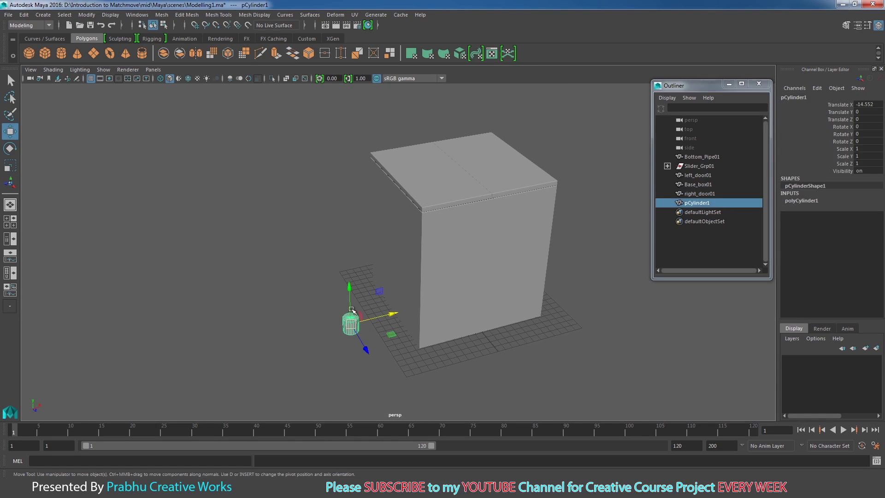
{"action": "left_click_drag", "start_coordinate": [350, 286], "coordinate": [344, 184]}
Scale the cylinder down to about 0.336 in X and Z and 0.633 in Y
{"action": "right_click_drag", "start_coordinate": [398, 279], "coordinate": [470, 310], "text": "alt"}
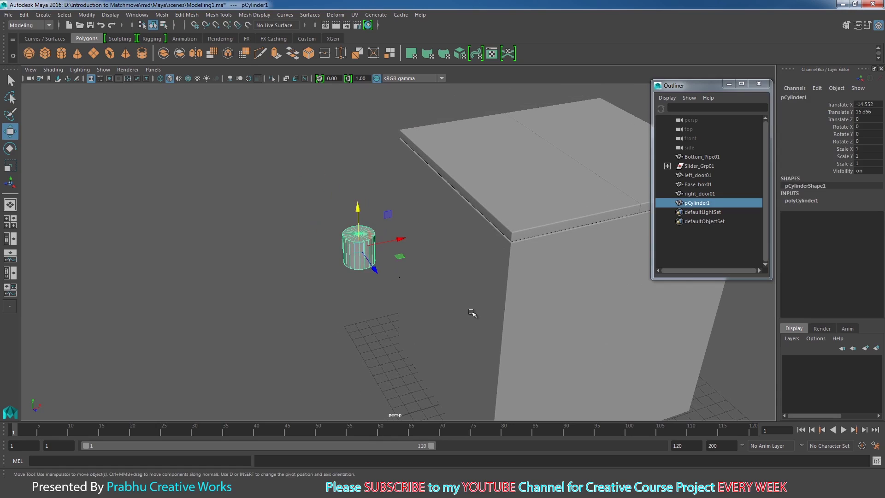
{"action": "key", "text": "r"}
{"action": "left_click_drag", "start_coordinate": [359, 248], "coordinate": [338, 247]}
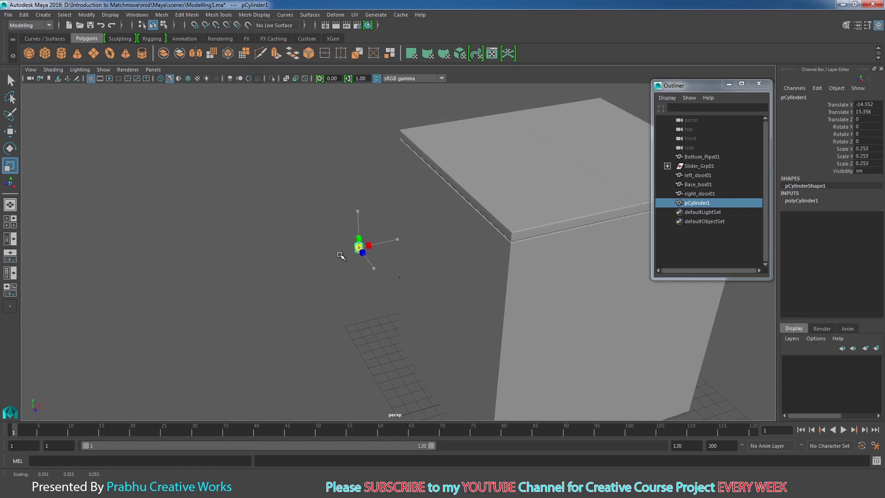
{"action": "left_click_drag", "start_coordinate": [358, 212], "coordinate": [358, 180]}
Lay the cylinder flat by setting its Rotate X to -90, and keep it selected with the Move tool
{"action": "key", "text": "e"}
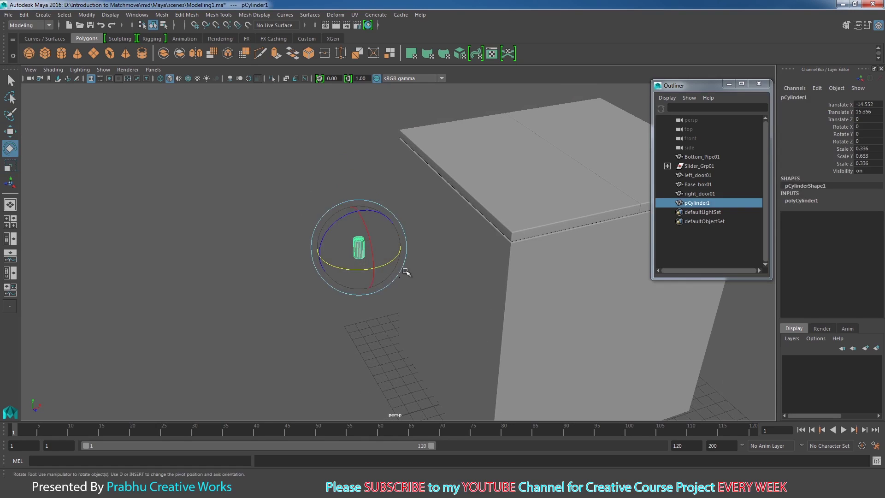
{"action": "left_click_drag", "start_coordinate": [378, 256], "coordinate": [371, 205]}
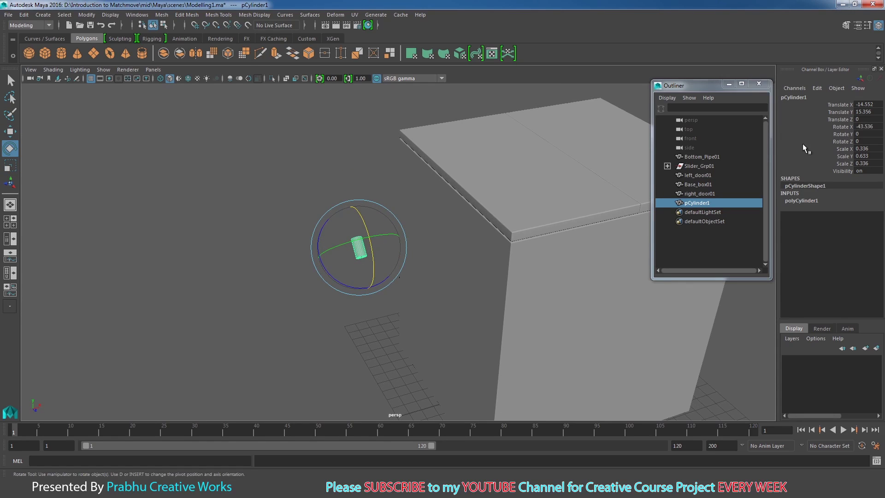
{"action": "left_click", "coordinate": [866, 127]}
{"action": "type", "text": "-90"}
{"action": "key", "text": "Return"}
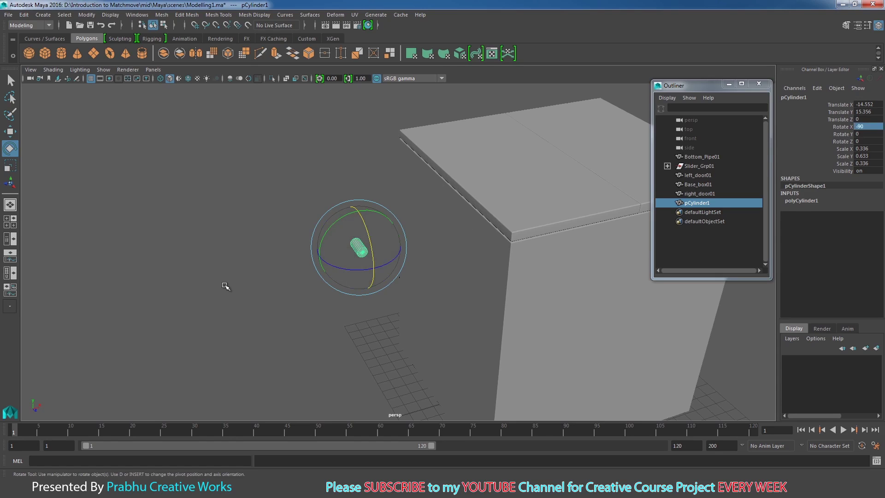
{"action": "left_click", "coordinate": [229, 286]}
{"action": "left_click", "coordinate": [362, 254]}
{"action": "key", "text": "w"}
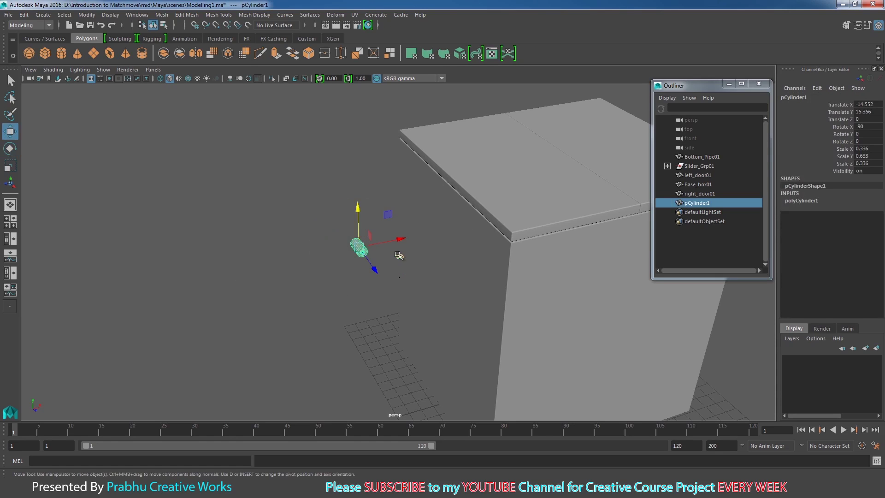
Move the cylinder up to the box's top edge beside the left door, to about -9.1 in X and 18.735 in Y
{"action": "left_click_drag", "start_coordinate": [402, 241], "coordinate": [482, 230]}
{"action": "right_click_drag", "start_coordinate": [482, 229], "coordinate": [545, 234], "text": "alt"}
{"action": "middle_click_drag", "start_coordinate": [545, 233], "coordinate": [450, 319], "text": "alt"}
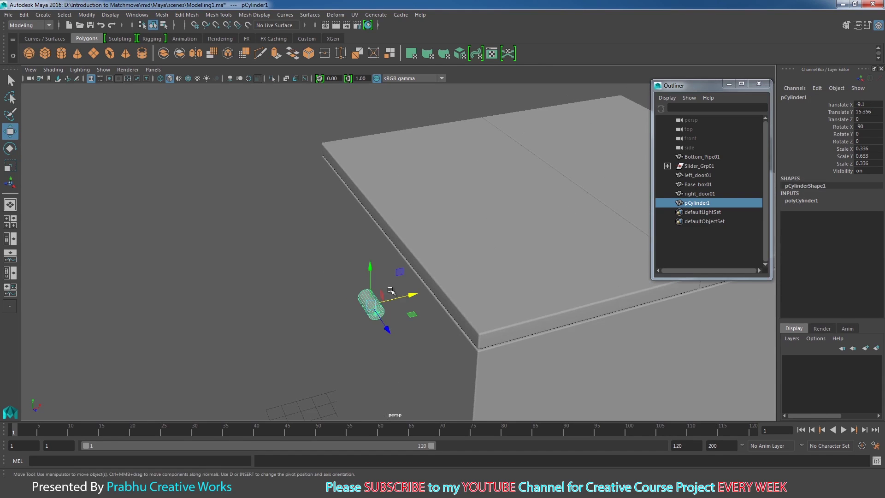
{"action": "left_click_drag", "start_coordinate": [372, 266], "coordinate": [373, 184]}
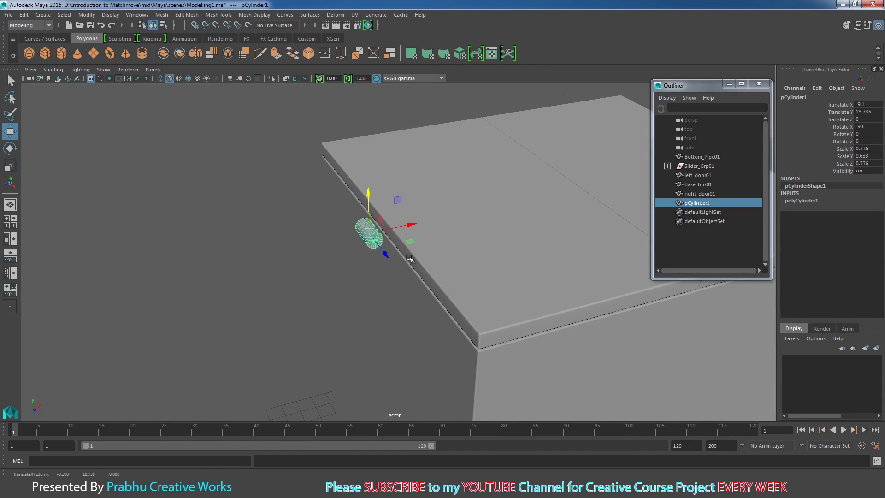
In a wireframe front view, shift the cylinder towards the box's side to about -8.847 in X
{"action": "key", "text": "space"}
{"action": "left_click_drag", "start_coordinate": [409, 259], "coordinate": [463, 272]}
{"action": "key", "text": "space"}
{"action": "middle_click_drag", "start_coordinate": [451, 279], "coordinate": [594, 383], "text": "alt"}
{"action": "right_click_drag", "start_coordinate": [505, 325], "coordinate": [741, 323], "text": "alt"}
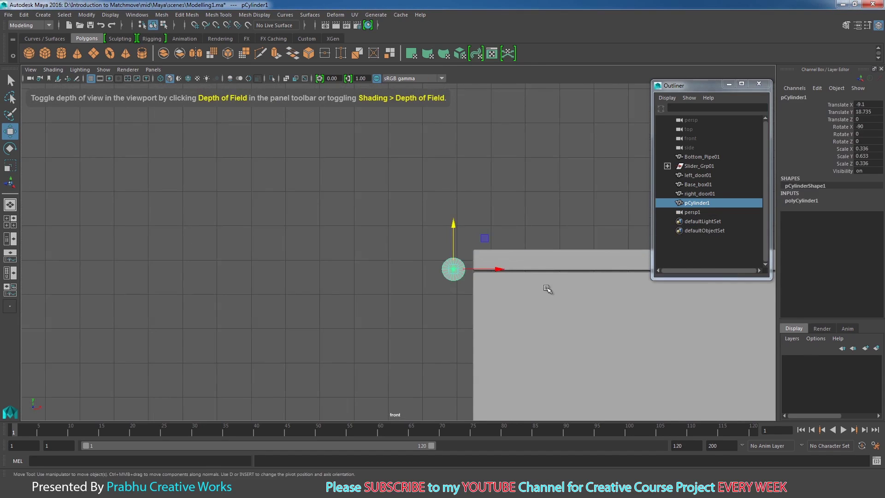
{"action": "middle_click_drag", "start_coordinate": [549, 291], "coordinate": [511, 257], "text": "alt"}
{"action": "right_click_drag", "start_coordinate": [545, 310], "coordinate": [588, 330], "text": "alt"}
{"action": "key", "text": "4"}
{"action": "middle_click_drag", "start_coordinate": [513, 286], "coordinate": [358, 192], "text": "alt"}
{"action": "left_click_drag", "start_coordinate": [364, 184], "coordinate": [376, 185]}
Fine-tune the cylinder against the gap between door and box, to about -8.86 in X and 18.684 in Y
{"action": "right_click_drag", "start_coordinate": [377, 185], "coordinate": [765, 320], "text": "alt"}
{"action": "middle_click_drag", "start_coordinate": [373, 248], "coordinate": [492, 379], "text": "alt"}
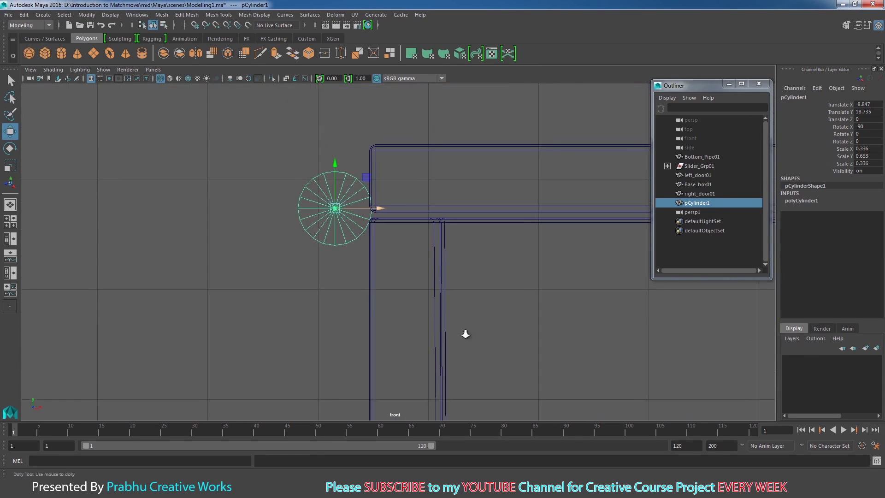
{"action": "right_click_drag", "start_coordinate": [464, 332], "coordinate": [528, 318], "text": "alt"}
{"action": "left_click_drag", "start_coordinate": [360, 195], "coordinate": [357, 195]}
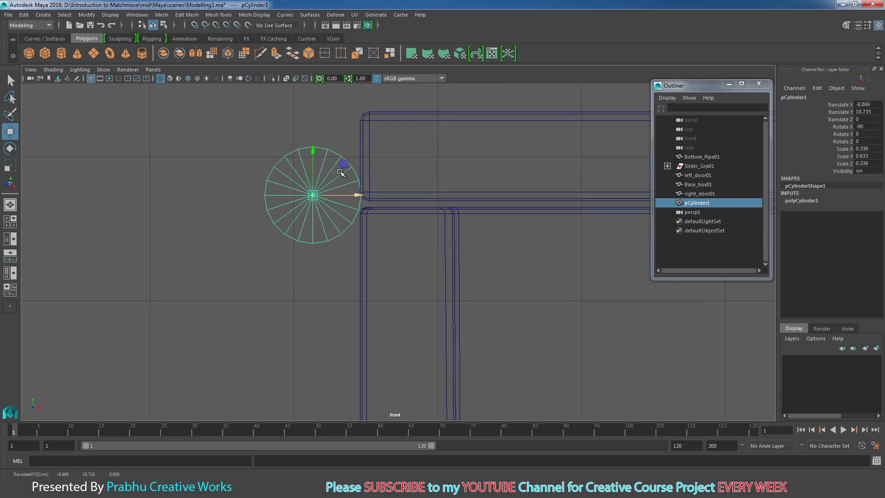
{"action": "left_click_drag", "start_coordinate": [313, 149], "coordinate": [314, 156]}
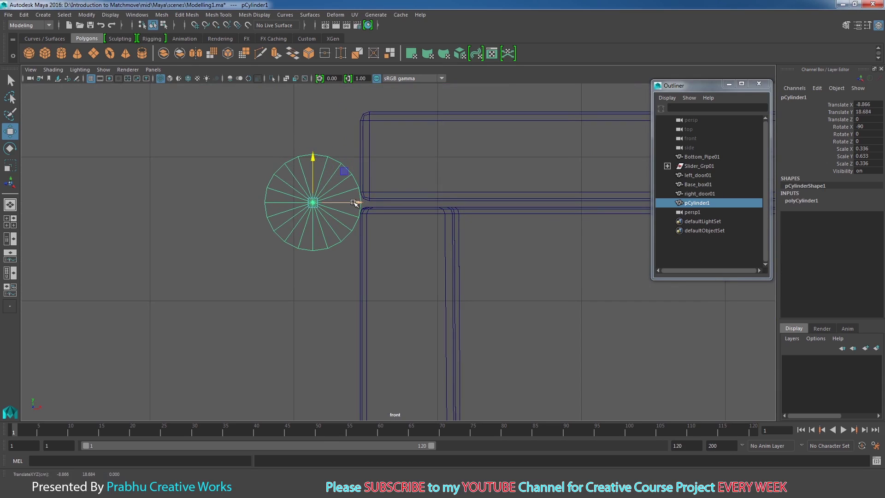
{"action": "left_click_drag", "start_coordinate": [354, 203], "coordinate": [368, 199]}
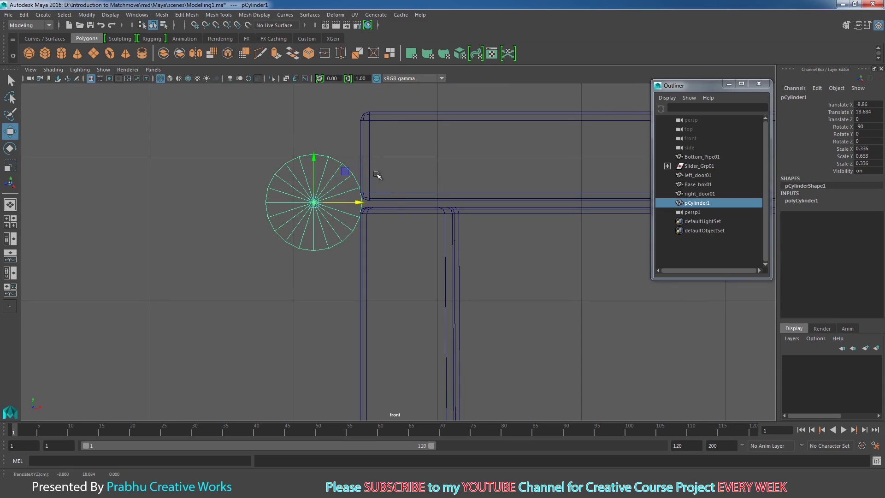
In a wireframe top view, shift the cylinder along the box's edge to about -0.728 in Z
{"action": "key", "text": "space"}
{"action": "left_click_drag", "start_coordinate": [419, 229], "coordinate": [418, 208]}
{"action": "left_click_drag", "start_coordinate": [419, 210], "coordinate": [563, 219], "text": "alt"}
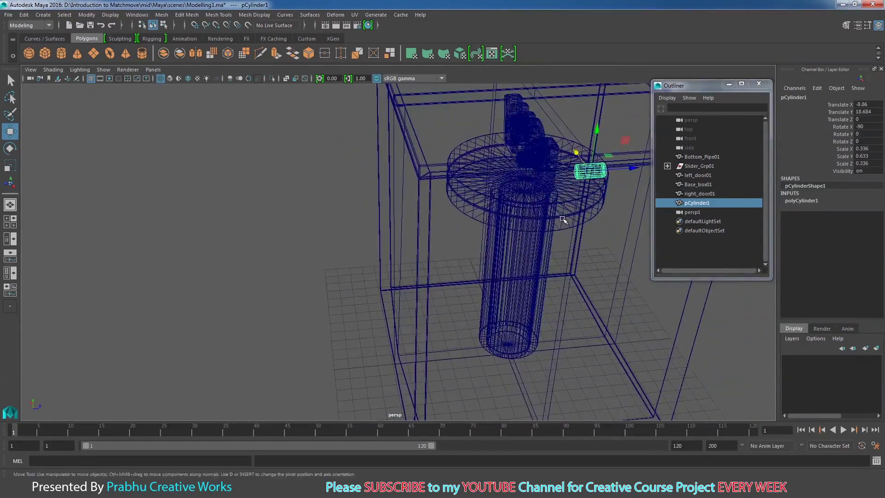
{"action": "middle_click_drag", "start_coordinate": [563, 220], "coordinate": [446, 256], "text": "alt"}
{"action": "right_click_drag", "start_coordinate": [446, 256], "coordinate": [509, 274], "text": "alt"}
{"action": "key", "text": "5"}
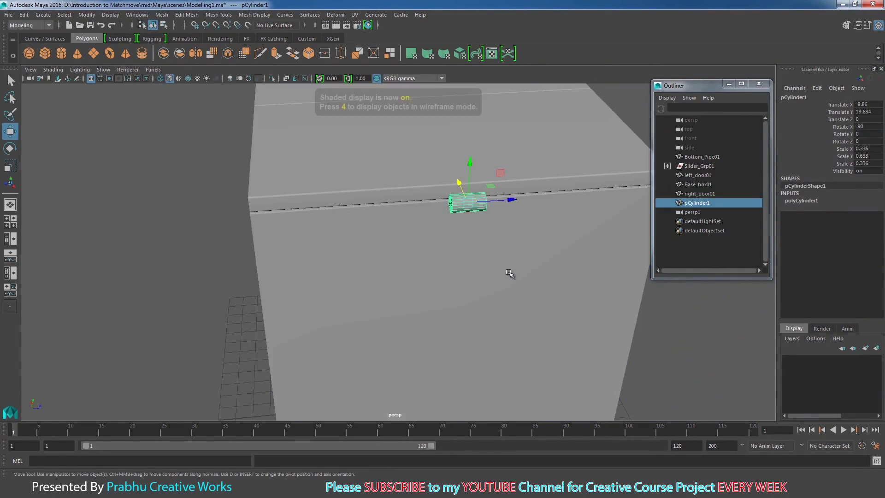
{"action": "mouse_move", "coordinate": [518, 275]}
{"action": "left_mouse_down", "text": "alt"}
{"action": "mouse_move", "coordinate": [458, 271]}
{"action": "mouse_move", "coordinate": [476, 264]}
{"action": "mouse_move", "coordinate": [446, 271]}
{"action": "left_mouse_up", "text": "alt"}
{"action": "key", "text": "space"}
{"action": "right_click_drag", "start_coordinate": [447, 271], "coordinate": [69, 286], "text": "alt"}
{"action": "key", "text": "4"}
{"action": "scroll", "coordinate": [295, 286], "scroll_direction": "up", "scroll_amount": 5}
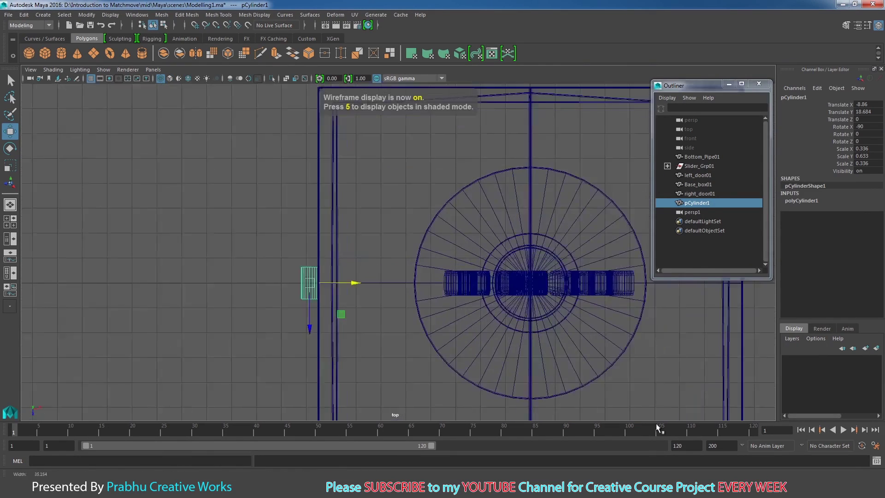
{"action": "middle_click_drag", "start_coordinate": [294, 341], "coordinate": [390, 302], "text": "alt"}
{"action": "left_click_drag", "start_coordinate": [399, 319], "coordinate": [402, 300]}
{"action": "scroll", "coordinate": [402, 300], "scroll_direction": "up", "scroll_amount": 3}
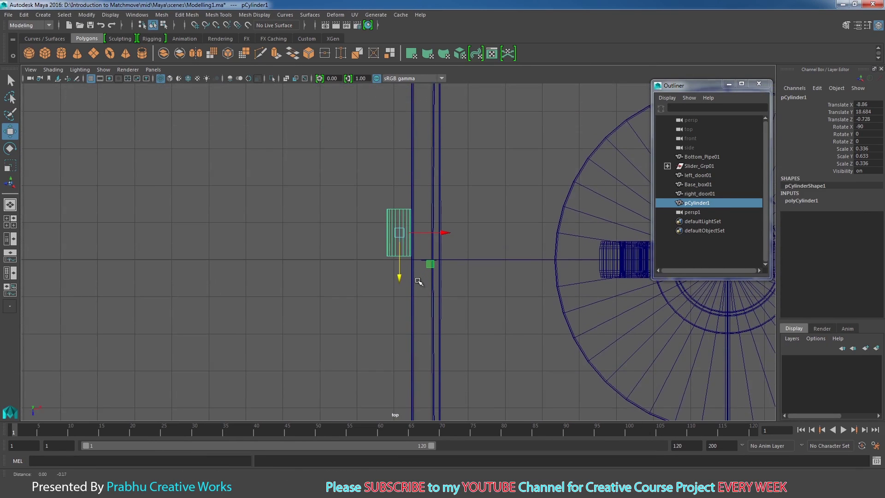
Bevel the circular edge loops at both ends of the cylinder in the shaded perspective view
{"action": "key", "text": "space"}
{"action": "left_click_drag", "start_coordinate": [369, 282], "coordinate": [329, 261]}
{"action": "right_click_drag", "start_coordinate": [329, 261], "coordinate": [502, 312], "text": "alt"}
{"action": "middle_click_drag", "start_coordinate": [320, 266], "coordinate": [399, 292], "text": "alt"}
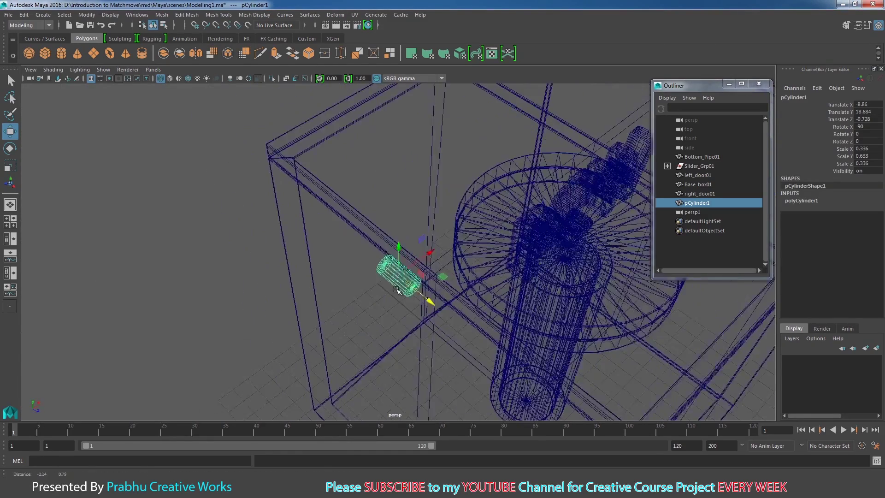
{"action": "left_click_drag", "start_coordinate": [399, 292], "coordinate": [320, 274], "text": "alt"}
{"action": "right_click_drag", "start_coordinate": [320, 274], "coordinate": [385, 288], "text": "alt"}
{"action": "middle_click_drag", "start_coordinate": [338, 251], "coordinate": [375, 299], "text": "alt"}
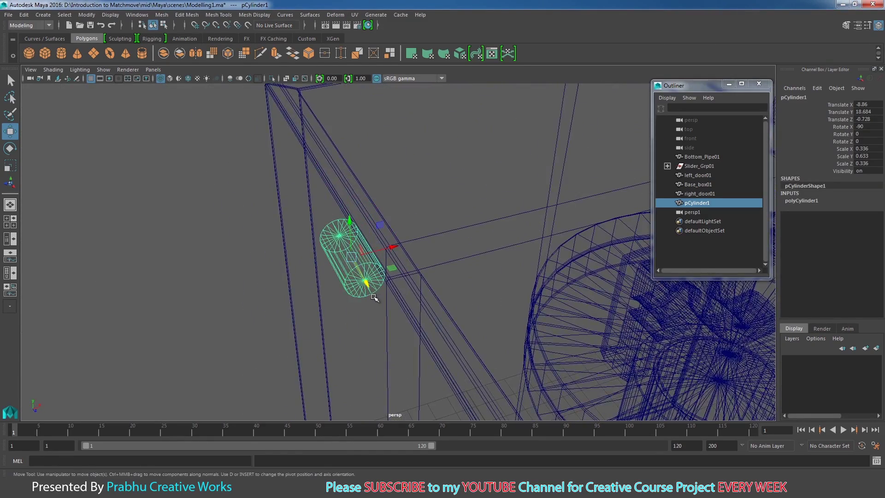
{"action": "key", "text": "5"}
{"action": "mouse_move", "coordinate": [302, 253]}
{"action": "left_mouse_down", "text": "alt"}
{"action": "mouse_move", "coordinate": [305, 283]}
{"action": "mouse_move", "coordinate": [309, 257]}
{"action": "left_mouse_up", "text": "alt"}
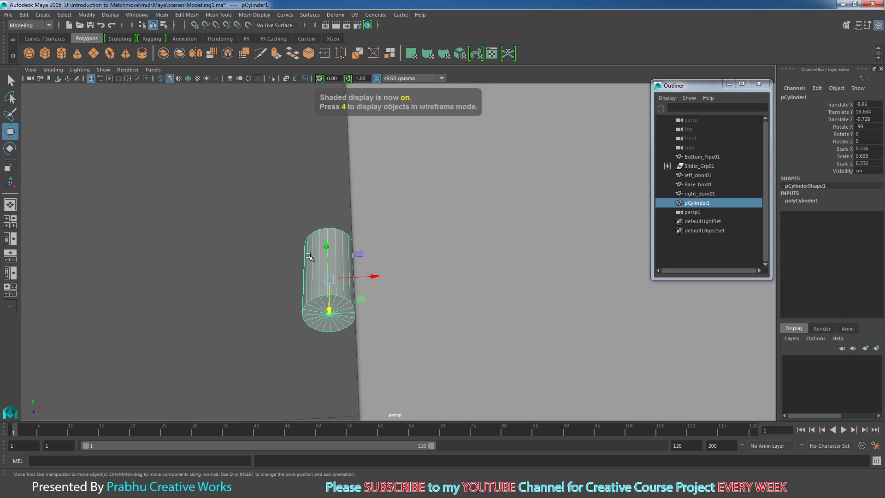
{"action": "right_click_drag", "start_coordinate": [316, 243], "coordinate": [314, 200]}
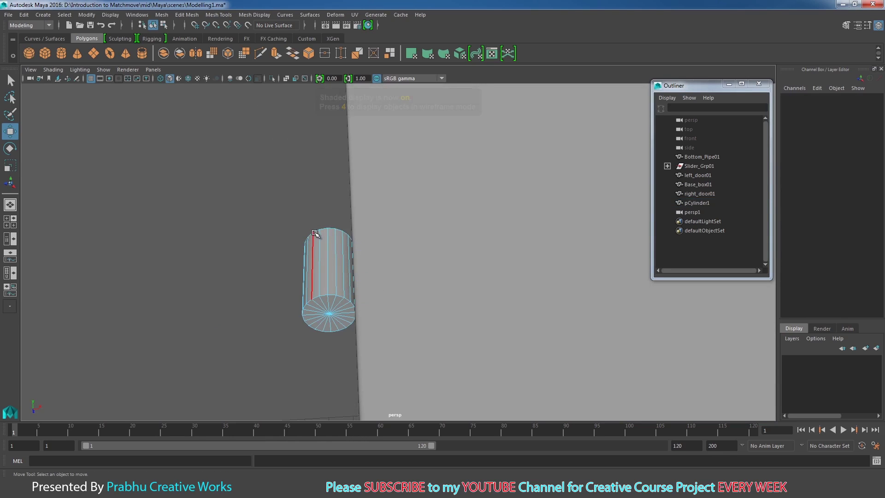
{"action": "double_click", "coordinate": [316, 232]}
{"action": "double_click", "coordinate": [321, 295], "text": "shift"}
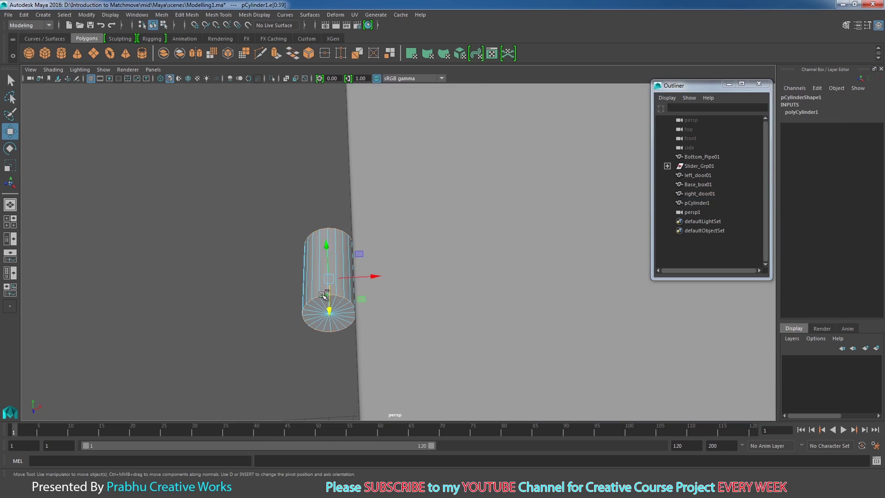
{"action": "right_click_drag", "start_coordinate": [324, 297], "coordinate": [362, 264], "text": "shift"}
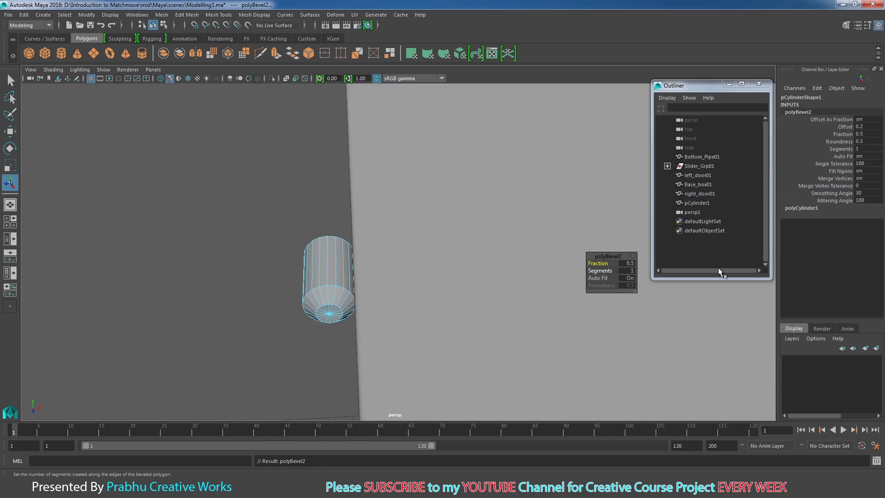
Set the bevel's Fraction to 0.1 and Segments to 2, and reselect the cylinder as an object
{"action": "left_click", "coordinate": [865, 126]}
{"action": "left_click", "coordinate": [865, 134]}
{"action": "type", "text": "0.1"}
{"action": "key", "text": "Return"}
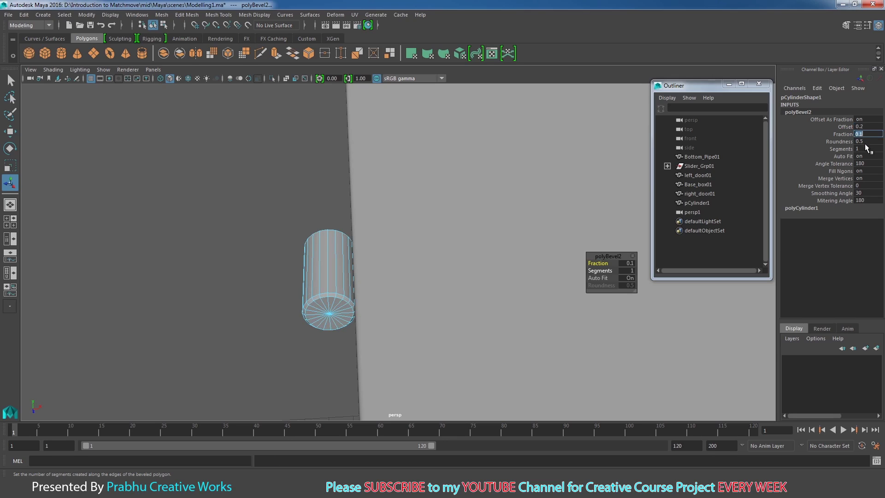
{"action": "left_click", "coordinate": [865, 149]}
{"action": "type", "text": "2"}
{"action": "key", "text": "Return"}
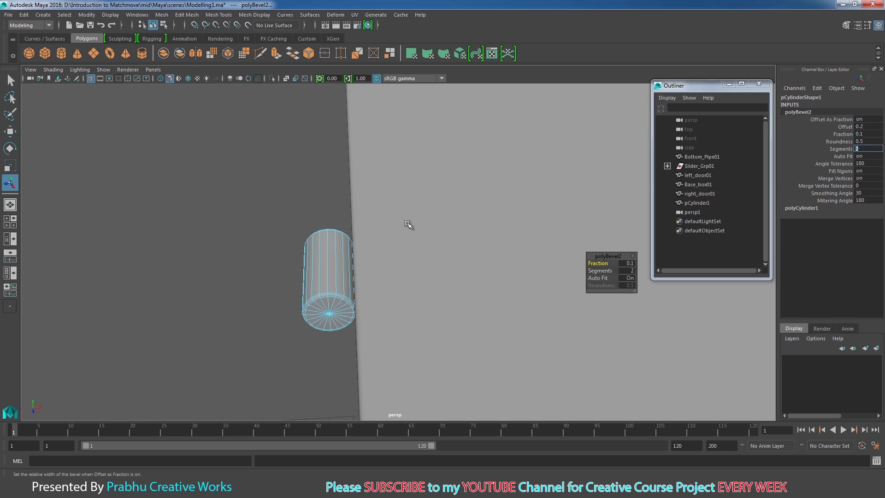
{"action": "left_click", "coordinate": [390, 206]}
{"action": "left_click", "coordinate": [335, 243]}
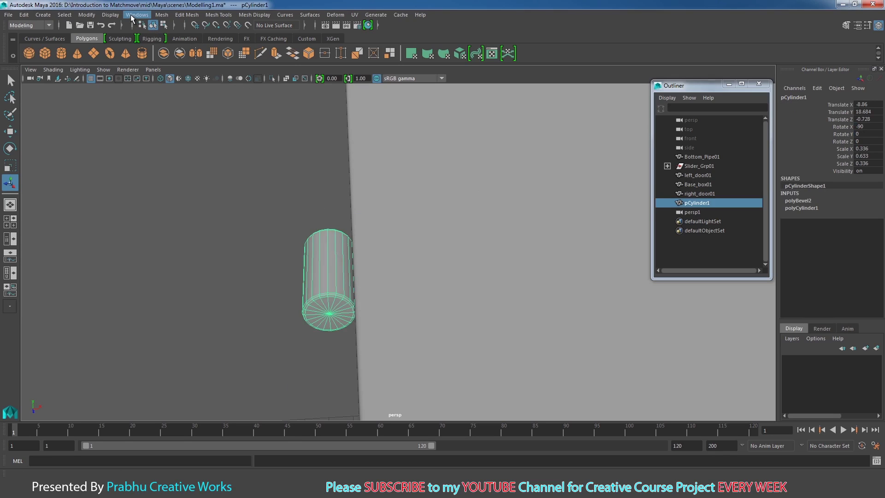
Freeze the cylinder's transformations and soften its edges, keeping the whole object selected
{"action": "left_click", "coordinate": [93, 15]}
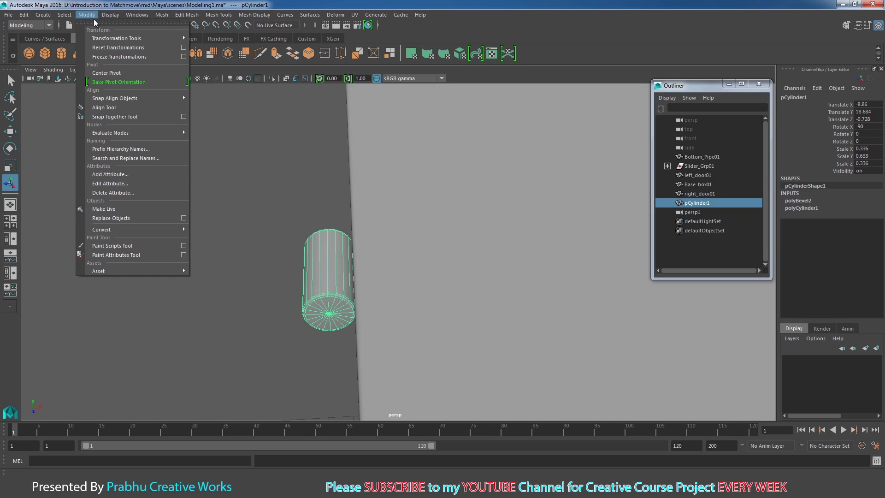
{"action": "left_click", "coordinate": [118, 58]}
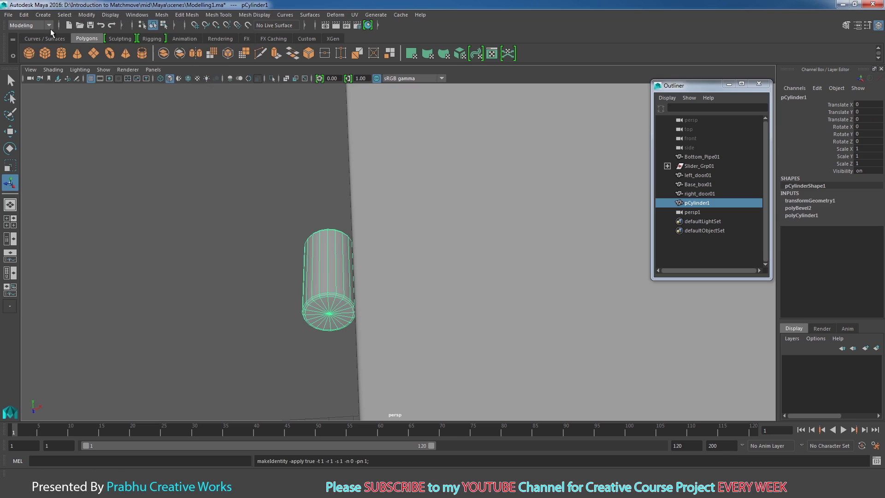
{"action": "left_click", "coordinate": [254, 15]}
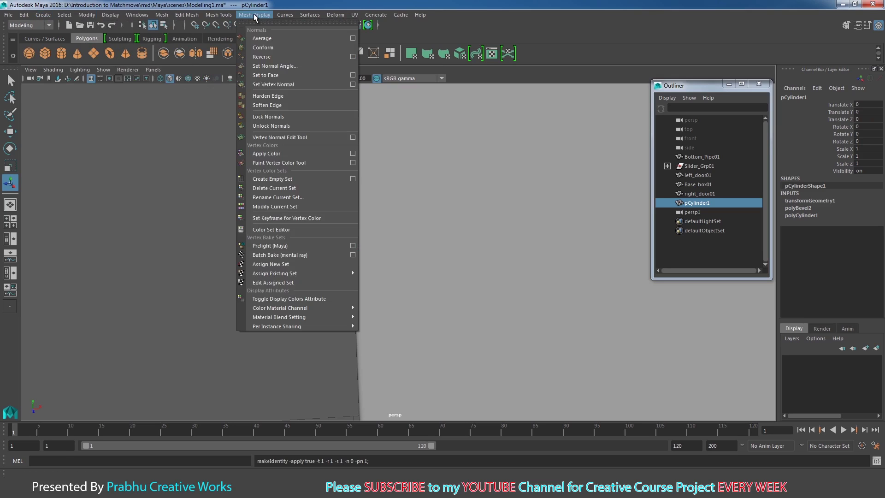
{"action": "left_click", "coordinate": [275, 105]}
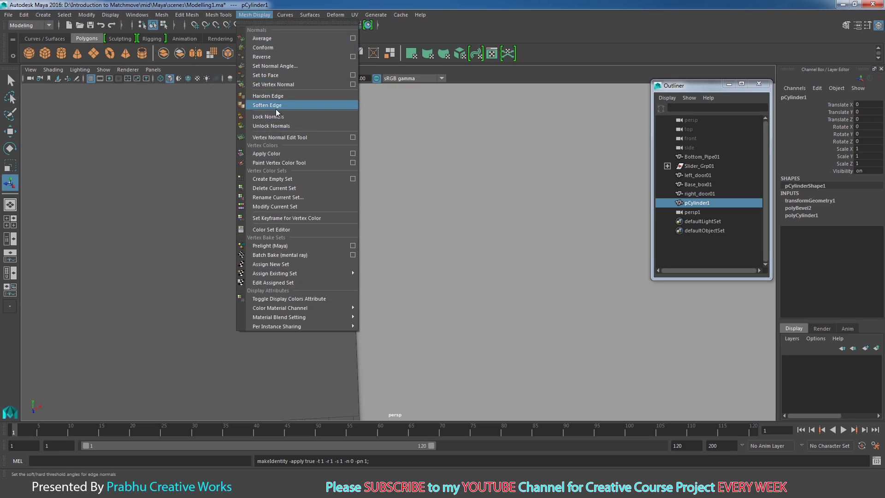
{"action": "right_click_drag", "start_coordinate": [319, 253], "coordinate": [355, 211]}
{"action": "left_click", "coordinate": [321, 243]}
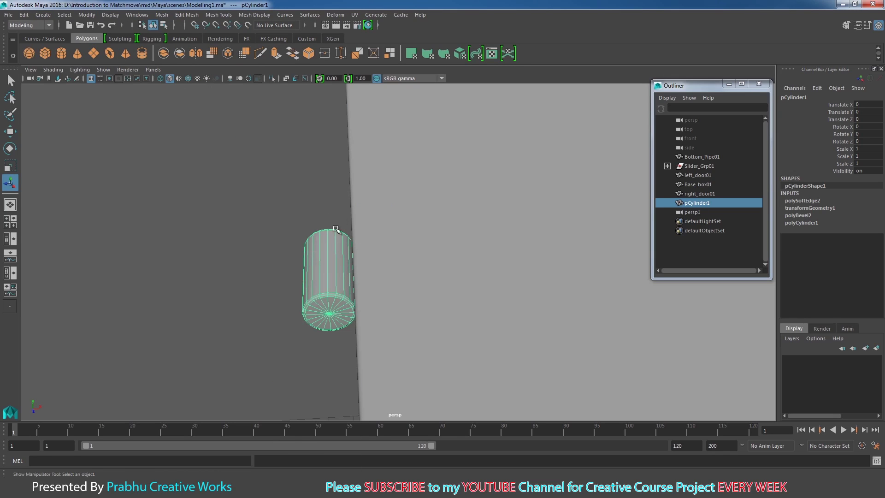
Delete the cylinder's construction history
{"action": "left_click", "coordinate": [30, 16]}
{"action": "mouse_move", "coordinate": [69, 131]}
{"action": "left_click", "coordinate": [174, 130]}
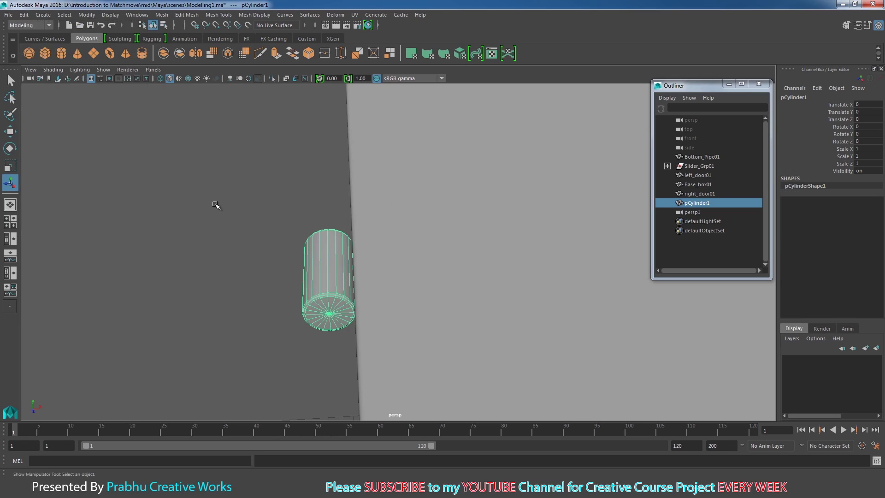
Rename pCylinder1 as left_door_pivot01 in the Outliner
{"action": "left_click", "coordinate": [714, 200]}
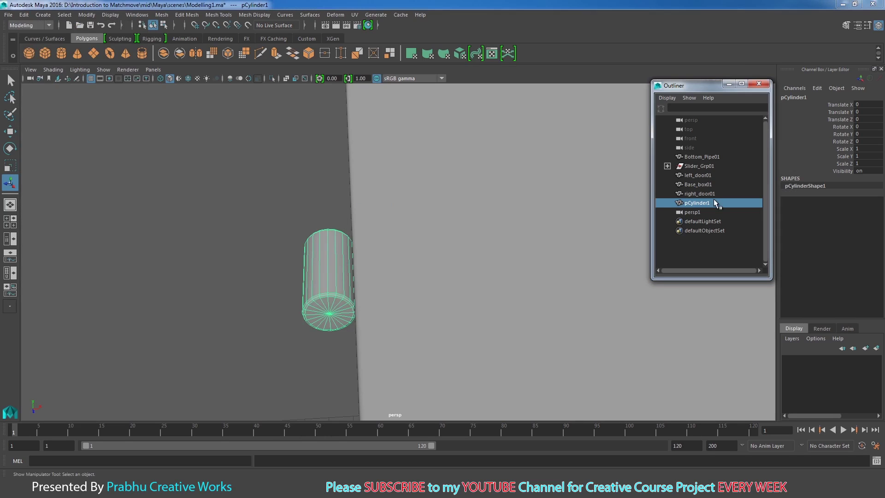
{"action": "double_click", "coordinate": [714, 203]}
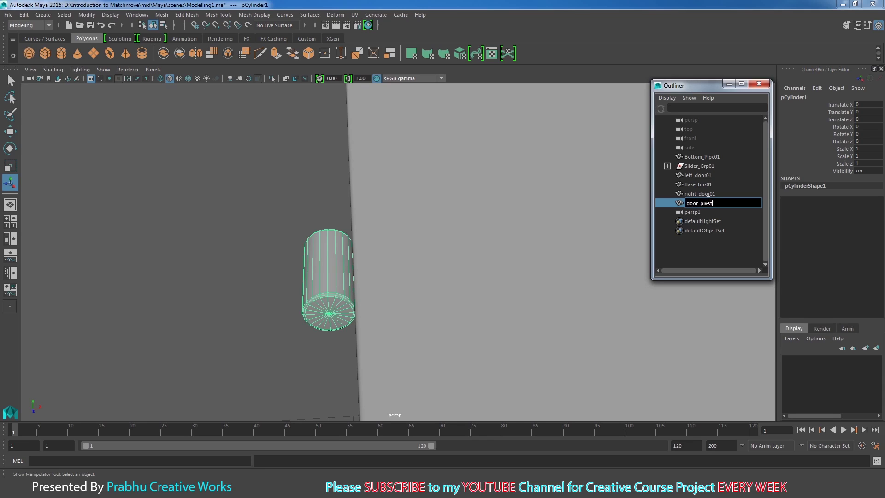
{"action": "type", "text": "1"}
{"action": "key", "text": "Return"}
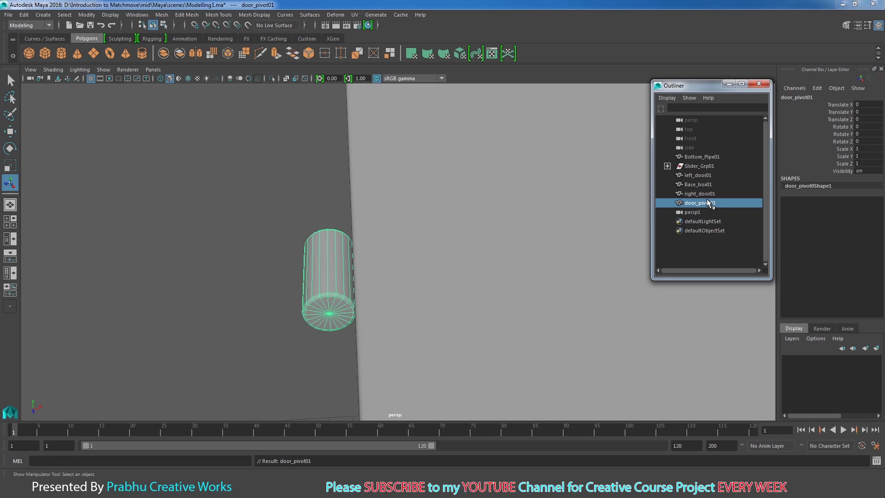
{"action": "double_click", "coordinate": [691, 203]}
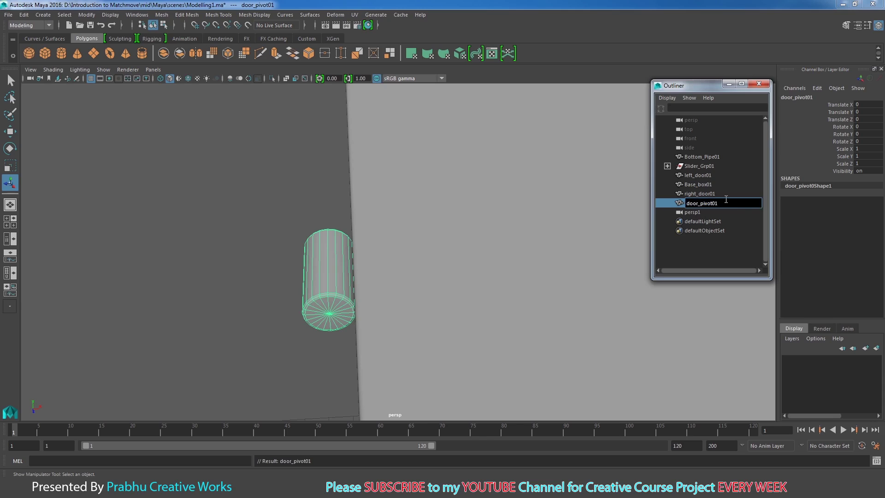
{"action": "key", "text": "Home"}
{"action": "type", "text": "left_"}
{"action": "key", "text": "Return"}
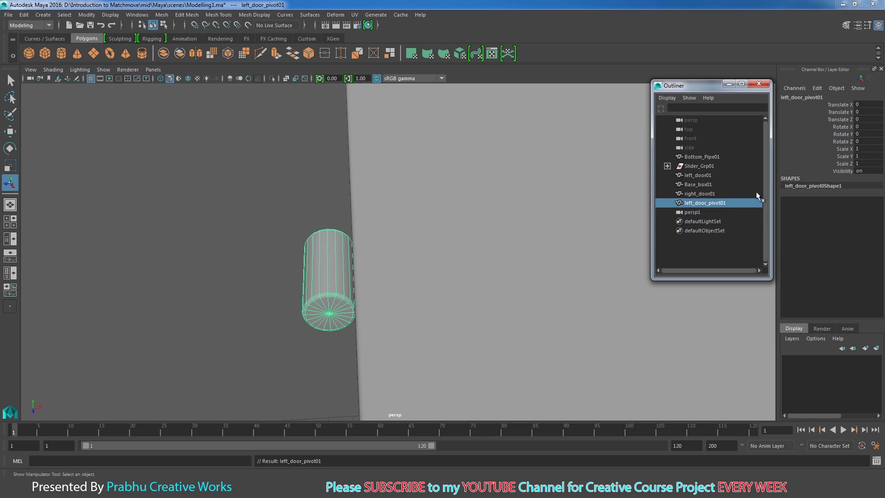
Duplicate left_door_pivot01 in the top view and move the copy about 1.46 along Z, end to end with the original
{"action": "scroll", "coordinate": [382, 240], "scroll_direction": "down", "scroll_amount": 5}
{"action": "key", "text": "space"}
{"action": "left_click_drag", "start_coordinate": [374, 236], "coordinate": [336, 236]}
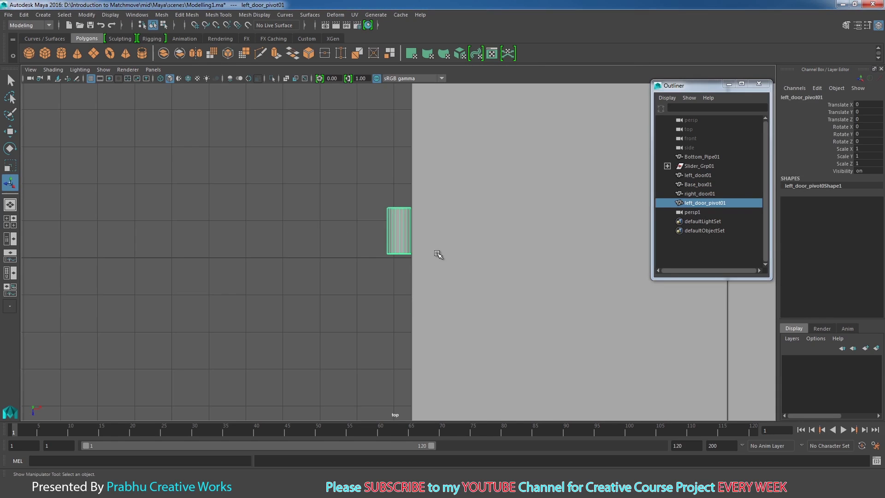
{"action": "right_click_drag", "start_coordinate": [438, 254], "coordinate": [350, 205], "text": "alt"}
{"action": "key", "text": "4"}
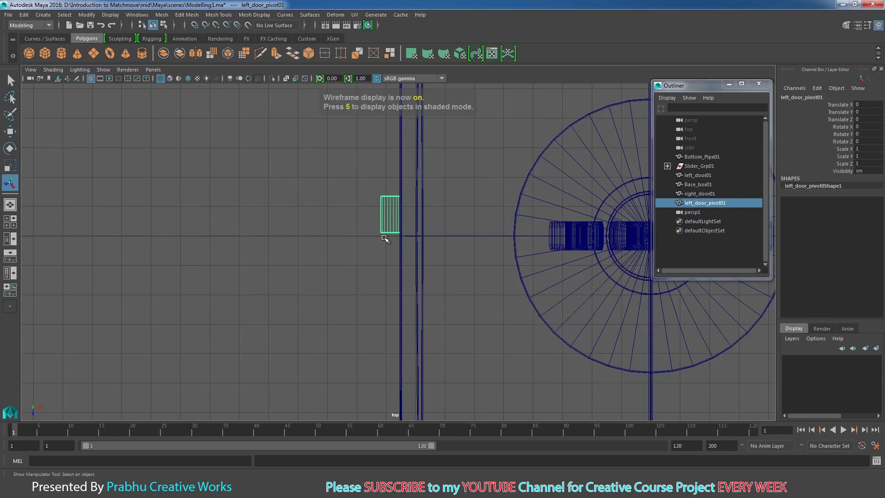
{"action": "middle_click_drag", "start_coordinate": [385, 231], "coordinate": [386, 212], "text": "alt"}
{"action": "left_click", "coordinate": [362, 235]}
{"action": "left_click", "coordinate": [387, 200]}
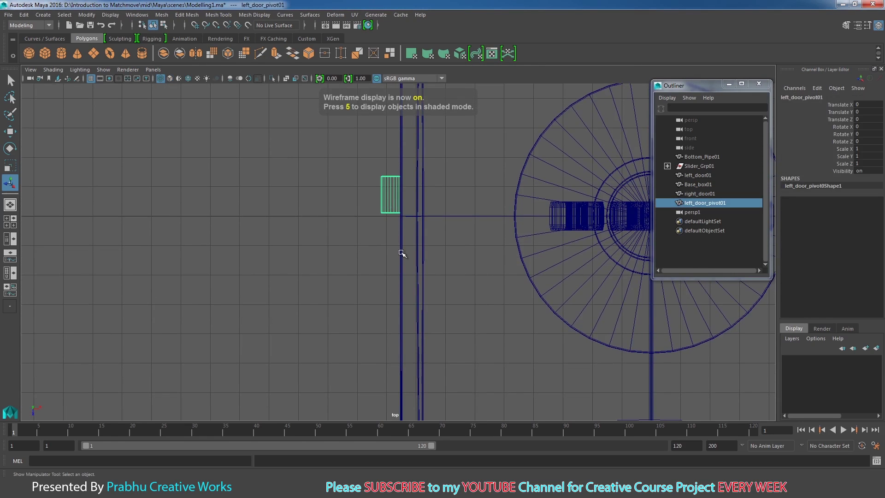
{"action": "key", "text": "w"}
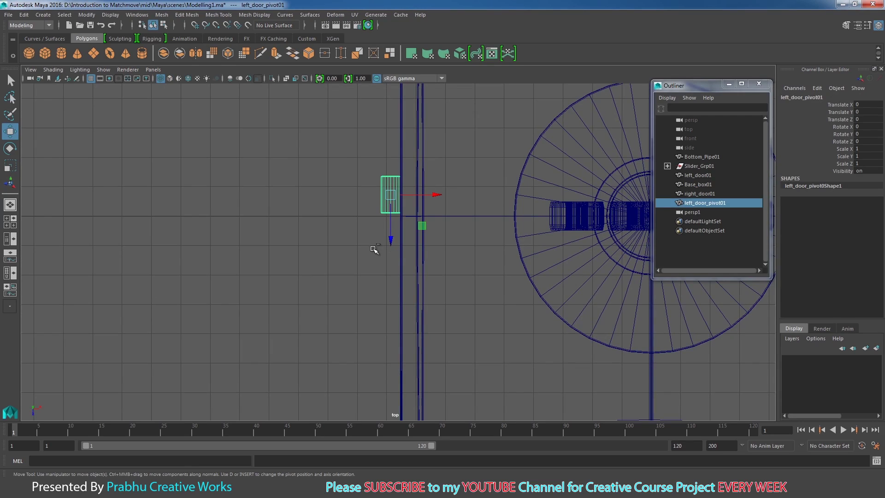
{"action": "key", "text": "ctrl+d"}
{"action": "left_click_drag", "start_coordinate": [389, 239], "coordinate": [392, 283]}
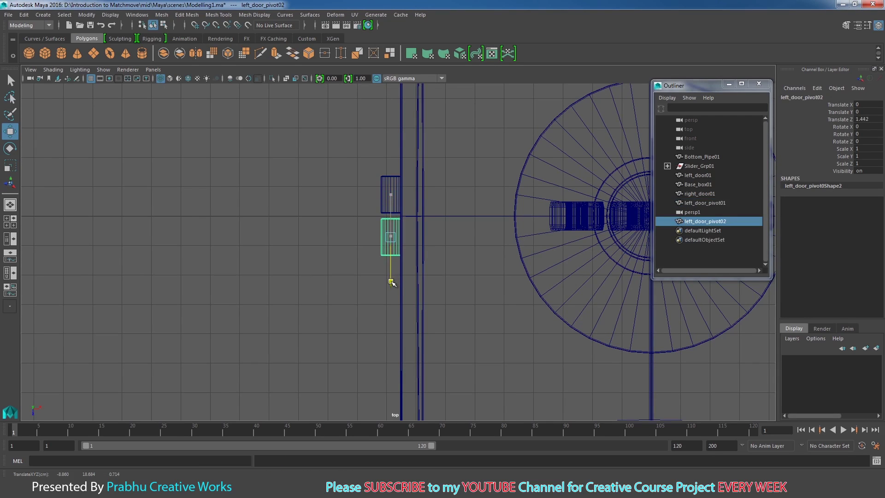
Narrow the gap between the two left hinge cylinders, moving left_door_pivot01 to about Z 0.045 and left_door_pivot02 to about Z 1.413
{"action": "right_click_drag", "start_coordinate": [368, 263], "coordinate": [429, 310], "text": "alt"}
{"action": "middle_click_drag", "start_coordinate": [344, 223], "coordinate": [344, 266], "text": "alt"}
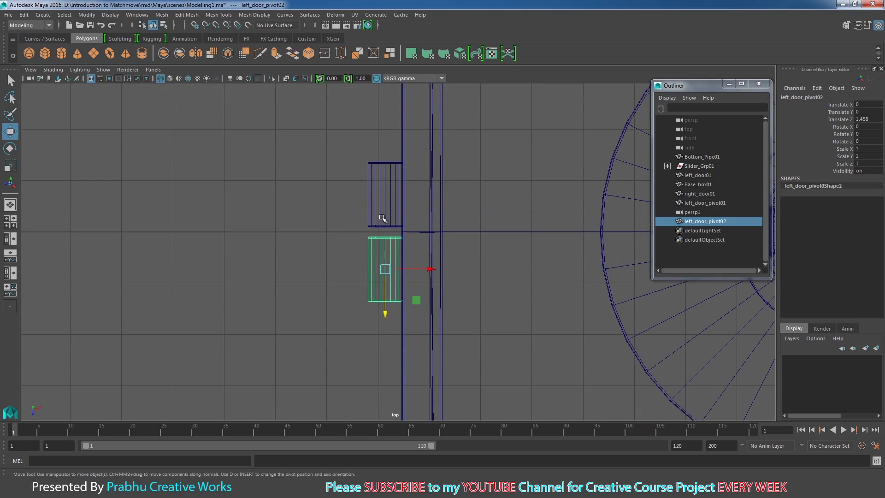
{"action": "left_click", "coordinate": [382, 215]}
{"action": "left_click", "coordinate": [386, 249]}
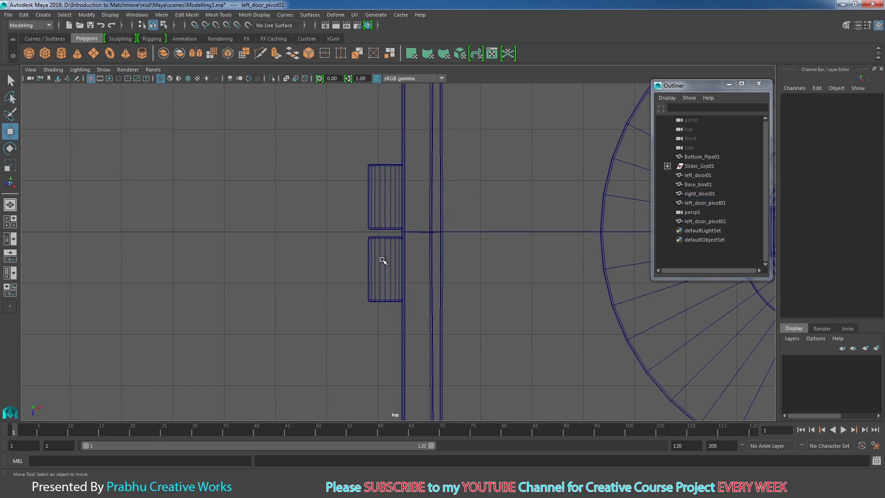
{"action": "left_click", "coordinate": [385, 268]}
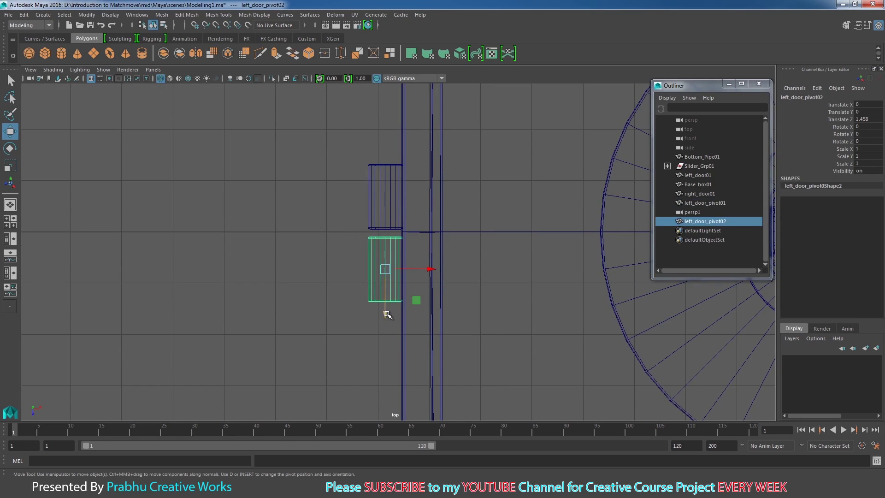
{"action": "left_click", "coordinate": [405, 304]}
Inspect the pair of left hinge cylinders against the box and doors in the shaded perspective view
{"action": "scroll", "coordinate": [444, 232], "scroll_direction": "down", "scroll_amount": 5}
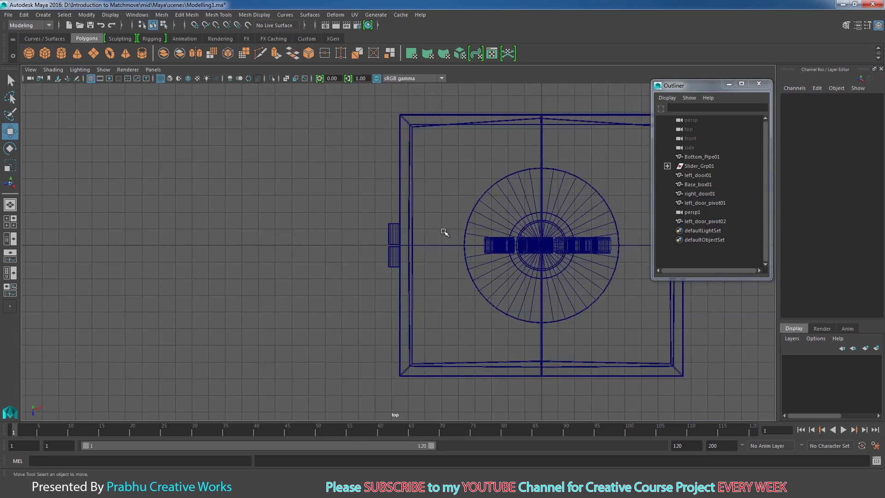
{"action": "middle_click_drag", "start_coordinate": [444, 232], "coordinate": [385, 223], "text": "alt"}
{"action": "scroll", "coordinate": [299, 247], "scroll_direction": "up", "scroll_amount": 2}
{"action": "key", "text": "space"}
{"action": "mouse_move", "coordinate": [364, 251]}
{"action": "left_mouse_down"}
{"action": "mouse_move", "coordinate": [379, 221]}
{"action": "mouse_move", "coordinate": [415, 210]}
{"action": "mouse_move", "coordinate": [434, 242]}
{"action": "mouse_move", "coordinate": [405, 217]}
{"action": "mouse_move", "coordinate": [380, 219]}
{"action": "mouse_move", "coordinate": [392, 214]}
{"action": "mouse_move", "coordinate": [321, 221]}
{"action": "mouse_move", "coordinate": [415, 217]}
{"action": "mouse_move", "coordinate": [373, 235]}
{"action": "mouse_move", "coordinate": [292, 217]}
{"action": "mouse_move", "coordinate": [399, 243]}
{"action": "mouse_move", "coordinate": [357, 209]}
{"action": "mouse_move", "coordinate": [400, 220]}
{"action": "mouse_move", "coordinate": [351, 217]}
{"action": "mouse_move", "coordinate": [361, 207]}
{"action": "mouse_move", "coordinate": [503, 235]}
{"action": "mouse_move", "coordinate": [414, 226]}
{"action": "mouse_move", "coordinate": [282, 194]}
{"action": "mouse_move", "coordinate": [393, 243]}
{"action": "left_mouse_up"}
{"action": "key", "text": "5"}
{"action": "left_click_drag", "start_coordinate": [451, 214], "coordinate": [632, 254], "text": "alt"}
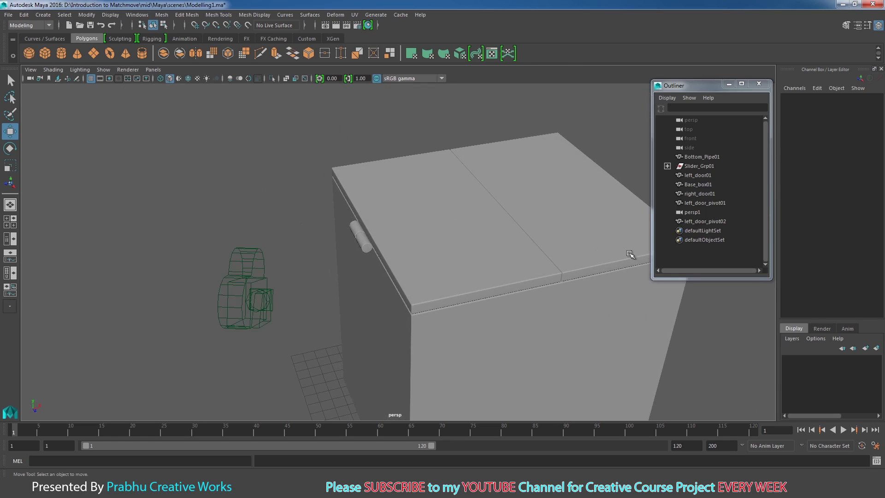
Duplicate both left hinge cylinders together and move the copies about 17.75 along X to the opposite side of the box
{"action": "key", "text": "space"}
{"action": "left_click_drag", "start_coordinate": [347, 236], "coordinate": [326, 242]}
{"action": "right_click_drag", "start_coordinate": [326, 243], "coordinate": [361, 265], "text": "alt"}
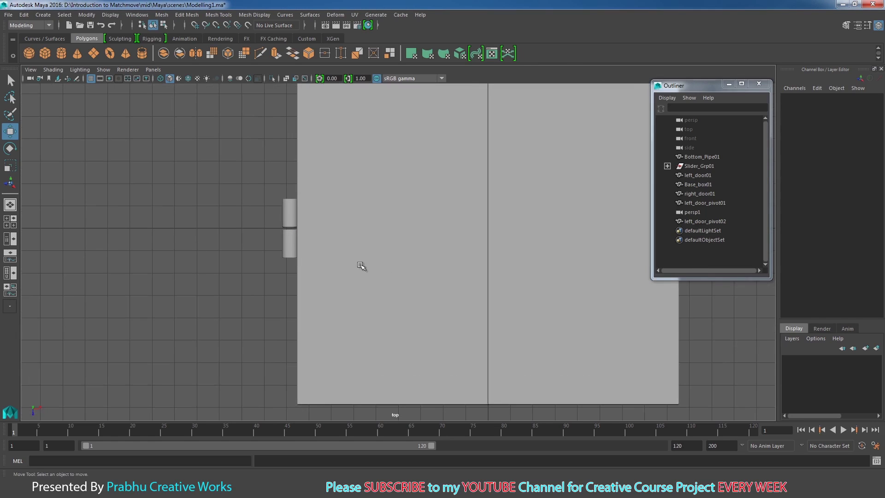
{"action": "left_click", "coordinate": [283, 217]}
{"action": "left_click", "coordinate": [286, 236], "text": "shift"}
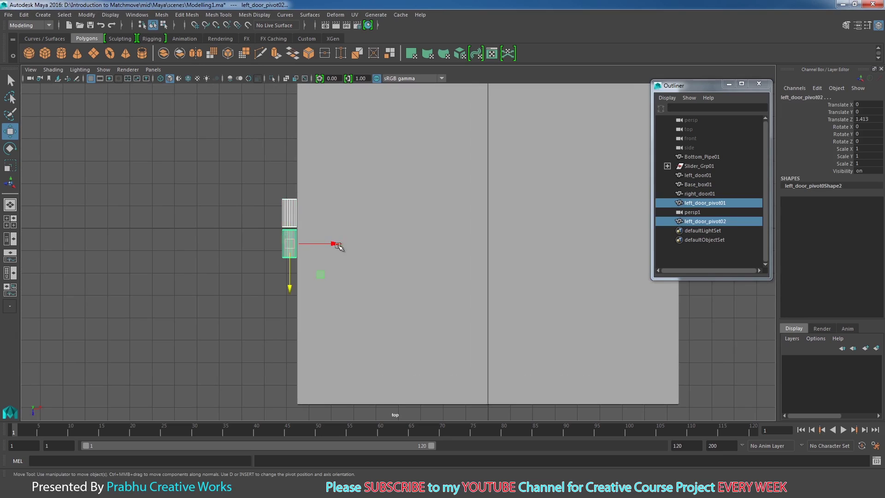
{"action": "middle_click_drag", "start_coordinate": [376, 224], "coordinate": [254, 221], "text": "alt"}
{"action": "key", "text": "ctrl+d"}
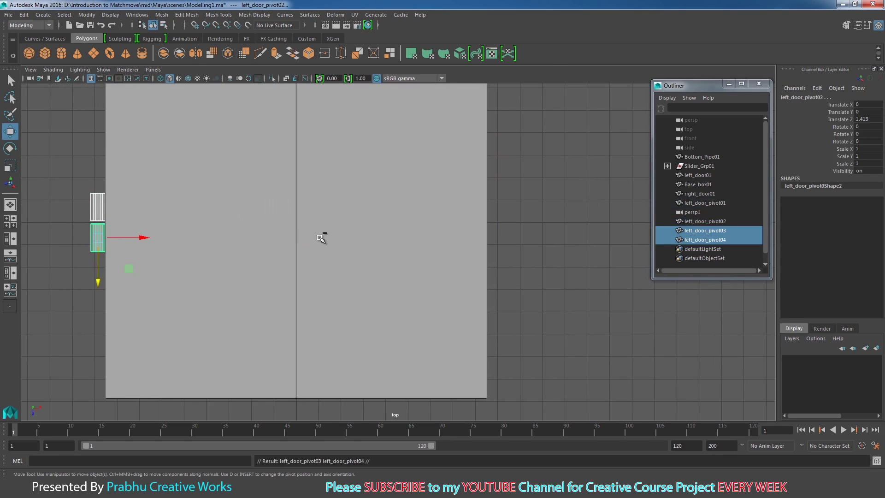
{"action": "left_click_drag", "start_coordinate": [144, 237], "coordinate": [540, 248]}
Fine-tune the two copied hinge cylinders against the box's right wall in wireframe, at about Translate X 17.737
{"action": "key", "text": "4"}
{"action": "scroll", "coordinate": [747, 294], "scroll_direction": "up", "scroll_amount": 3}
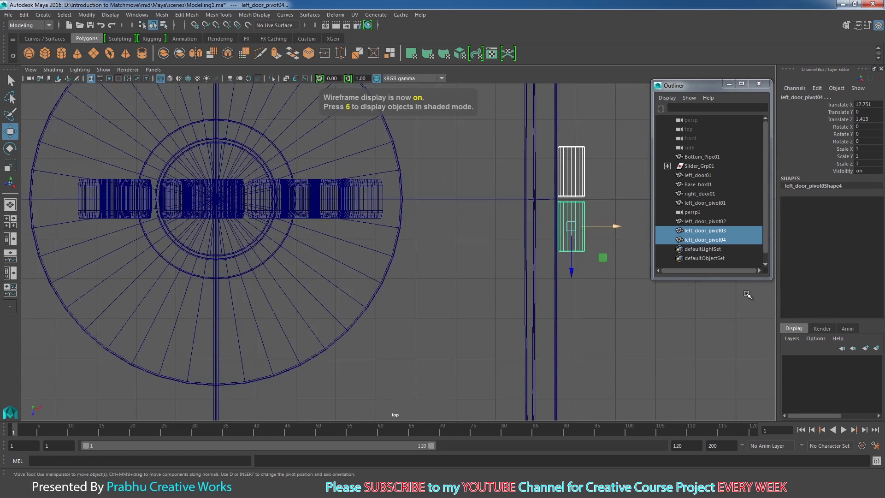
{"action": "middle_click_drag", "start_coordinate": [537, 239], "coordinate": [365, 270], "text": "alt"}
{"action": "right_click_drag", "start_coordinate": [366, 270], "coordinate": [438, 276], "text": "alt"}
{"action": "left_click_drag", "start_coordinate": [448, 261], "coordinate": [445, 259]}
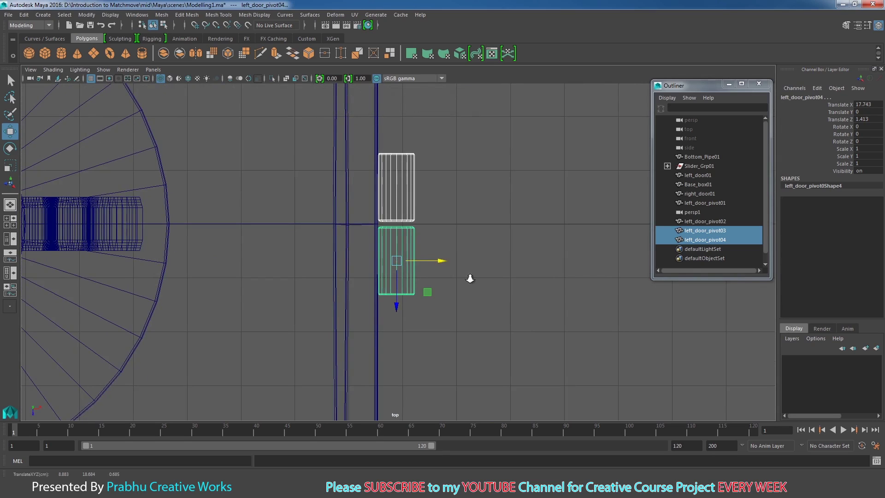
{"action": "scroll", "coordinate": [470, 277], "scroll_direction": "up", "scroll_amount": 2}
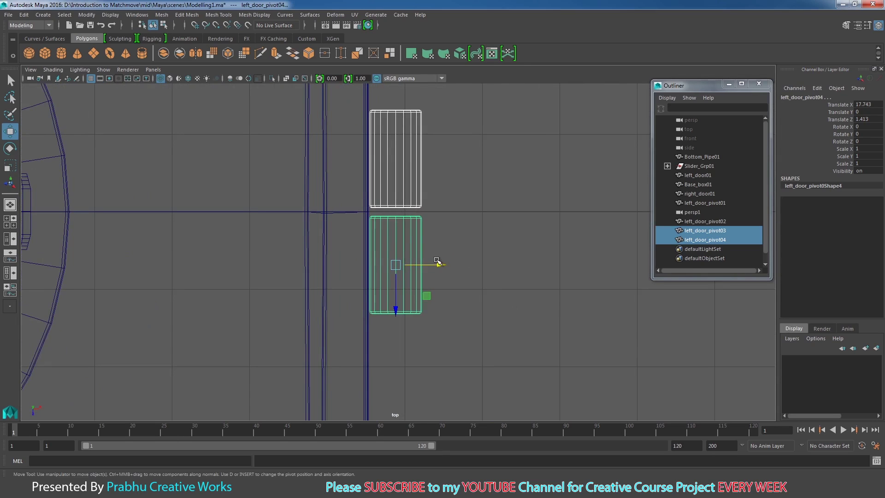
{"action": "left_click_drag", "start_coordinate": [445, 266], "coordinate": [445, 266]}
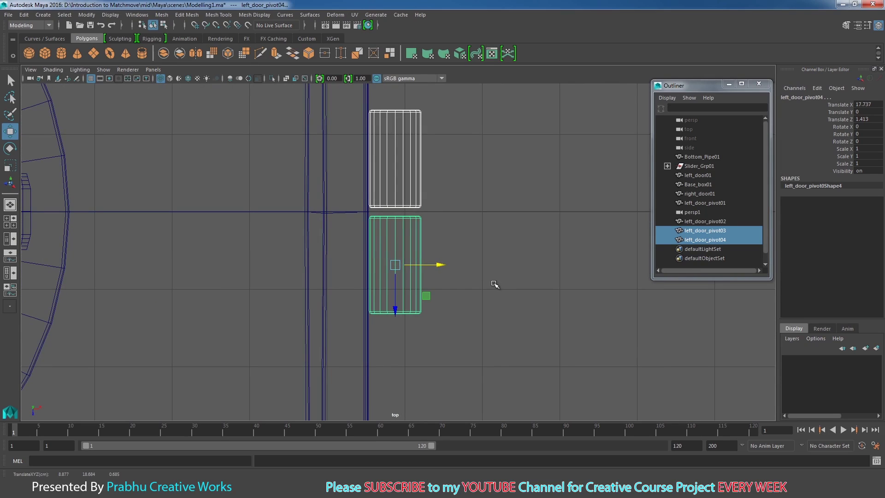
Rename left_door_pivot03 as right_door_pivot01 in the Outliner
{"action": "key", "text": "space"}
{"action": "left_click_drag", "start_coordinate": [491, 287], "coordinate": [461, 275]}
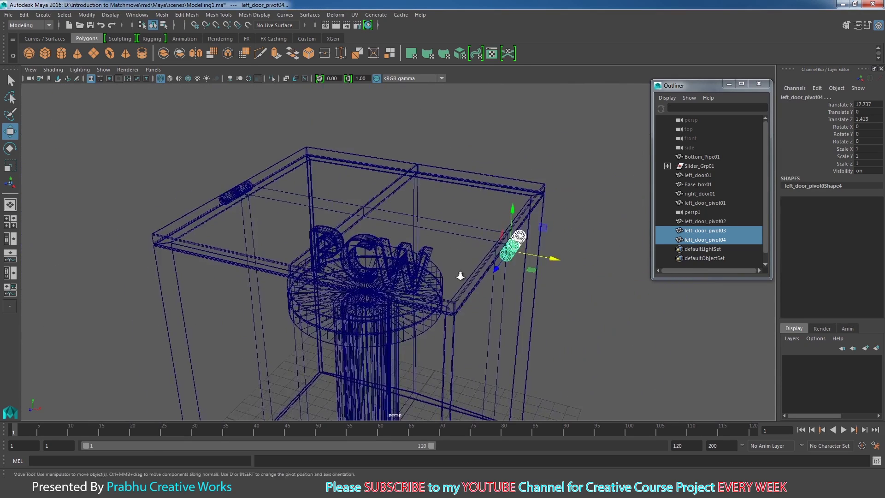
{"action": "right_click_drag", "start_coordinate": [460, 275], "coordinate": [498, 288], "text": "alt"}
{"action": "left_click_drag", "start_coordinate": [498, 289], "coordinate": [467, 279], "text": "alt"}
{"action": "right_click_drag", "start_coordinate": [468, 279], "coordinate": [488, 282], "text": "alt"}
{"action": "left_click_drag", "start_coordinate": [488, 282], "coordinate": [485, 290], "text": "alt"}
{"action": "double_click", "coordinate": [700, 230]}
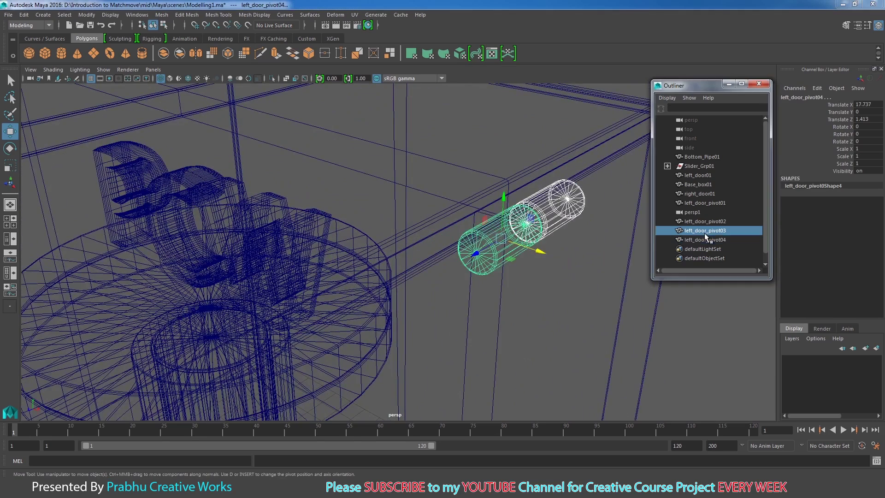
{"action": "left_click_drag", "start_coordinate": [696, 230], "coordinate": [677, 232]}
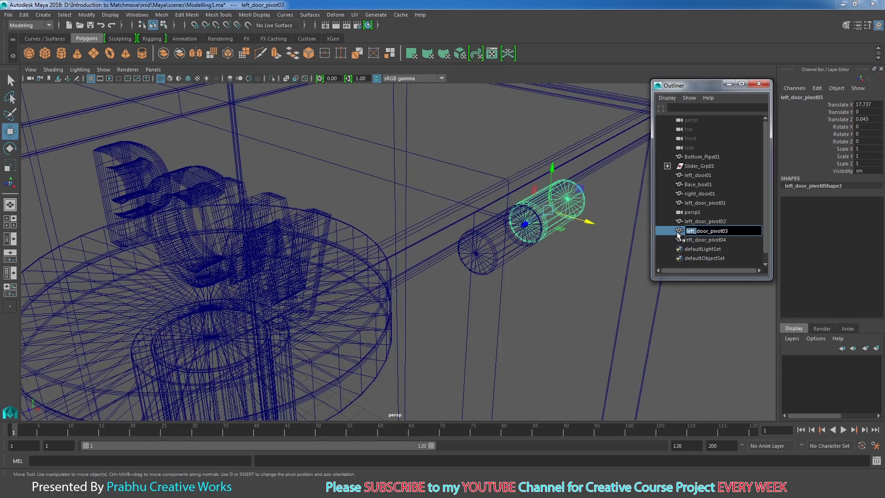
{"action": "type", "text": "right_"}
{"action": "key", "text": "Return"}
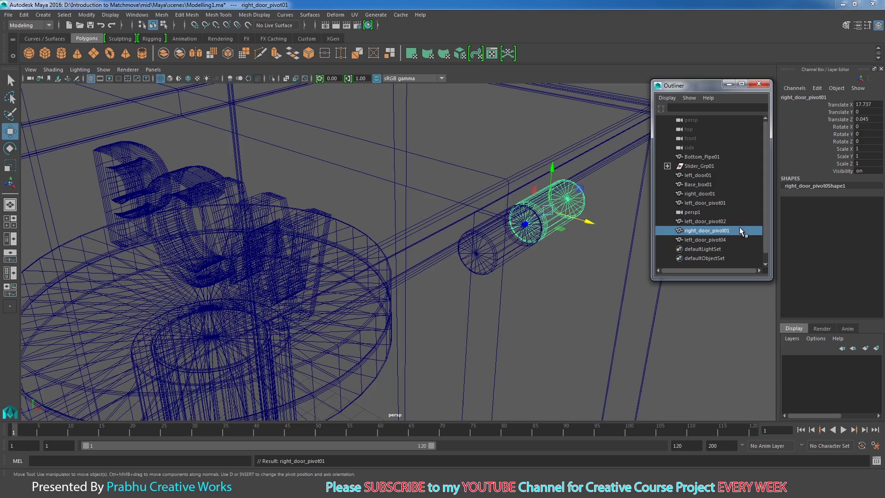
Rename left_door_pivot04 as right_door_pivot02 in the Outliner
{"action": "left_click", "coordinate": [718, 241]}
{"action": "mouse_move", "coordinate": [601, 245]}
{"action": "left_mouse_down", "text": "alt"}
{"action": "mouse_move", "coordinate": [571, 259]}
{"action": "mouse_move", "coordinate": [606, 232]}
{"action": "left_mouse_up", "text": "alt"}
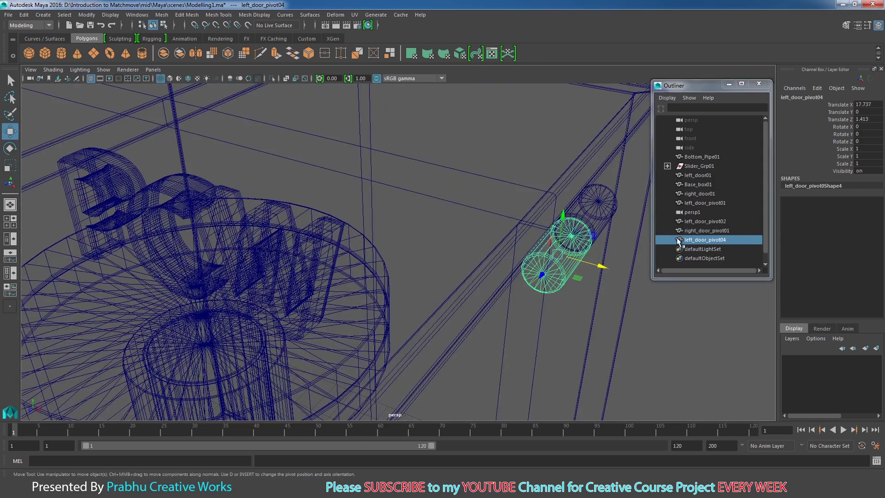
{"action": "double_click", "coordinate": [691, 240]}
{"action": "left_click_drag", "start_coordinate": [695, 241], "coordinate": [674, 245]}
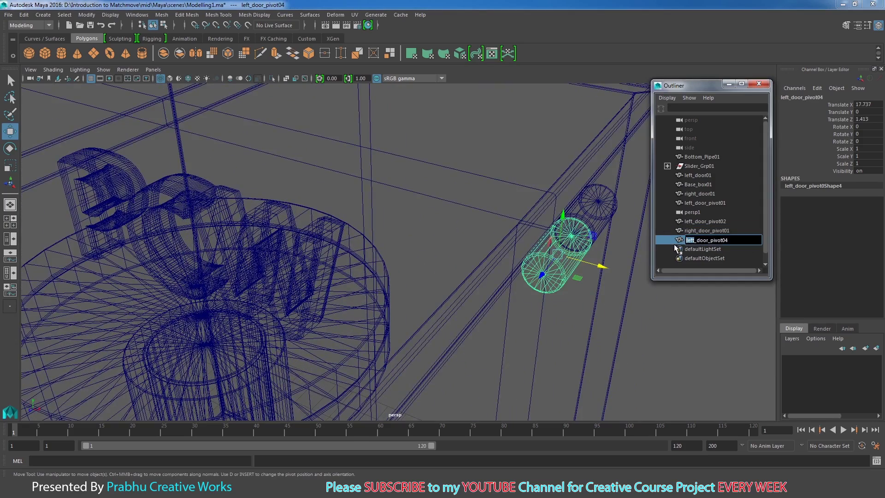
{"action": "type", "text": "right"}
{"action": "key", "text": "Return"}
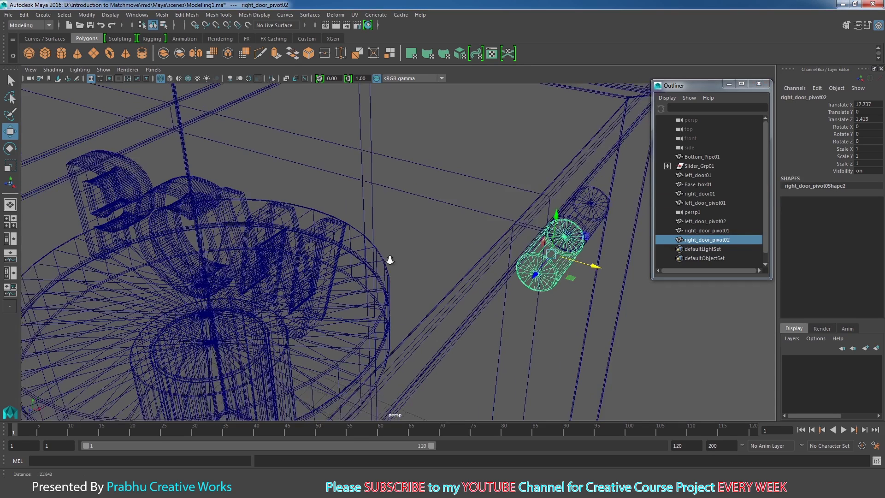
Return to shaded display, select left_door01 and freeze its transformations
{"action": "key", "text": "a"}
{"action": "key", "text": "5"}
{"action": "mouse_move", "coordinate": [306, 239]}
{"action": "left_mouse_down", "text": "alt"}
{"action": "mouse_move", "coordinate": [356, 250]}
{"action": "mouse_move", "coordinate": [387, 245]}
{"action": "mouse_move", "coordinate": [221, 179]}
{"action": "mouse_move", "coordinate": [286, 230]}
{"action": "left_mouse_up", "text": "alt"}
{"action": "left_click", "coordinate": [220, 180]}
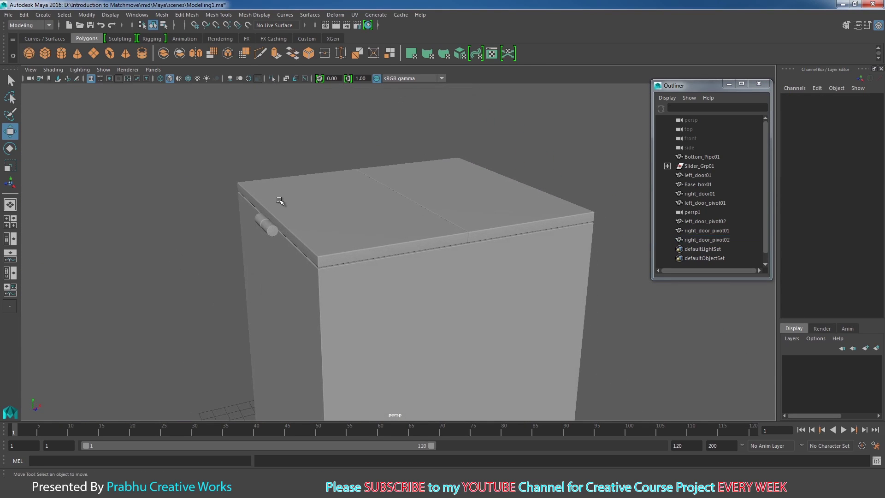
{"action": "left_click_drag", "start_coordinate": [266, 226], "coordinate": [487, 214], "text": "alt"}
{"action": "left_click_drag", "start_coordinate": [332, 232], "coordinate": [432, 229], "text": "alt"}
{"action": "left_click", "coordinate": [432, 229]}
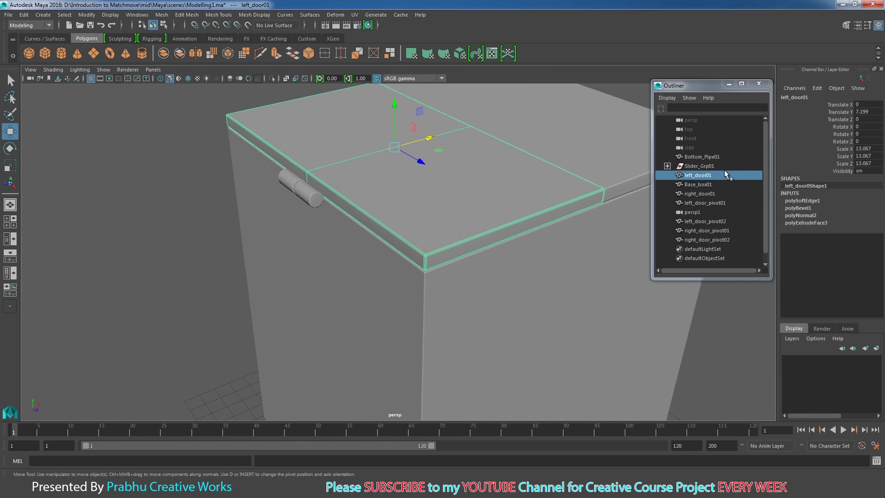
{"action": "middle_click_drag", "start_coordinate": [443, 212], "coordinate": [402, 224], "text": "alt"}
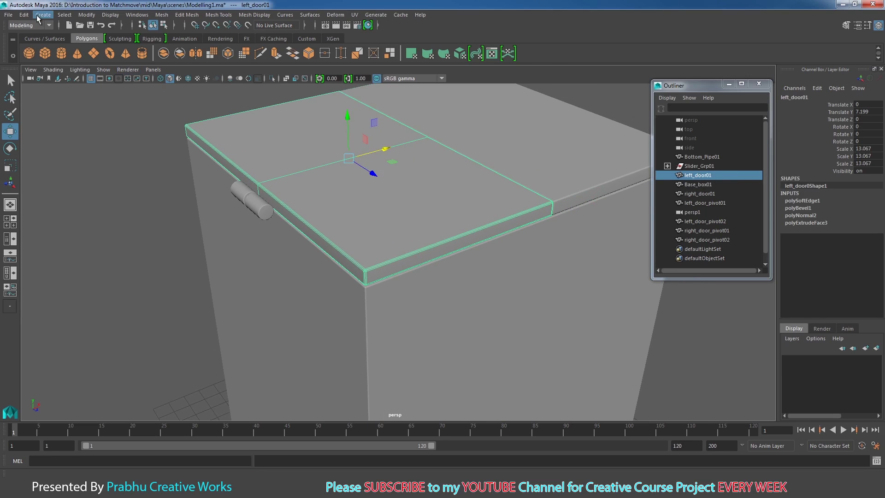
{"action": "left_click", "coordinate": [92, 15]}
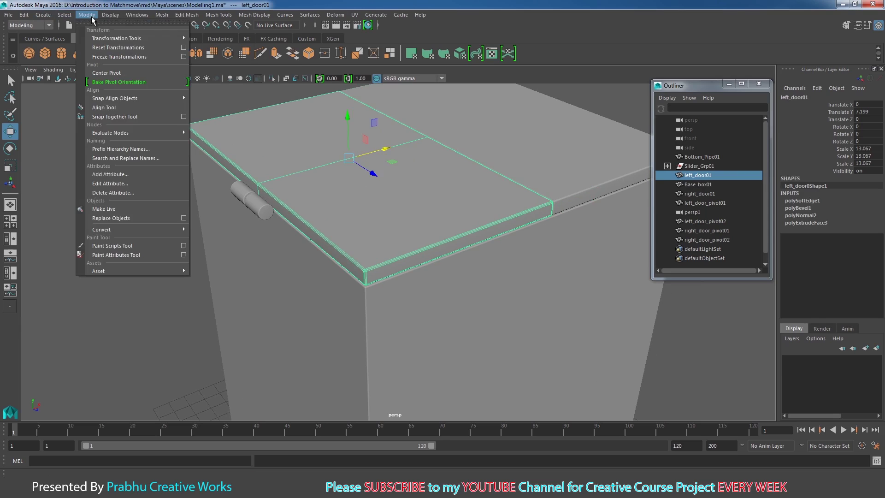
{"action": "left_click", "coordinate": [112, 55]}
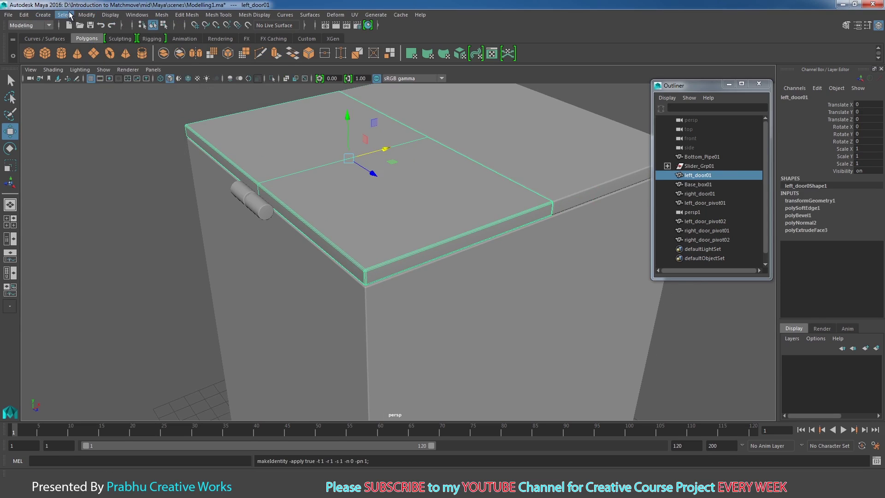
Delete the construction history of left_door01
{"action": "left_click", "coordinate": [24, 15]}
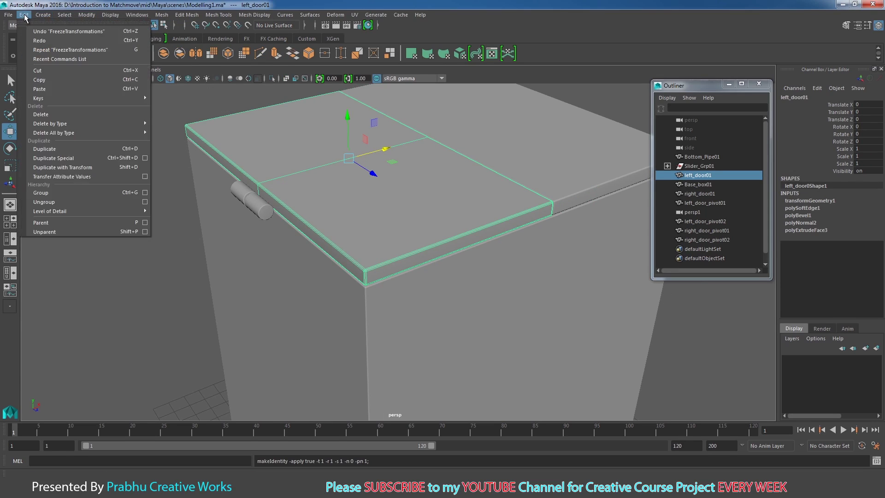
{"action": "mouse_move", "coordinate": [82, 123]}
{"action": "left_click", "coordinate": [176, 132]}
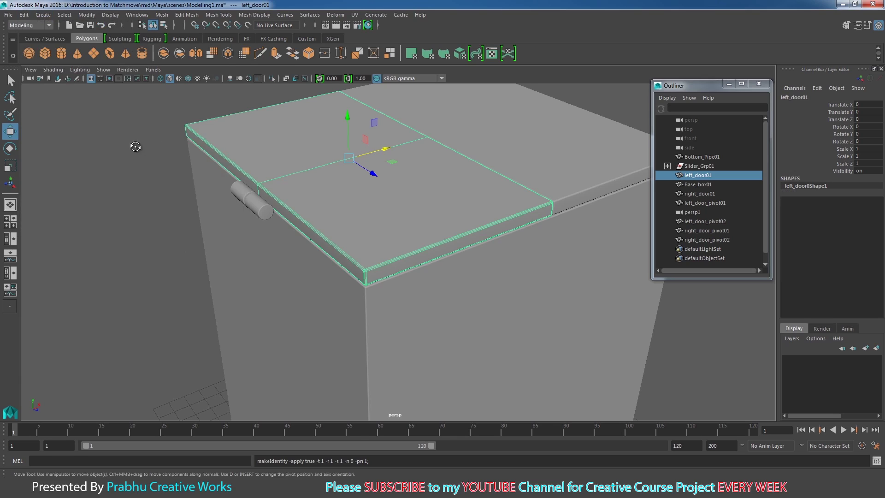
Delete the construction history of left_door_pivot01 and center its pivot
{"action": "left_click_drag", "start_coordinate": [135, 146], "coordinate": [136, 153], "text": "alt"}
{"action": "scroll", "coordinate": [137, 154], "scroll_direction": "up", "scroll_amount": 1}
{"action": "left_click", "coordinate": [191, 165]}
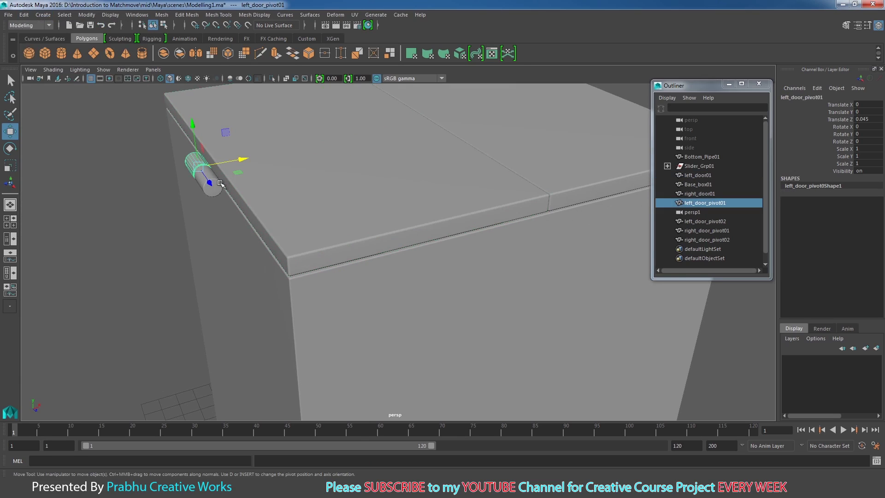
{"action": "left_click", "coordinate": [206, 190]}
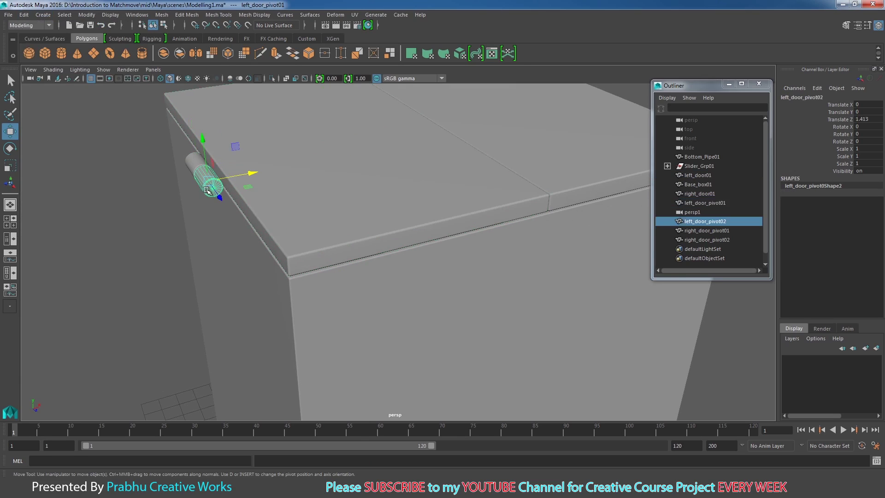
{"action": "left_click", "coordinate": [186, 167]}
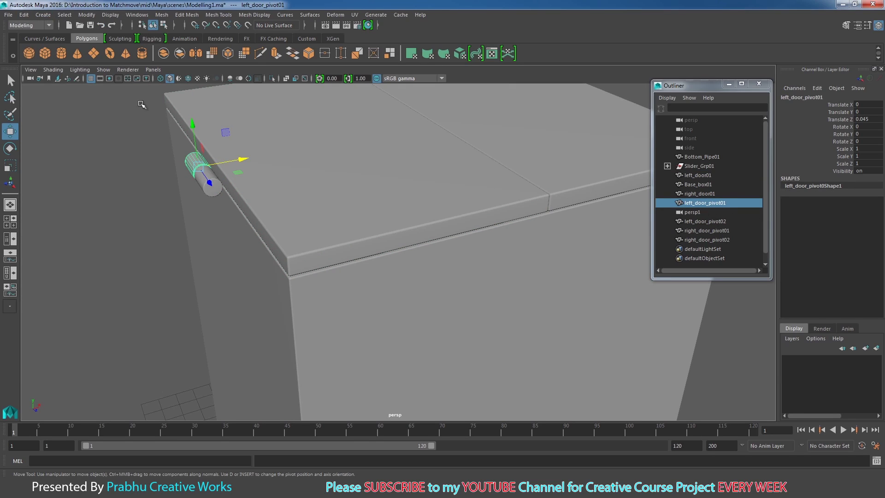
{"action": "left_click", "coordinate": [24, 15]}
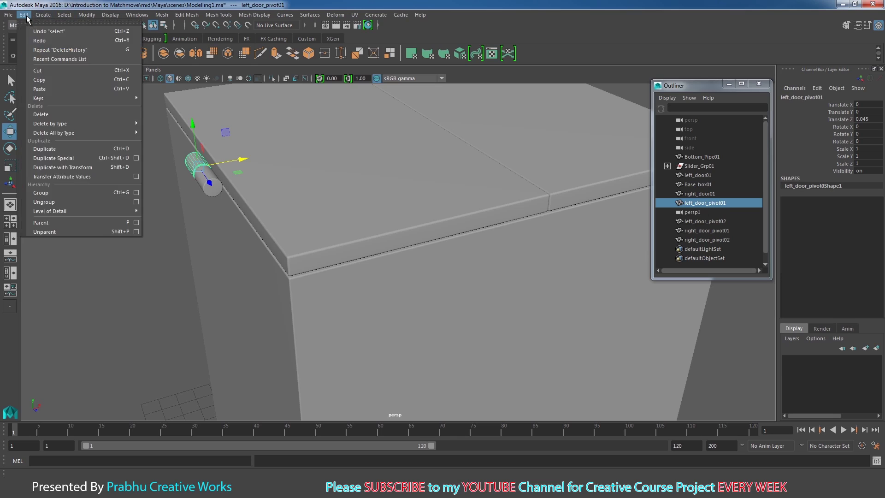
{"action": "mouse_move", "coordinate": [69, 123]}
{"action": "left_click", "coordinate": [175, 130]}
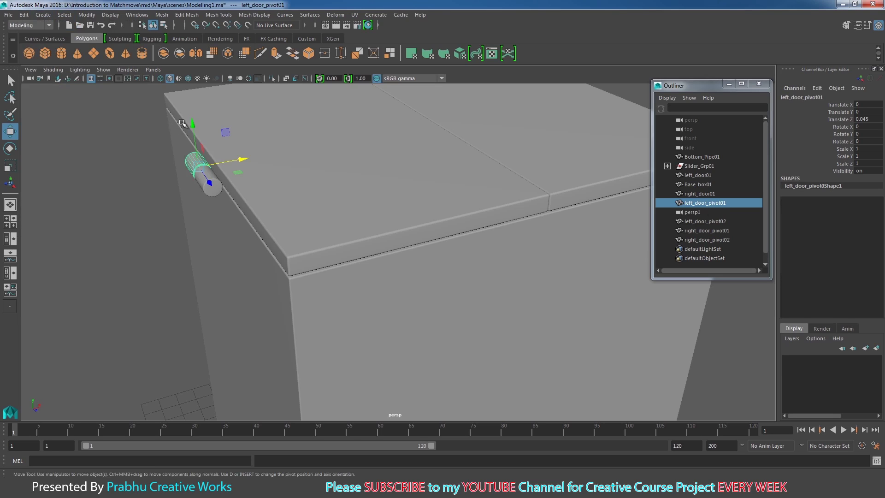
{"action": "left_click", "coordinate": [86, 15]}
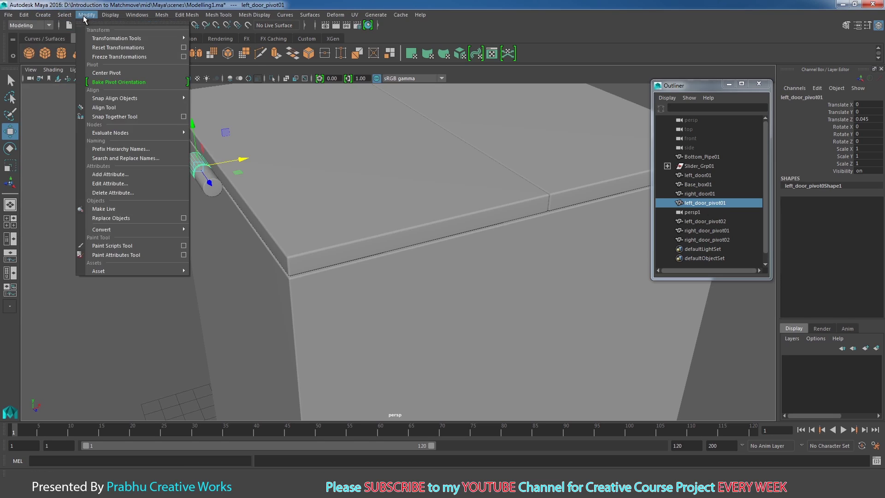
{"action": "left_click", "coordinate": [115, 79]}
Delete the construction history of left_door_pivot02 and freeze its transformations
{"action": "left_click", "coordinate": [214, 197]}
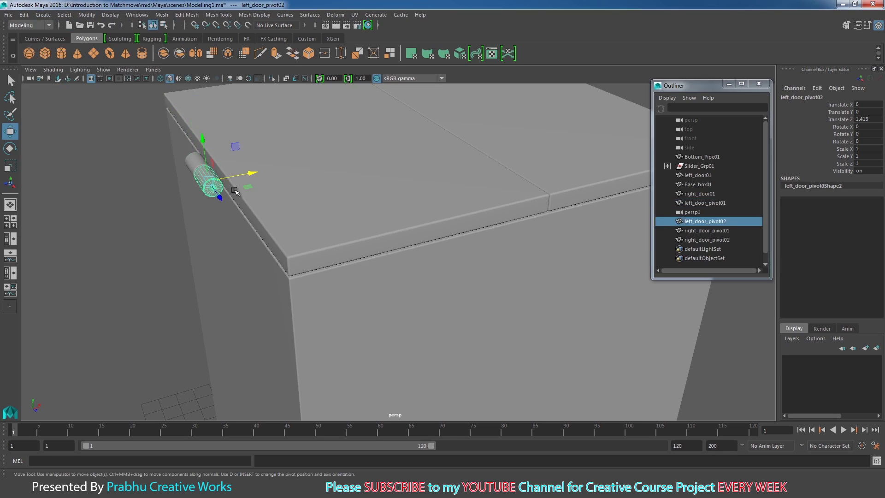
{"action": "left_click", "coordinate": [24, 15]}
{"action": "mouse_move", "coordinate": [72, 126]}
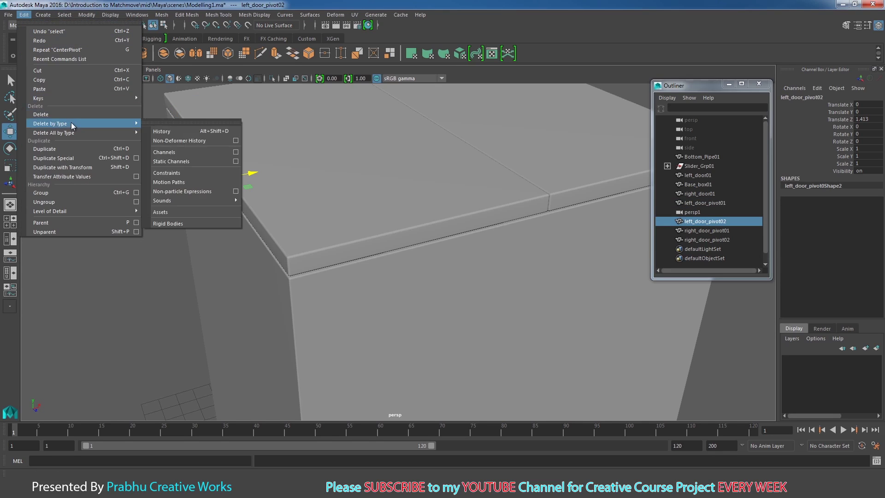
{"action": "left_click", "coordinate": [165, 131]}
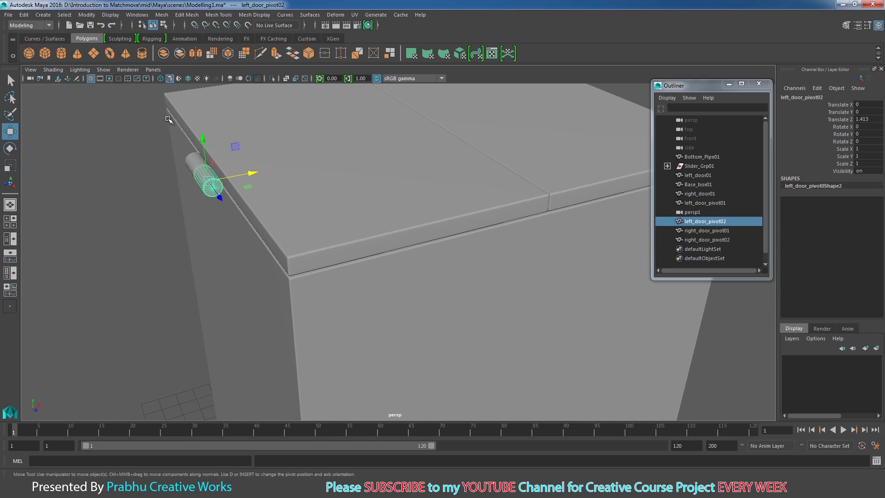
{"action": "left_click", "coordinate": [90, 16]}
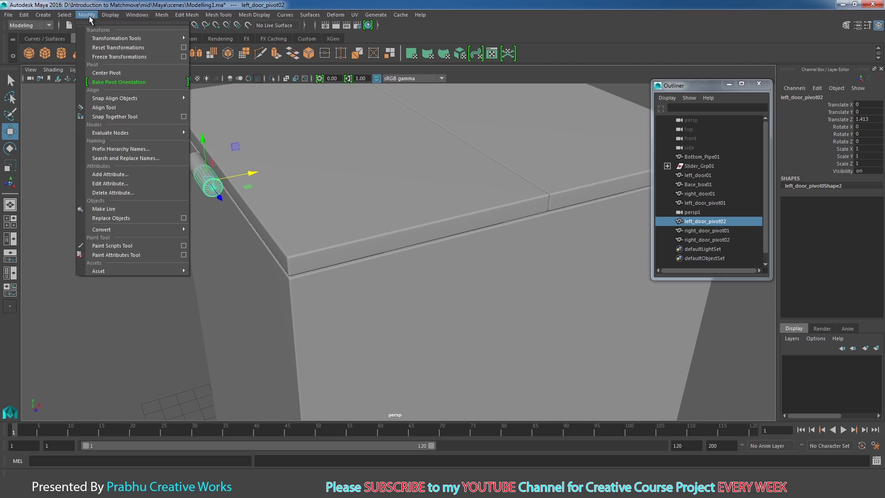
{"action": "left_click", "coordinate": [117, 55]}
Freeze the transformations of left_door_pivot01, the rear cylinder of the left hinge
{"action": "left_click_drag", "start_coordinate": [421, 138], "coordinate": [388, 168], "text": "alt"}
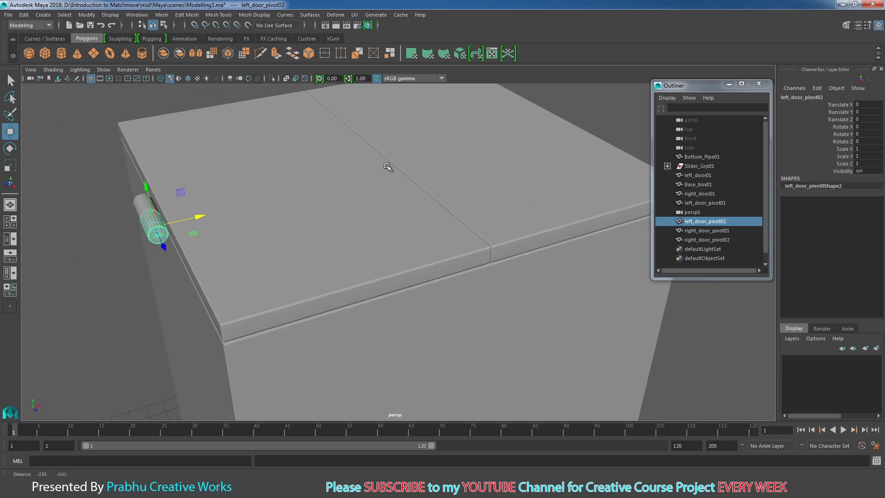
{"action": "left_click", "coordinate": [142, 200]}
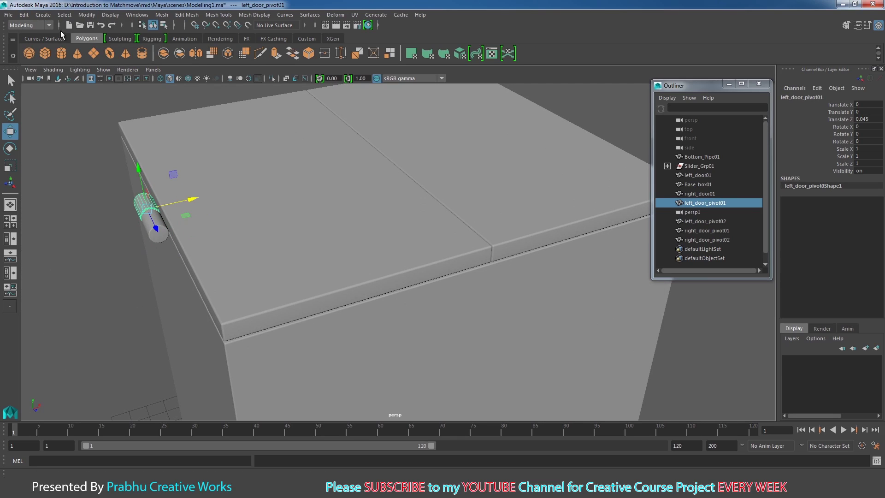
{"action": "left_click", "coordinate": [87, 16]}
{"action": "left_click", "coordinate": [115, 57]}
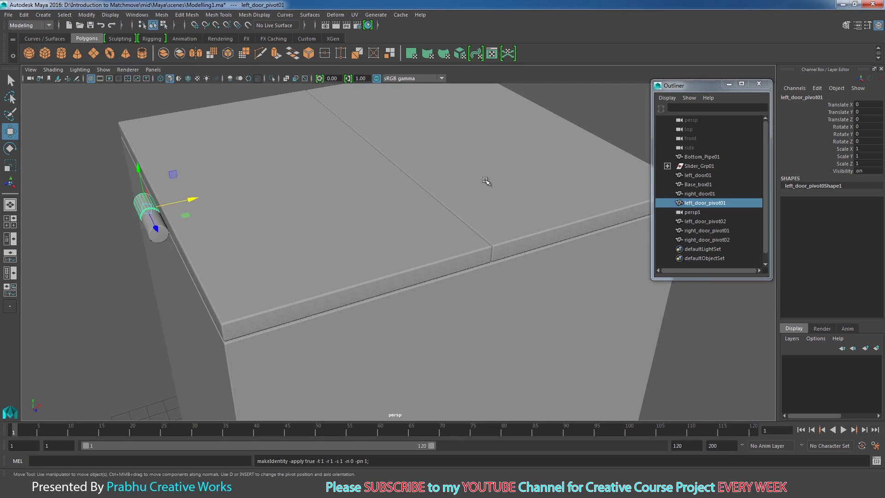
Freeze the transformations of right_door_pivot02, the front cylinder of the right hinge
{"action": "middle_click_drag", "start_coordinate": [634, 201], "coordinate": [516, 220], "text": "alt"}
{"action": "left_click_drag", "start_coordinate": [517, 221], "coordinate": [460, 190], "text": "alt"}
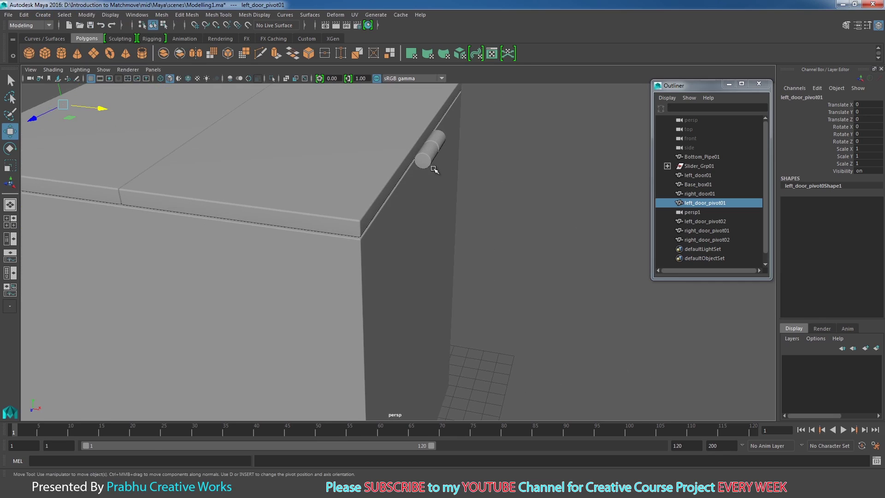
{"action": "left_click", "coordinate": [387, 146]}
{"action": "left_click", "coordinate": [433, 161]}
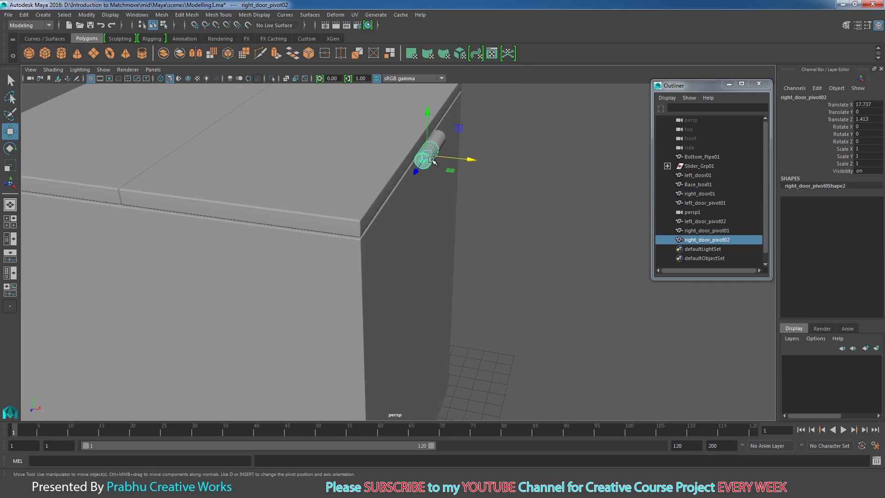
{"action": "left_click", "coordinate": [90, 18]}
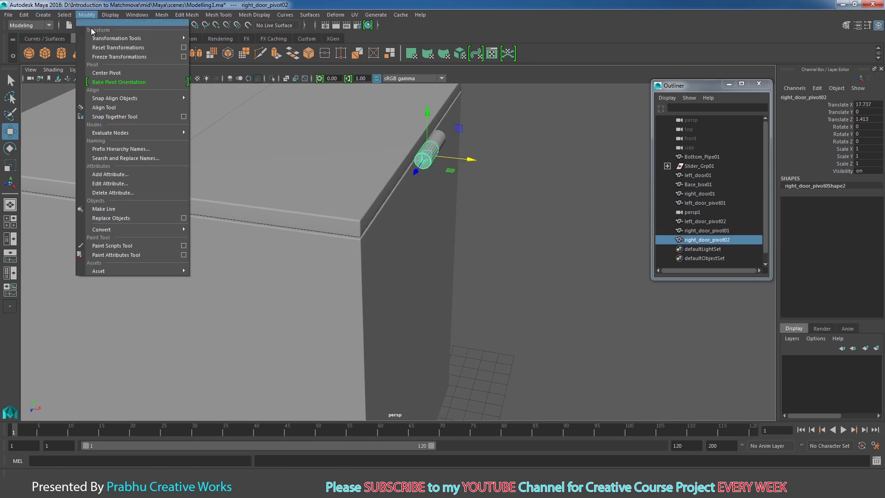
{"action": "left_click", "coordinate": [115, 72]}
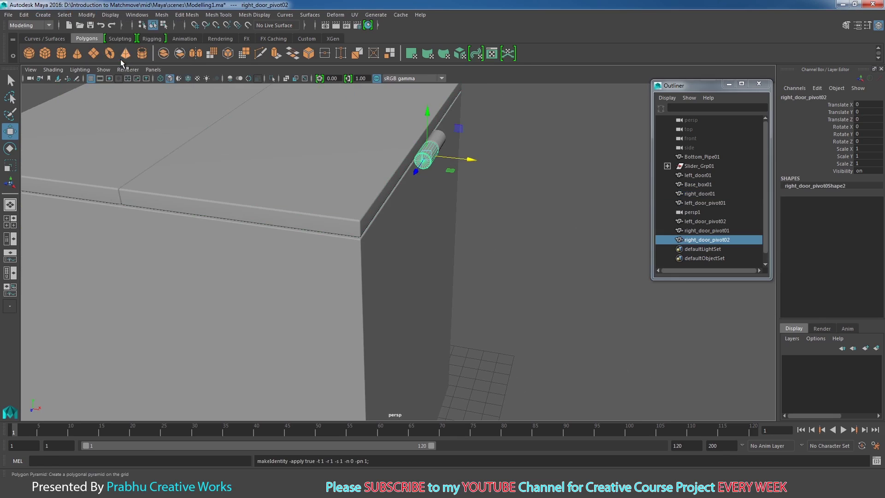
Freeze the transformations of right_door_pivot01, the rear cylinder of the right hinge
{"action": "left_click", "coordinate": [435, 138]}
{"action": "left_click", "coordinate": [77, 17]}
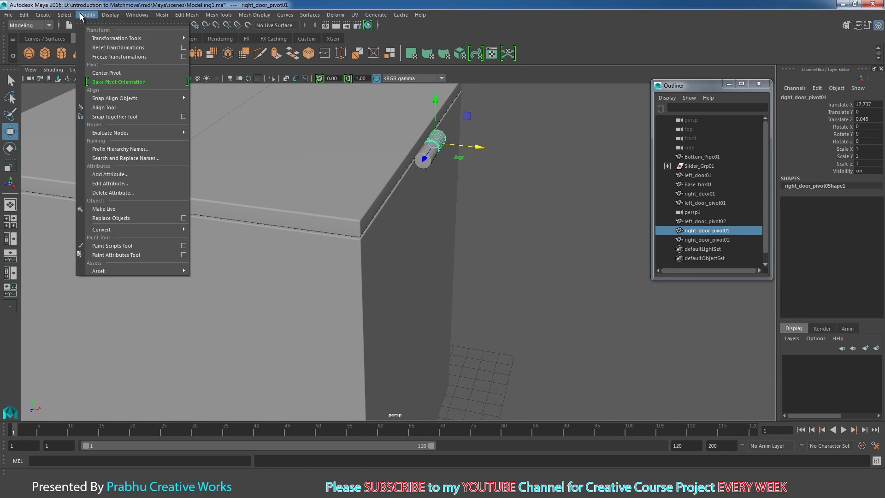
{"action": "left_click", "coordinate": [138, 59]}
Group left_door01 together with left_door_pivot01 and left_door_pivot02
{"action": "left_click_drag", "start_coordinate": [397, 175], "coordinate": [282, 182], "text": "alt"}
{"action": "left_click", "coordinate": [191, 204]}
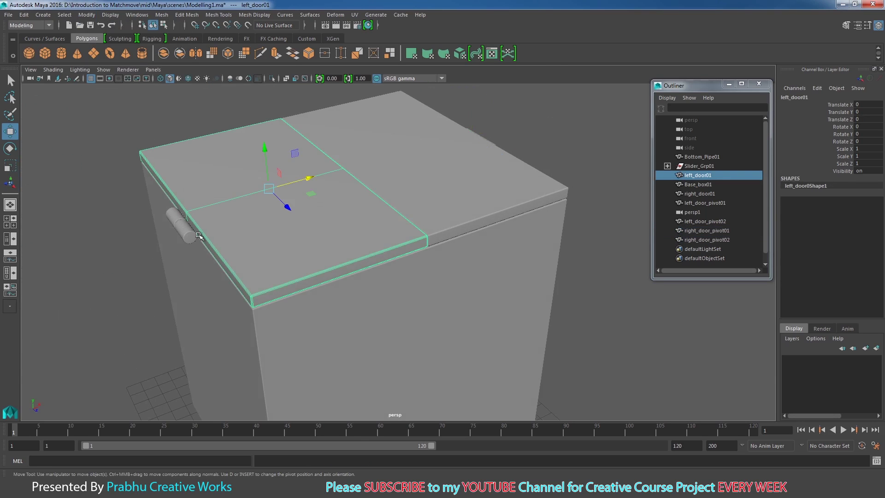
{"action": "left_click_drag", "start_coordinate": [359, 205], "coordinate": [237, 194], "text": "alt"}
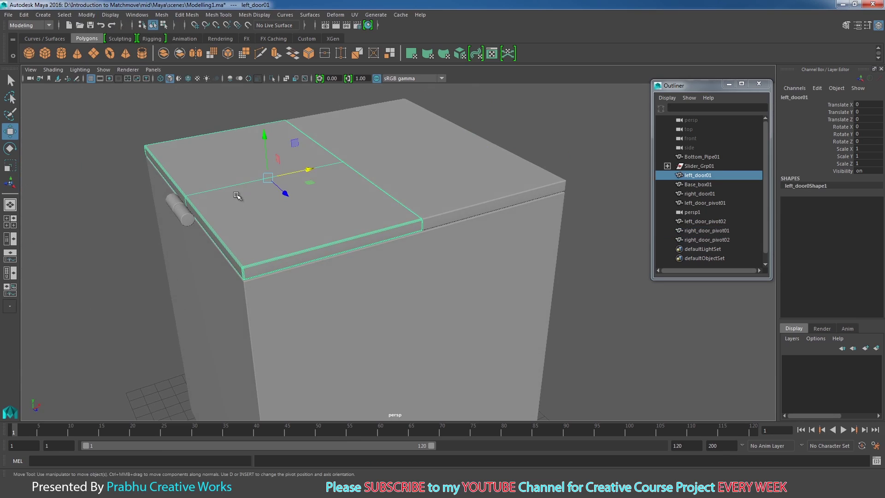
{"action": "left_click", "coordinate": [715, 220], "text": "ctrl"}
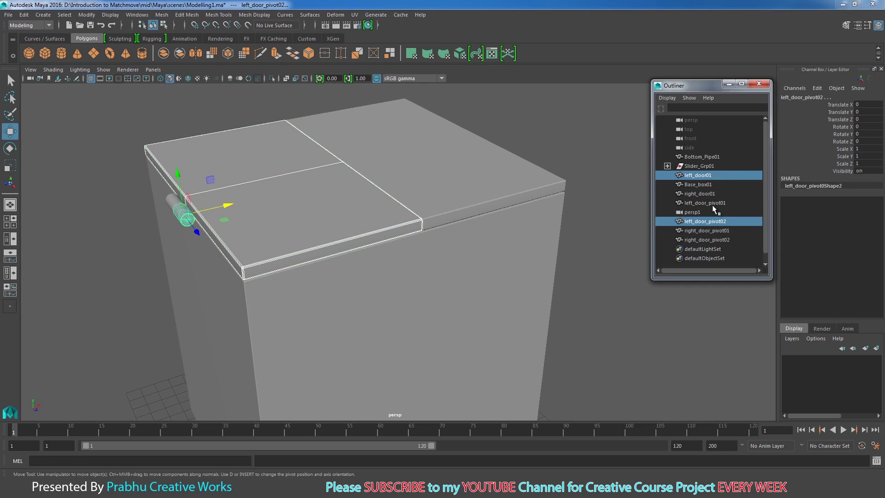
{"action": "left_click", "coordinate": [712, 204], "text": "ctrl"}
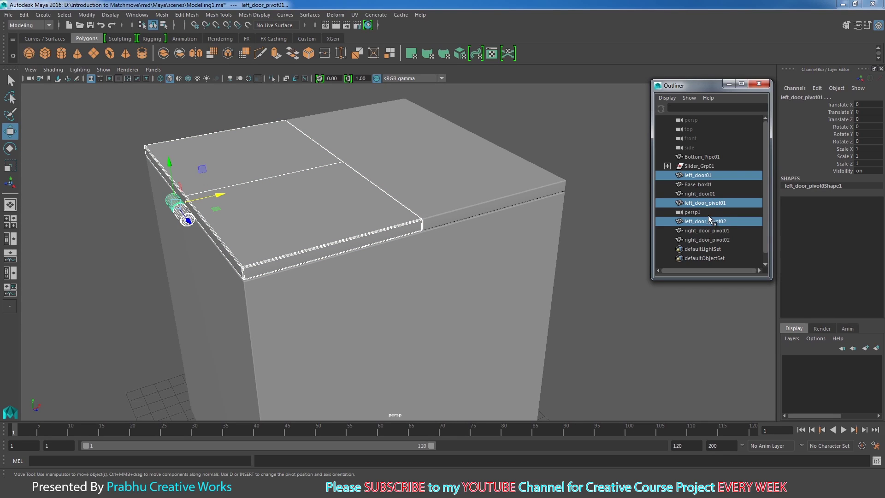
{"action": "key", "text": "ctrl+g"}
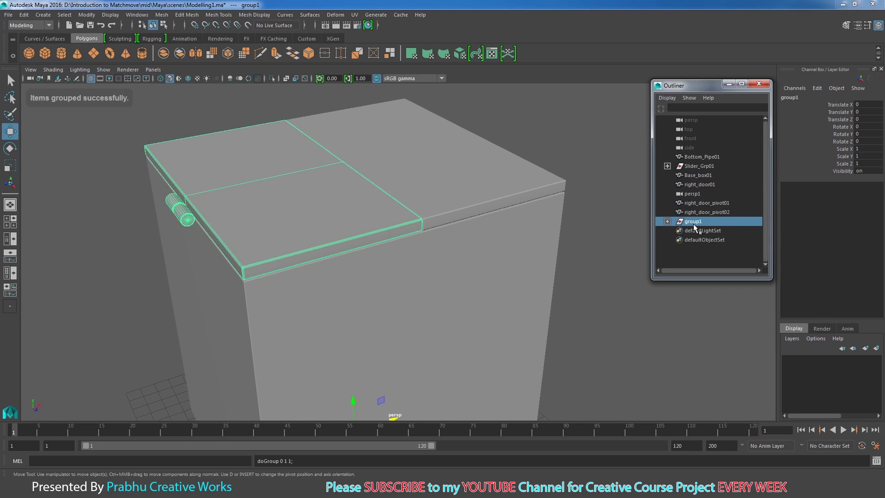
Move the left door group's pivot point to the center of the left hinge cylinder's front end cap
{"action": "middle_click_drag", "start_coordinate": [362, 240], "coordinate": [469, 148], "text": "alt"}
{"action": "scroll", "coordinate": [400, 238], "scroll_direction": "down", "scroll_amount": 3}
{"action": "left_click_drag", "start_coordinate": [400, 239], "coordinate": [405, 164], "text": "alt"}
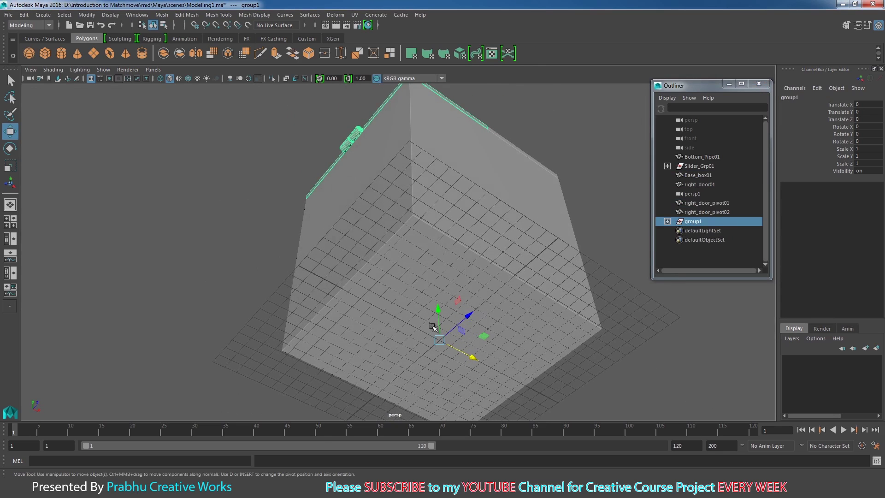
{"action": "left_click_drag", "start_coordinate": [401, 255], "coordinate": [401, 305], "text": "alt"}
{"action": "scroll", "coordinate": [399, 170], "scroll_direction": "up", "scroll_amount": 4}
{"action": "scroll", "coordinate": [474, 332], "scroll_direction": "down", "scroll_amount": 5}
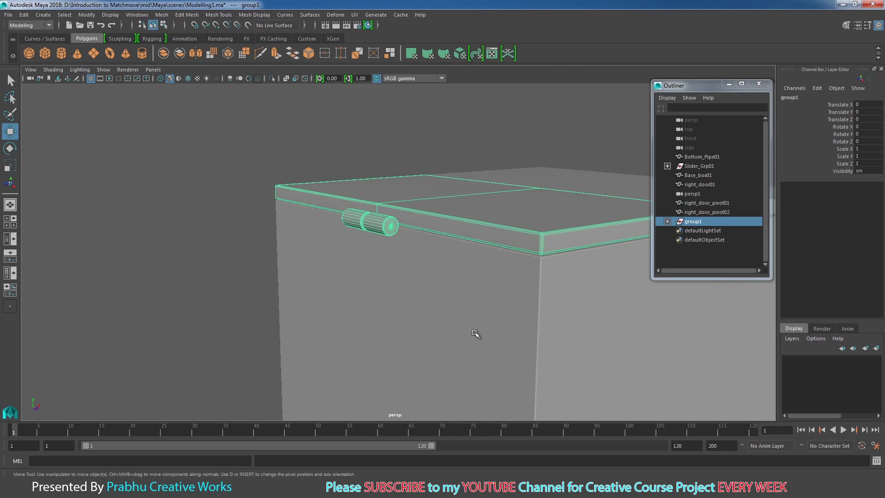
{"action": "scroll", "coordinate": [474, 331], "scroll_direction": "up", "scroll_amount": 6}
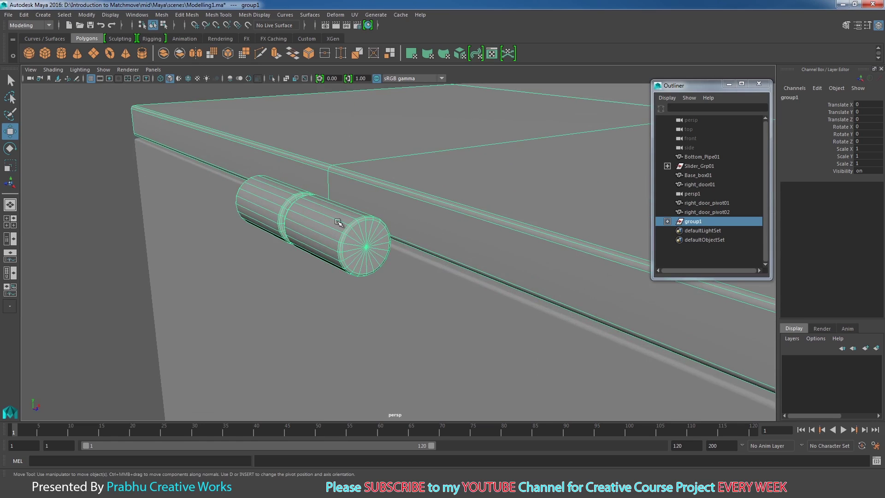
{"action": "left_click_drag", "start_coordinate": [369, 239], "coordinate": [354, 251], "text": "alt"}
{"action": "scroll", "coordinate": [366, 276], "scroll_direction": "up", "scroll_amount": 3}
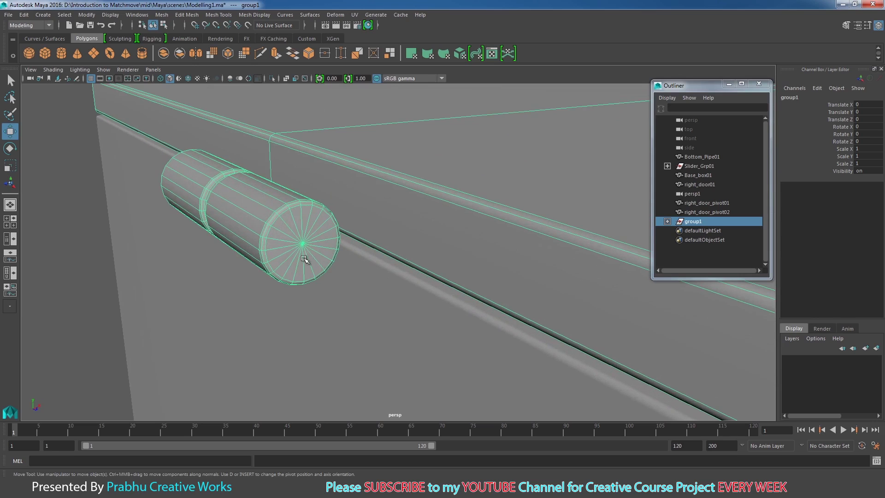
{"action": "right_click_drag", "start_coordinate": [453, 270], "coordinate": [111, 208], "text": "alt"}
{"action": "middle_click_drag", "start_coordinate": [430, 234], "coordinate": [409, 179], "text": "alt"}
{"action": "right_click_drag", "start_coordinate": [410, 184], "coordinate": [307, 268], "text": "alt"}
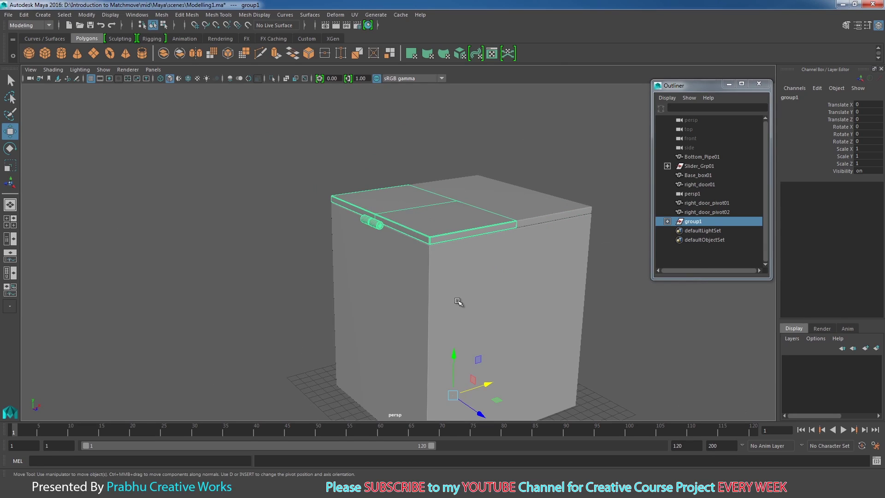
{"action": "scroll", "coordinate": [490, 257], "scroll_direction": "up", "scroll_amount": 3}
{"action": "scroll", "coordinate": [389, 195], "scroll_direction": "up", "scroll_amount": 3}
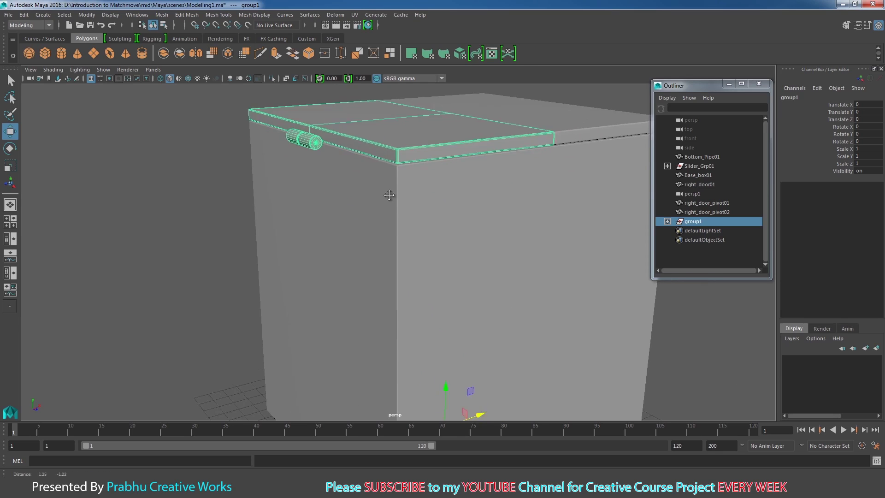
{"action": "middle_click_drag", "start_coordinate": [389, 195], "coordinate": [383, 129], "text": "alt"}
{"action": "middle_click_drag", "start_coordinate": [409, 180], "coordinate": [476, 370], "text": "alt"}
{"action": "scroll", "coordinate": [602, 374], "scroll_direction": "up", "scroll_amount": 4}
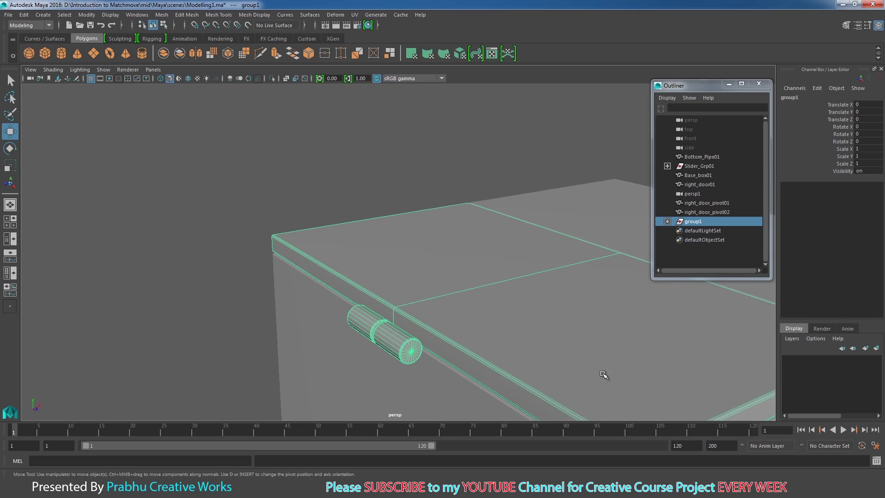
{"action": "key", "text": "d"}
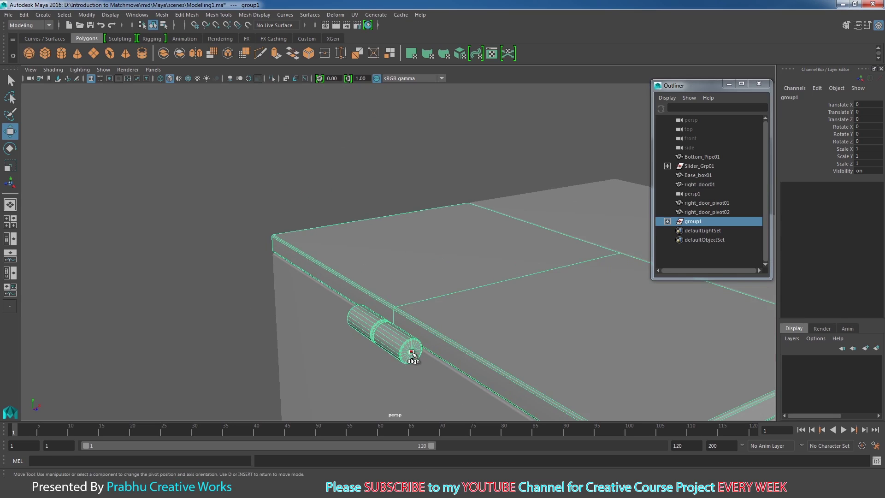
{"action": "left_click", "coordinate": [412, 353]}
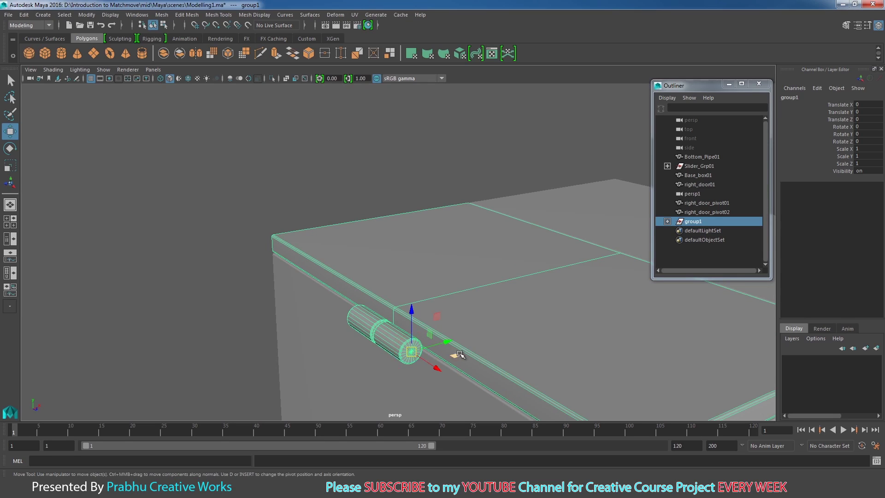
Rotate the left door group open about its hinge to about 36.8 degrees in Z
{"action": "left_click_drag", "start_coordinate": [452, 353], "coordinate": [550, 274], "text": "alt"}
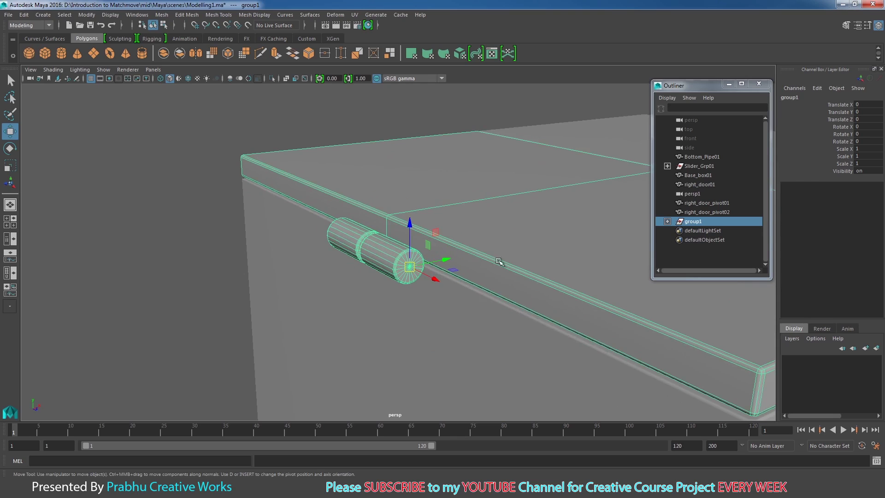
{"action": "left_click_drag", "start_coordinate": [467, 276], "coordinate": [395, 263], "text": "alt"}
{"action": "left_click_drag", "start_coordinate": [448, 287], "coordinate": [405, 284], "text": "alt"}
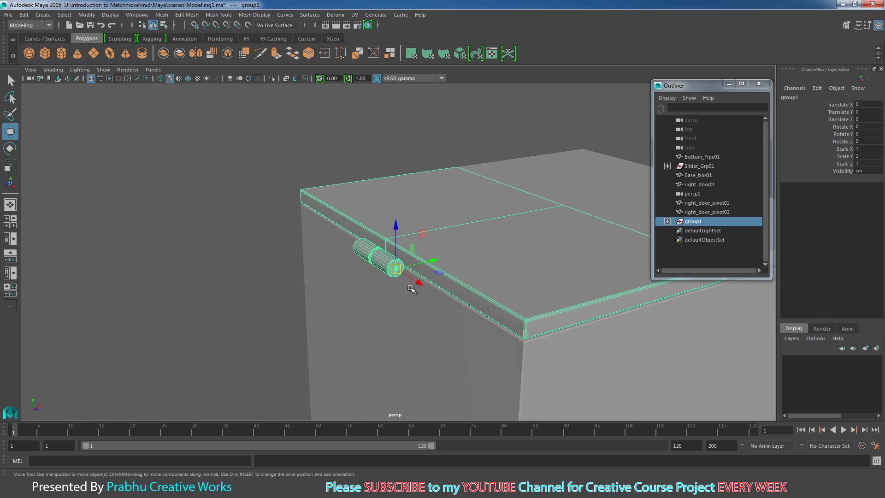
{"action": "key", "text": "e"}
{"action": "left_click_drag", "start_coordinate": [381, 245], "coordinate": [408, 254]}
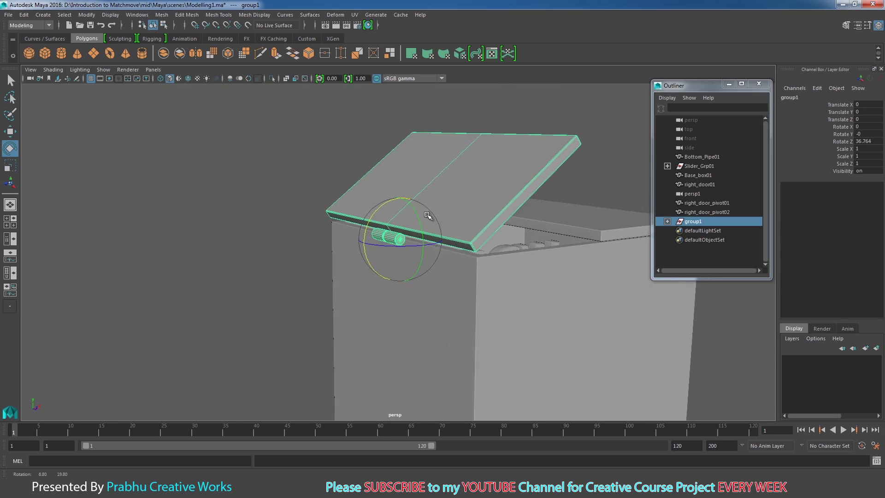
Undo the left door group's test rotation
{"action": "key", "text": "ctrl+z"}
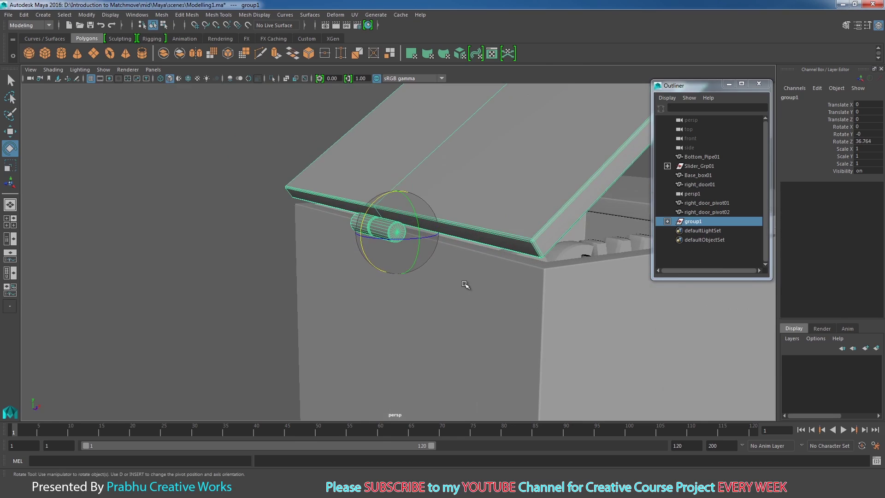
{"action": "key", "text": "ctrl+z"}
{"action": "key", "text": "ctrl+z"}
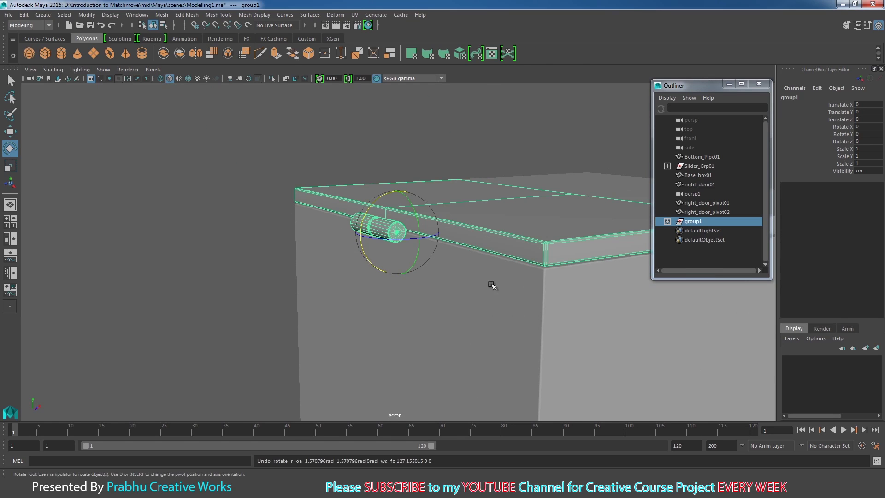
{"action": "right_click_drag", "start_coordinate": [493, 287], "coordinate": [261, 287], "text": "alt"}
{"action": "left_click_drag", "start_coordinate": [261, 286], "coordinate": [348, 276], "text": "alt"}
{"action": "middle_click_drag", "start_coordinate": [348, 276], "coordinate": [349, 249], "text": "alt"}
{"action": "right_click_drag", "start_coordinate": [480, 306], "coordinate": [336, 286], "text": "alt"}
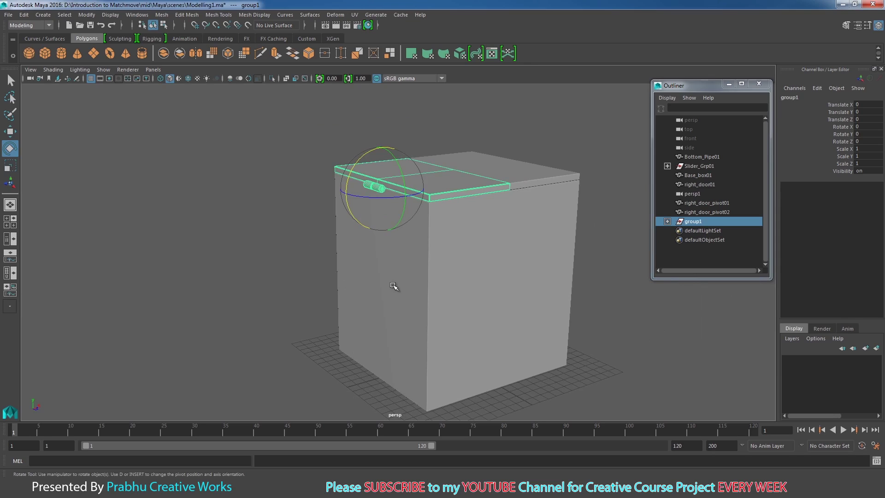
Move the left door group's pivot point to the middle of the door's front top edge
{"action": "key", "text": "d"}
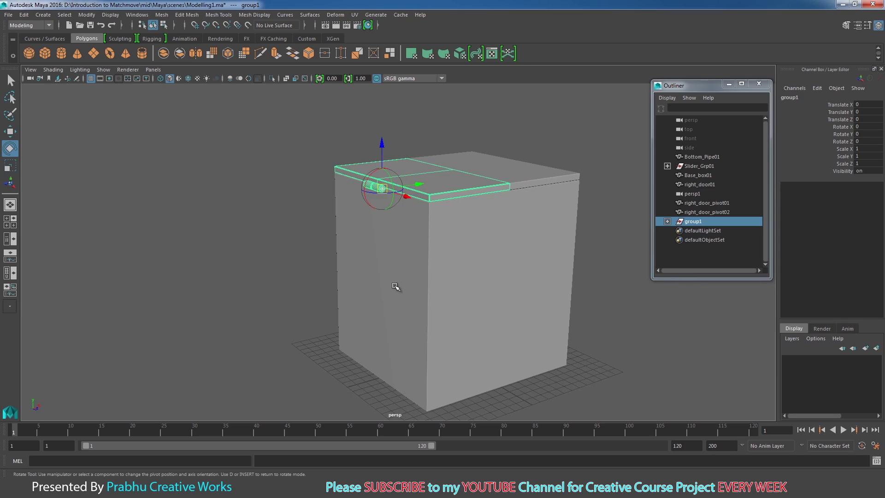
{"action": "left_click", "coordinate": [509, 185]}
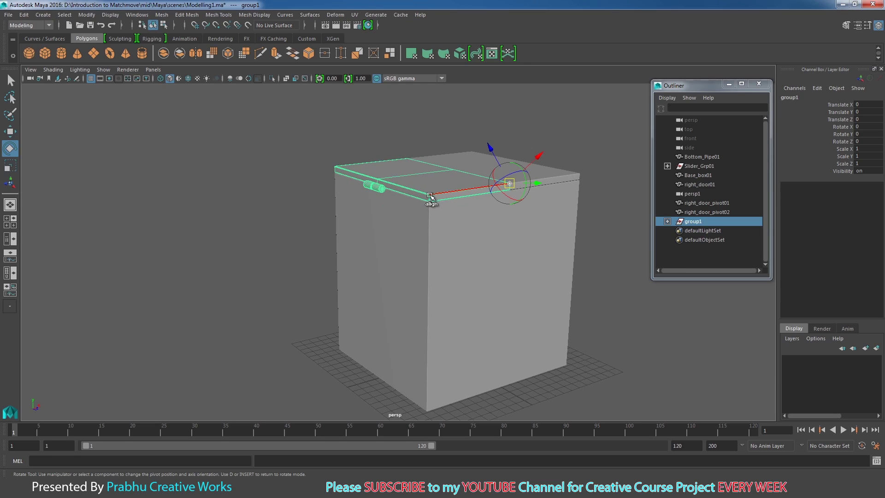
{"action": "left_click", "coordinate": [431, 196]}
{"action": "left_click", "coordinate": [462, 198]}
{"action": "key", "text": "d"}
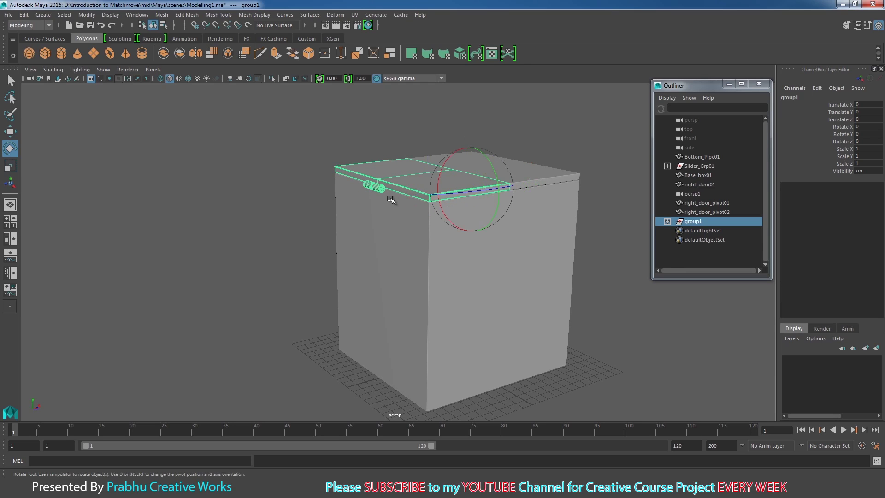
Place the left door group's pivot point back at the center of the left hinge cylinder's front end cap
{"action": "right_click_drag", "start_coordinate": [392, 199], "coordinate": [645, 273], "text": "alt"}
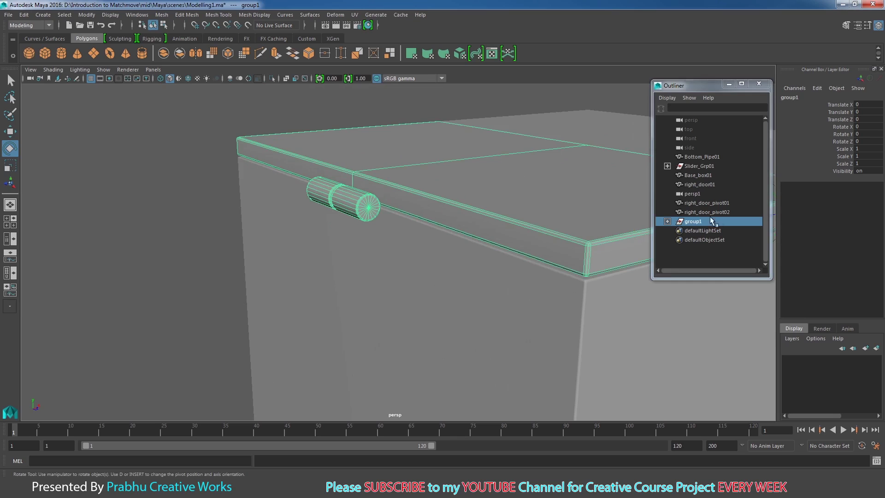
{"action": "middle_click_drag", "start_coordinate": [407, 231], "coordinate": [270, 303], "text": "alt"}
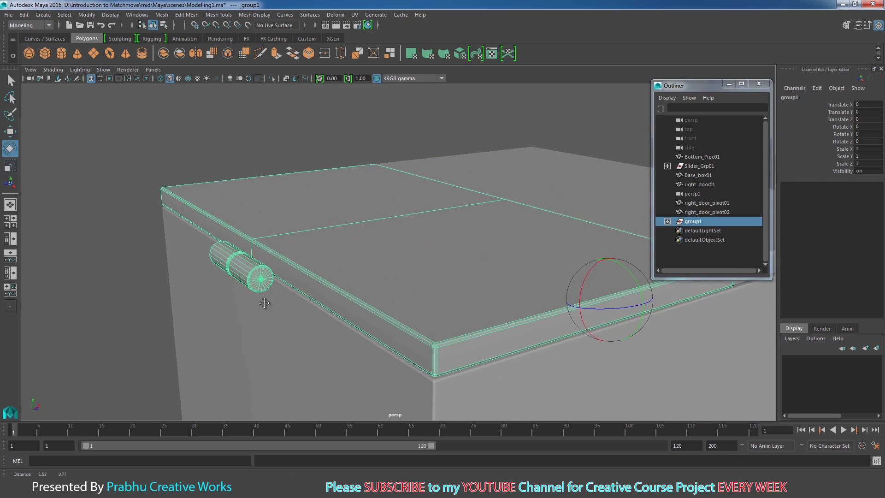
{"action": "key", "text": "d"}
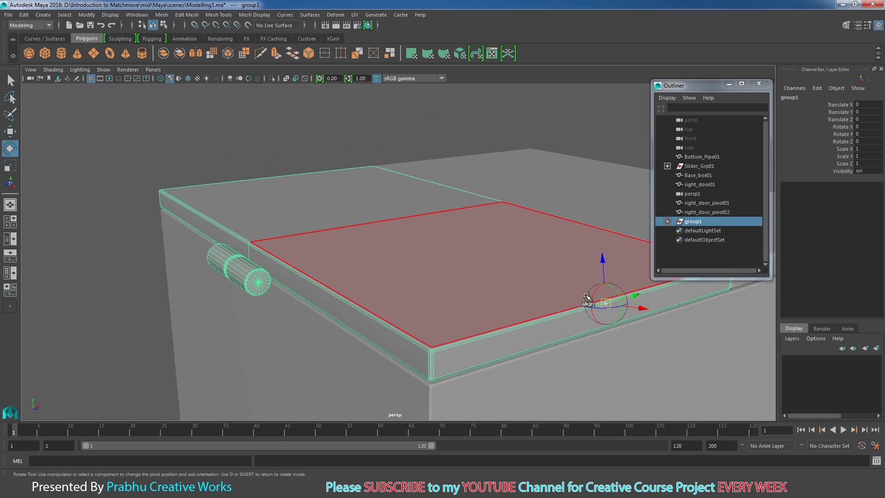
{"action": "left_click", "coordinate": [258, 283]}
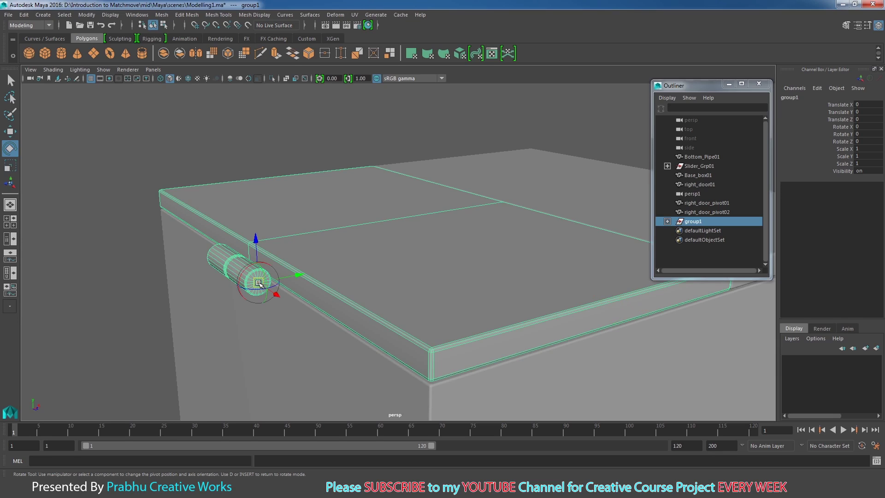
{"action": "left_click_drag", "start_coordinate": [455, 326], "coordinate": [413, 320], "text": "alt"}
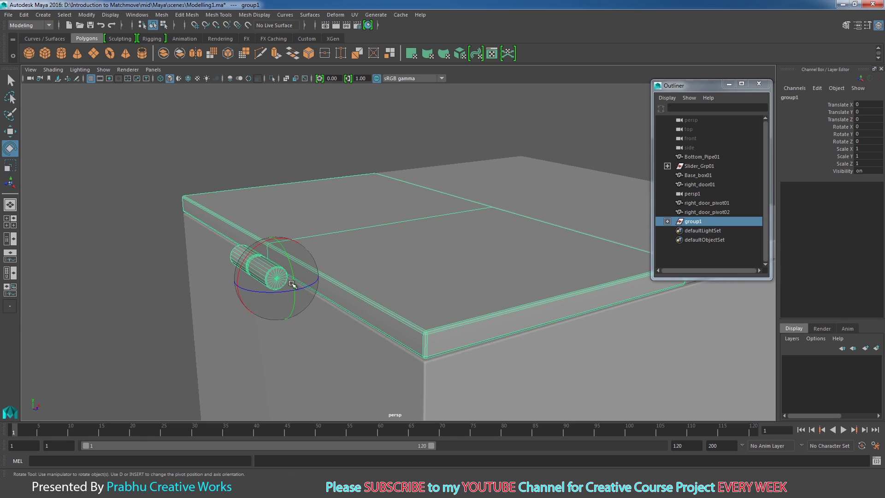
Swing the left door group open about its hinge to about 127.8 degrees in Z
{"action": "left_click_drag", "start_coordinate": [287, 286], "coordinate": [333, 293], "text": "alt"}
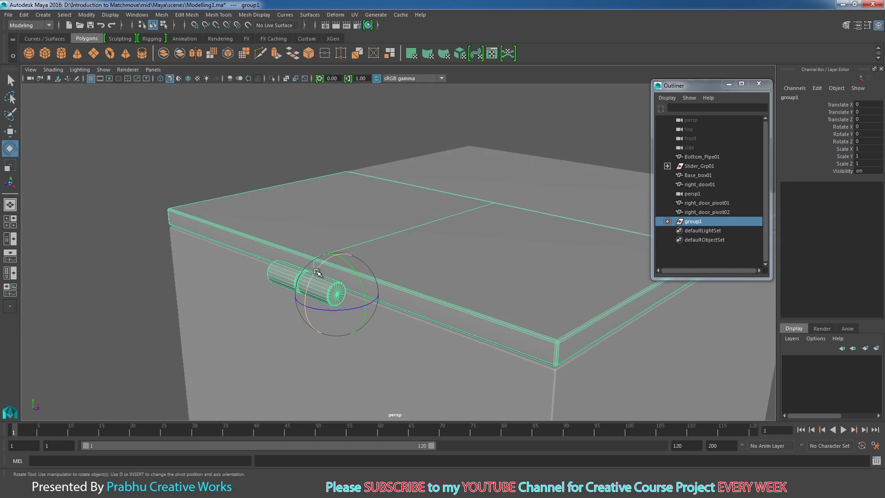
{"action": "left_click_drag", "start_coordinate": [324, 267], "coordinate": [404, 317]}
{"action": "right_click_drag", "start_coordinate": [404, 317], "coordinate": [350, 296], "text": "alt"}
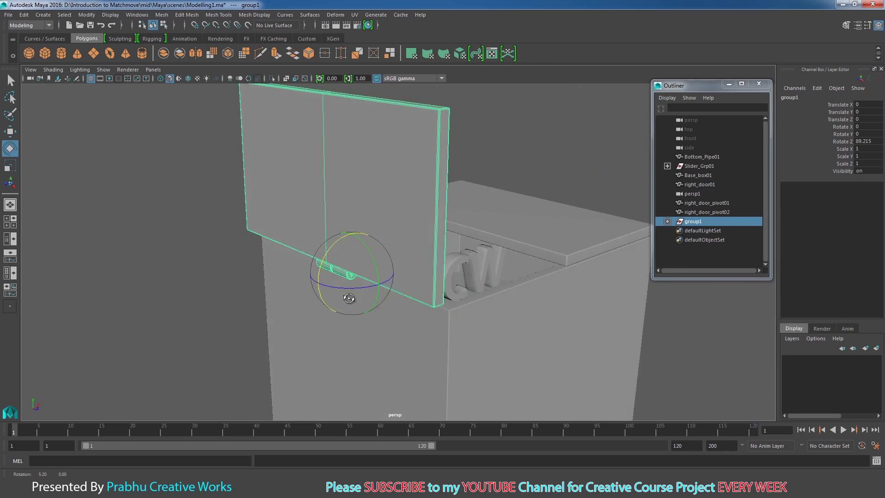
{"action": "left_click_drag", "start_coordinate": [349, 296], "coordinate": [300, 286], "text": "alt"}
{"action": "left_click_drag", "start_coordinate": [271, 248], "coordinate": [203, 295]}
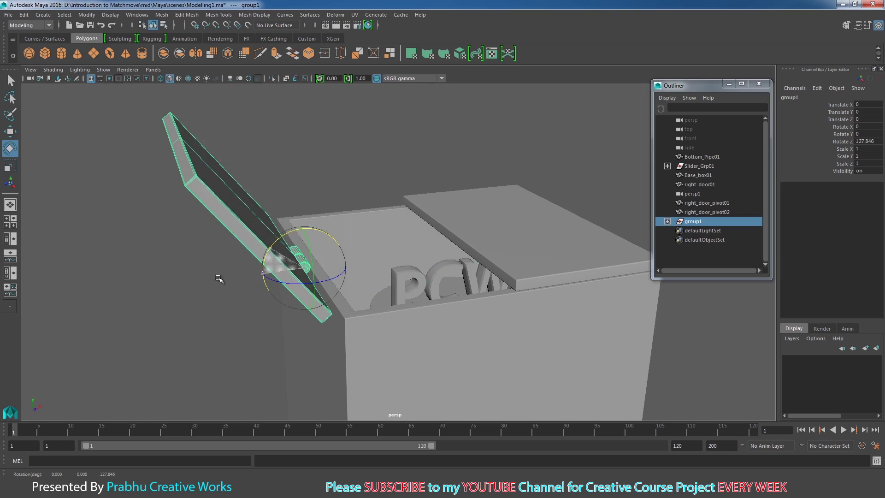
Close the left door group by setting its Z rotation to 0
{"action": "double_click", "coordinate": [865, 142]}
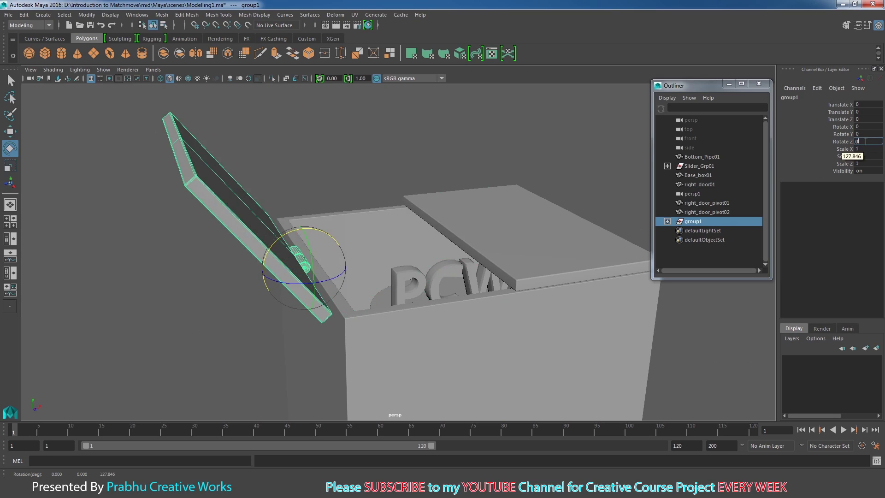
{"action": "type", "text": "0"}
{"action": "key", "text": "Return"}
{"action": "left_click_drag", "start_coordinate": [410, 165], "coordinate": [405, 195], "text": "alt"}
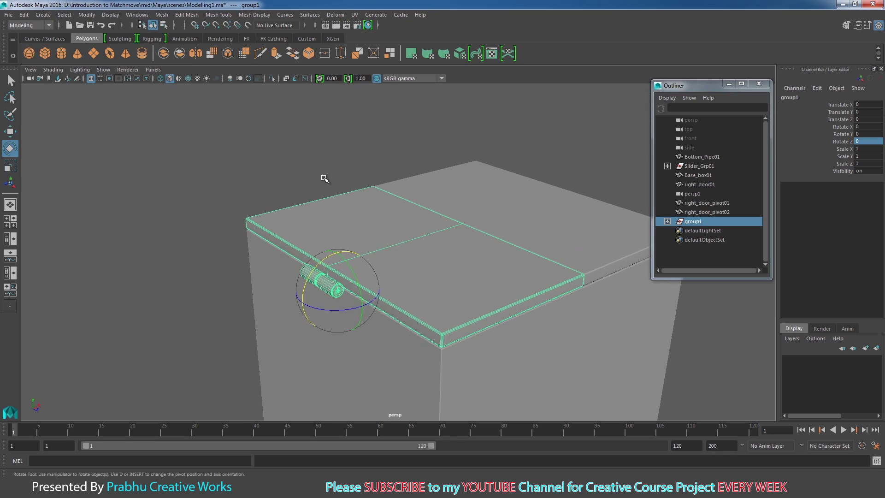
Rename the left door's group as left_door01
{"action": "left_click_drag", "start_coordinate": [325, 178], "coordinate": [369, 182], "text": "alt"}
{"action": "double_click", "coordinate": [693, 221]}
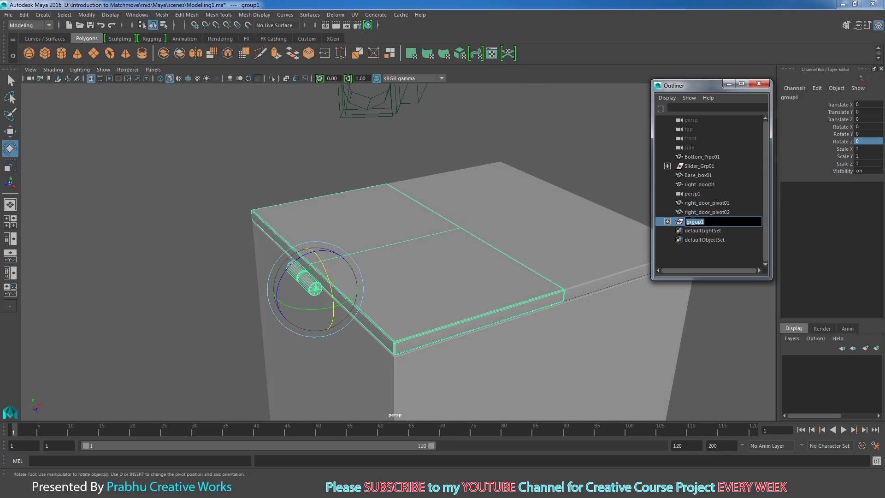
{"action": "key", "text": "BackSpace"}
{"action": "type", "text": "left_door01"}
{"action": "key", "text": "Return"}
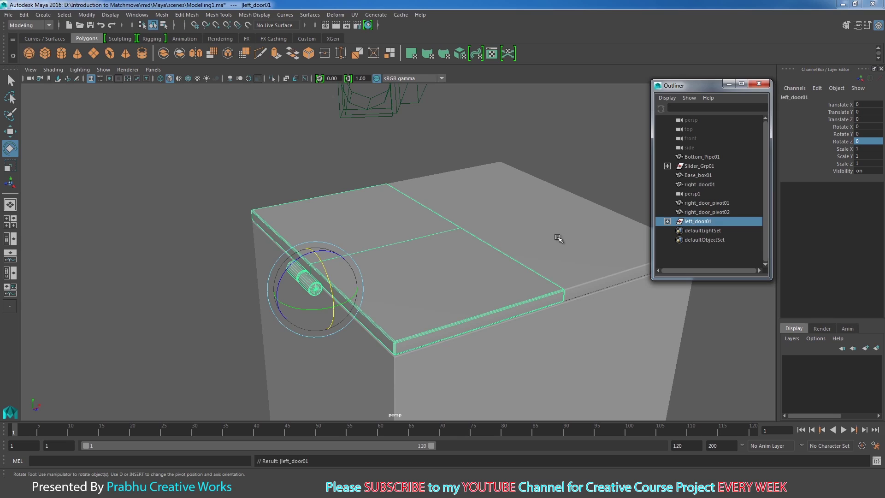
Group right_door01 together with right_door_pivot01 and right_door_pivot02
{"action": "left_click_drag", "start_coordinate": [559, 241], "coordinate": [458, 233], "text": "alt"}
{"action": "middle_click_drag", "start_coordinate": [536, 232], "coordinate": [532, 223], "text": "alt"}
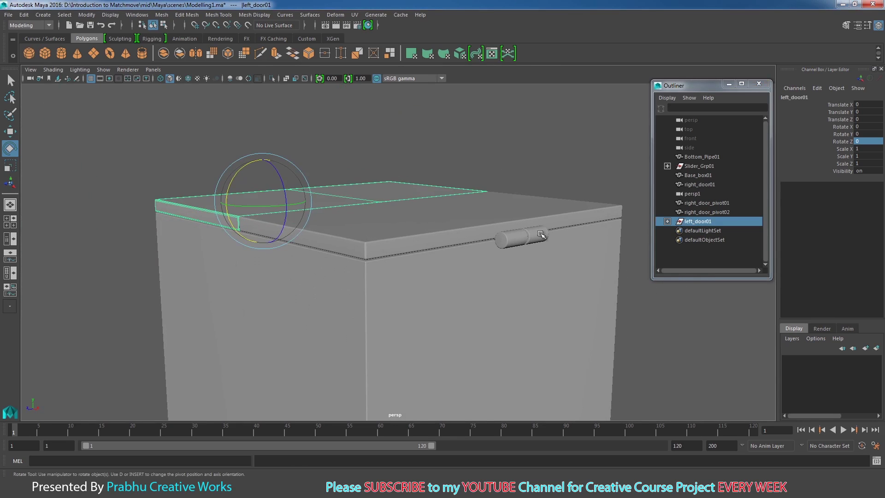
{"action": "left_click_drag", "start_coordinate": [505, 243], "coordinate": [523, 257], "text": "alt"}
{"action": "right_click_drag", "start_coordinate": [524, 257], "coordinate": [566, 273], "text": "alt"}
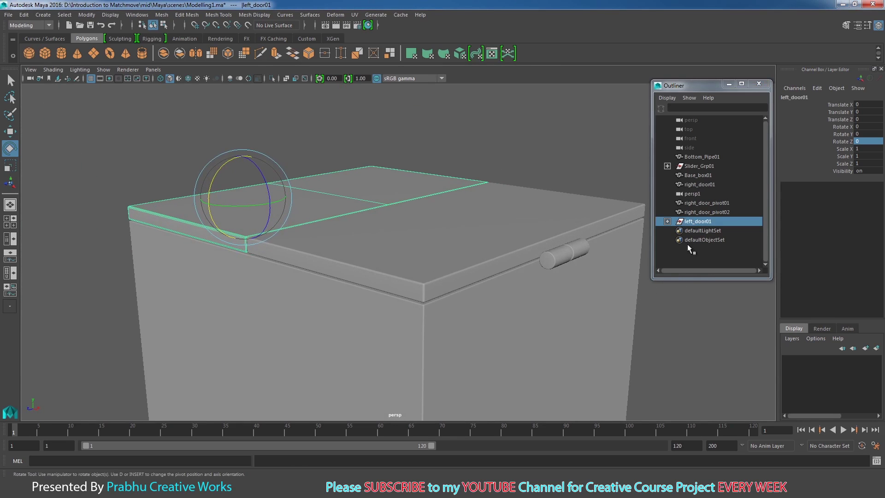
{"action": "left_click", "coordinate": [703, 184]}
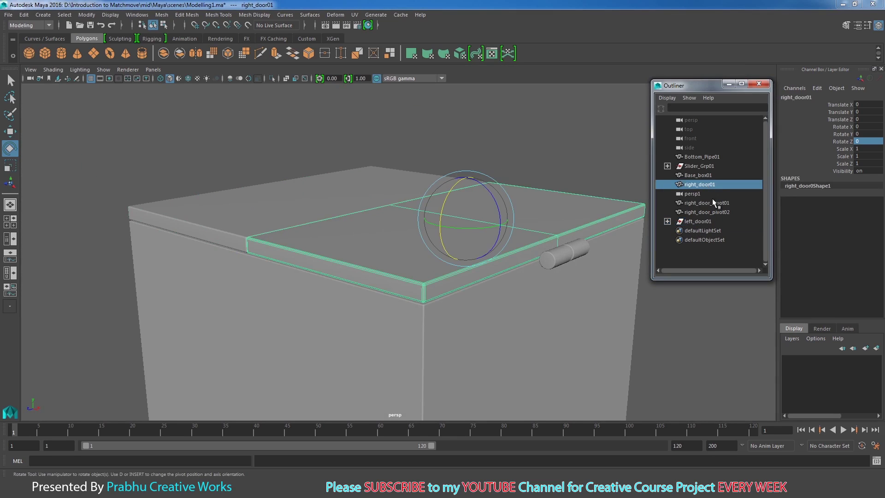
{"action": "left_click", "coordinate": [714, 203], "text": "ctrl"}
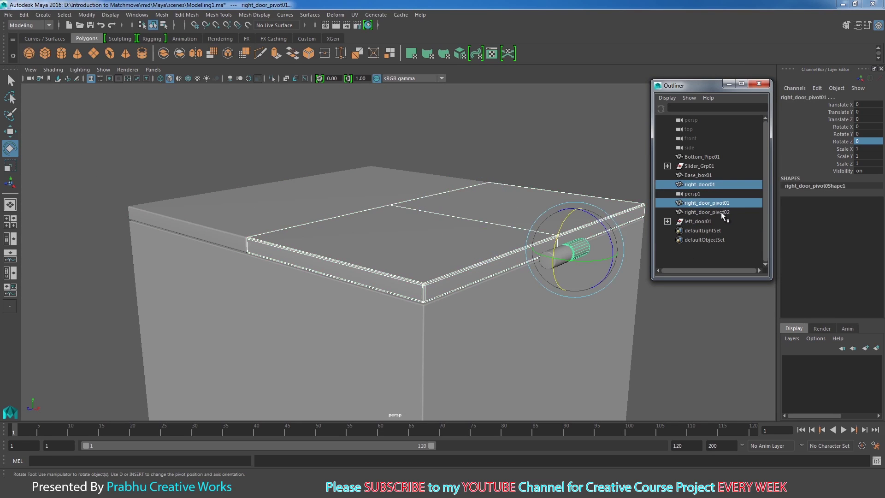
{"action": "left_click", "coordinate": [721, 212], "text": "ctrl"}
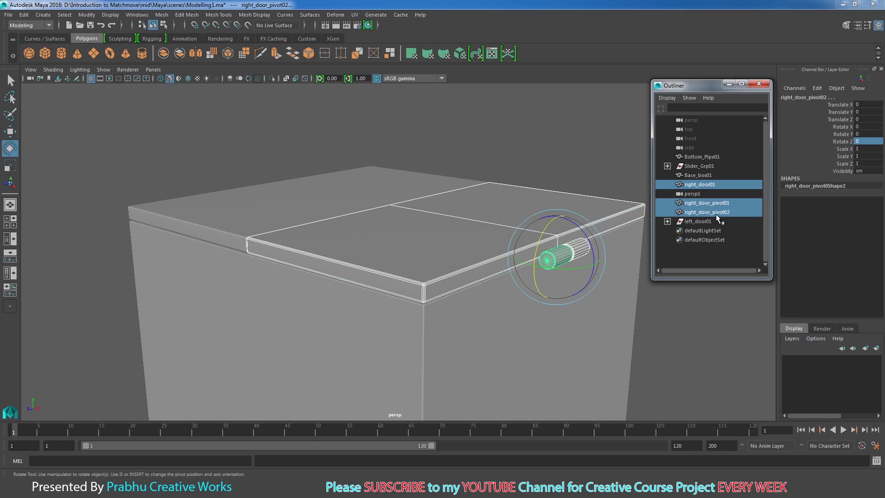
{"action": "right_click_drag", "start_coordinate": [470, 292], "coordinate": [374, 275], "text": "alt"}
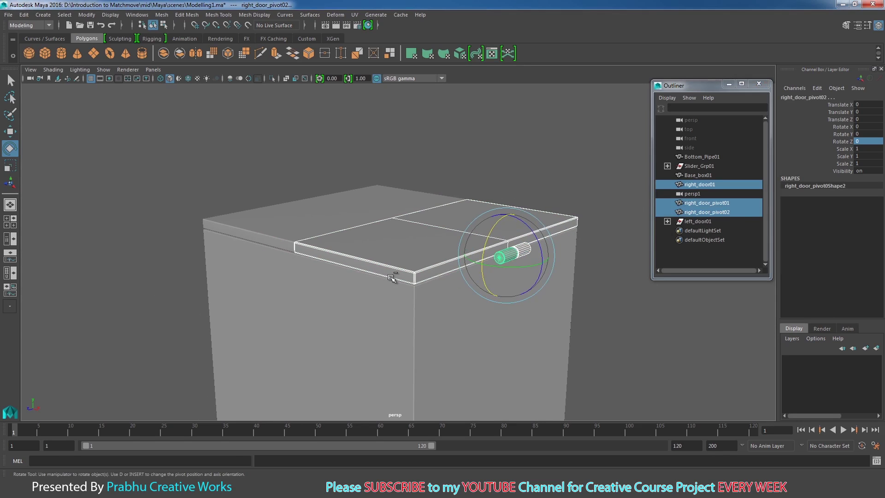
{"action": "key", "text": "ctrl+g"}
Move the right door group's pivot point to the center of the right hinge cylinder's front end cap
{"action": "middle_click_drag", "start_coordinate": [490, 260], "coordinate": [521, 138], "text": "alt"}
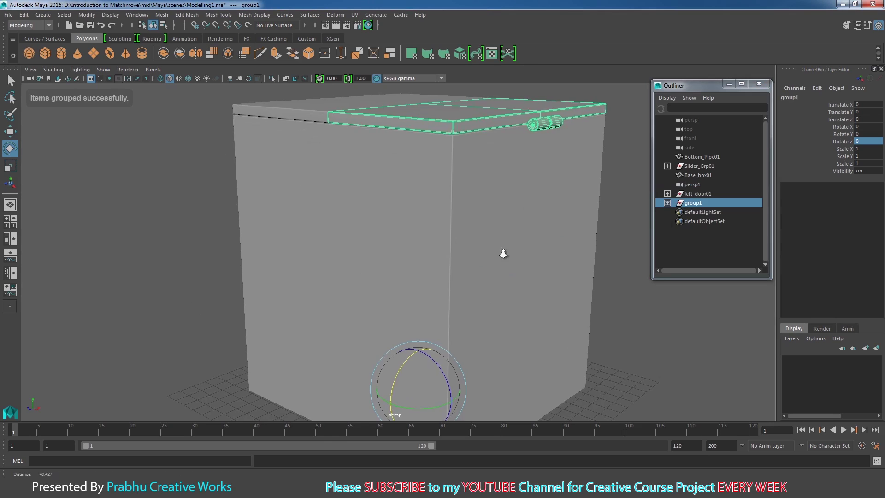
{"action": "right_click_drag", "start_coordinate": [502, 253], "coordinate": [385, 249], "text": "alt"}
{"action": "left_click_drag", "start_coordinate": [385, 249], "coordinate": [420, 258], "text": "alt"}
{"action": "right_click_drag", "start_coordinate": [420, 258], "coordinate": [451, 276], "text": "alt"}
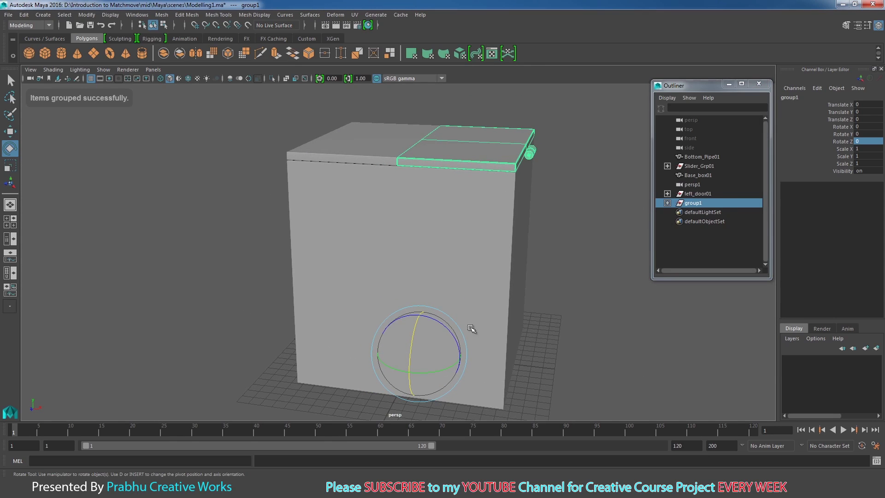
{"action": "left_click_drag", "start_coordinate": [494, 361], "coordinate": [439, 352], "text": "alt"}
{"action": "right_click_drag", "start_coordinate": [541, 339], "coordinate": [572, 257], "text": "alt"}
{"action": "left_click_drag", "start_coordinate": [573, 257], "coordinate": [491, 323], "text": "alt"}
{"action": "right_click_drag", "start_coordinate": [491, 323], "coordinate": [668, 370], "text": "alt"}
{"action": "middle_click_drag", "start_coordinate": [577, 205], "coordinate": [514, 240], "text": "alt"}
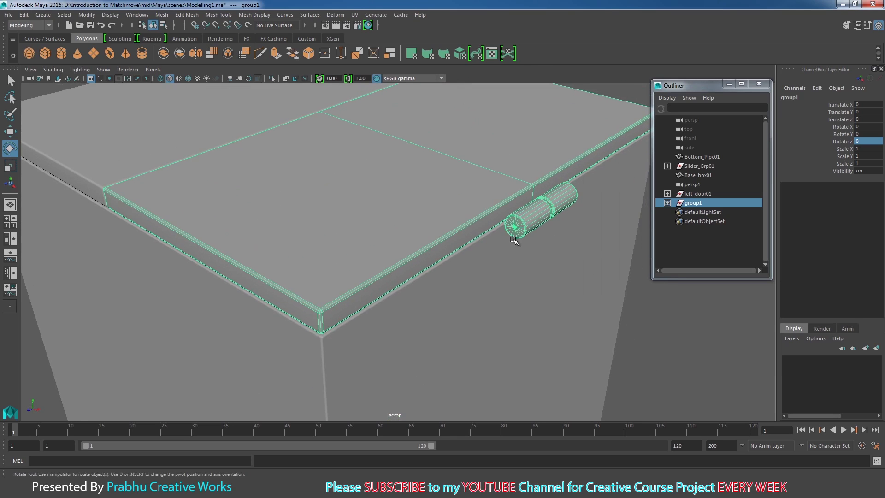
{"action": "key", "text": "d"}
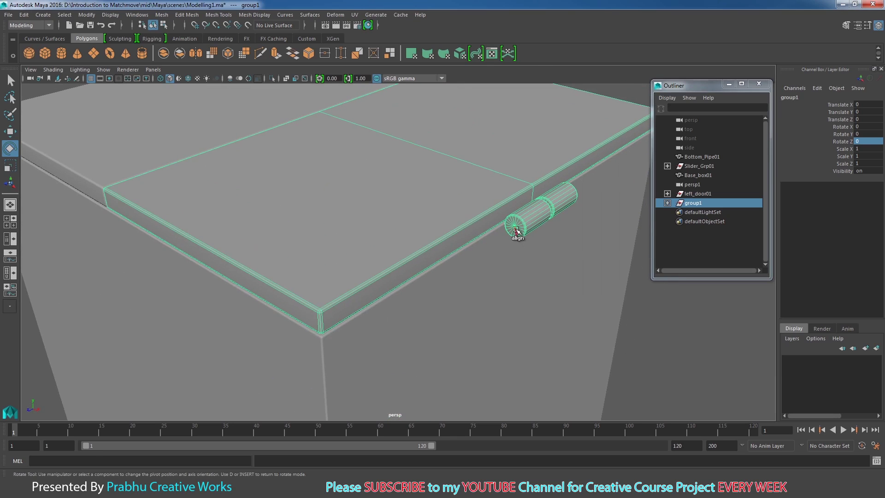
{"action": "left_click", "coordinate": [515, 227]}
{"action": "key", "text": "d"}
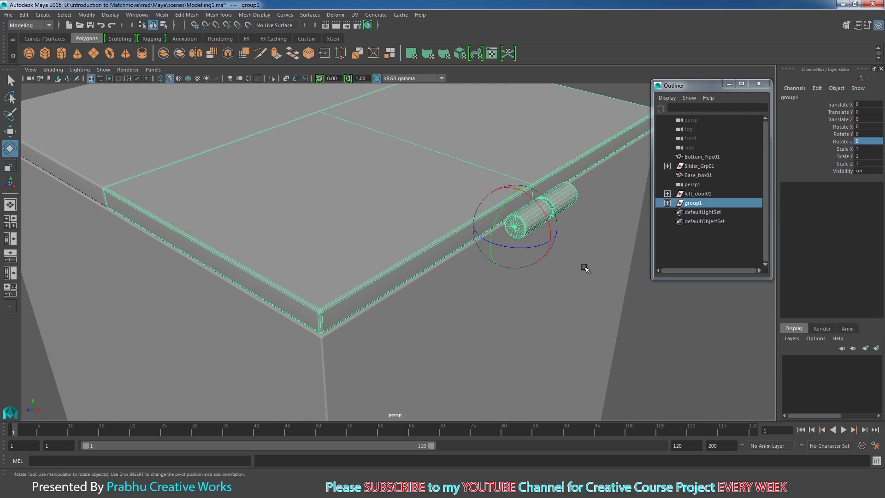
Swing the right door group open about its hinge to about -110.2 degrees in Z
{"action": "right_click_drag", "start_coordinate": [628, 284], "coordinate": [445, 249], "text": "alt"}
{"action": "left_click_drag", "start_coordinate": [476, 247], "coordinate": [490, 227], "text": "alt"}
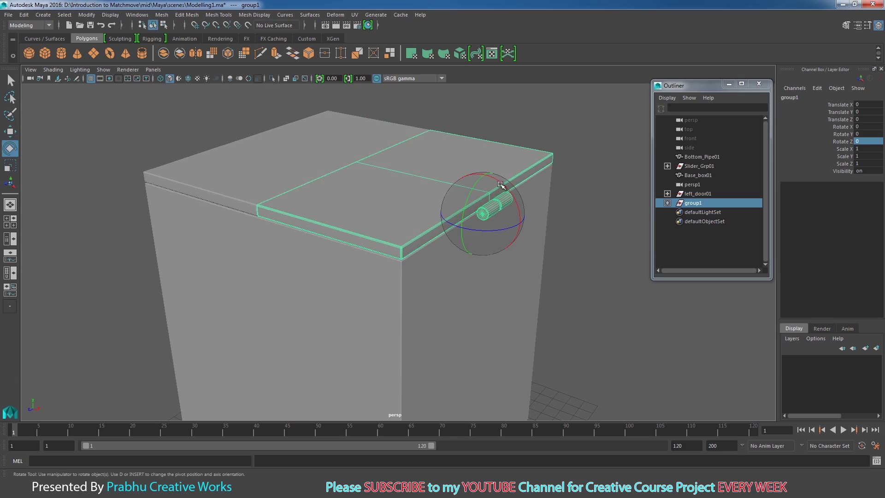
{"action": "left_click_drag", "start_coordinate": [500, 185], "coordinate": [560, 341]}
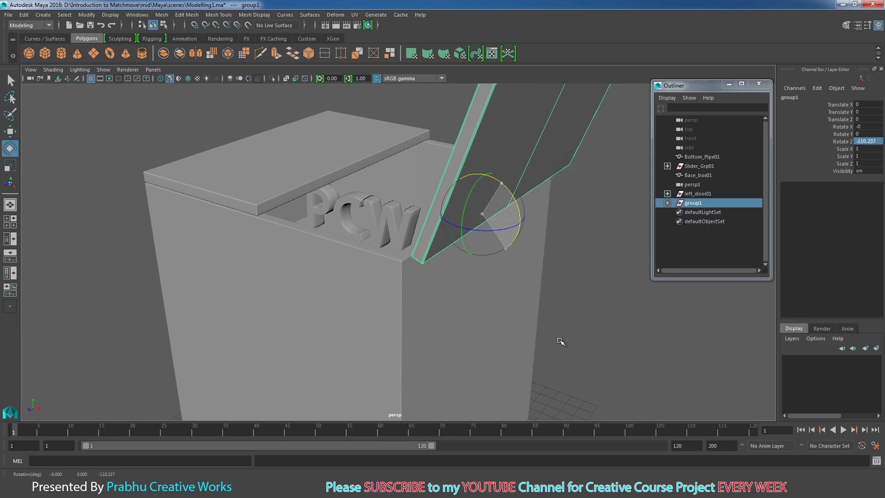
Close the right door group by setting its Z rotation to 0
{"action": "left_click", "coordinate": [869, 143]}
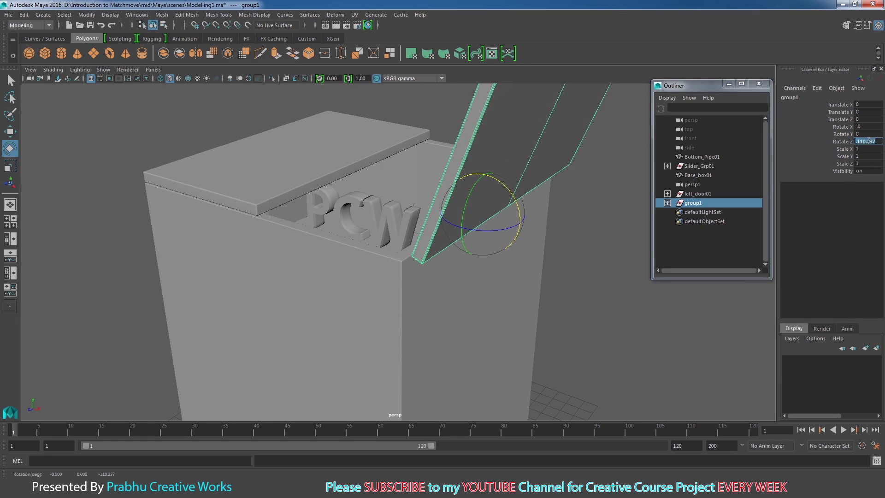
{"action": "type", "text": "0"}
{"action": "key", "text": "Return"}
Rename the left door's group as left_door_grp01
{"action": "left_click_drag", "start_coordinate": [474, 234], "coordinate": [505, 229], "text": "alt"}
{"action": "double_click", "coordinate": [713, 203]}
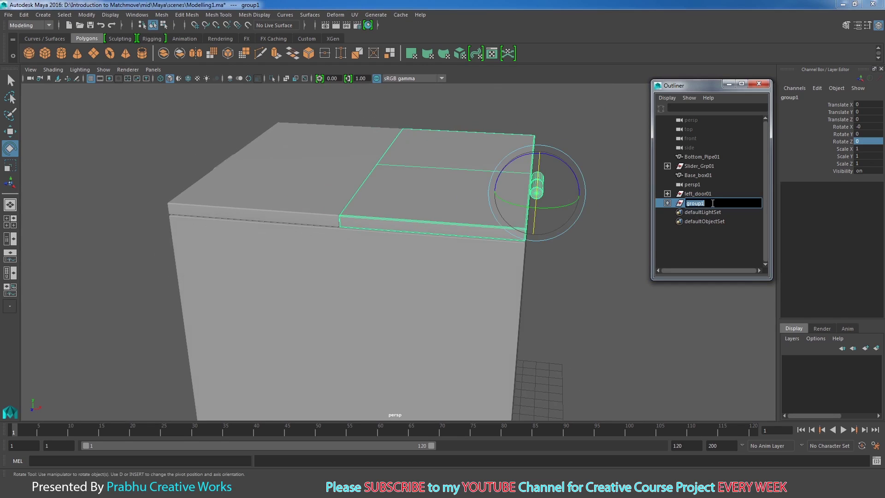
{"action": "left_click", "coordinate": [709, 196]}
{"action": "double_click", "coordinate": [708, 195]}
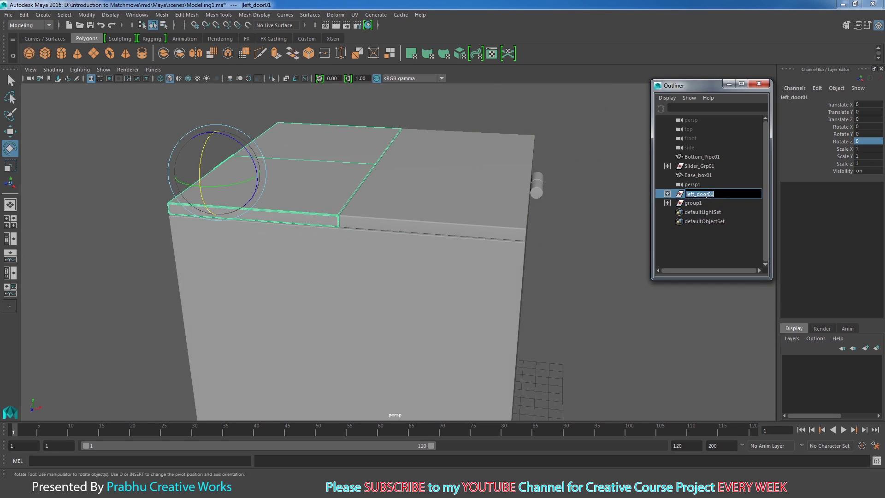
{"action": "left_click", "coordinate": [705, 194]}
{"action": "type", "text": "_grp"}
{"action": "key", "text": "Return"}
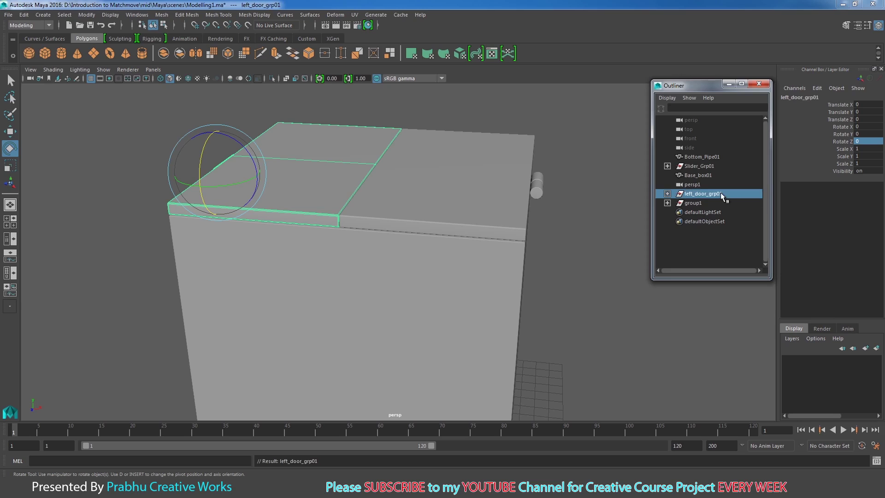
Rename the right door's group as right_door_grp01 and clear the selection
{"action": "left_click", "coordinate": [691, 202]}
{"action": "double_click", "coordinate": [697, 203]}
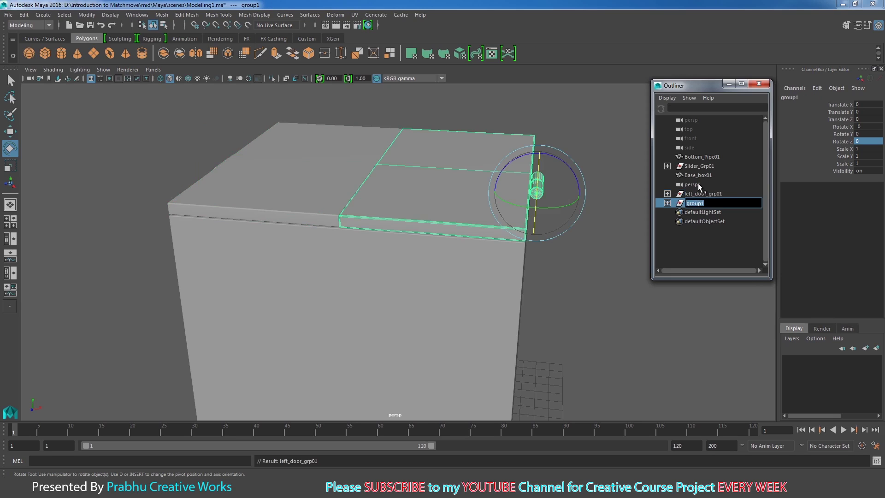
{"action": "type", "text": "r"}
{"action": "type", "text": "01"}
{"action": "key", "text": "Return"}
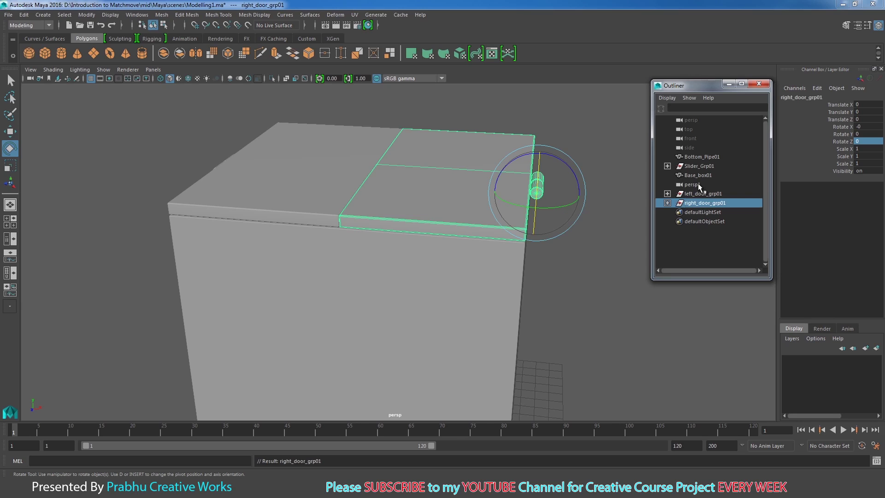
{"action": "left_click", "coordinate": [624, 306]}
Set the X rotation of right_door_grp01 to 0
{"action": "left_click_drag", "start_coordinate": [624, 306], "coordinate": [470, 276], "text": "alt"}
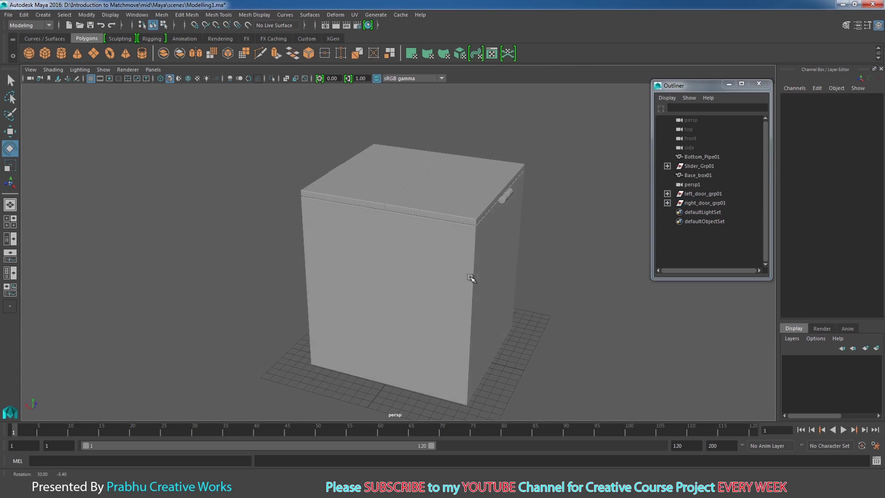
{"action": "left_click", "coordinate": [709, 205]}
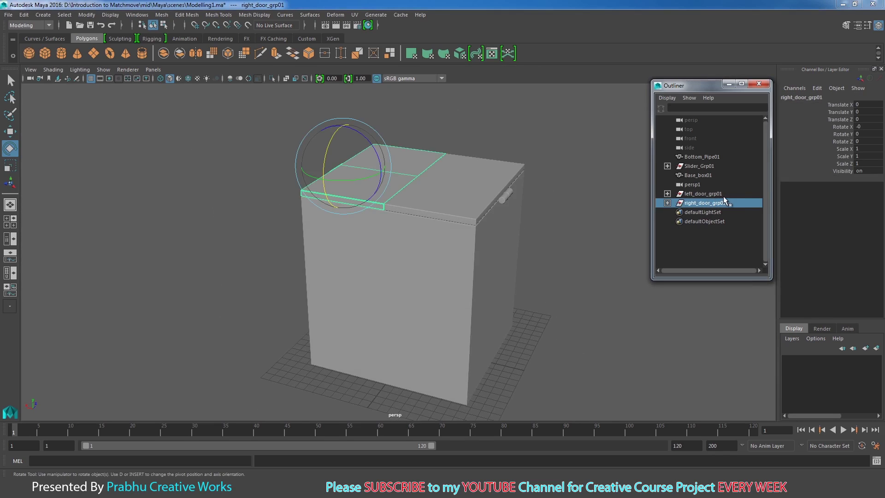
{"action": "double_click", "coordinate": [864, 128]}
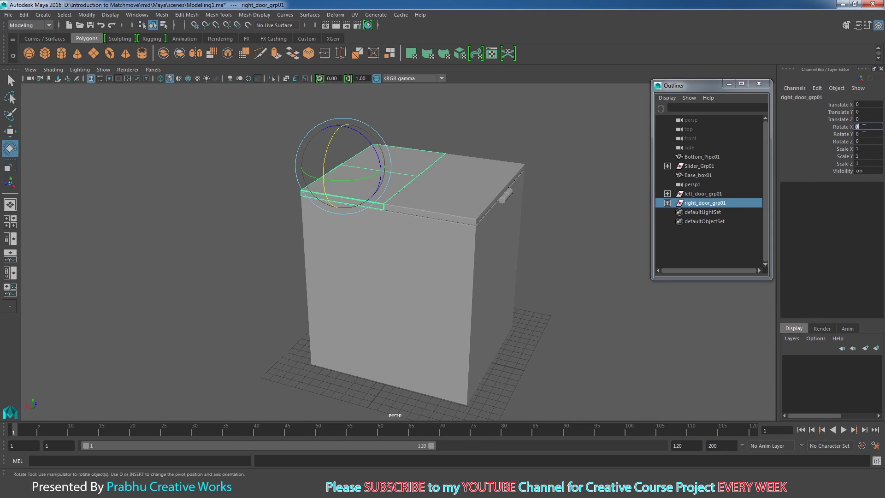
{"action": "left_click", "coordinate": [584, 277]}
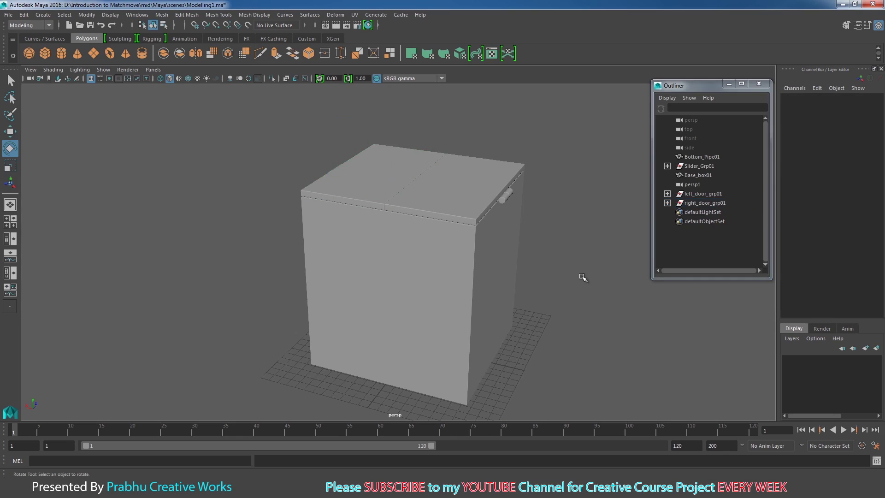
Swing left_door_grp01 open about its hinge to about 174.5 degrees in Z
{"action": "left_click_drag", "start_coordinate": [584, 276], "coordinate": [603, 275], "text": "alt"}
{"action": "left_click", "coordinate": [703, 194]}
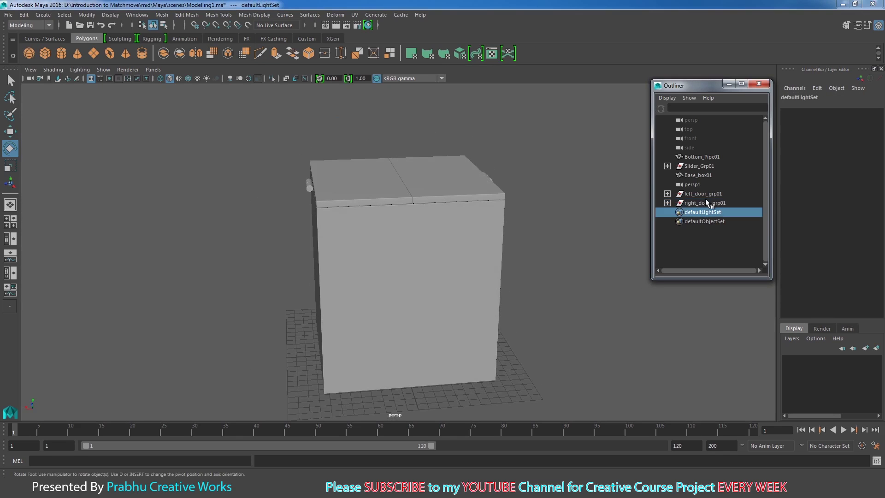
{"action": "left_click", "coordinate": [710, 203]}
{"action": "left_click", "coordinate": [712, 166]}
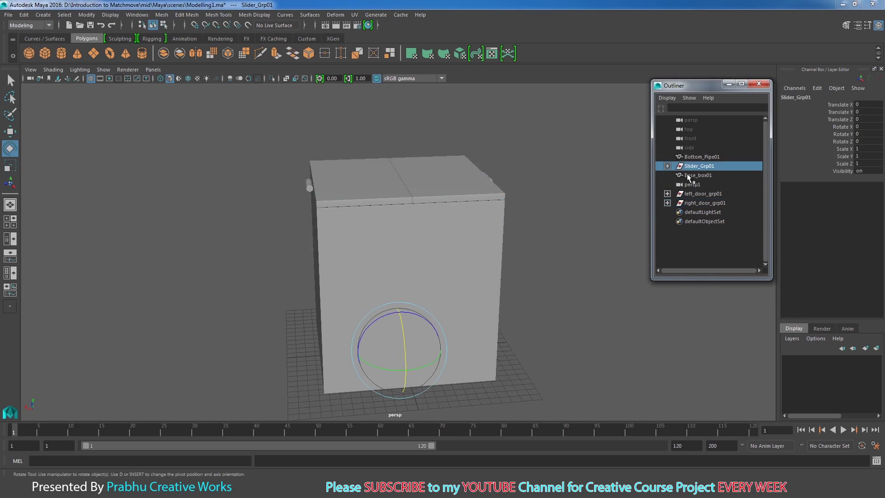
{"action": "left_click_drag", "start_coordinate": [555, 248], "coordinate": [573, 272], "text": "alt"}
{"action": "left_click", "coordinate": [696, 195]}
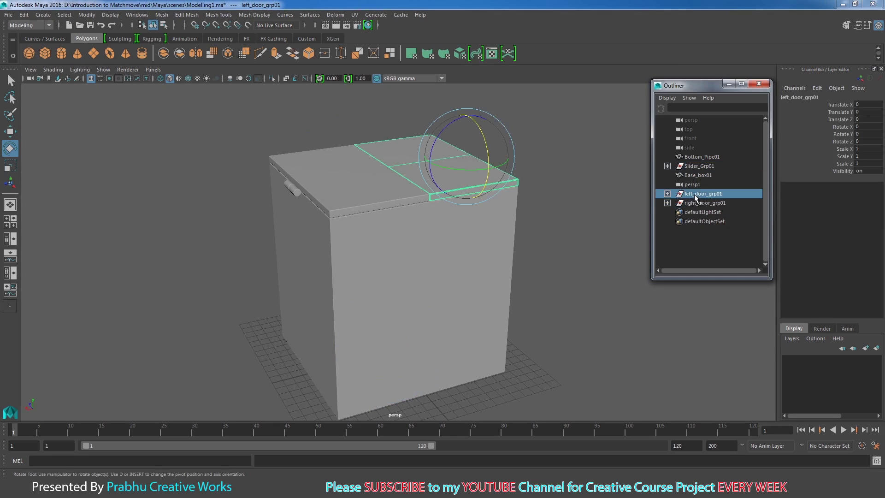
{"action": "middle_click_drag", "start_coordinate": [527, 260], "coordinate": [472, 308], "text": "alt"}
{"action": "left_click_drag", "start_coordinate": [394, 174], "coordinate": [563, 296]}
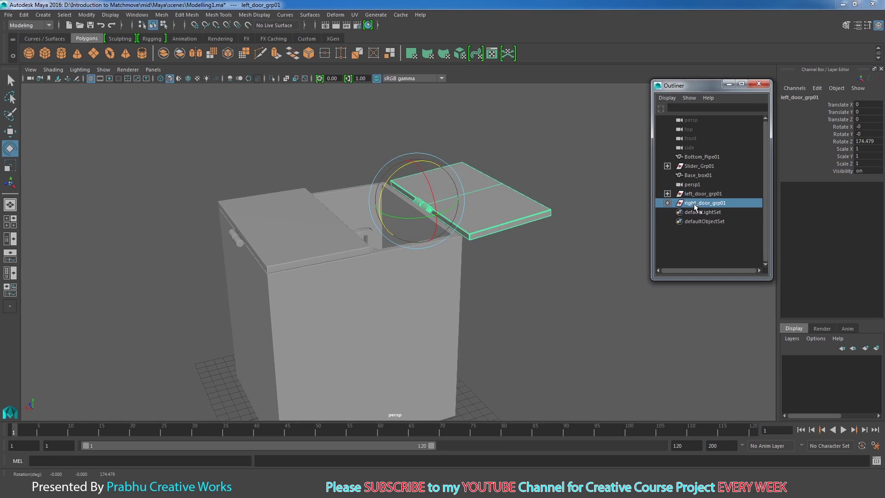
Swing right_door_grp01 open about its hinge to about -167.9 degrees in Z
{"action": "left_click", "coordinate": [709, 203]}
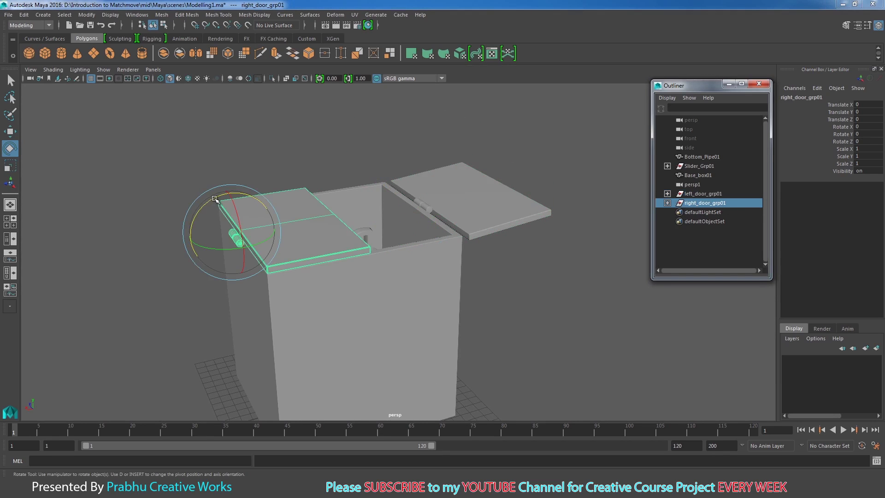
{"action": "left_click_drag", "start_coordinate": [215, 199], "coordinate": [156, 388]}
{"action": "left_click_drag", "start_coordinate": [208, 368], "coordinate": [217, 372]}
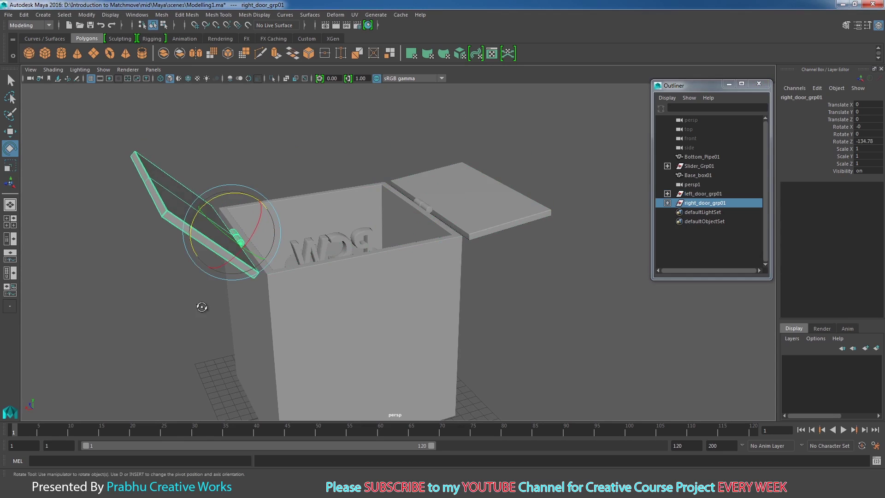
{"action": "left_click_drag", "start_coordinate": [202, 306], "coordinate": [423, 276], "text": "alt"}
{"action": "middle_click_drag", "start_coordinate": [423, 277], "coordinate": [379, 253], "text": "alt"}
{"action": "left_click_drag", "start_coordinate": [379, 252], "coordinate": [392, 300], "text": "alt"}
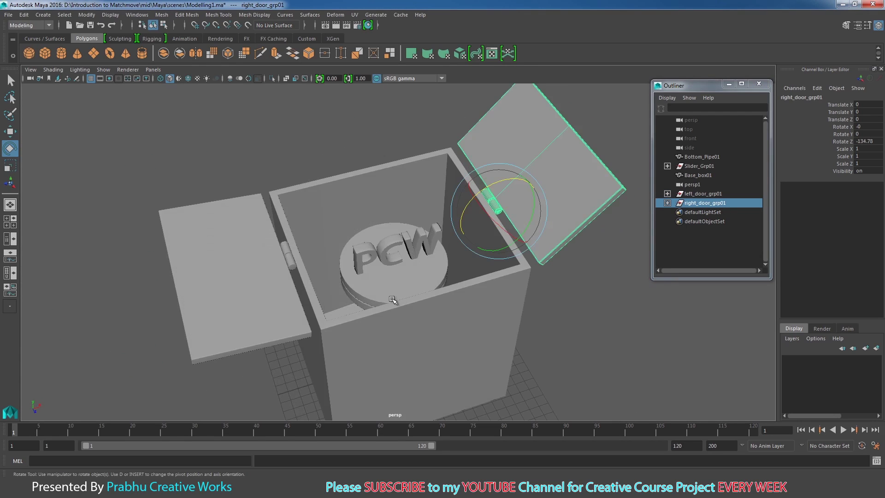
{"action": "left_click_drag", "start_coordinate": [462, 213], "coordinate": [402, 258]}
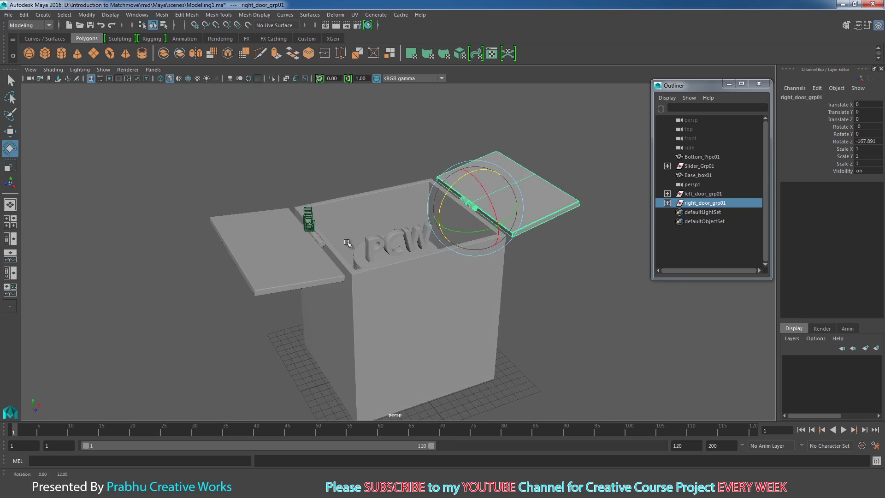
Raise Slider_Grp01 out of the open box by about 13.4 units in Y
{"action": "left_click", "coordinate": [704, 167]}
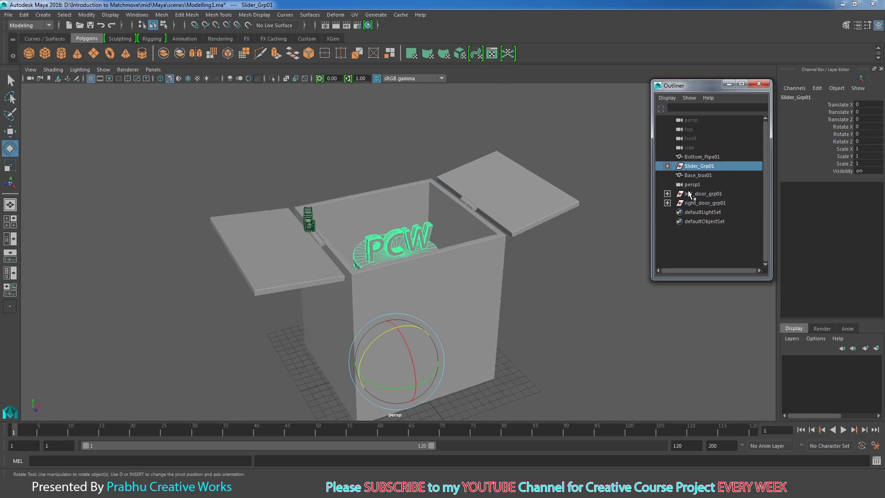
{"action": "middle_click", "coordinate": [589, 228]}
{"action": "key", "text": "w"}
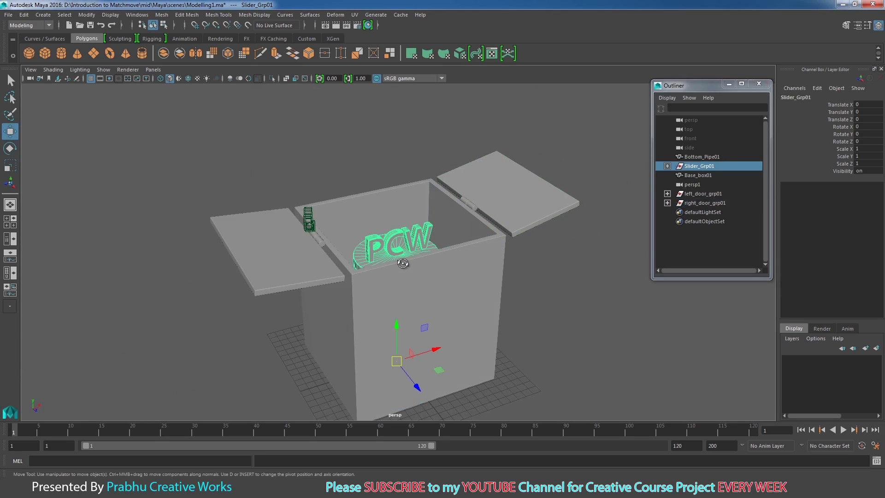
{"action": "left_click_drag", "start_coordinate": [404, 264], "coordinate": [405, 251], "text": "alt"}
{"action": "left_click_drag", "start_coordinate": [396, 328], "coordinate": [398, 217]}
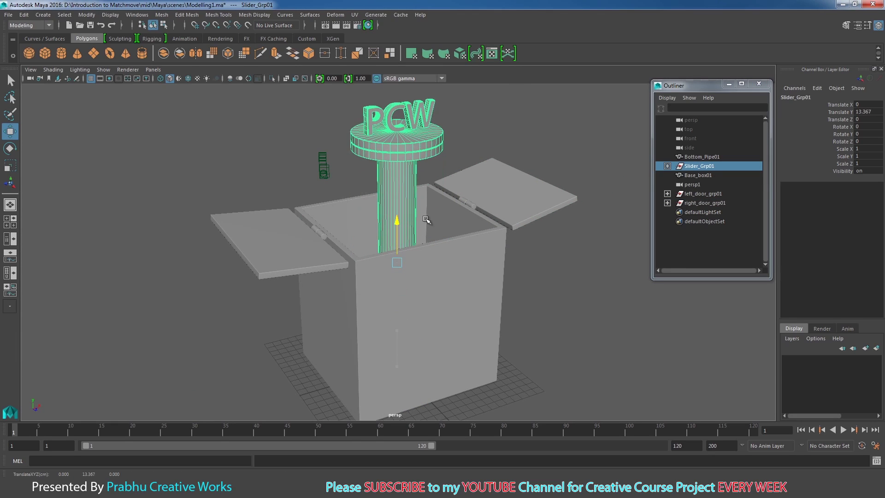
Turn the nested Rotate_grp01 with the PCW text and upper disc to about -18.6 degrees in Y
{"action": "left_click", "coordinate": [666, 166]}
{"action": "left_click", "coordinate": [704, 194]}
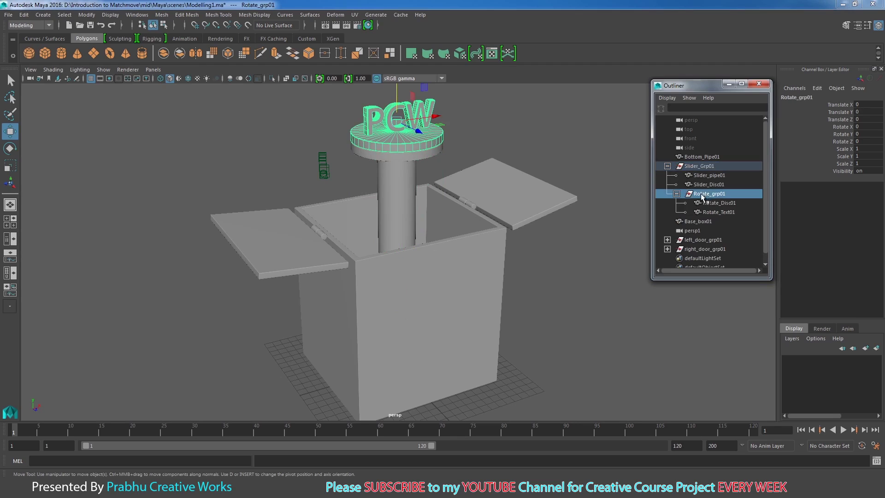
{"action": "left_click_drag", "start_coordinate": [477, 189], "coordinate": [426, 260], "text": "alt"}
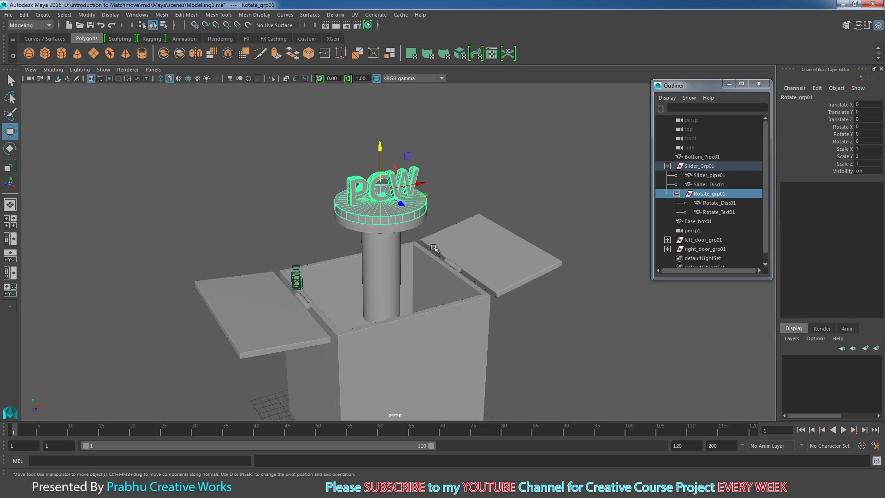
{"action": "key", "text": "e"}
{"action": "left_click_drag", "start_coordinate": [427, 206], "coordinate": [369, 214]}
{"action": "middle_click_drag", "start_coordinate": [488, 263], "coordinate": [478, 216], "text": "alt"}
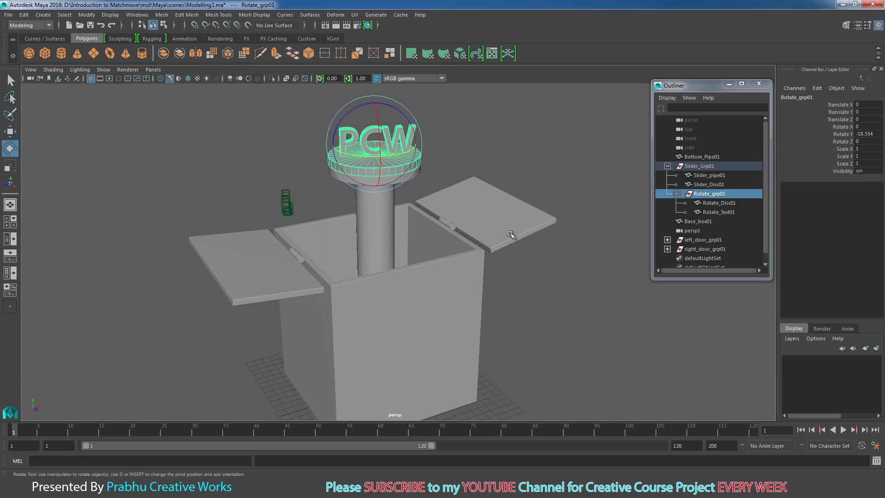
{"action": "right_click_drag", "start_coordinate": [514, 225], "coordinate": [454, 230], "text": "alt"}
{"action": "left_click_drag", "start_coordinate": [454, 230], "coordinate": [484, 243], "text": "alt"}
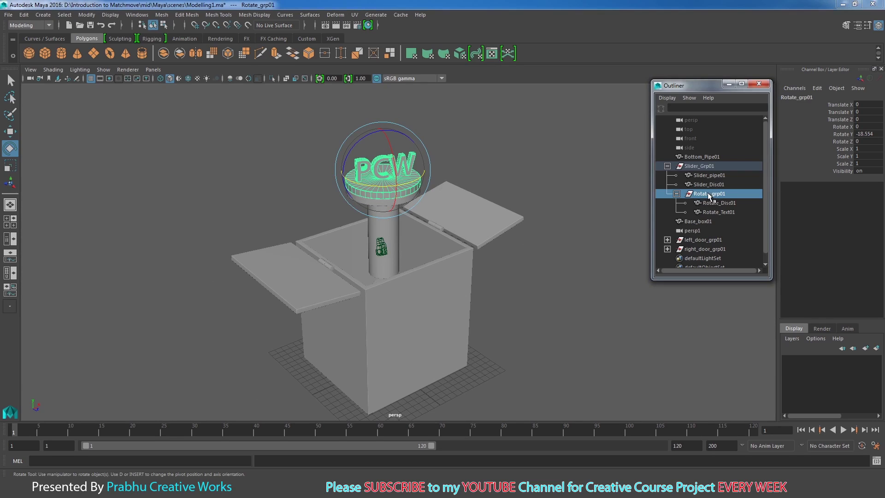
Set Rotate_grp01's Y rotation to 0 and lower Slider_Grp01 into the box by setting its Y translation to 0
{"action": "double_click", "coordinate": [866, 134]}
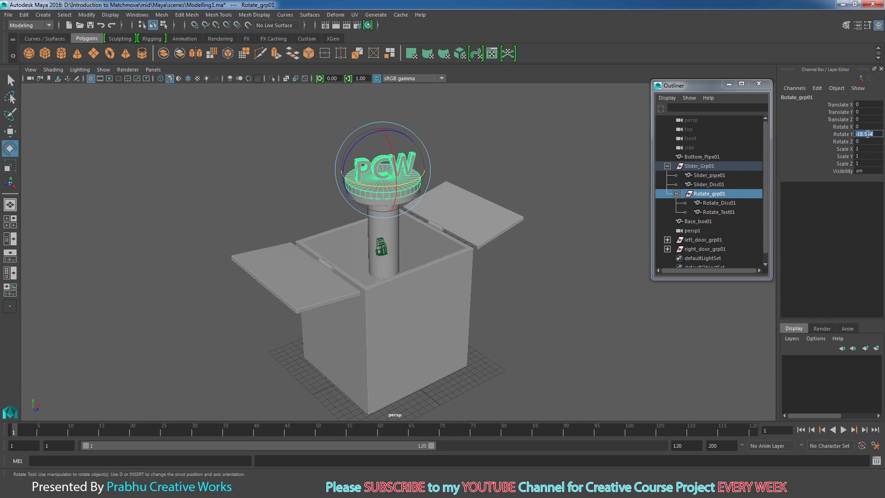
{"action": "key", "text": "Return"}
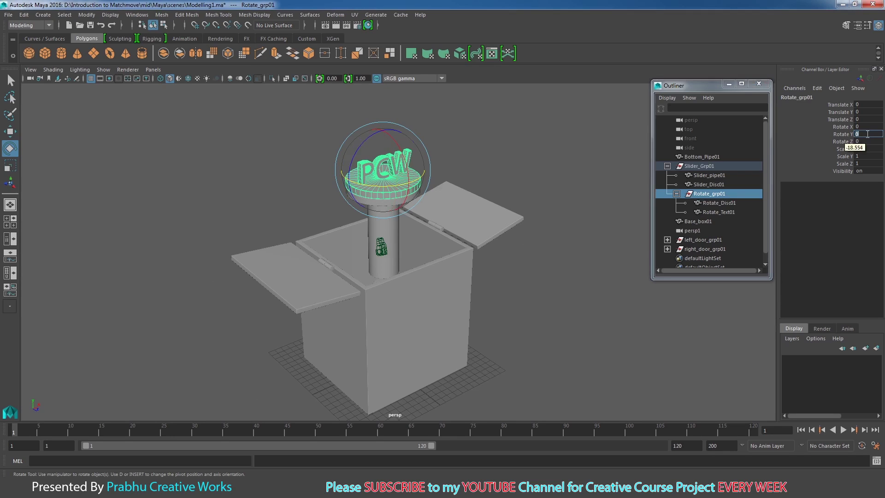
{"action": "left_click", "coordinate": [701, 166]}
{"action": "left_click", "coordinate": [667, 166]}
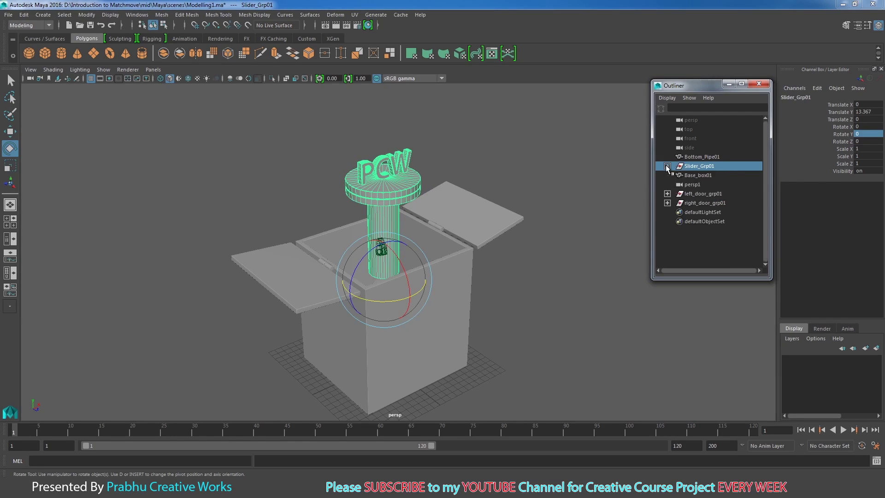
{"action": "left_click", "coordinate": [866, 112]}
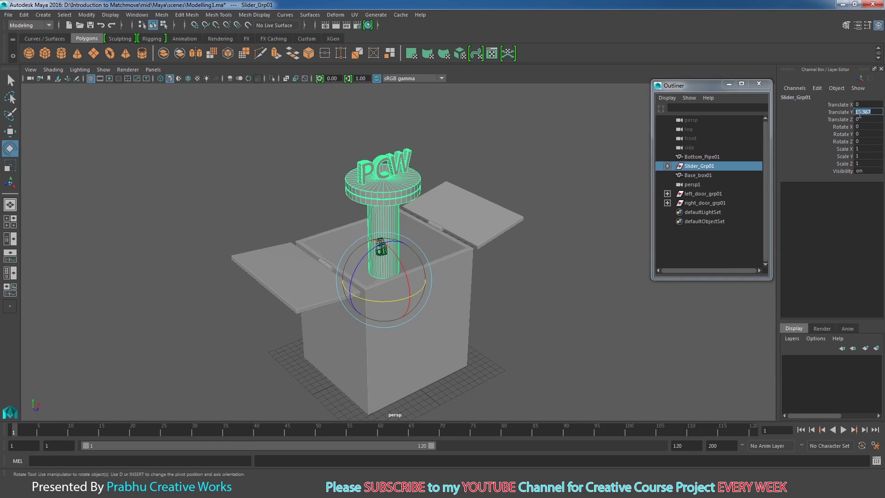
{"action": "type", "text": "0"}
{"action": "key", "text": "Return"}
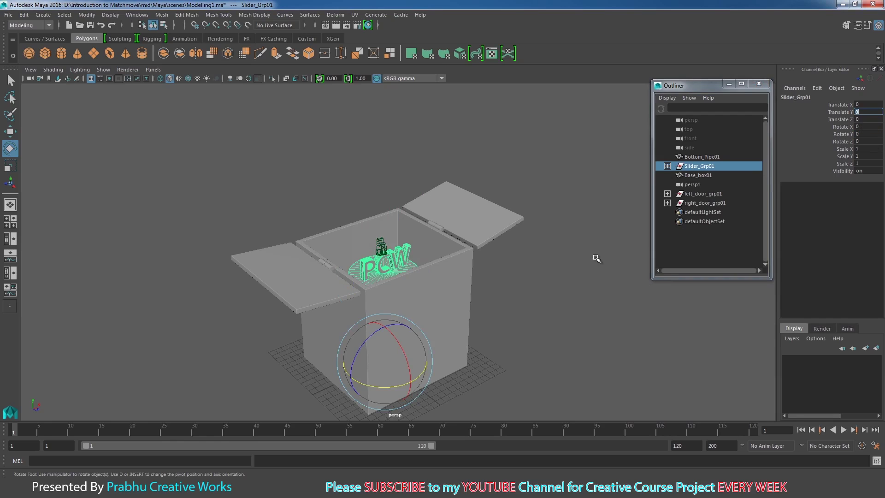
Close left_door_grp01 by setting all its translation and rotation values to 0
{"action": "left_click_drag", "start_coordinate": [597, 258], "coordinate": [593, 279], "text": "alt"}
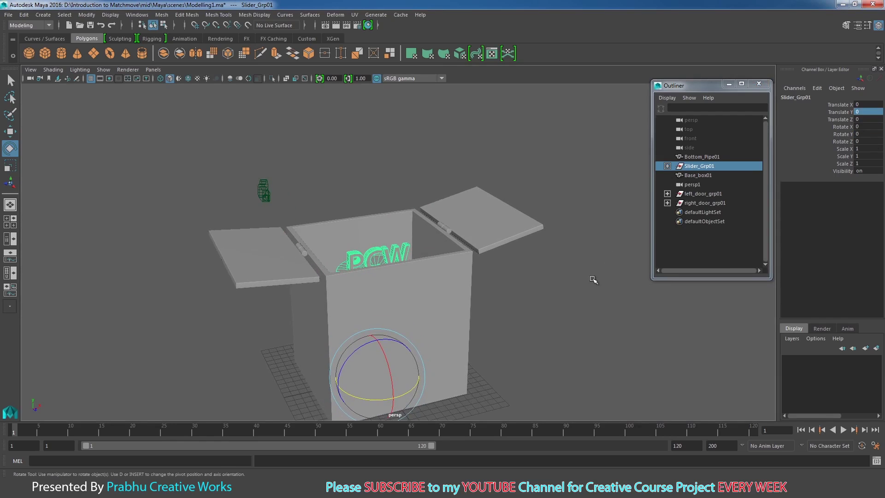
{"action": "left_click", "coordinate": [710, 194]}
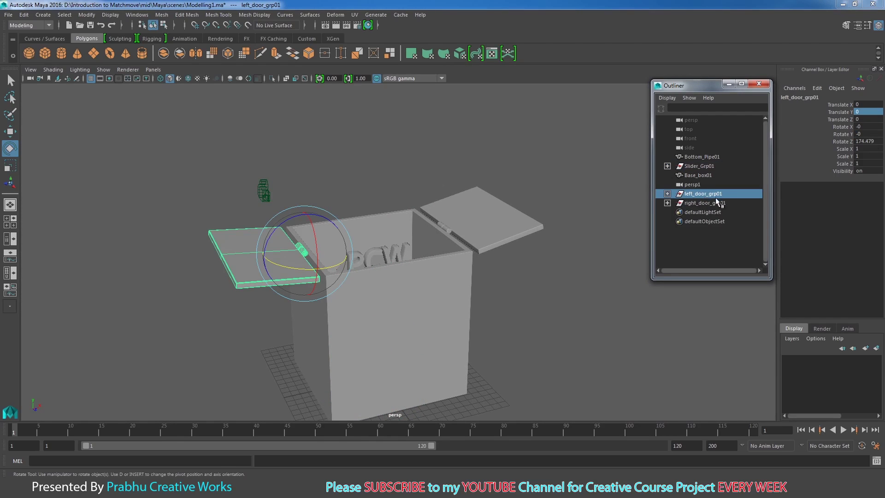
{"action": "double_click", "coordinate": [869, 142]}
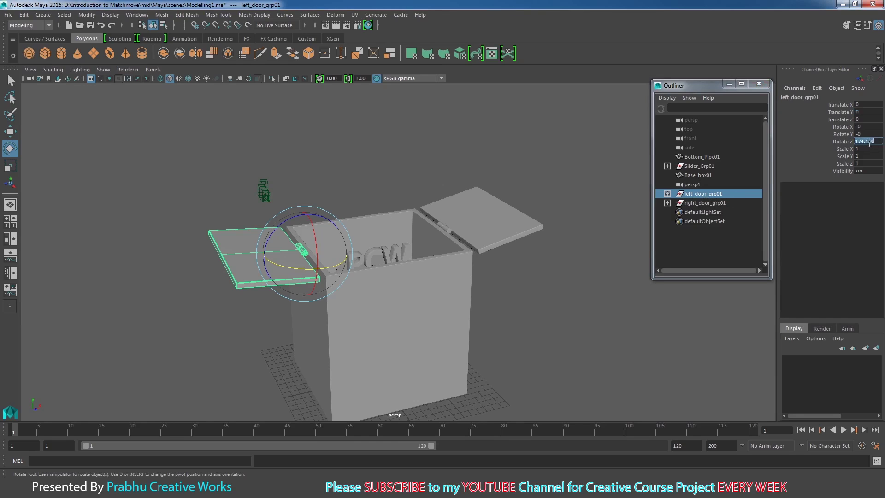
{"action": "left_click_drag", "start_coordinate": [874, 112], "coordinate": [869, 137]}
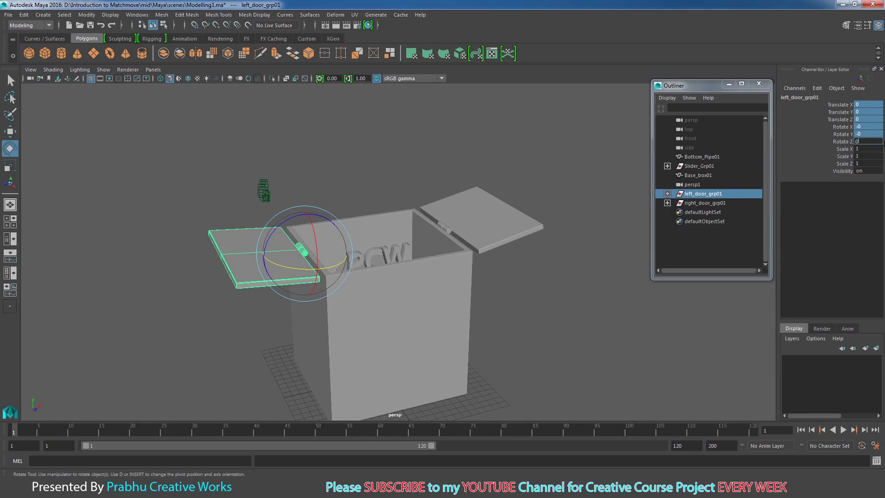
{"action": "key", "text": "Return"}
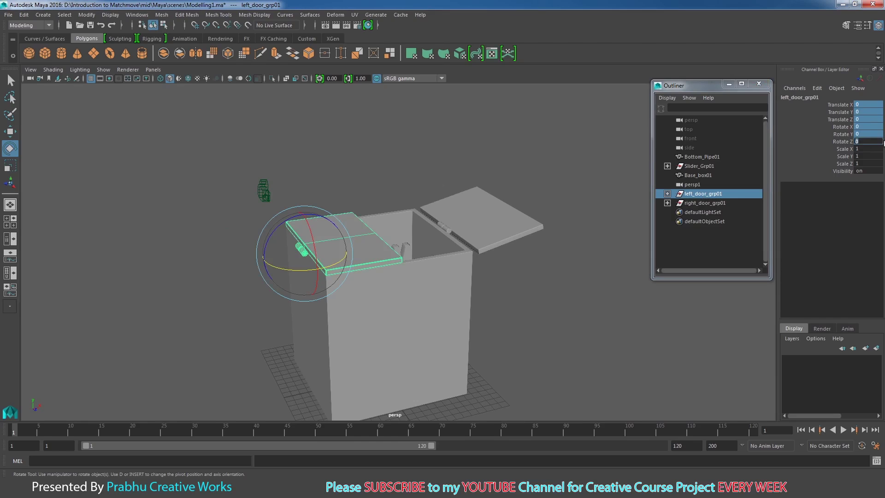
Close right_door_grp01 by setting all its translation and rotation values to 0, leaving nothing selected
{"action": "left_click", "coordinate": [696, 203]}
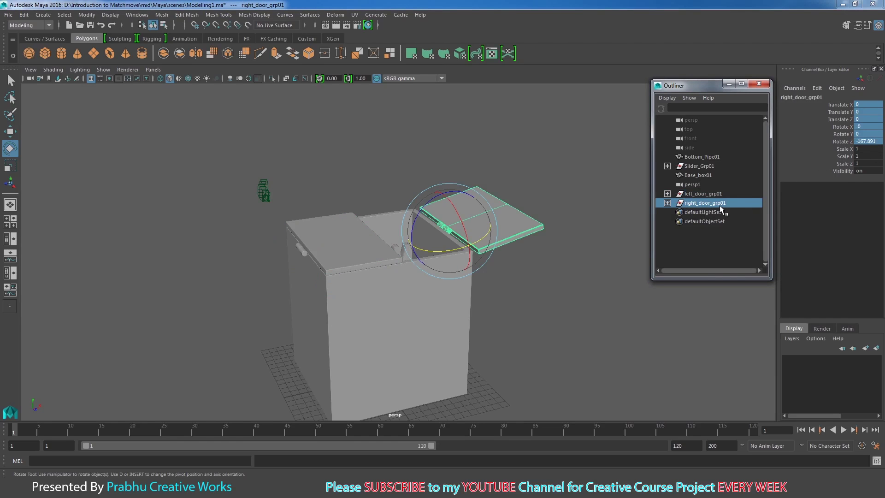
{"action": "left_click_drag", "start_coordinate": [873, 107], "coordinate": [872, 142]}
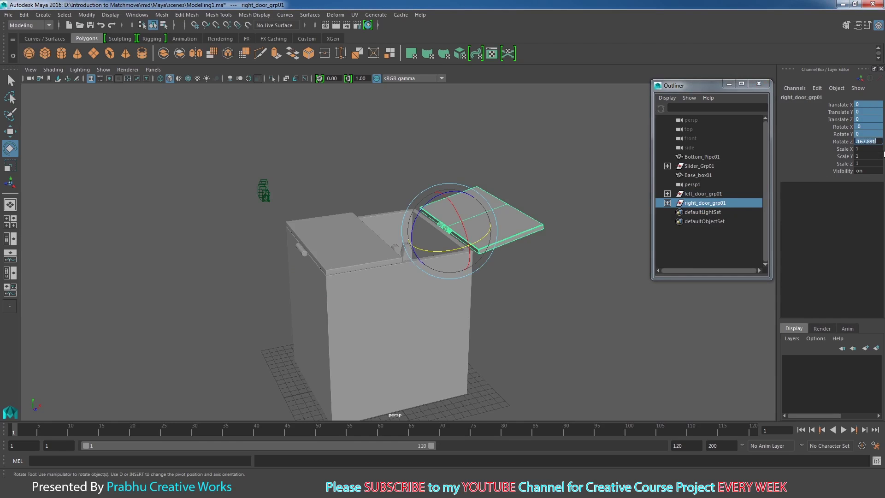
{"action": "key", "text": "Return"}
{"action": "left_click", "coordinate": [575, 279]}
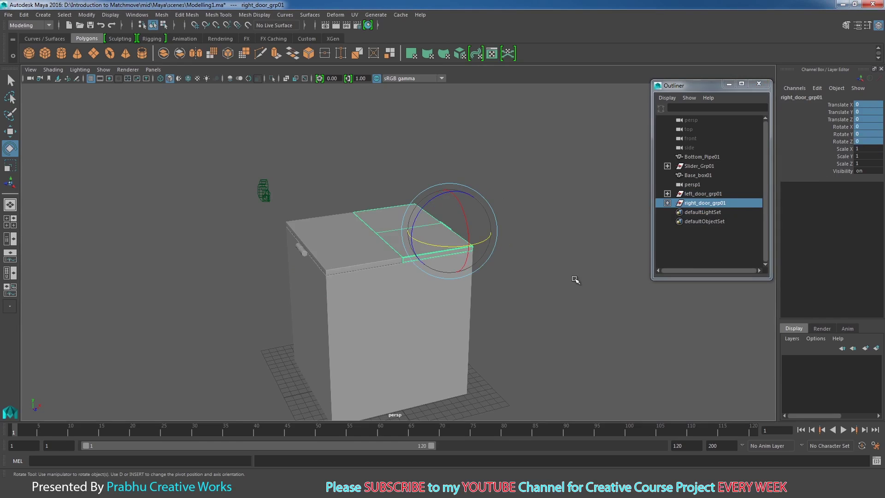
{"action": "left_click_drag", "start_coordinate": [528, 275], "coordinate": [551, 288], "text": "alt"}
{"action": "middle_click_drag", "start_coordinate": [535, 277], "coordinate": [531, 244], "text": "alt"}
{"action": "left_click_drag", "start_coordinate": [530, 244], "coordinate": [514, 280], "text": "alt"}
{"action": "middle_click_drag", "start_coordinate": [545, 297], "coordinate": [558, 284], "text": "alt"}
{"action": "right_click_drag", "start_coordinate": [557, 284], "coordinate": [460, 276], "text": "alt"}
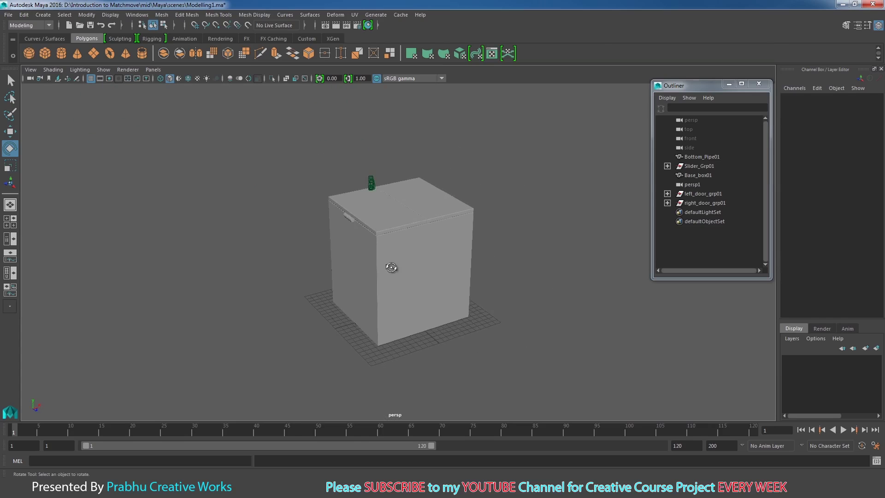
{"action": "left_click_drag", "start_coordinate": [393, 266], "coordinate": [371, 254], "text": "alt"}
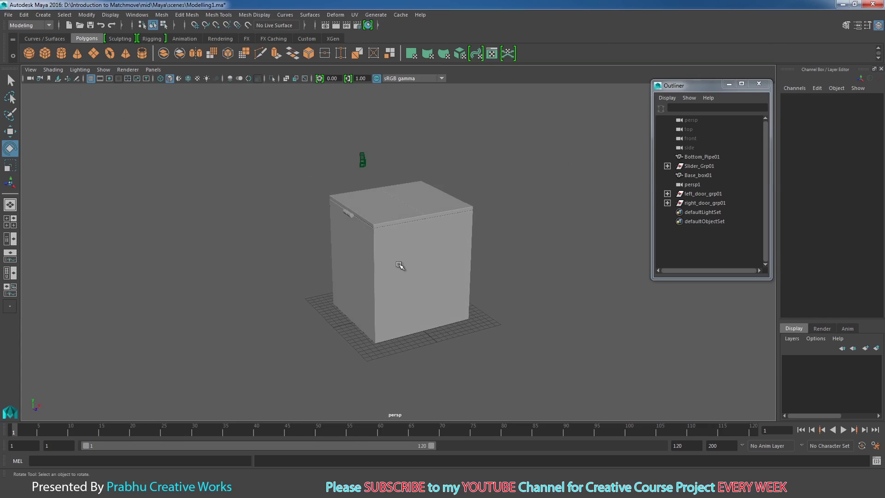